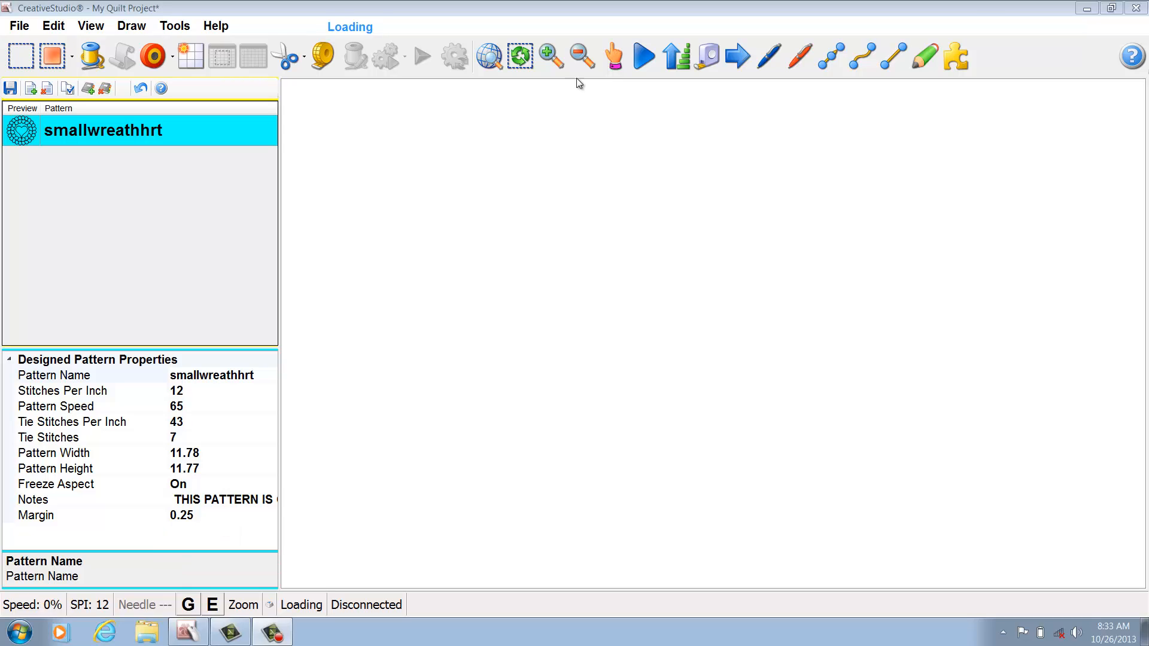
- Add a quilt group named Quilt Group 1 to the project
{"action": "left_click", "coordinate": [91, 95]}
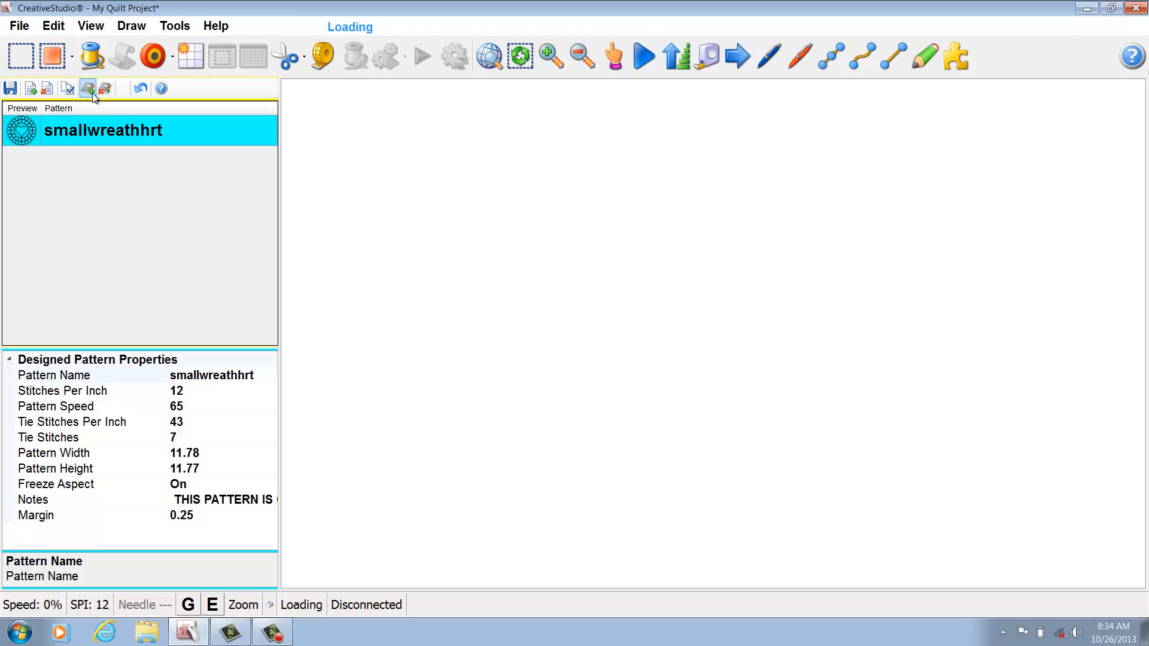
{"action": "left_click", "coordinate": [91, 89]}
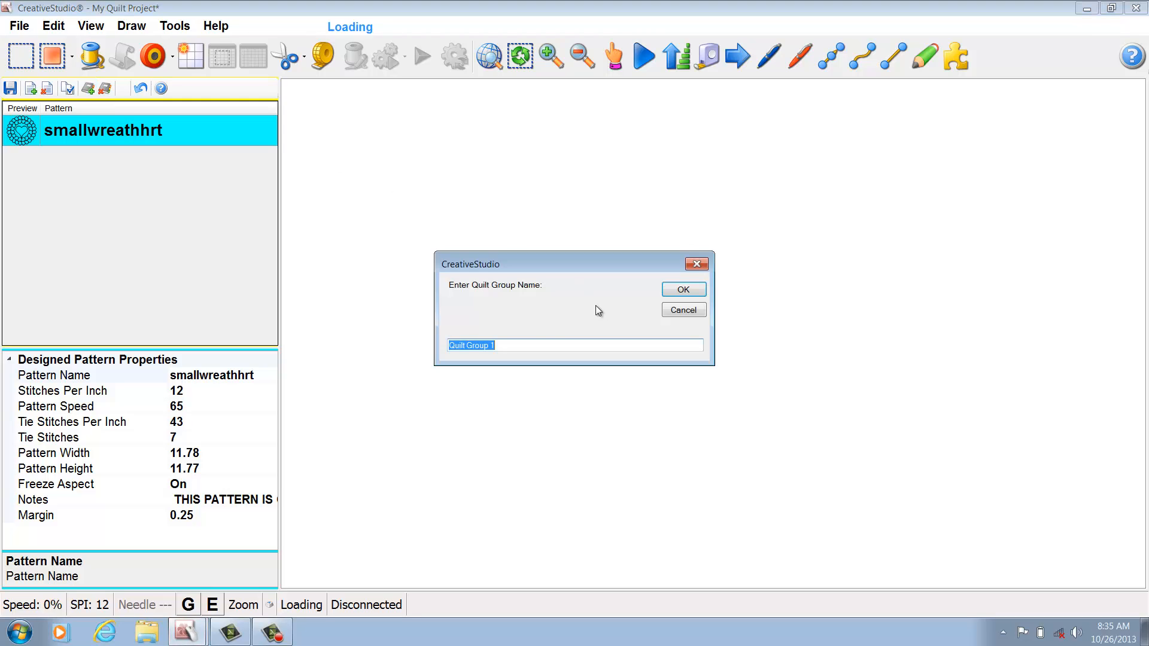
{"action": "left_click", "coordinate": [509, 347]}
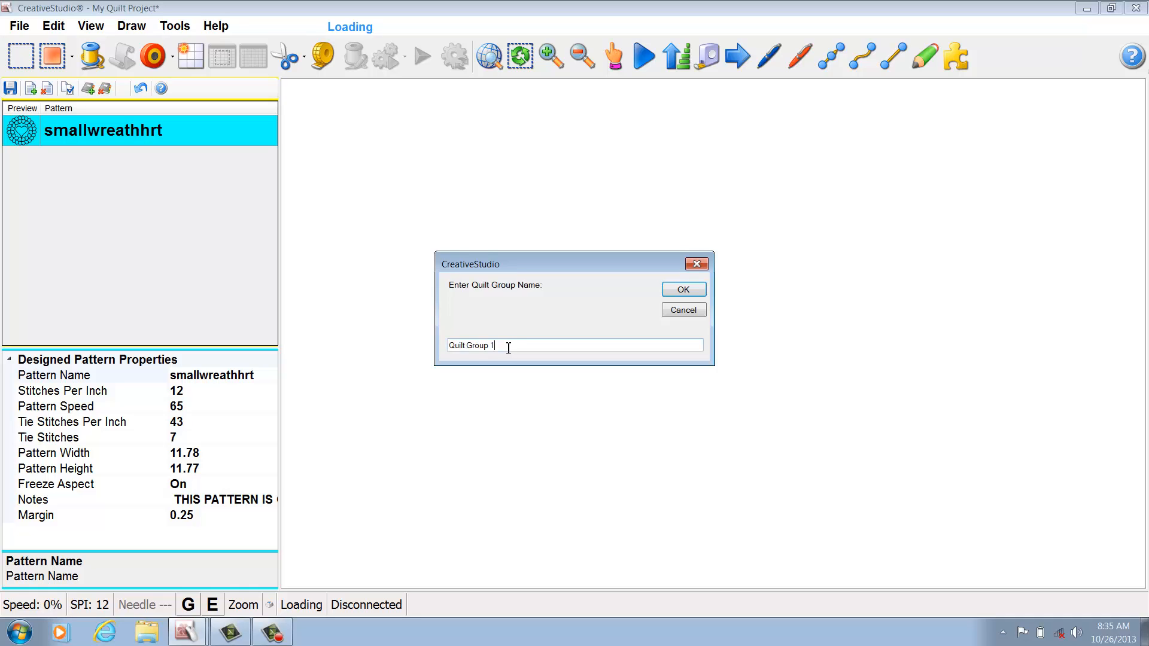
{"action": "left_click", "coordinate": [683, 292]}
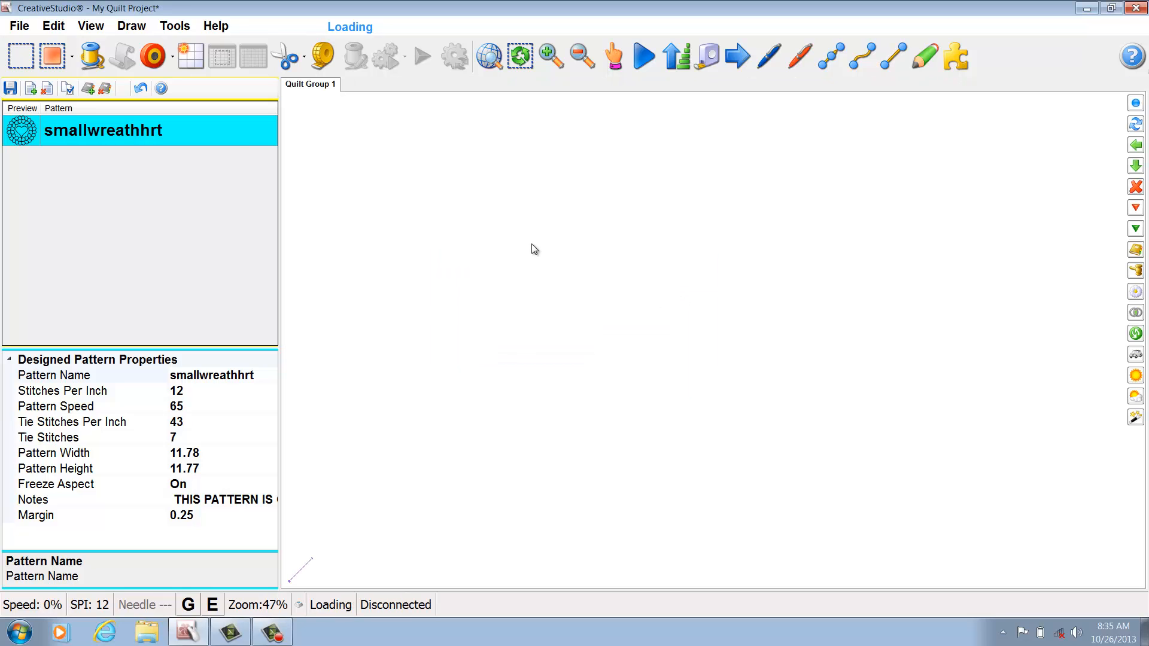
- Add a second quilt group named Quilt Group 2 and return to Quilt Group 1
{"action": "left_click", "coordinate": [88, 88]}
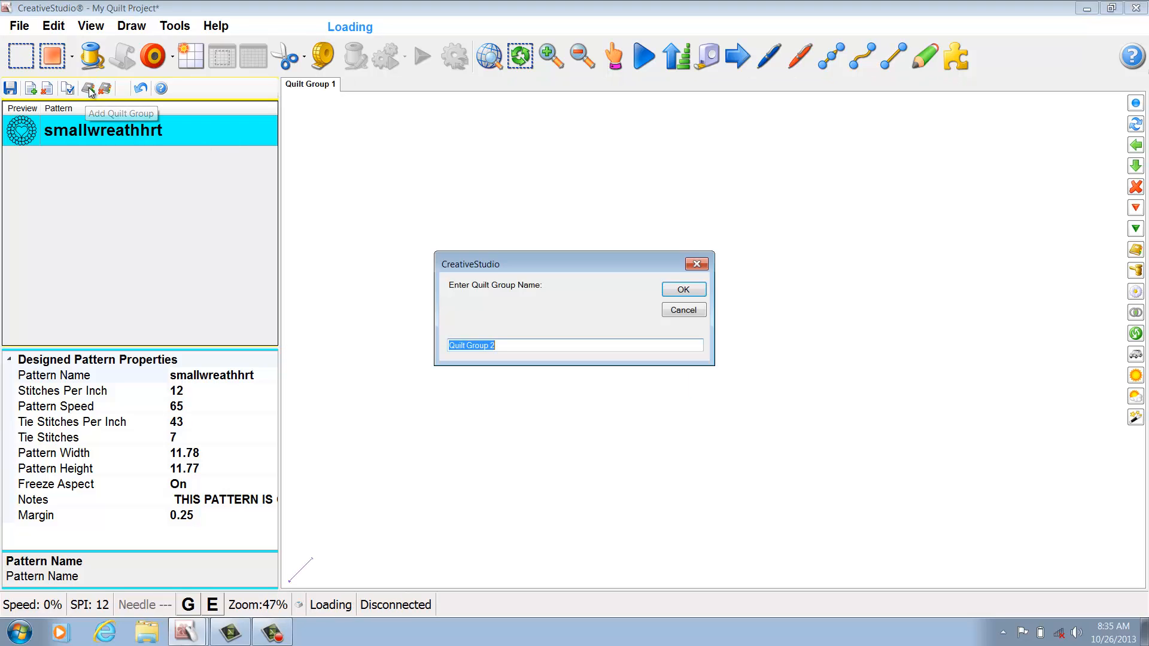
{"action": "left_click", "coordinate": [683, 290]}
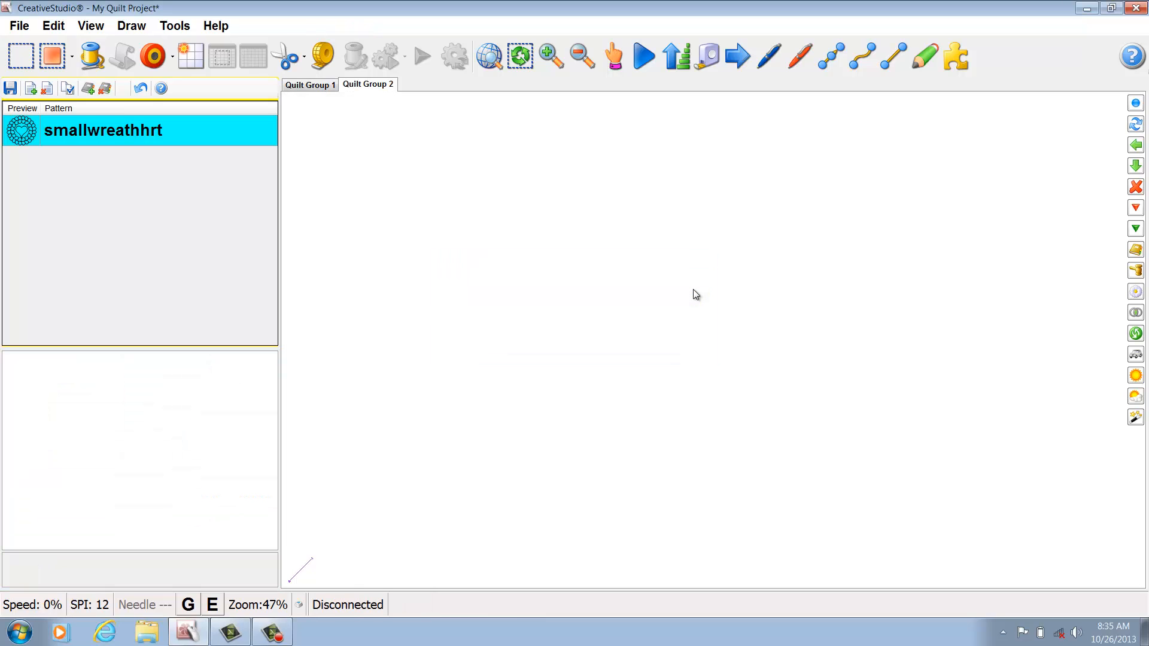
{"action": "left_click", "coordinate": [305, 87]}
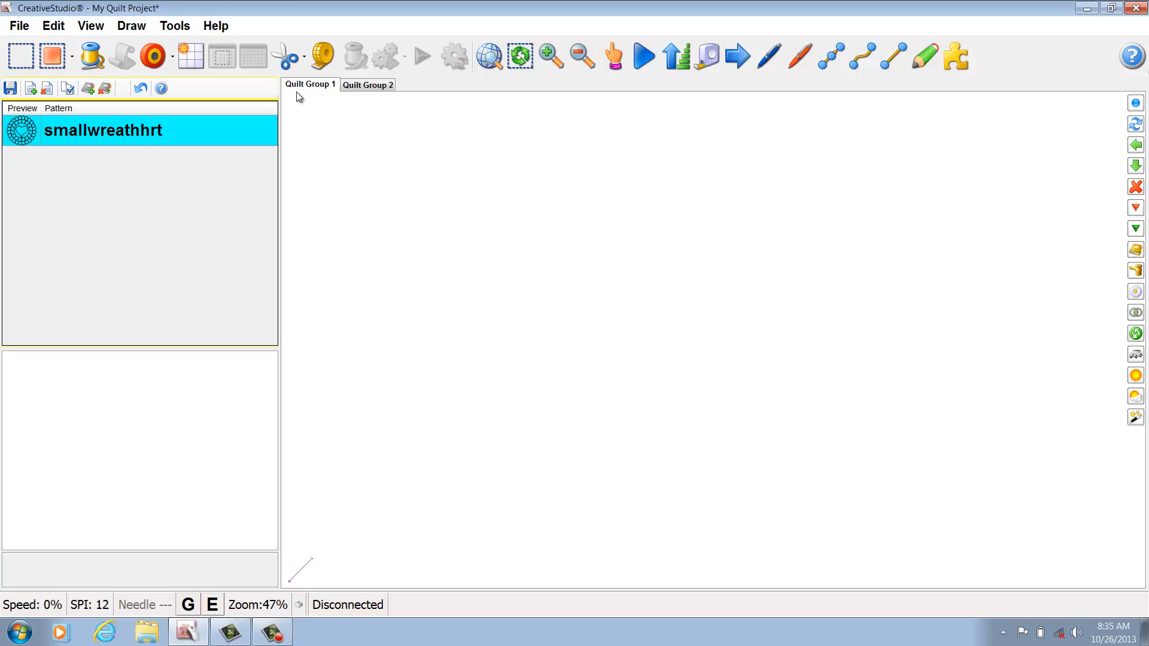
- Set the grid size to 1 inch for the quilt workspace
{"action": "left_click", "coordinate": [90, 26]}
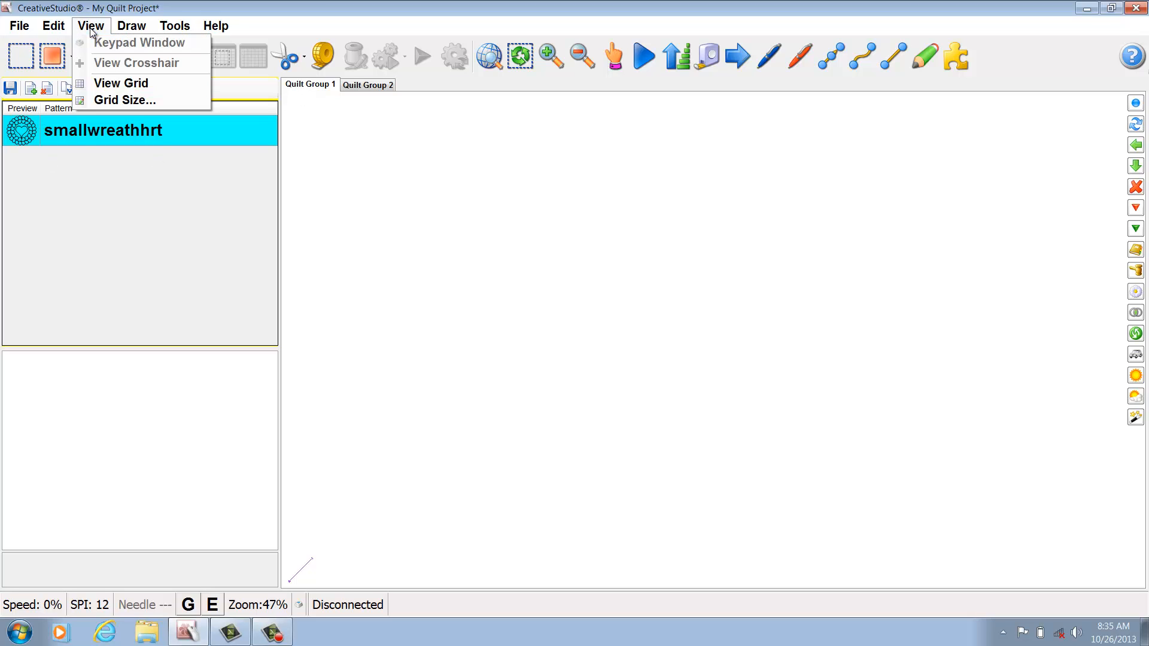
{"action": "left_click", "coordinate": [113, 98]}
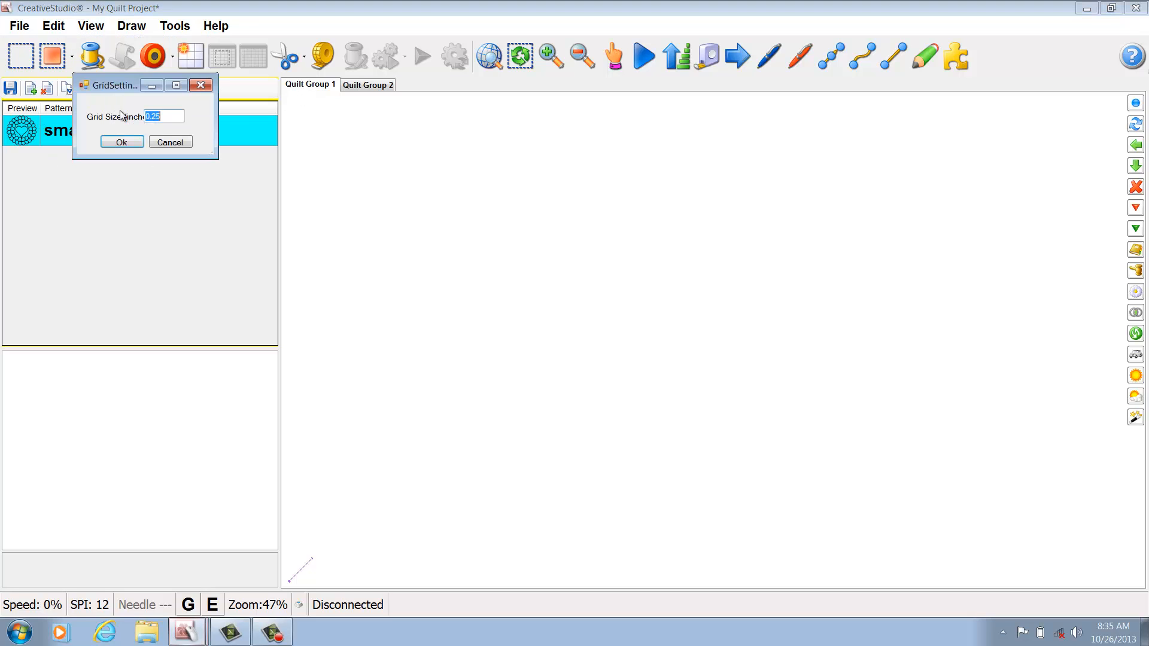
{"action": "type", "text": "1"}
{"action": "left_click", "coordinate": [129, 142]}
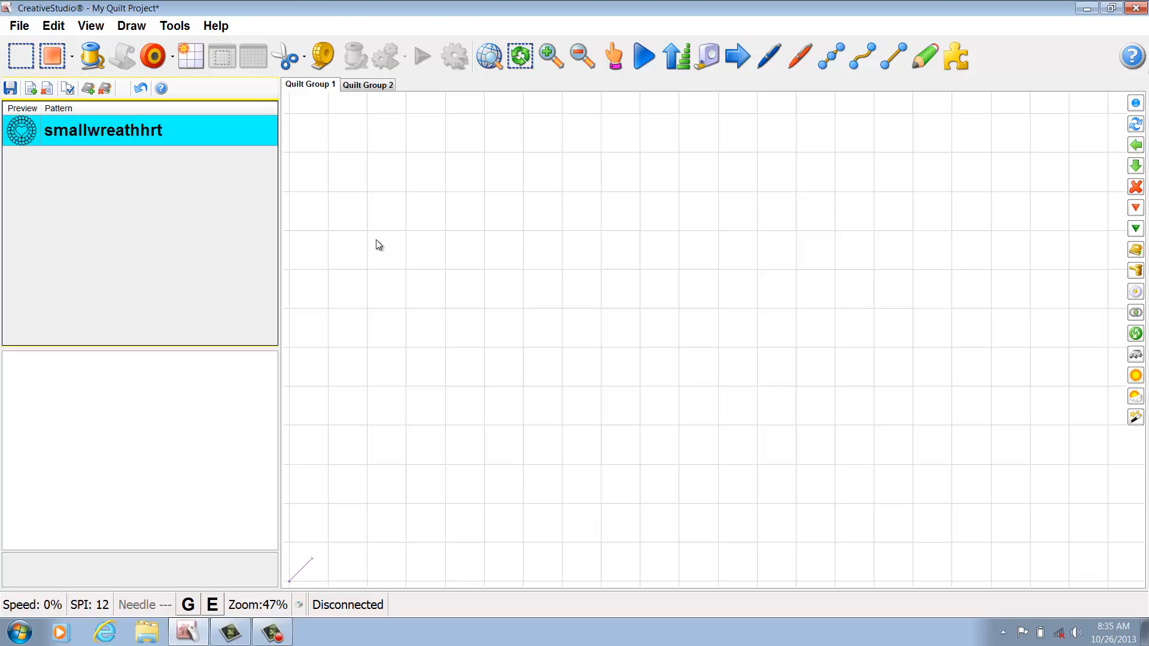
{"action": "left_click", "coordinate": [95, 27]}
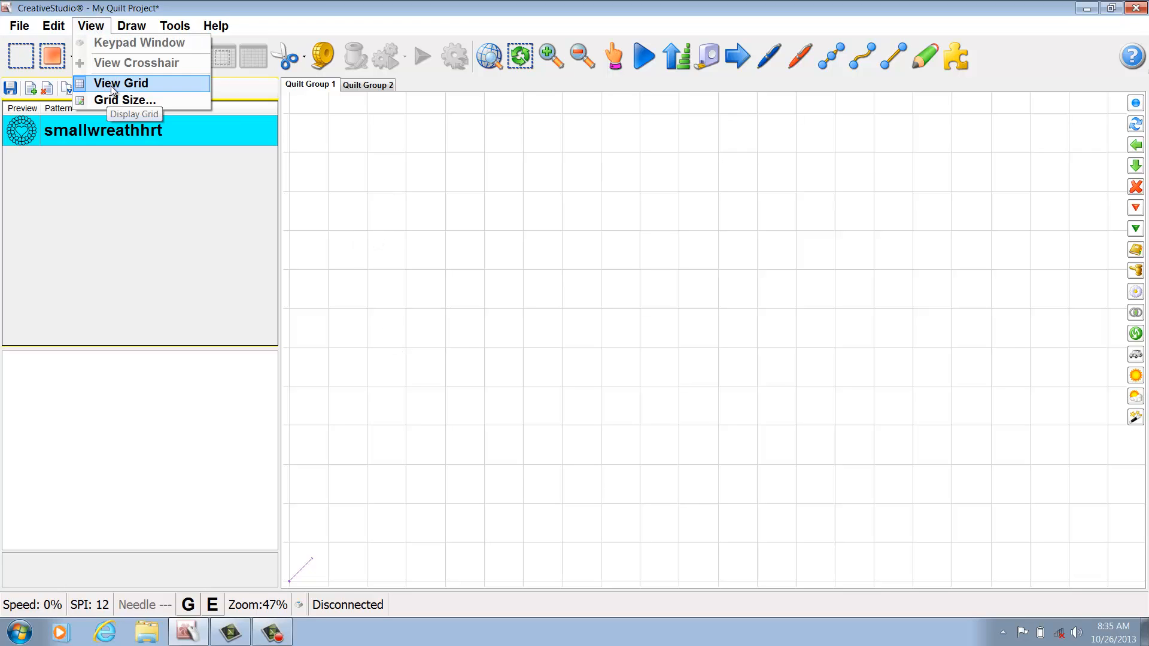
{"action": "left_click", "coordinate": [394, 167]}
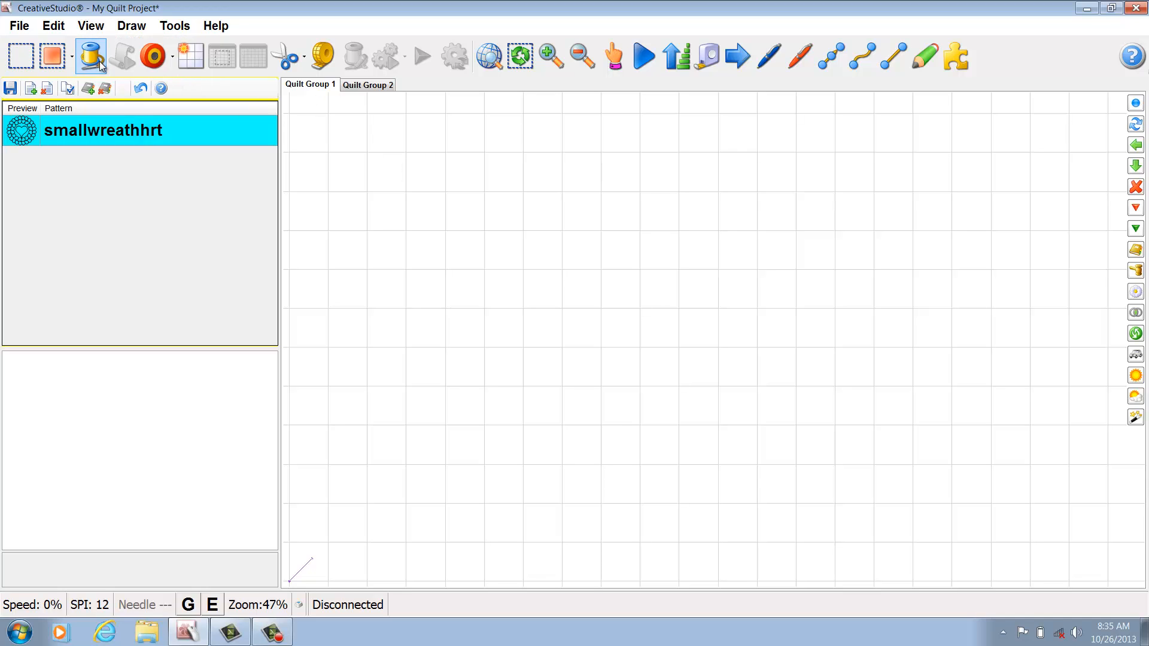
- Place the smallwreathhrt pattern in Quilt Group 1 with Repeat Patterns, set its reference point and close the repeat setup
{"action": "left_click", "coordinate": [191, 63]}
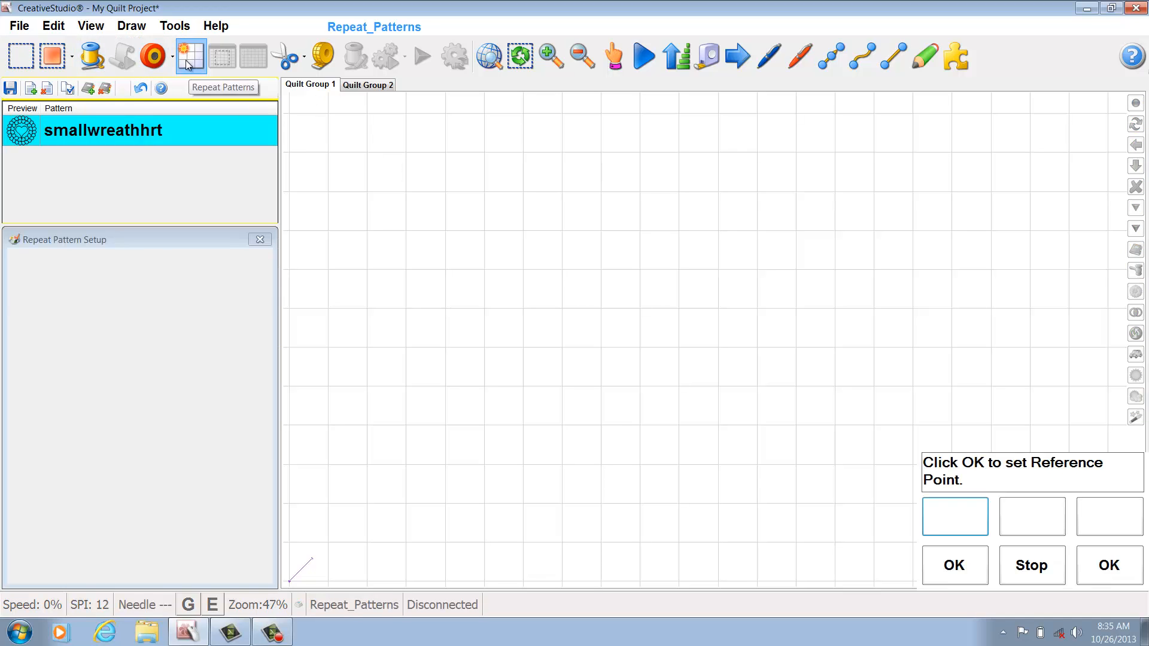
{"action": "left_click", "coordinate": [973, 564]}
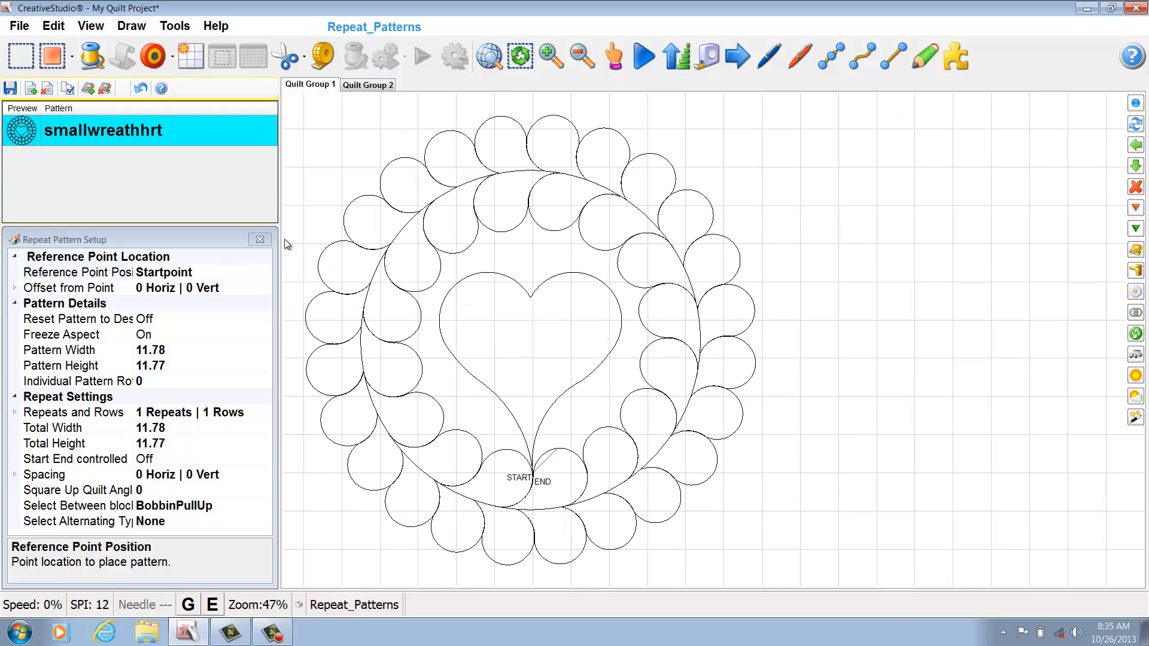
{"action": "left_click", "coordinate": [260, 240]}
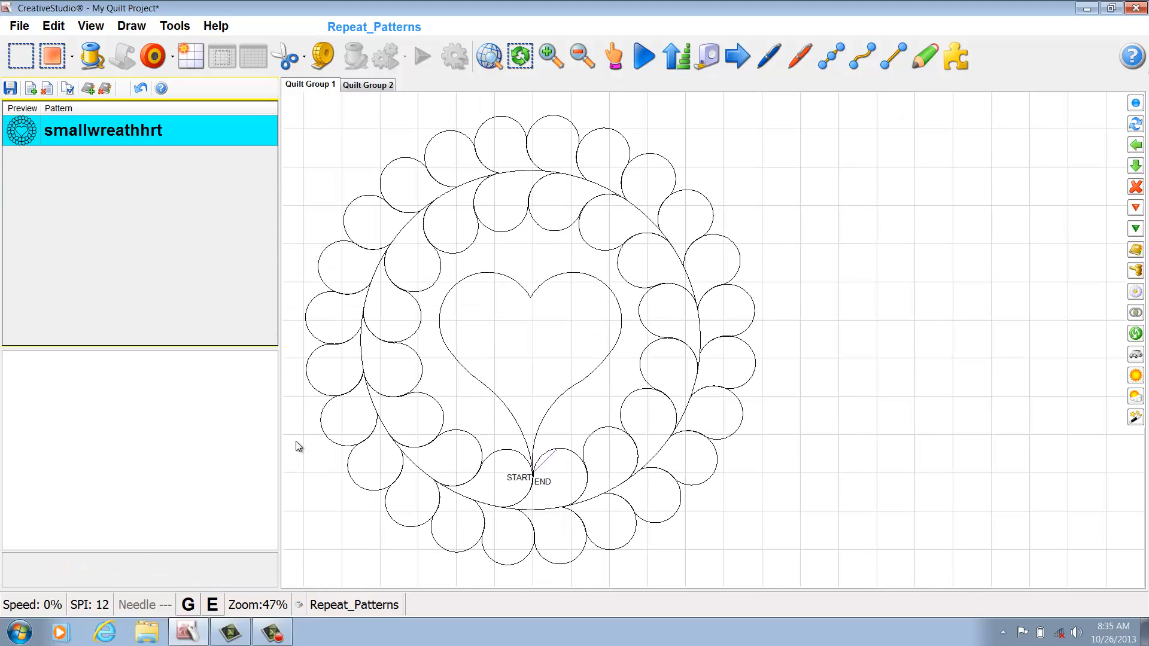
- Select the wreath, zoom in on its central heart, and zoom back out
{"action": "left_click", "coordinate": [504, 260]}
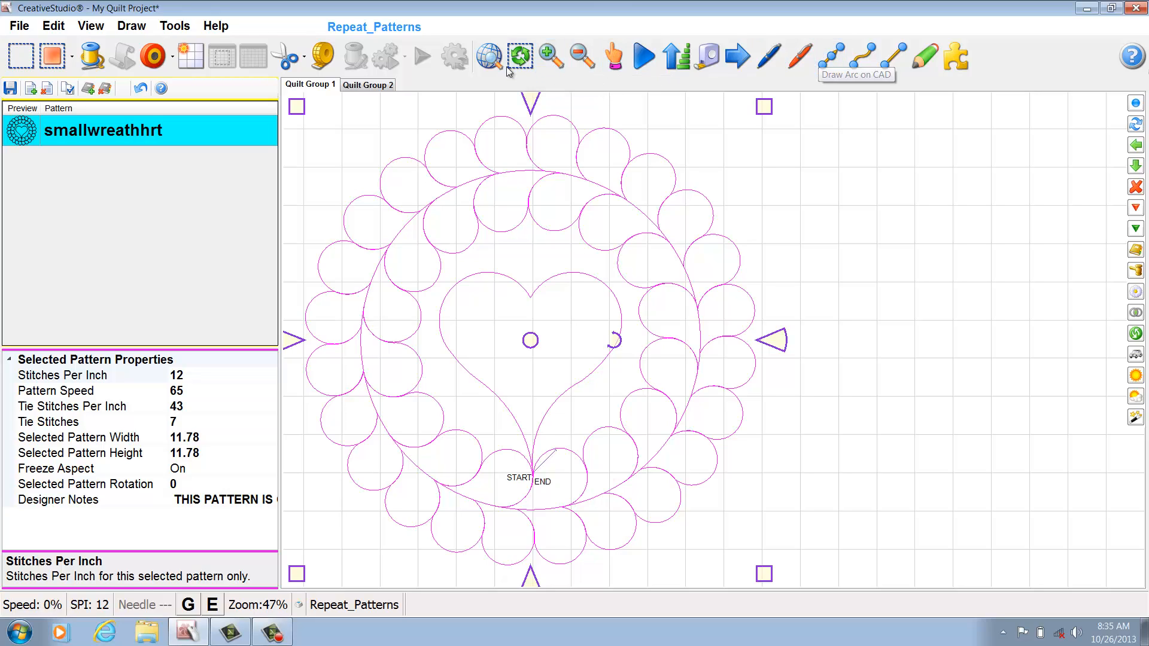
{"action": "left_click", "coordinate": [556, 62]}
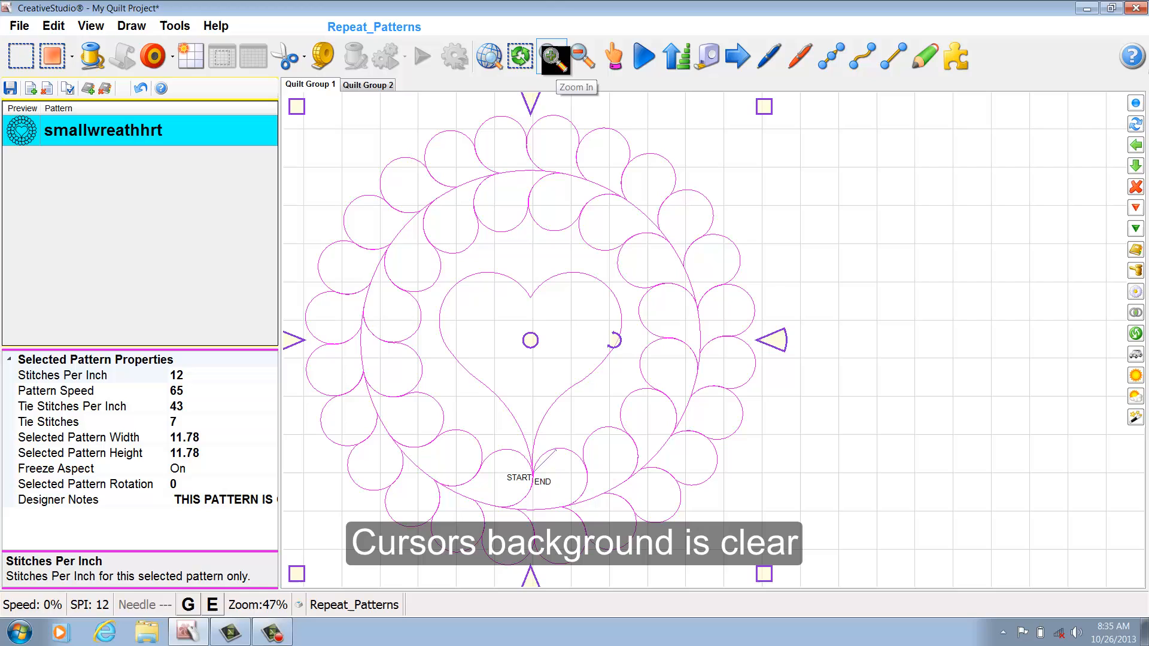
{"action": "left_click", "coordinate": [547, 301]}
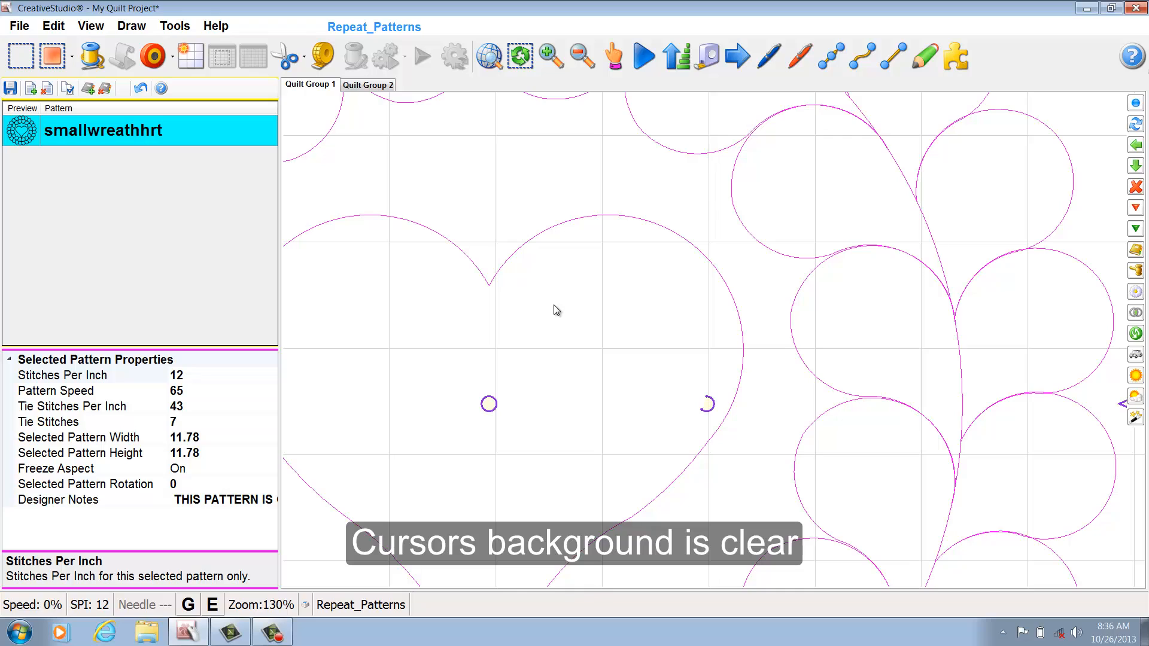
{"action": "left_click", "coordinate": [582, 57]}
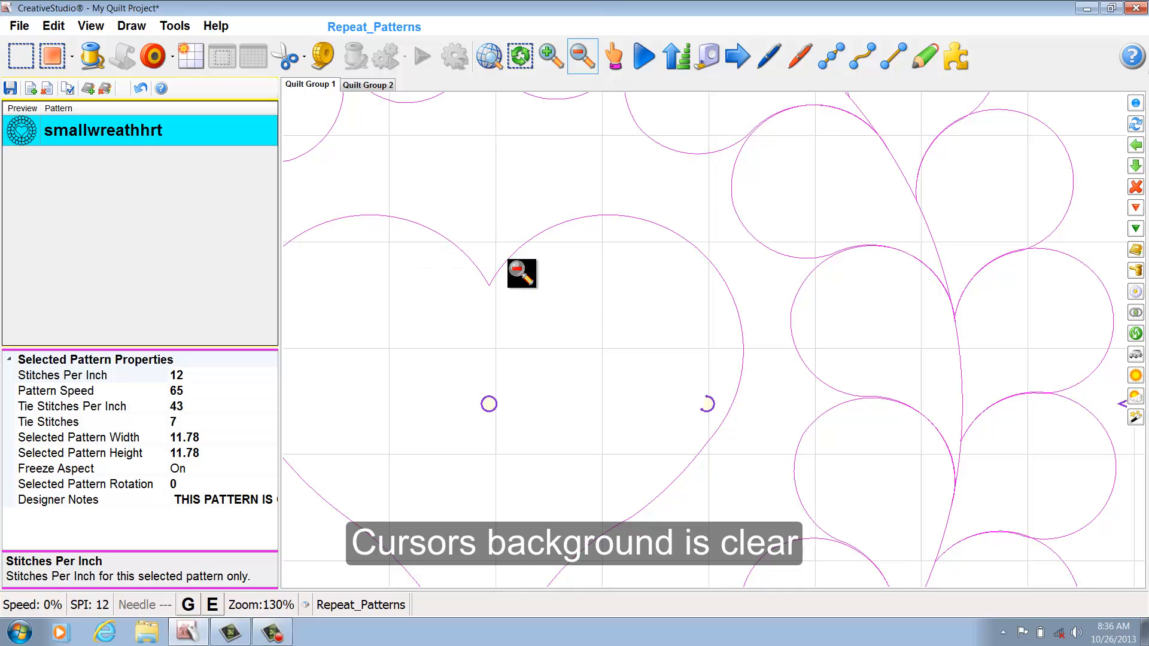
{"action": "left_click", "coordinate": [653, 312]}
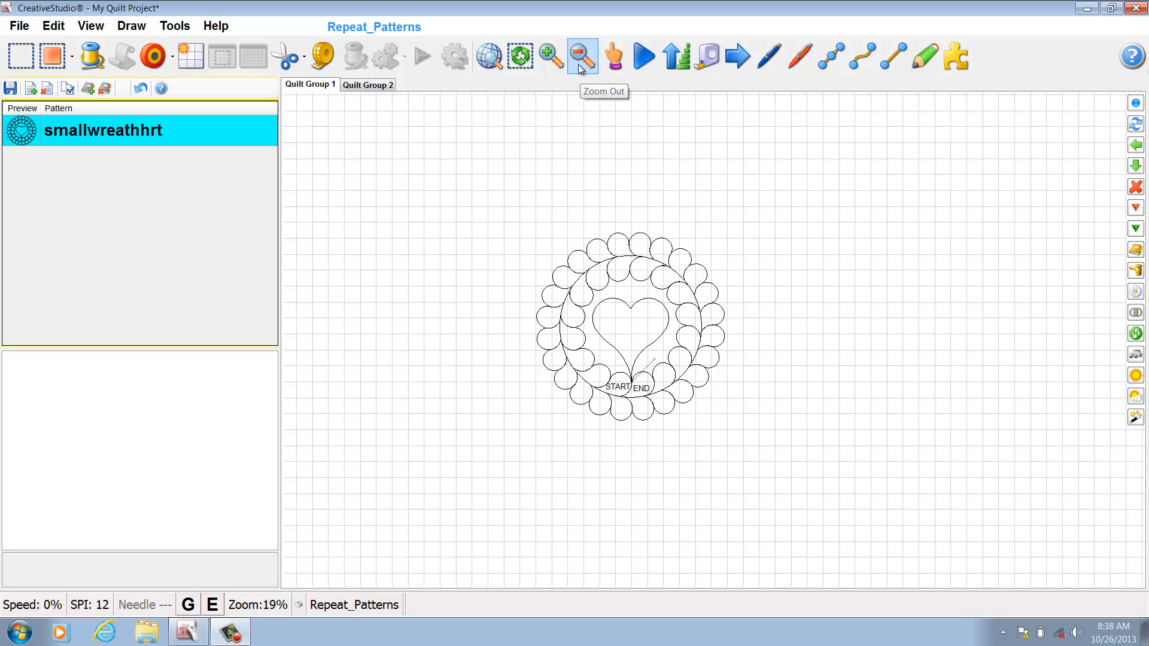
- Magnify the wreath's heart and inner feathers in stages, and restore the view of the whole pattern
{"action": "left_click", "coordinate": [551, 57]}
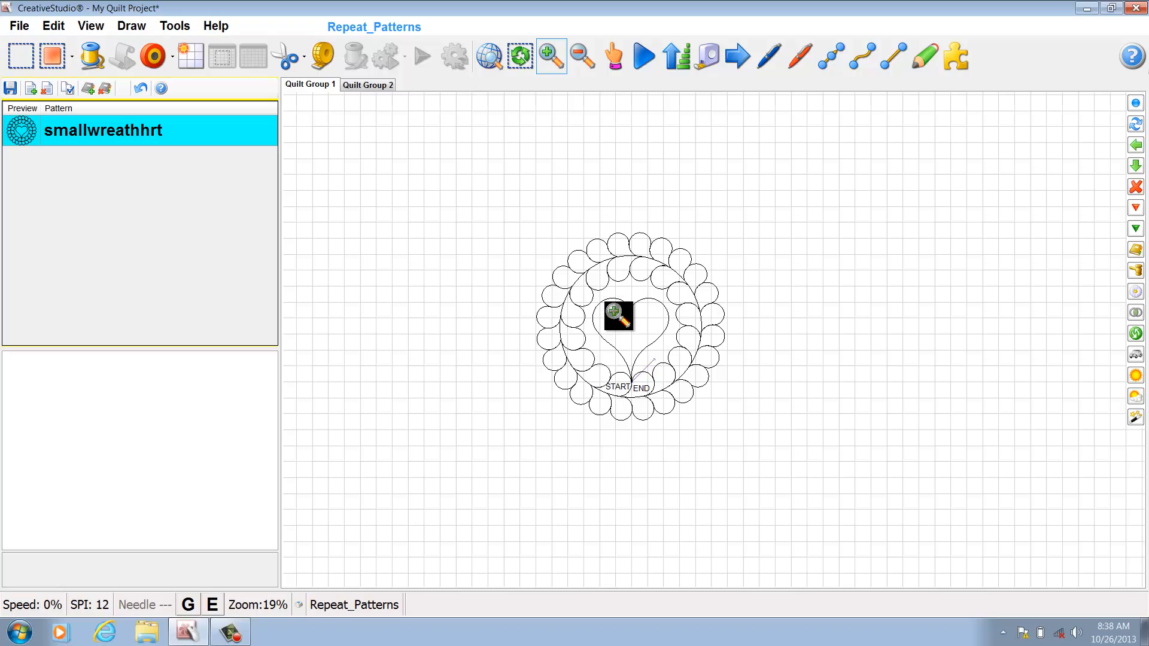
{"action": "left_click", "coordinate": [618, 315]}
{"action": "left_click", "coordinate": [618, 315]}
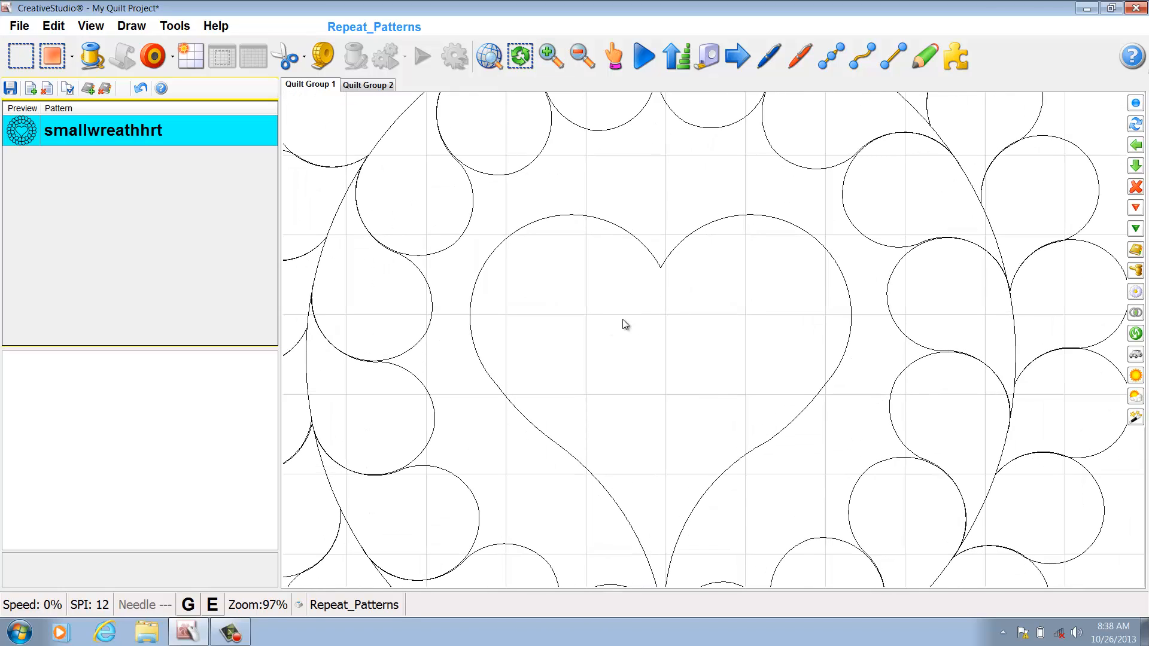
{"action": "left_click", "coordinate": [551, 59]}
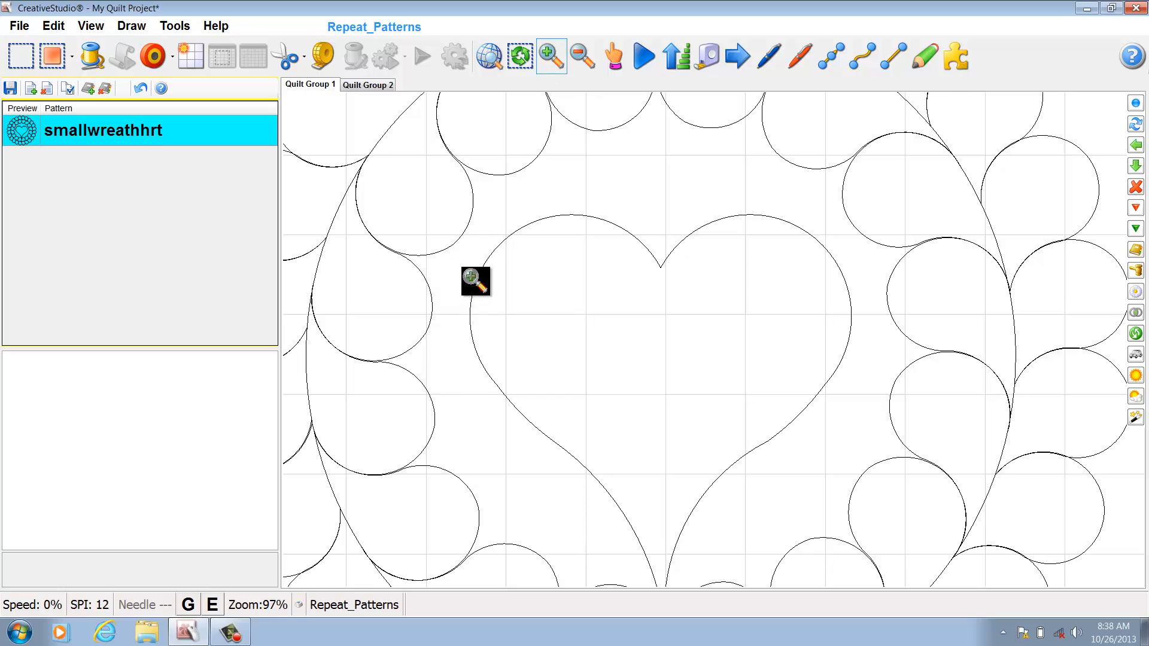
{"action": "left_click", "coordinate": [397, 308]}
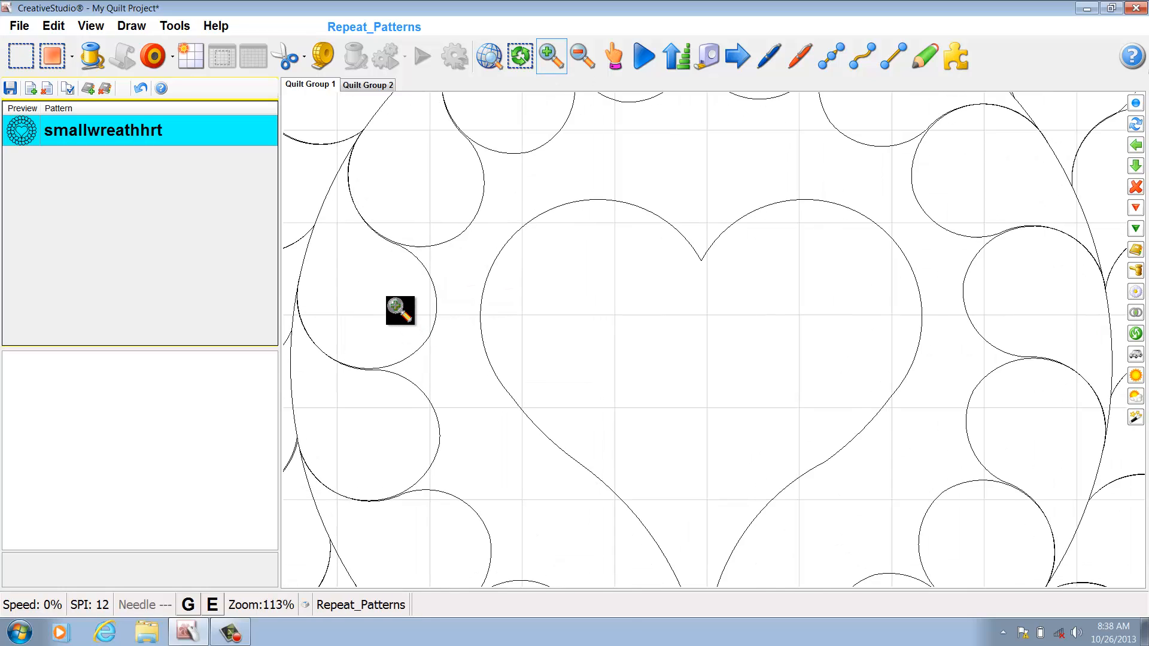
{"action": "left_click", "coordinate": [397, 307]}
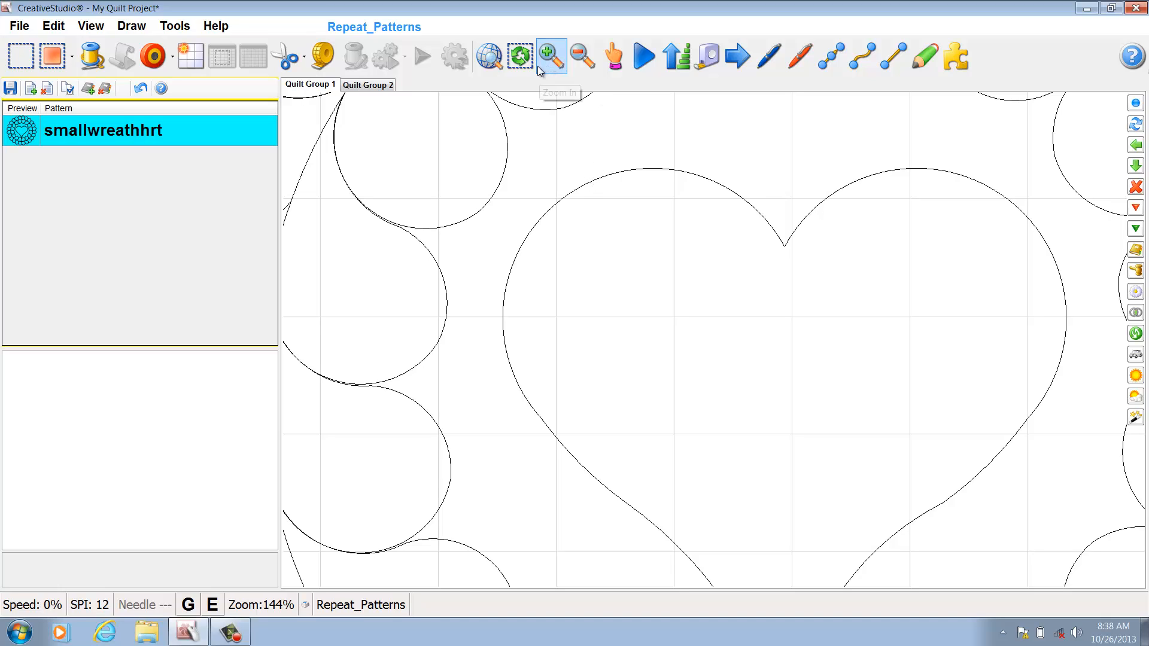
{"action": "left_click", "coordinate": [489, 58]}
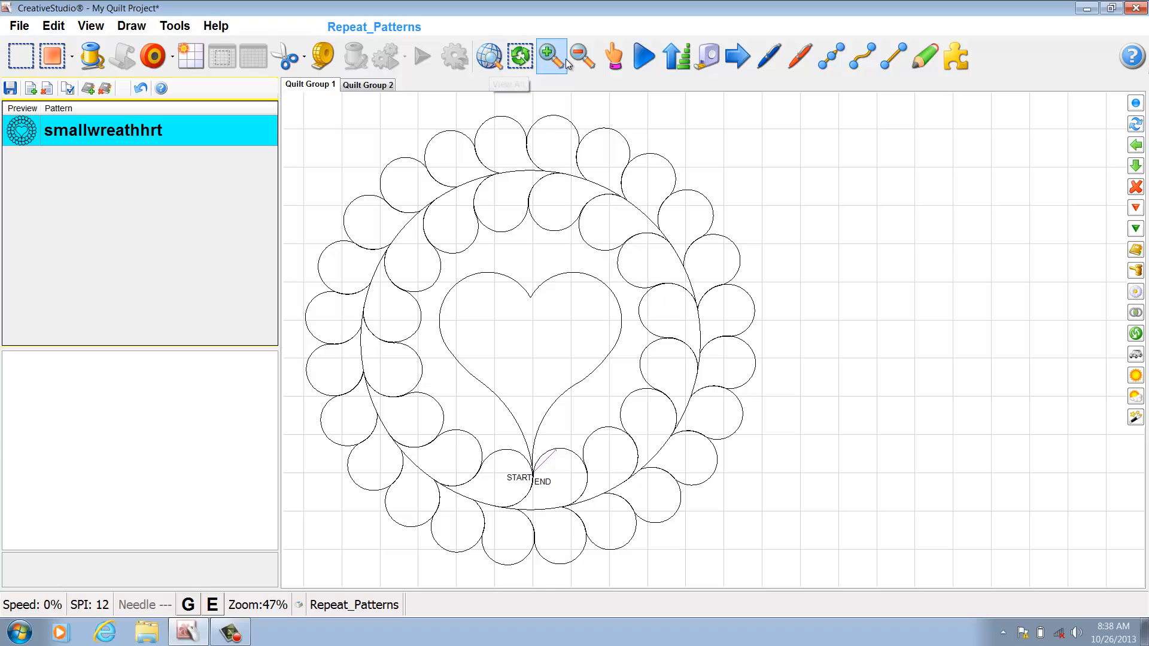
- Pan the workspace horizontally so that empty grid lies to the left of the wreath
{"action": "left_click", "coordinate": [609, 71]}
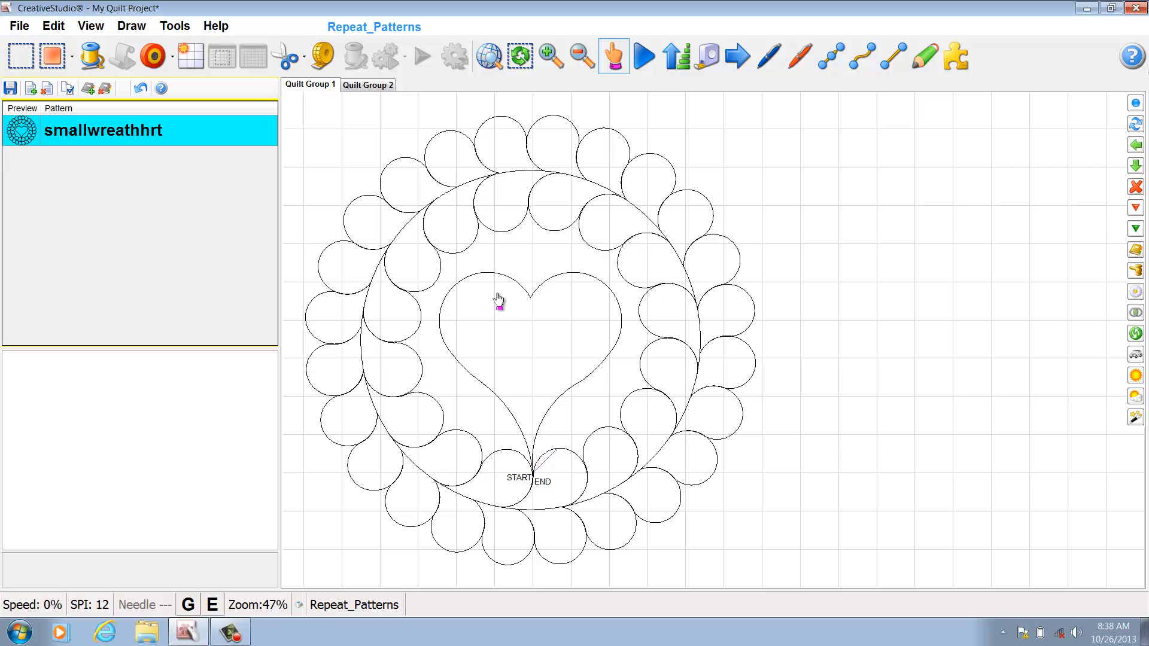
{"action": "left_click_drag", "start_coordinate": [499, 301], "coordinate": [770, 303]}
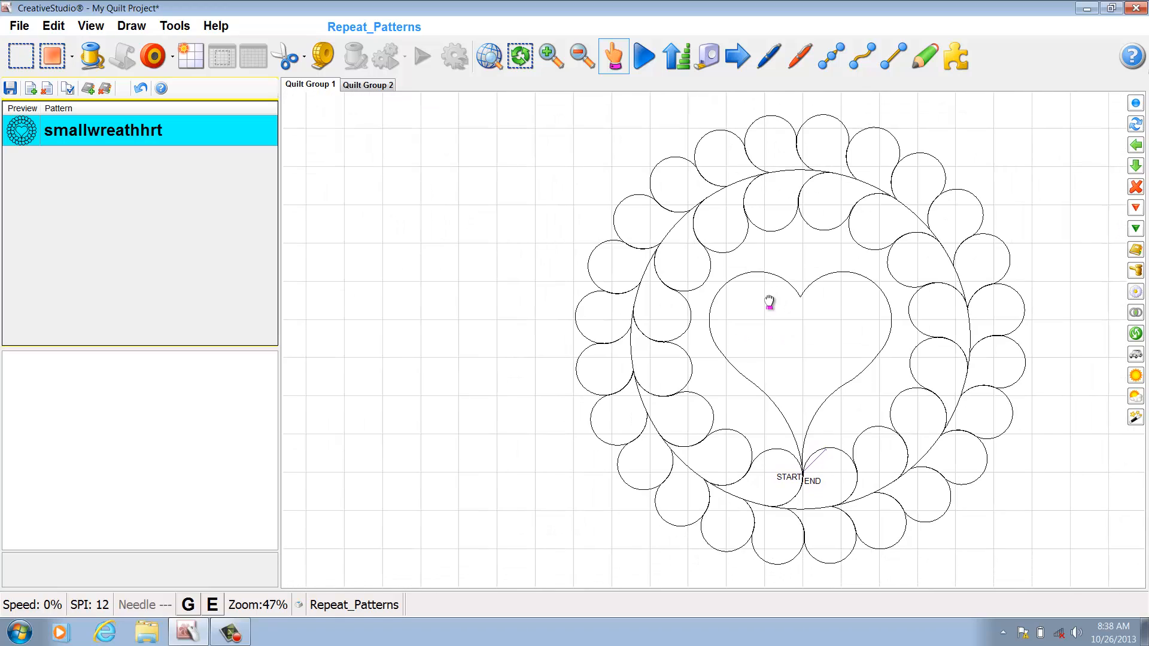
{"action": "right_click", "coordinate": [770, 303]}
- Select the wreath, switch its pattern handles to the orange set, and narrow it to a width of about 9.94
{"action": "left_click", "coordinate": [715, 216]}
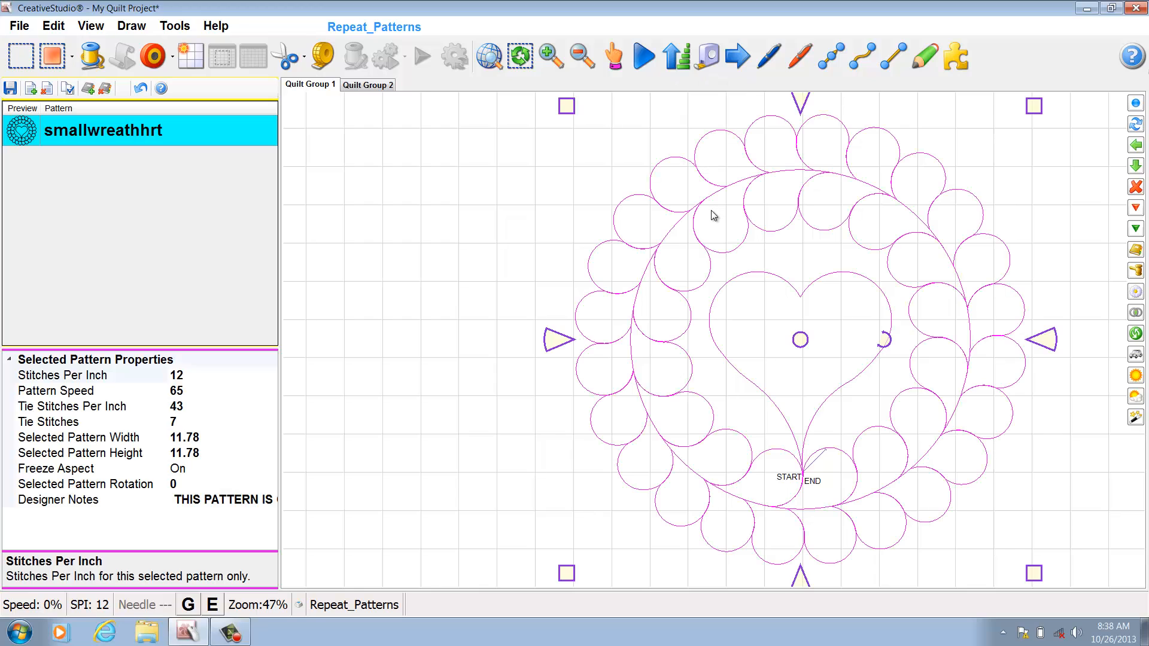
{"action": "left_click", "coordinate": [651, 65]}
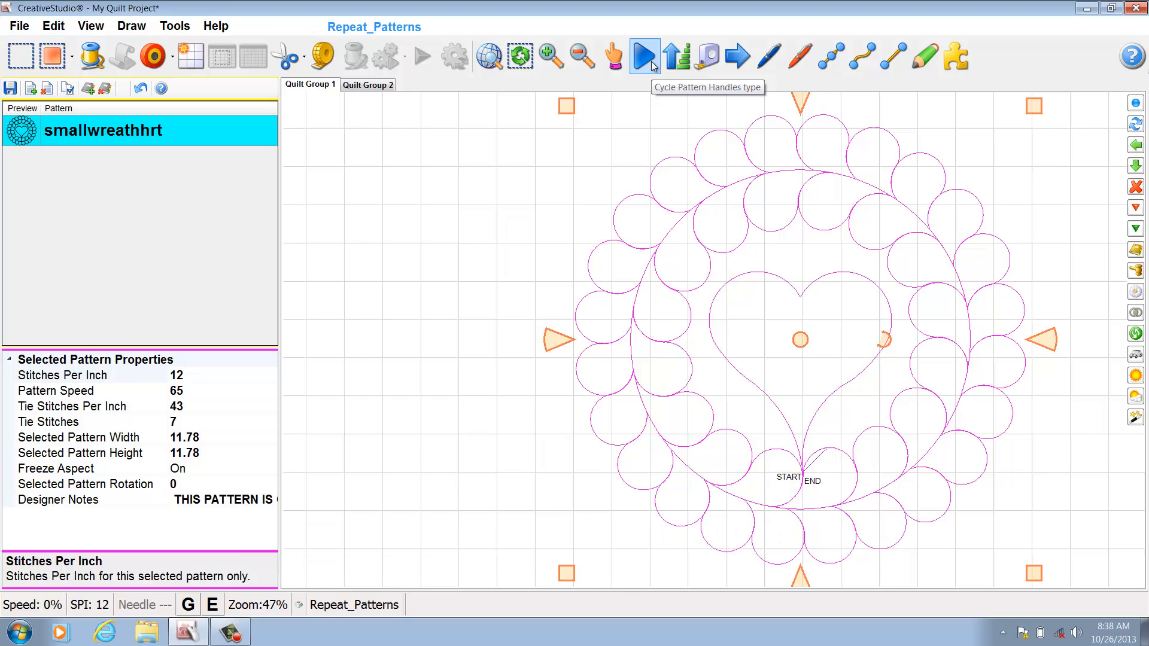
{"action": "left_click_drag", "start_coordinate": [560, 340], "coordinate": [595, 340]}
- Cycle the wreath's pattern handles to the grey set and move its upper-left corner handle slightly
{"action": "left_click", "coordinate": [653, 52]}
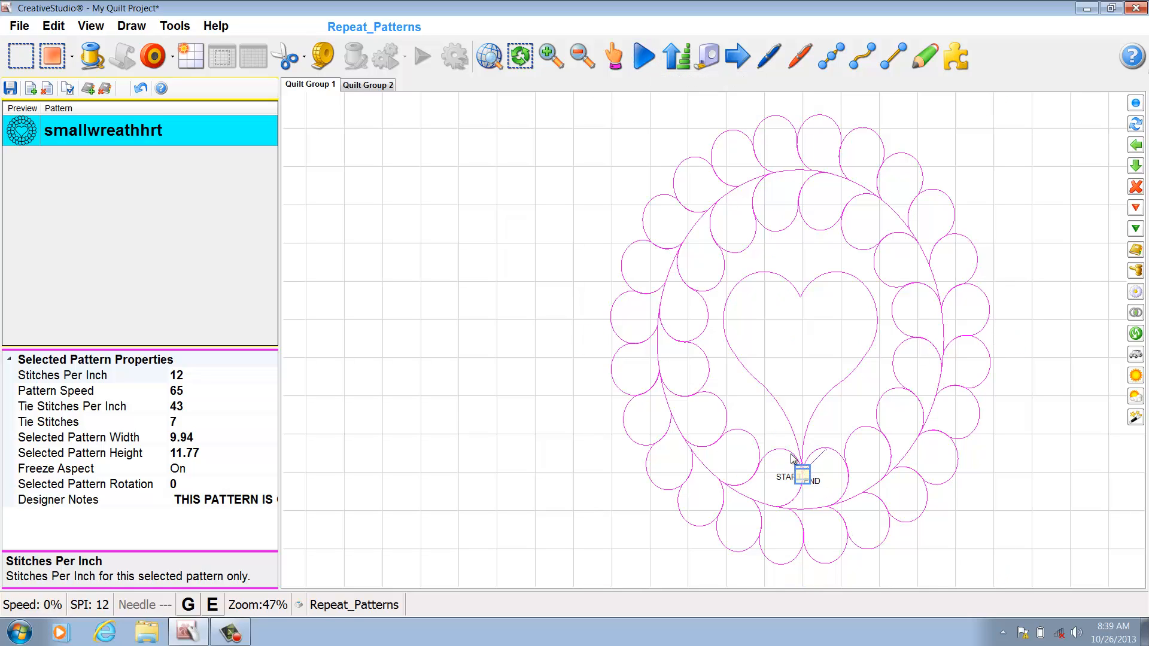
{"action": "left_click", "coordinate": [640, 65]}
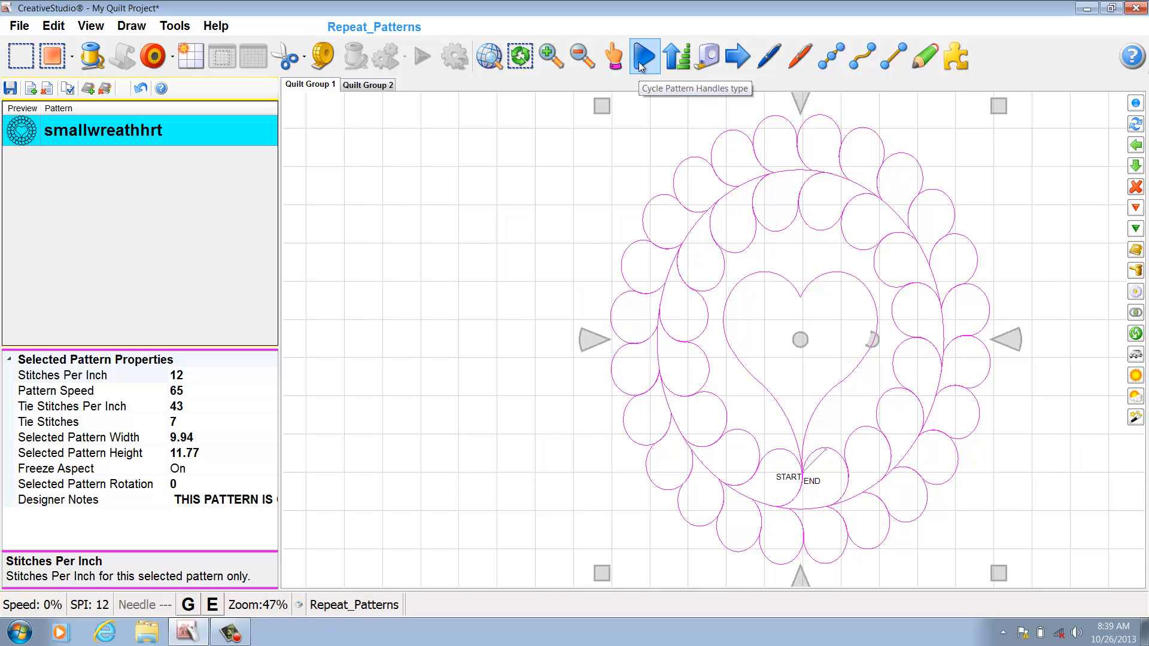
{"action": "mouse_move", "coordinate": [603, 106]}
{"action": "left_mouse_down"}
{"action": "mouse_move", "coordinate": [564, 113]}
{"action": "mouse_move", "coordinate": [598, 113]}
{"action": "left_mouse_up"}
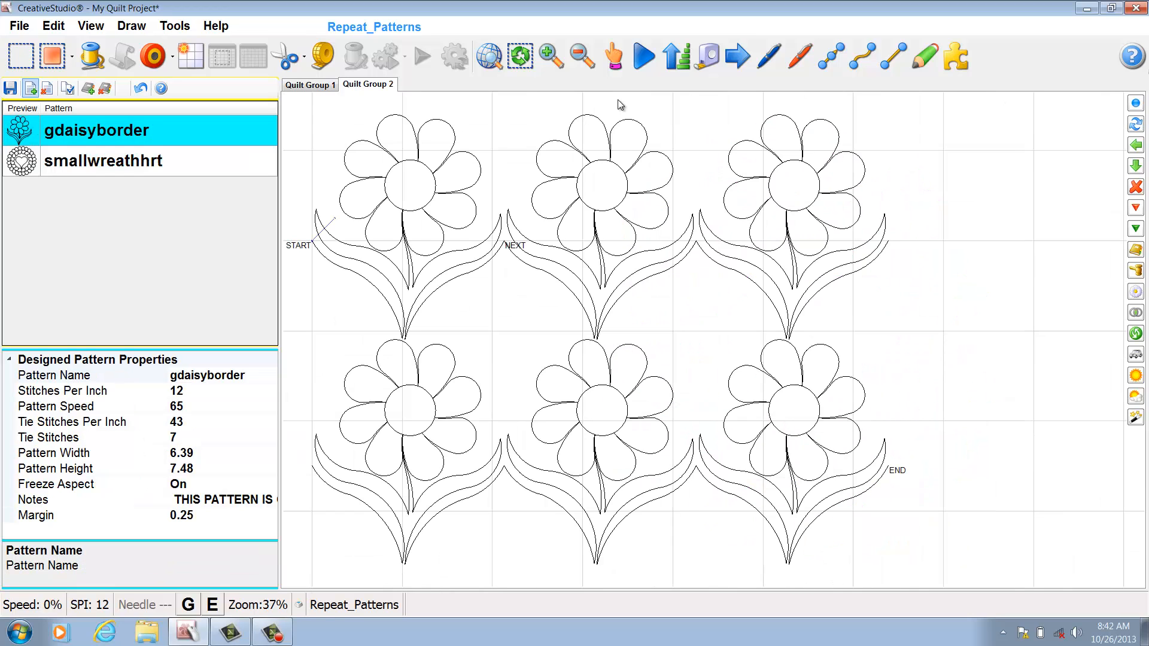
- Set the sewing order in Quilt Group 2 so the lower daisy row is sewn before the upper row, each left to right
{"action": "left_click", "coordinate": [675, 68]}
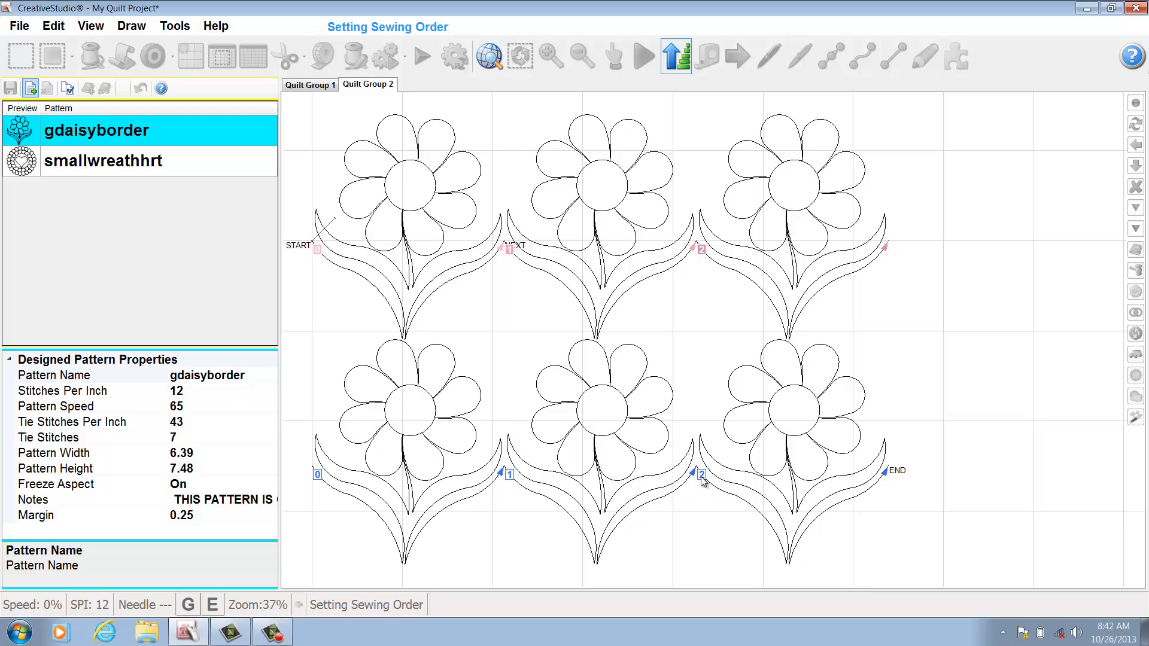
{"action": "left_click", "coordinate": [677, 63]}
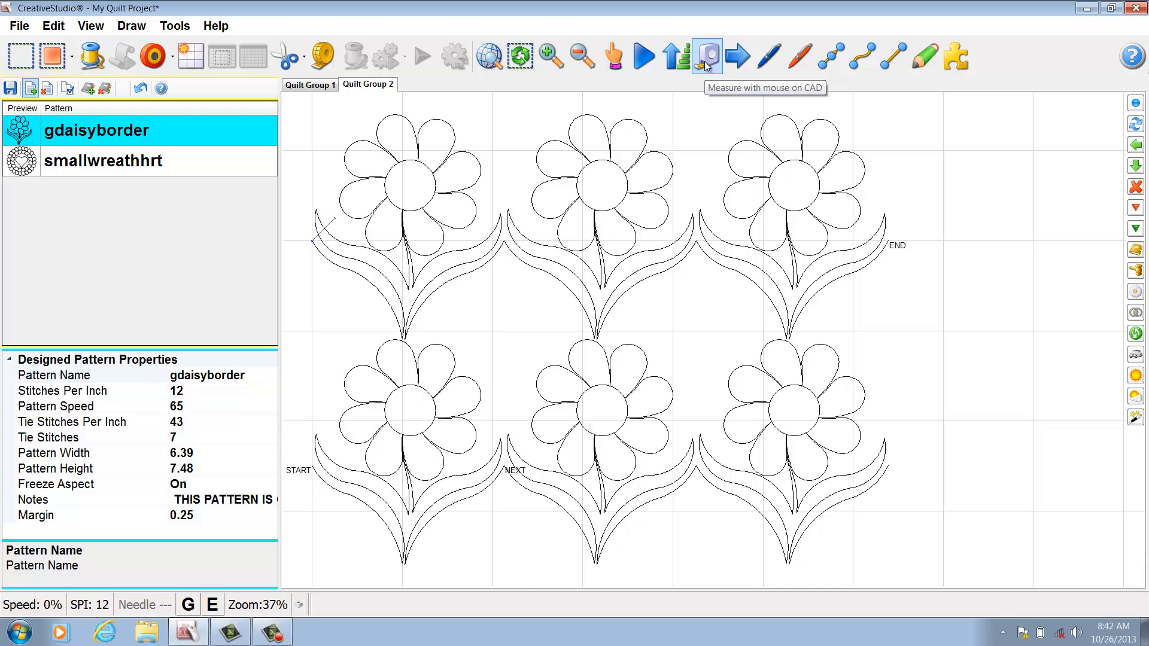
- Measure across the centre circle of the upper row's middle daisy
{"action": "left_click", "coordinate": [707, 63]}
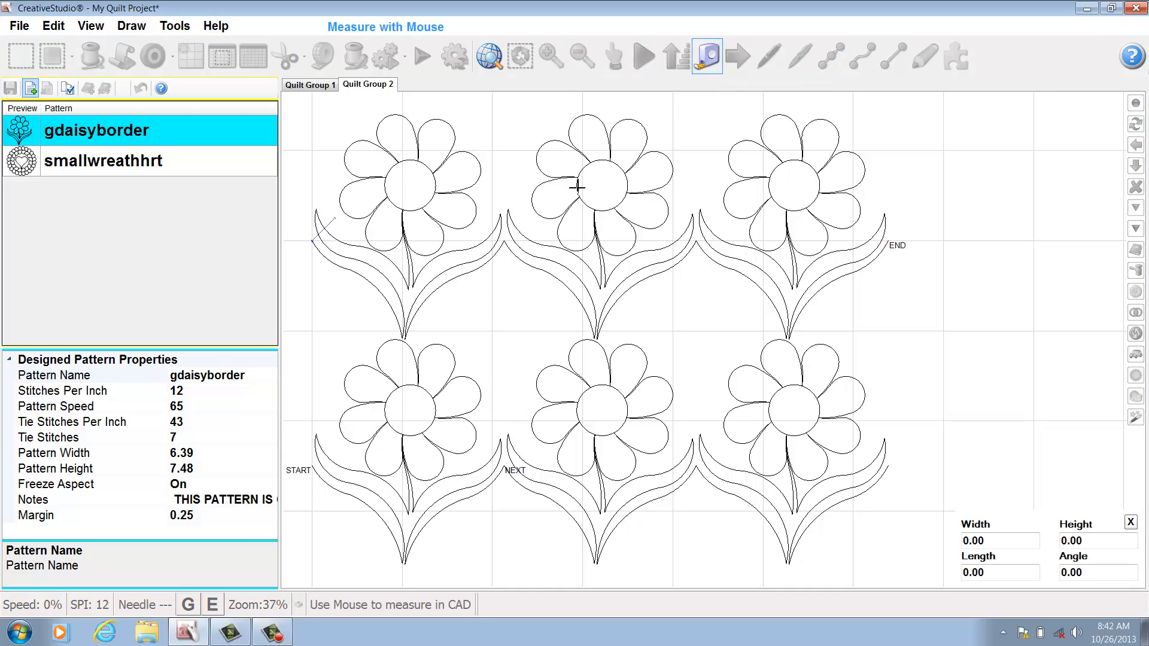
{"action": "left_click_drag", "start_coordinate": [578, 188], "coordinate": [630, 188]}
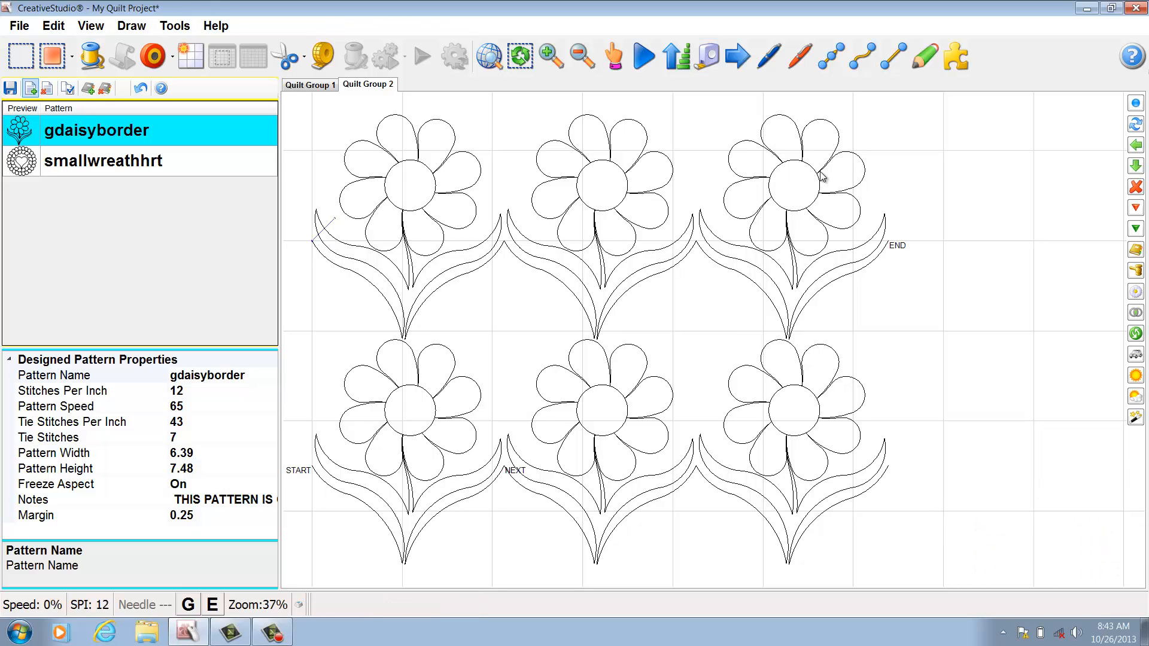
- Select the upper row's last daisy, review its available pattern commands, and deselect it without applying any
{"action": "left_click", "coordinate": [791, 216]}
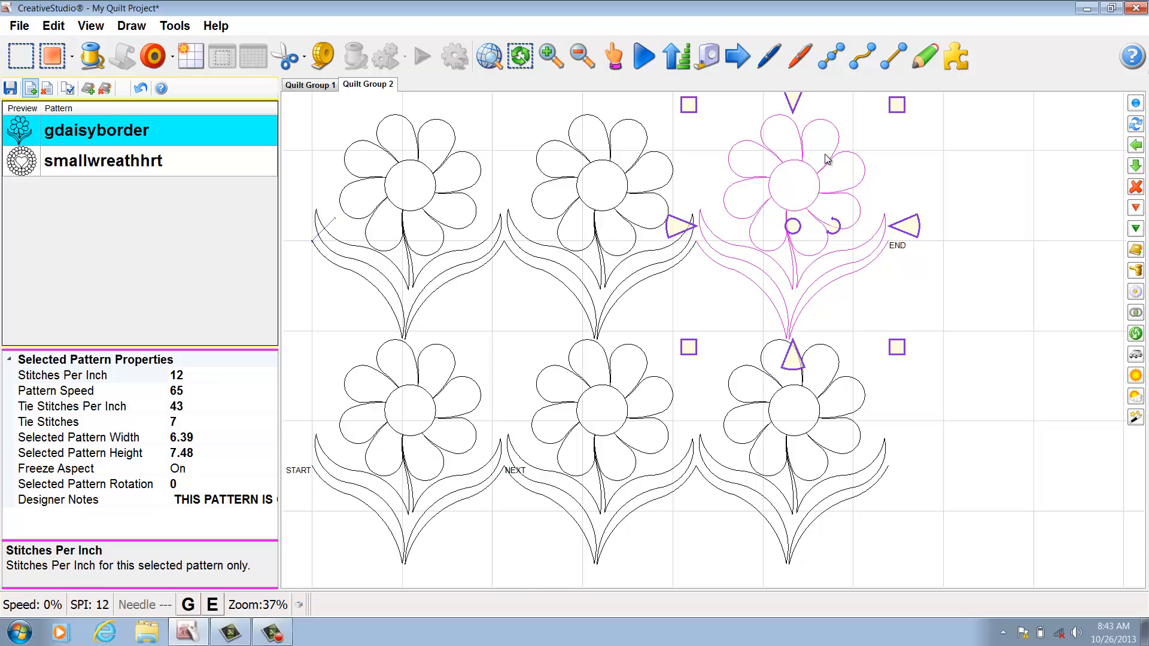
{"action": "left_click", "coordinate": [750, 59]}
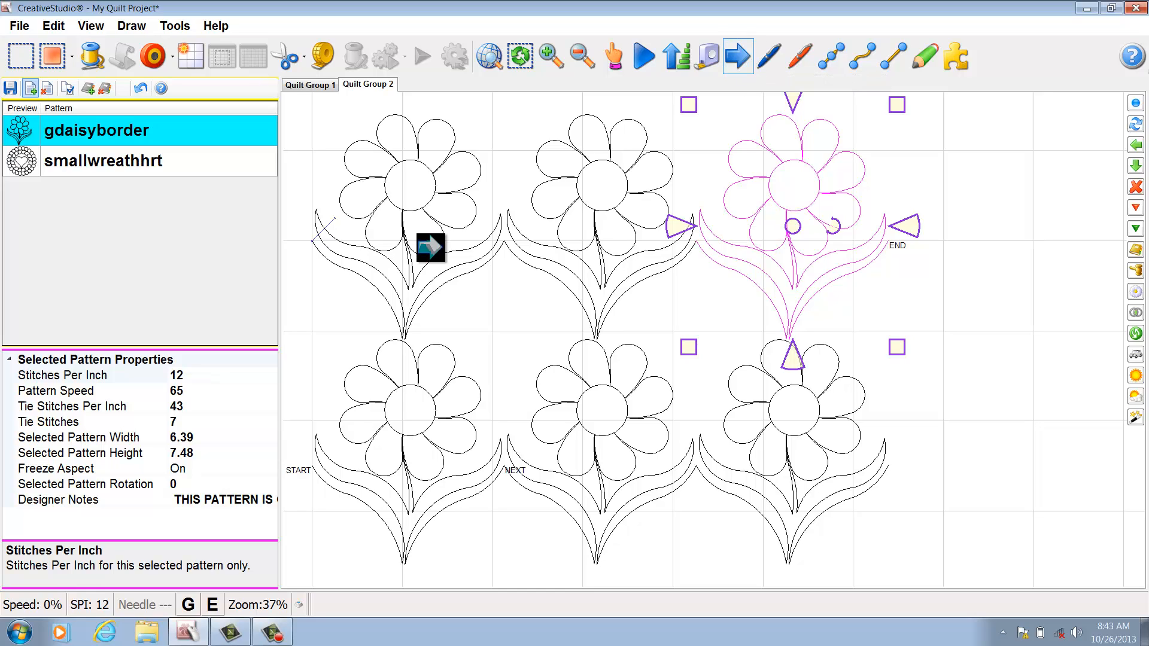
{"action": "left_click", "coordinate": [771, 197]}
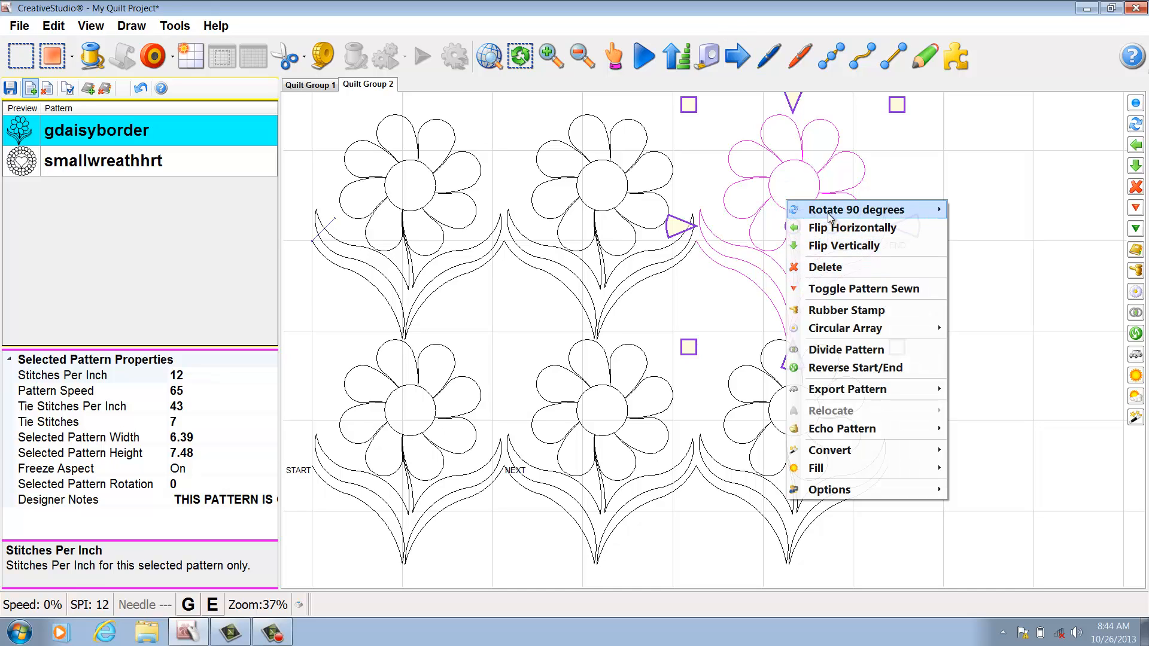
{"action": "mouse_move", "coordinate": [831, 479]}
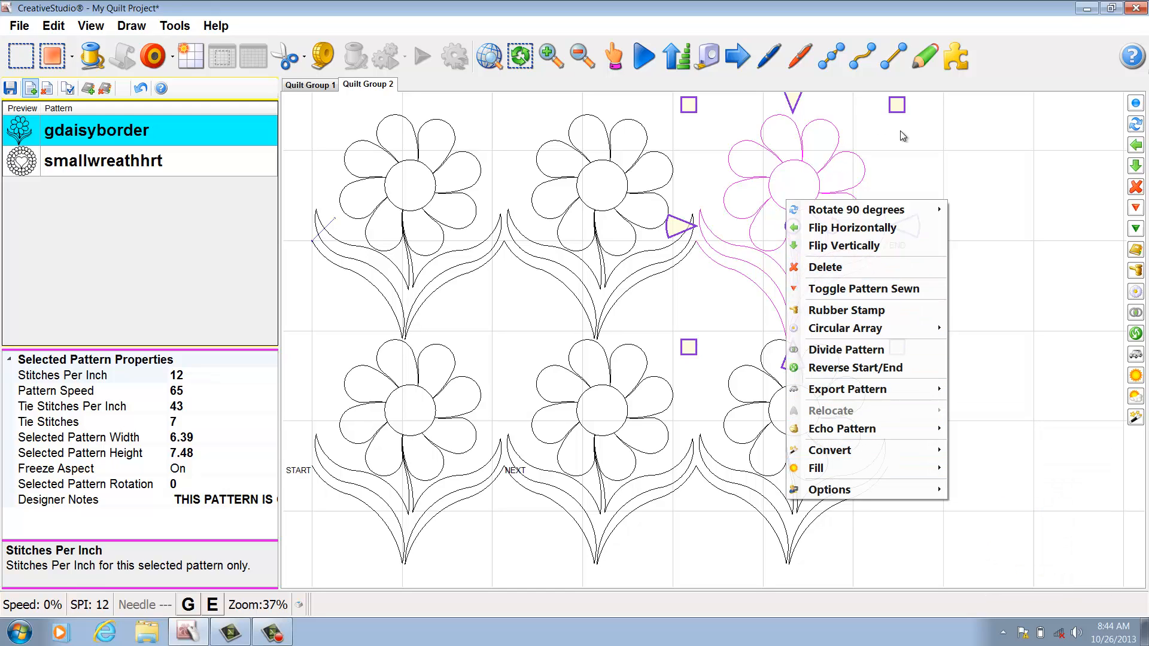
{"action": "left_click", "coordinate": [969, 150]}
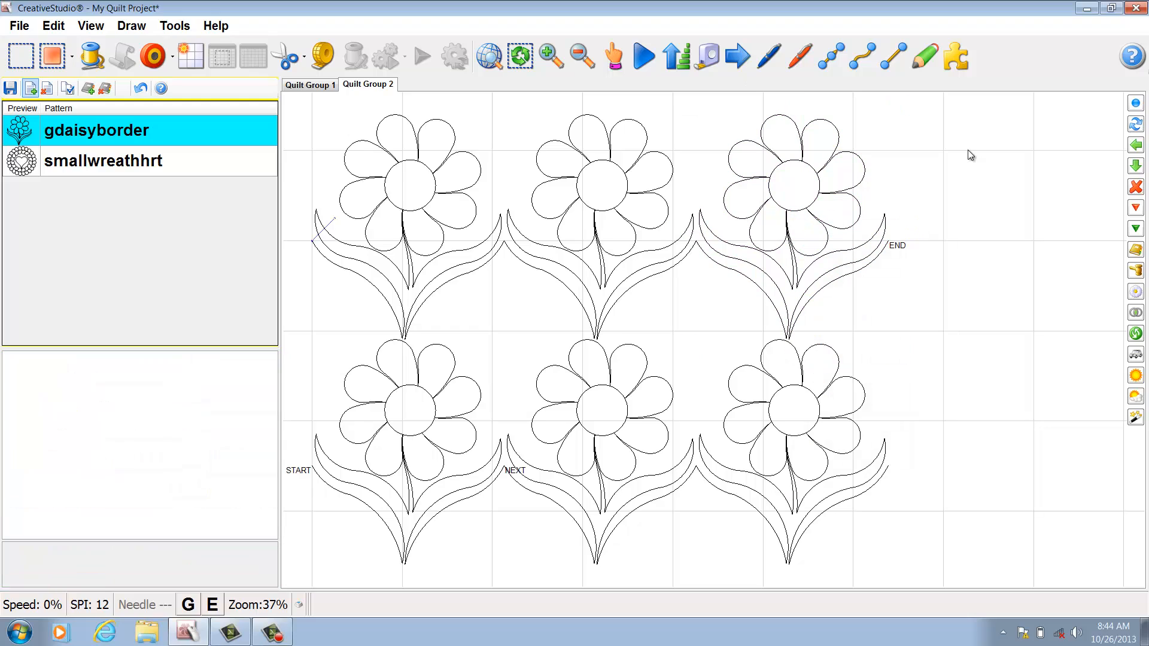
- Select the upper row's last daisy and transfer the measured 1.69 in width into its Selected Pattern Width
{"action": "left_click", "coordinate": [743, 65]}
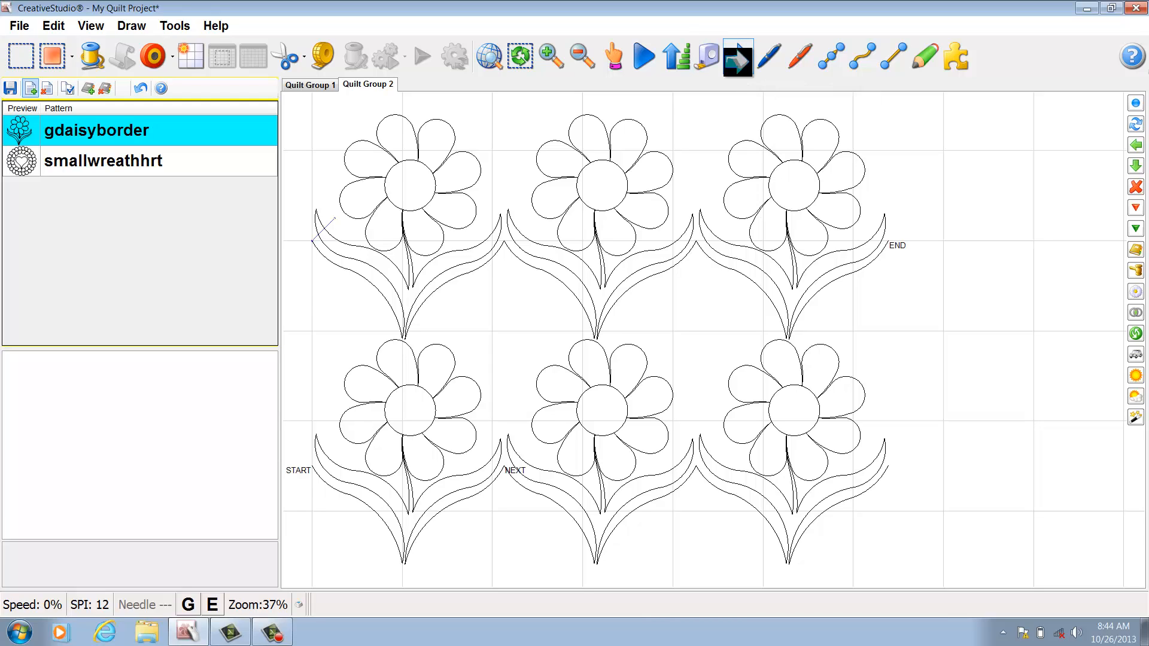
{"action": "left_click", "coordinate": [572, 234]}
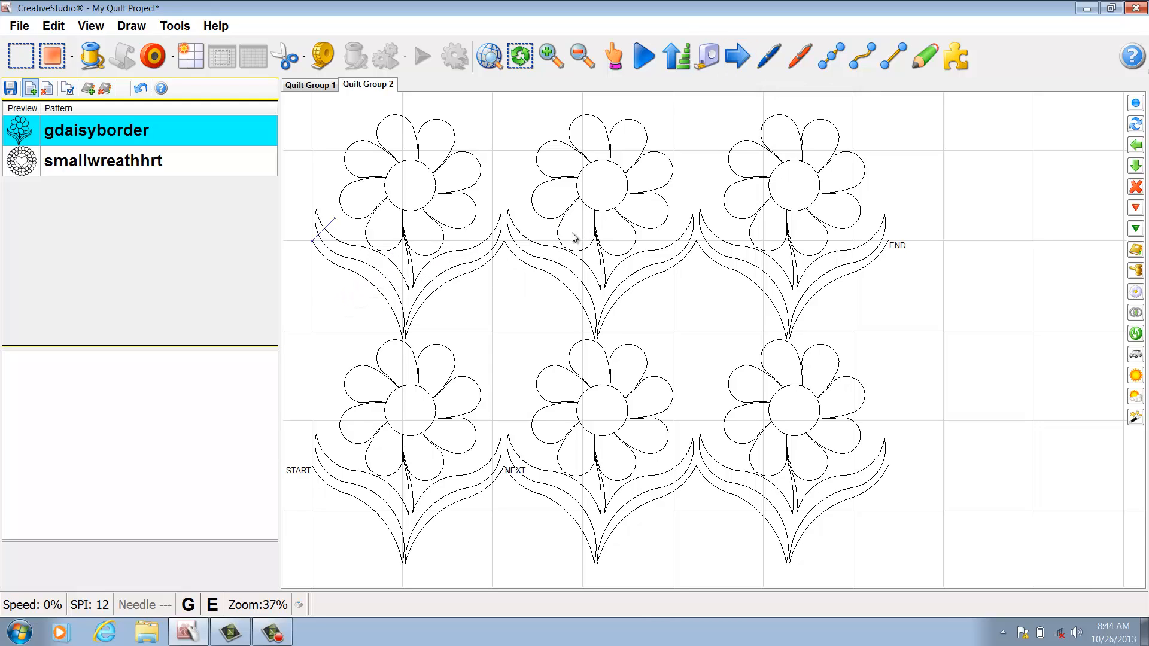
{"action": "left_click", "coordinate": [816, 202]}
{"action": "left_click", "coordinate": [737, 59]}
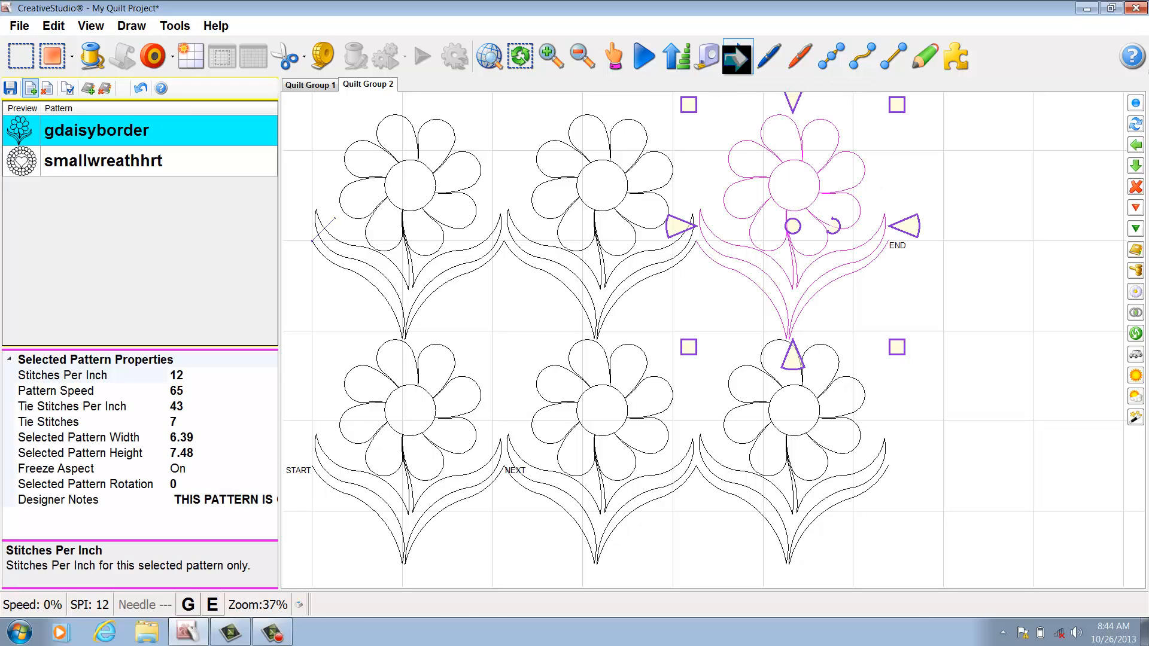
{"action": "left_click", "coordinate": [211, 445]}
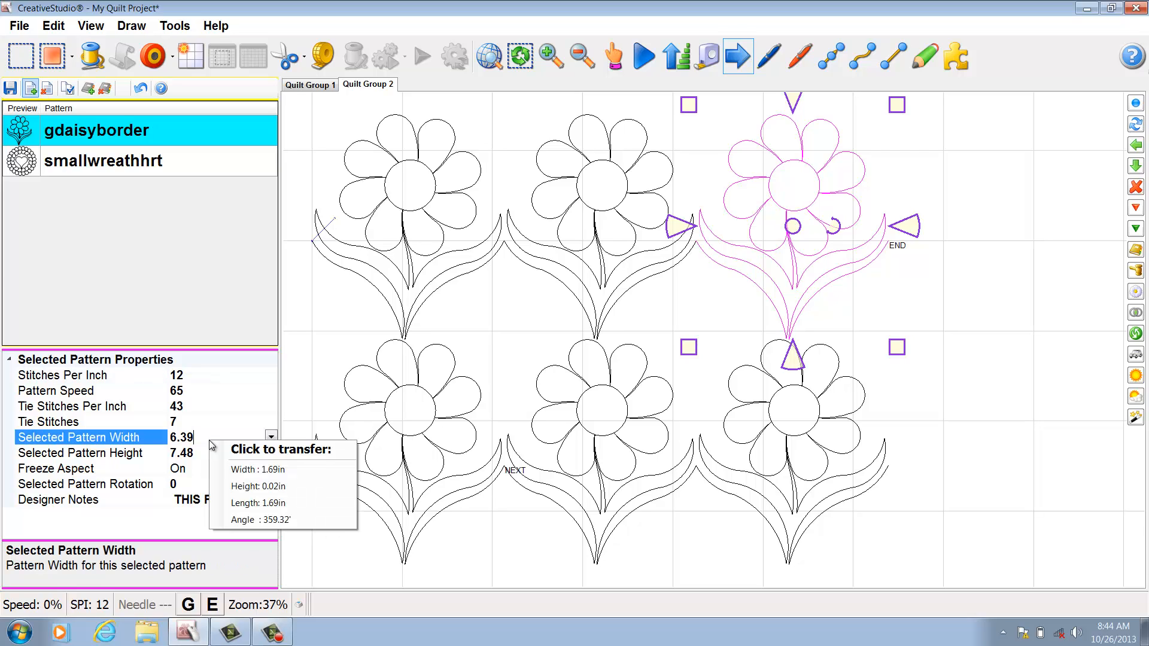
{"action": "left_click", "coordinate": [267, 470]}
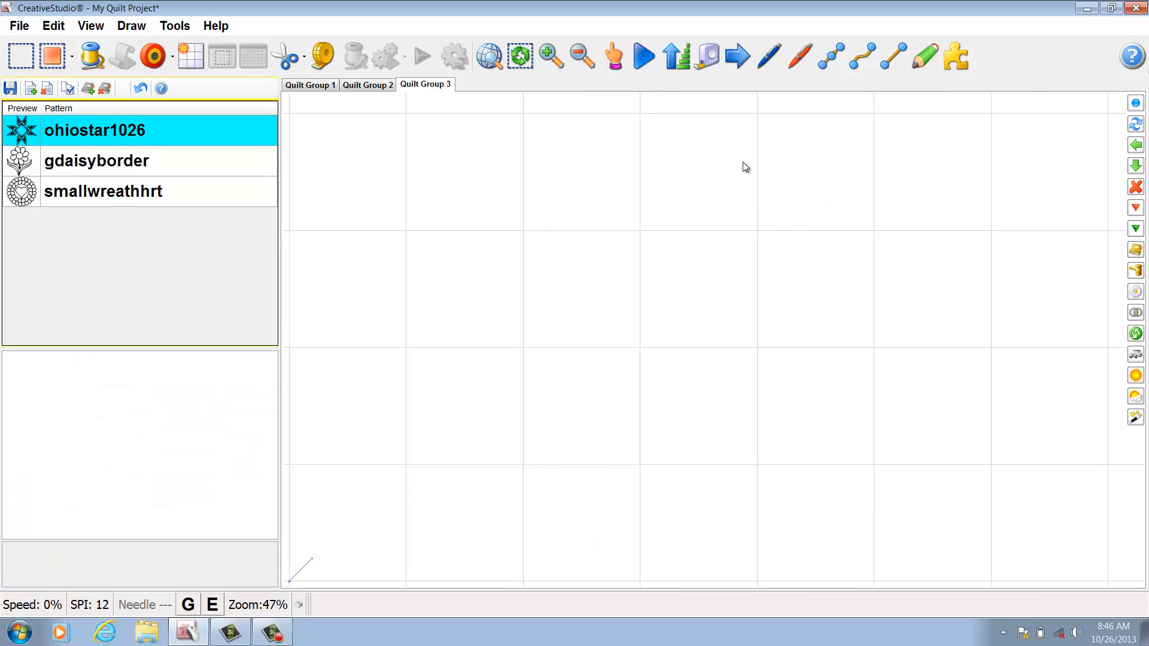
- Draw a closed square boundary about two grid cells wide and two high in the upper part of Quilt Group 3
{"action": "left_click", "coordinate": [766, 60]}
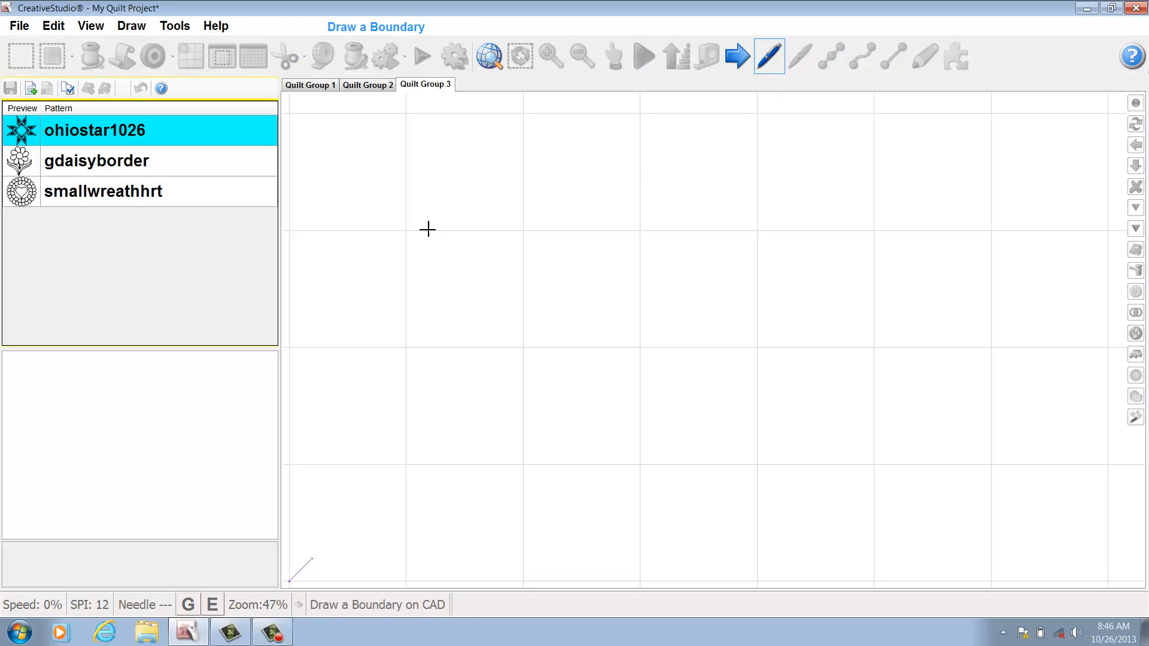
{"action": "mouse_move", "coordinate": [406, 373]}
{"action": "left_mouse_down"}
{"action": "mouse_move", "coordinate": [641, 374]}
{"action": "mouse_move", "coordinate": [664, 266]}
{"action": "mouse_move", "coordinate": [645, 148]}
{"action": "mouse_move", "coordinate": [454, 154]}
{"action": "mouse_move", "coordinate": [404, 141]}
{"action": "mouse_move", "coordinate": [386, 217]}
{"action": "mouse_move", "coordinate": [406, 237]}
{"action": "mouse_move", "coordinate": [431, 247]}
{"action": "mouse_move", "coordinate": [570, 231]}
{"action": "mouse_move", "coordinate": [756, 148]}
{"action": "mouse_move", "coordinate": [767, 120]}
{"action": "mouse_move", "coordinate": [740, 59]}
{"action": "left_mouse_up"}
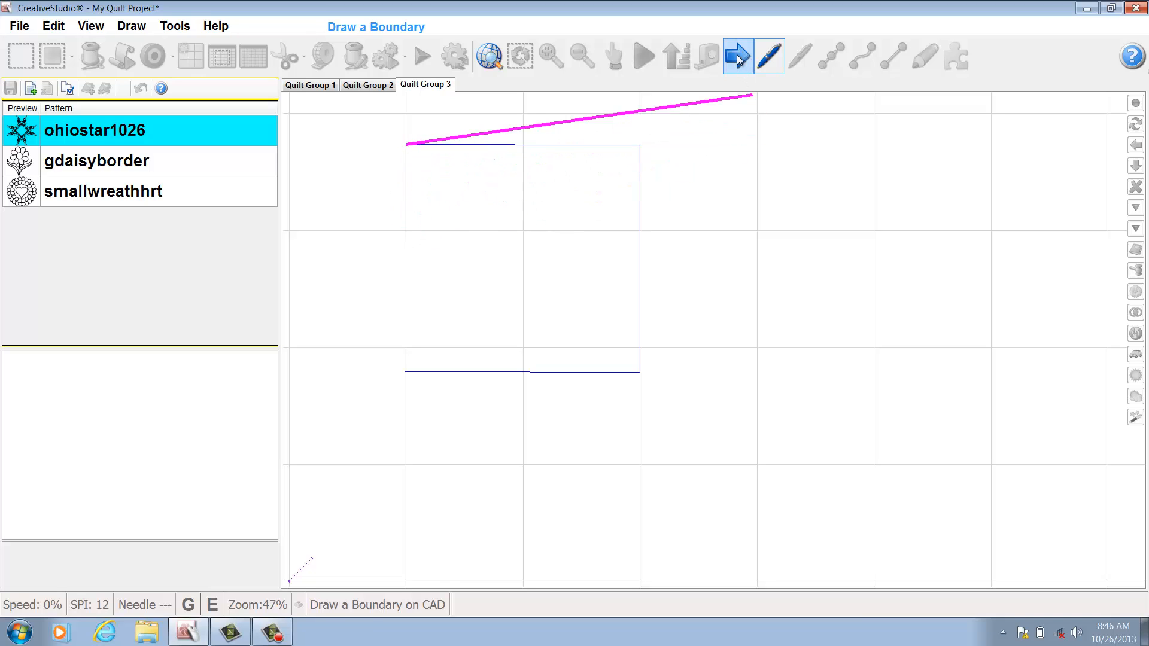
{"action": "left_click", "coordinate": [740, 60]}
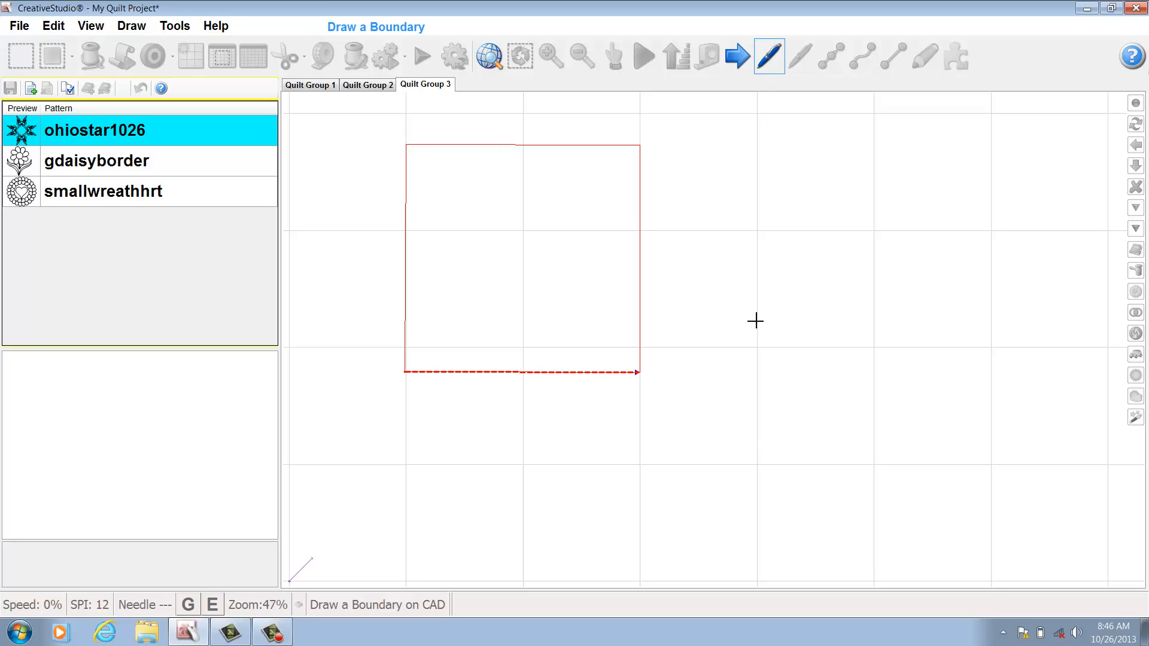
- Draw a smaller closed square boundary, just over one grid cell wide, to the right of the first, and finish boundary drawing
{"action": "mouse_move", "coordinate": [733, 375]}
{"action": "left_mouse_down"}
{"action": "mouse_move", "coordinate": [869, 377]}
{"action": "mouse_move", "coordinate": [868, 241]}
{"action": "mouse_move", "coordinate": [696, 243]}
{"action": "mouse_move", "coordinate": [734, 241]}
{"action": "left_mouse_up"}
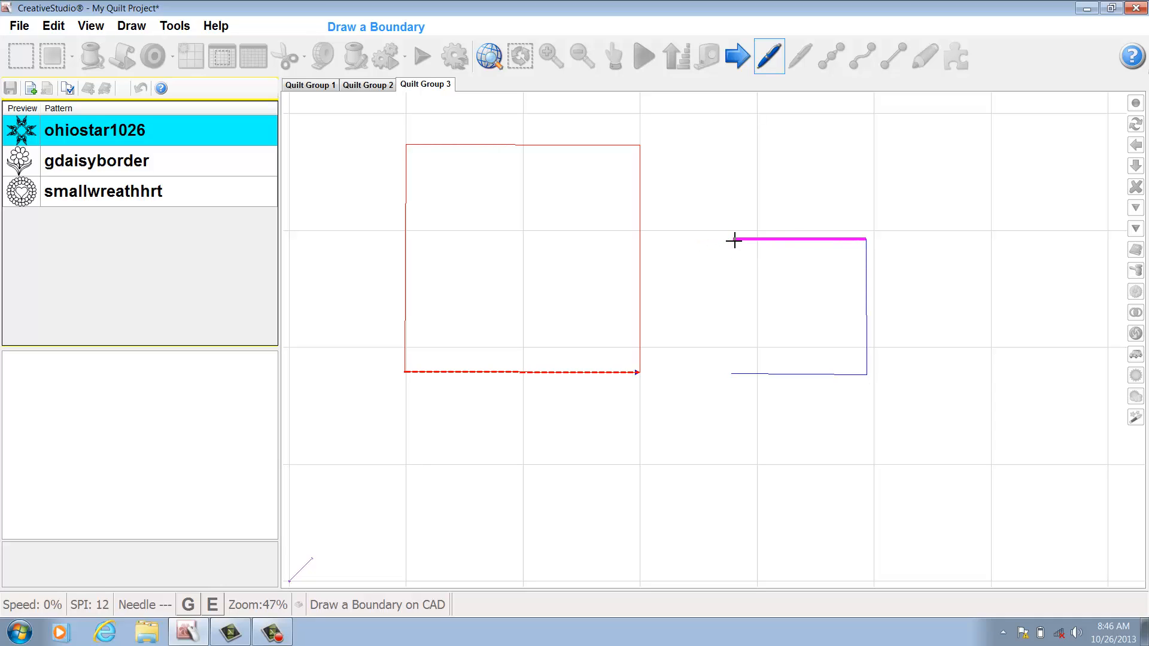
{"action": "left_click", "coordinate": [735, 240]}
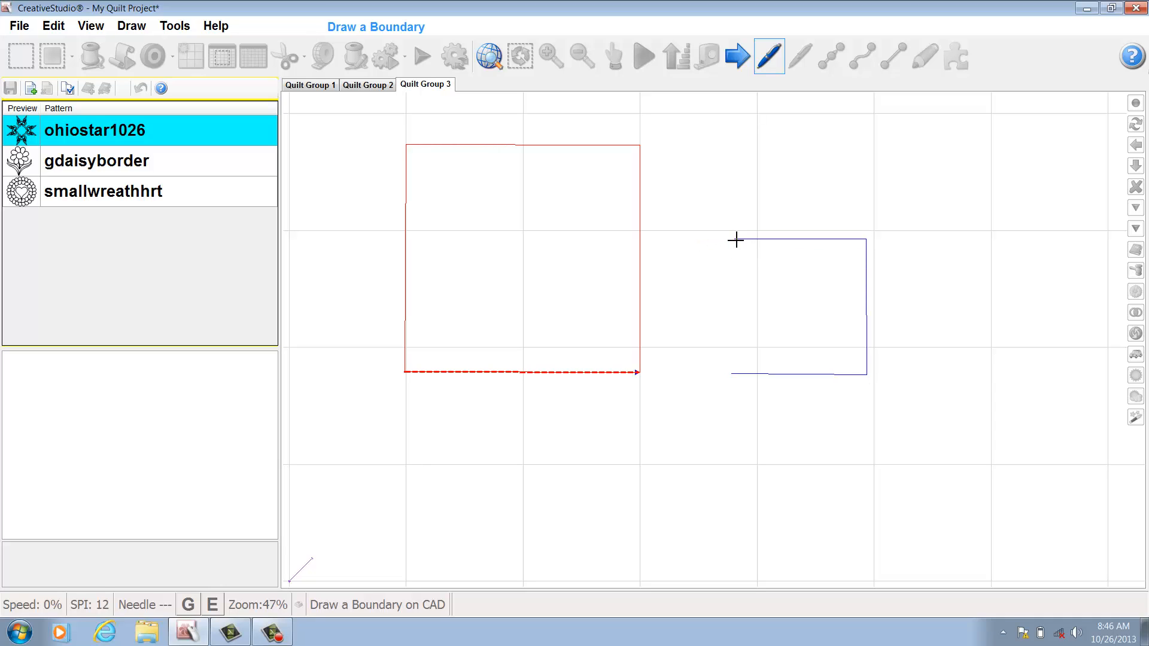
{"action": "left_click", "coordinate": [746, 61]}
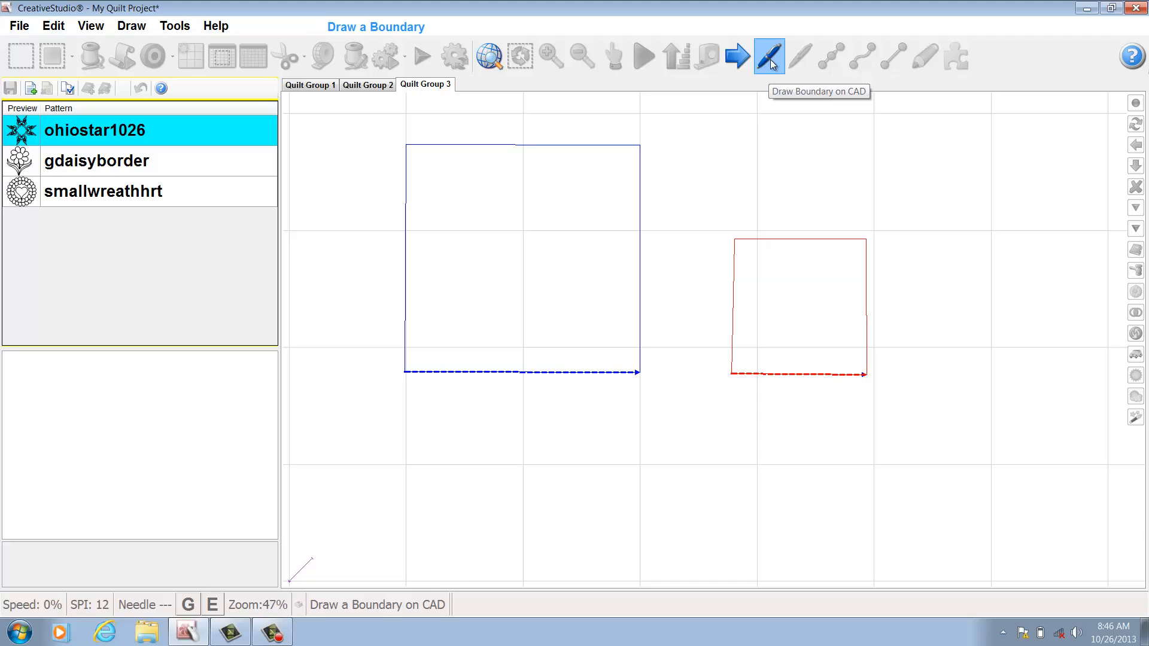
{"action": "left_click", "coordinate": [770, 59]}
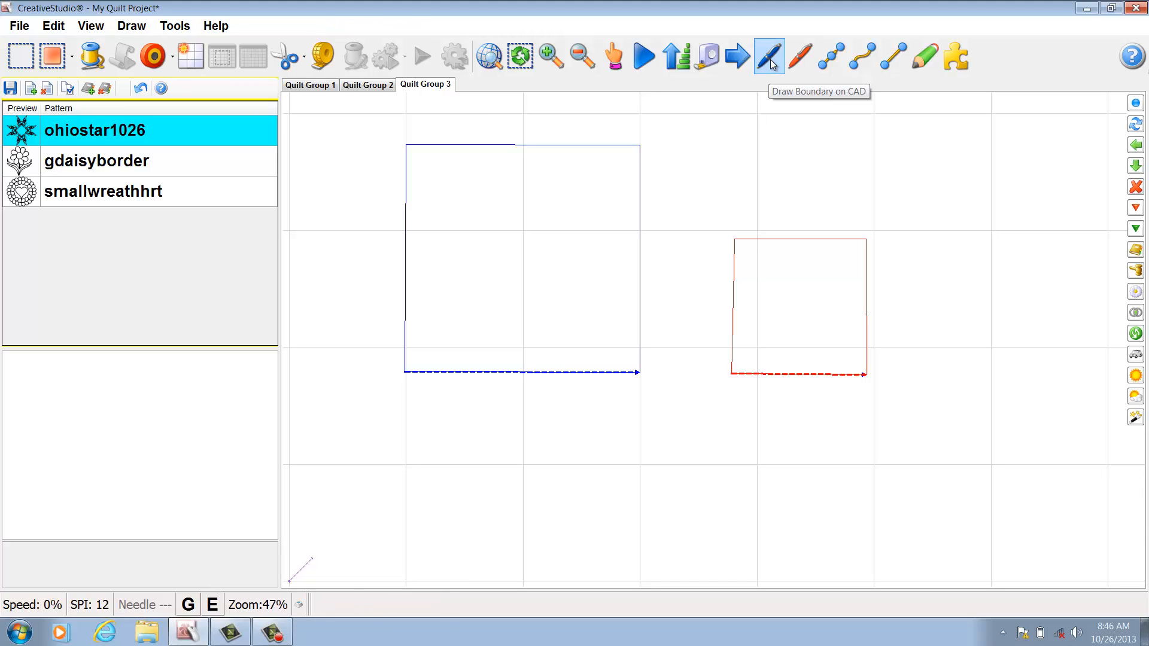
- Place the ohiostar1026 pattern inside the larger square boundary
{"action": "left_click", "coordinate": [516, 255]}
{"action": "left_click", "coordinate": [59, 60]}
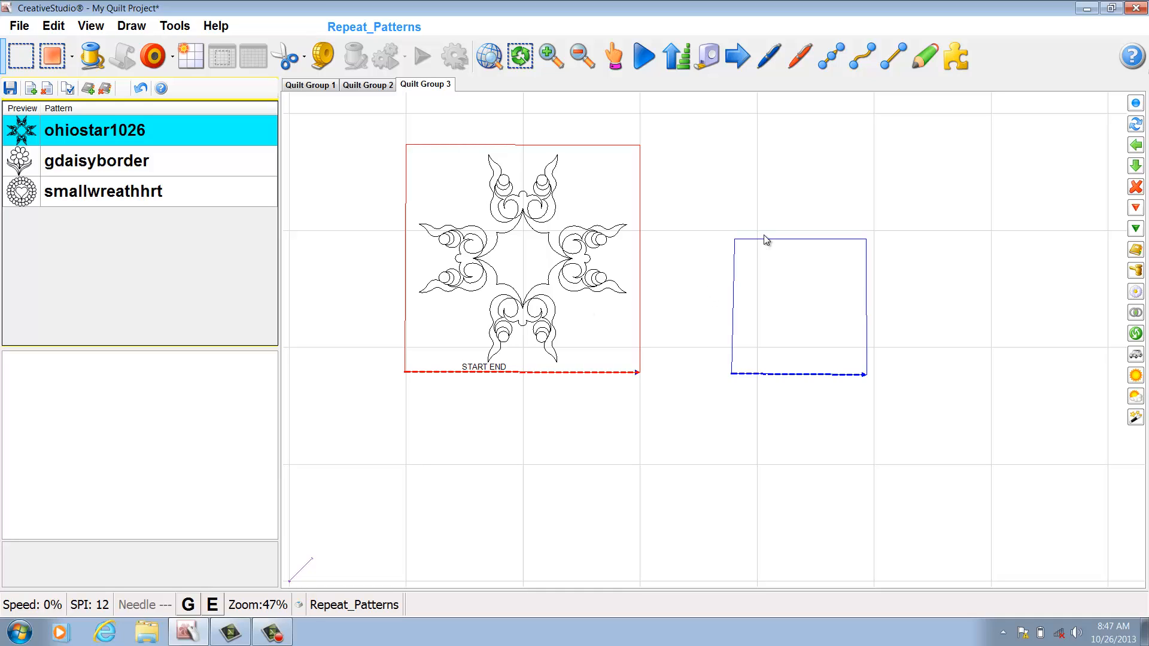
- Draw a closed five-sided trim around the right arm of the ohiostar1026 pattern to cut that arm away
{"action": "left_click", "coordinate": [800, 56]}
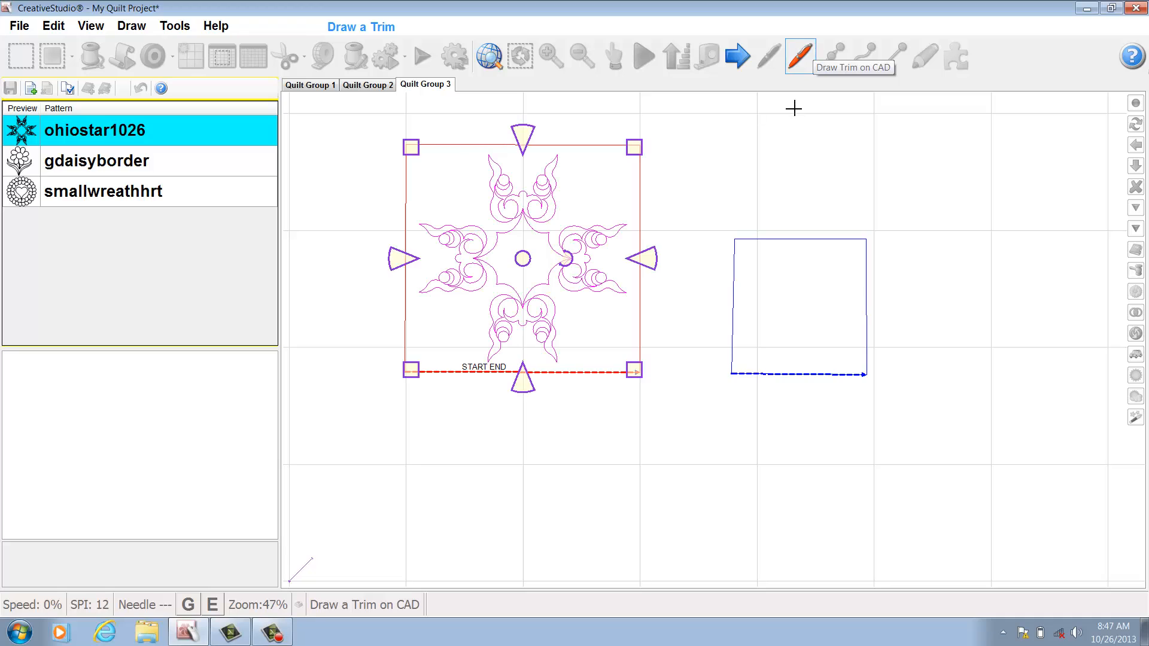
{"action": "left_click", "coordinate": [569, 307]}
{"action": "left_click", "coordinate": [538, 258]}
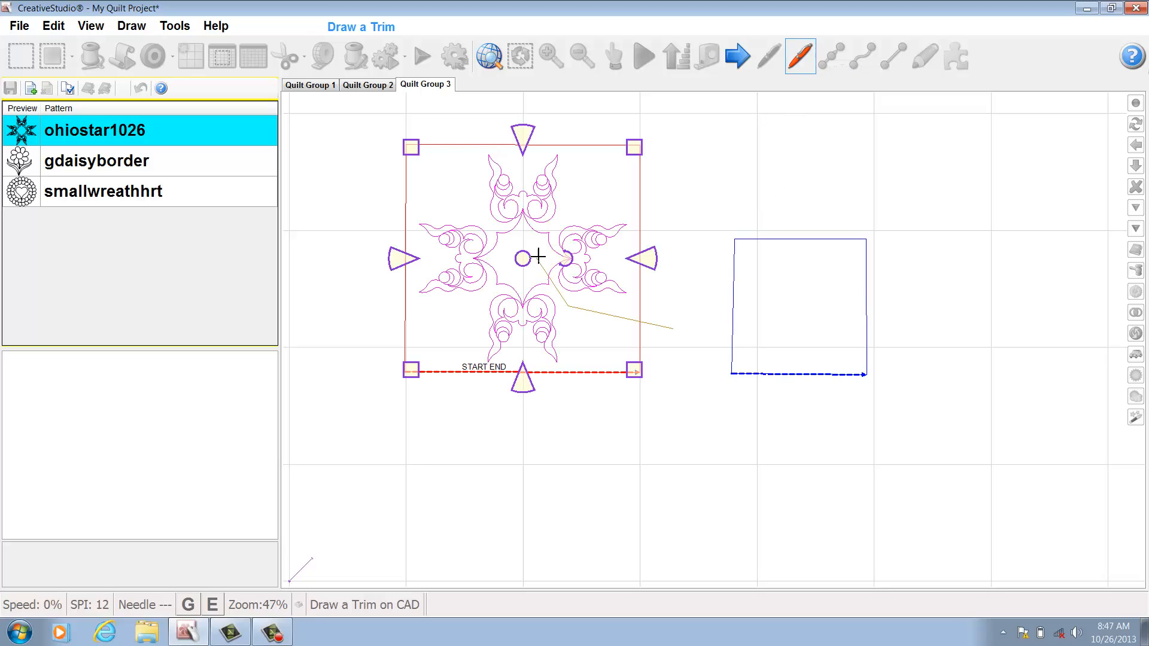
{"action": "left_click", "coordinate": [578, 210]}
{"action": "left_click", "coordinate": [682, 219]}
{"action": "right_click", "coordinate": [674, 243]}
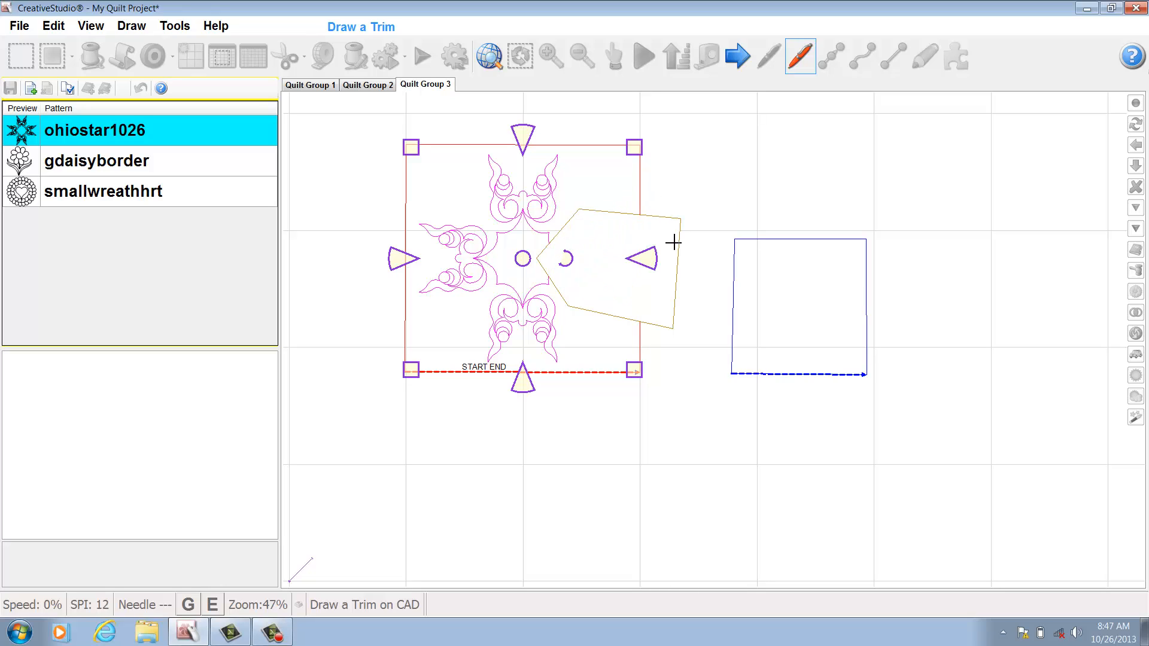
- Draw a closed five-sided trim around the star's left arm to cut it away, and finish trim drawing
{"action": "left_click", "coordinate": [378, 192]}
{"action": "left_click", "coordinate": [476, 217]}
{"action": "left_click", "coordinate": [508, 262]}
{"action": "left_click", "coordinate": [477, 313]}
{"action": "left_click", "coordinate": [379, 308]}
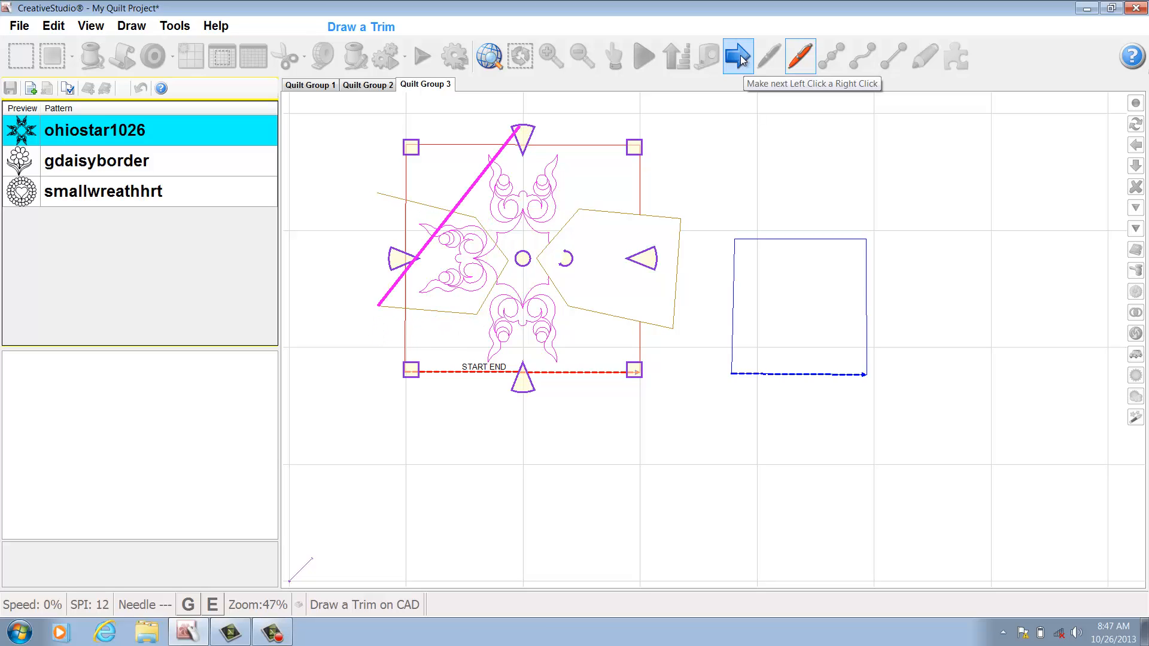
{"action": "left_click", "coordinate": [745, 62]}
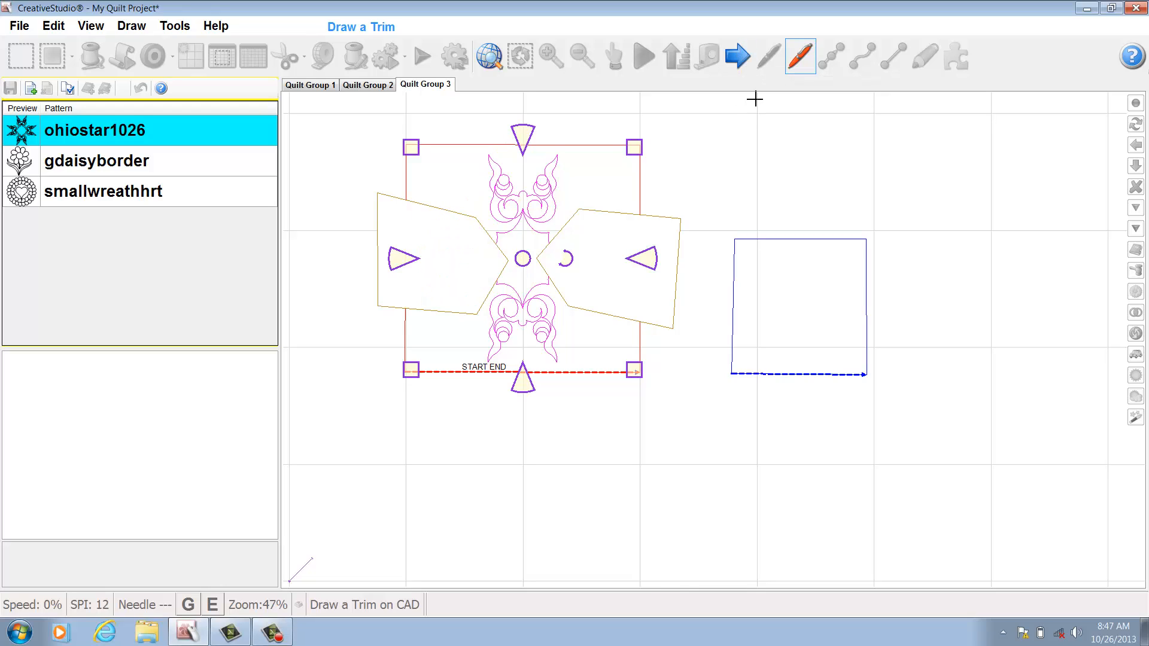
{"action": "left_click", "coordinate": [800, 59]}
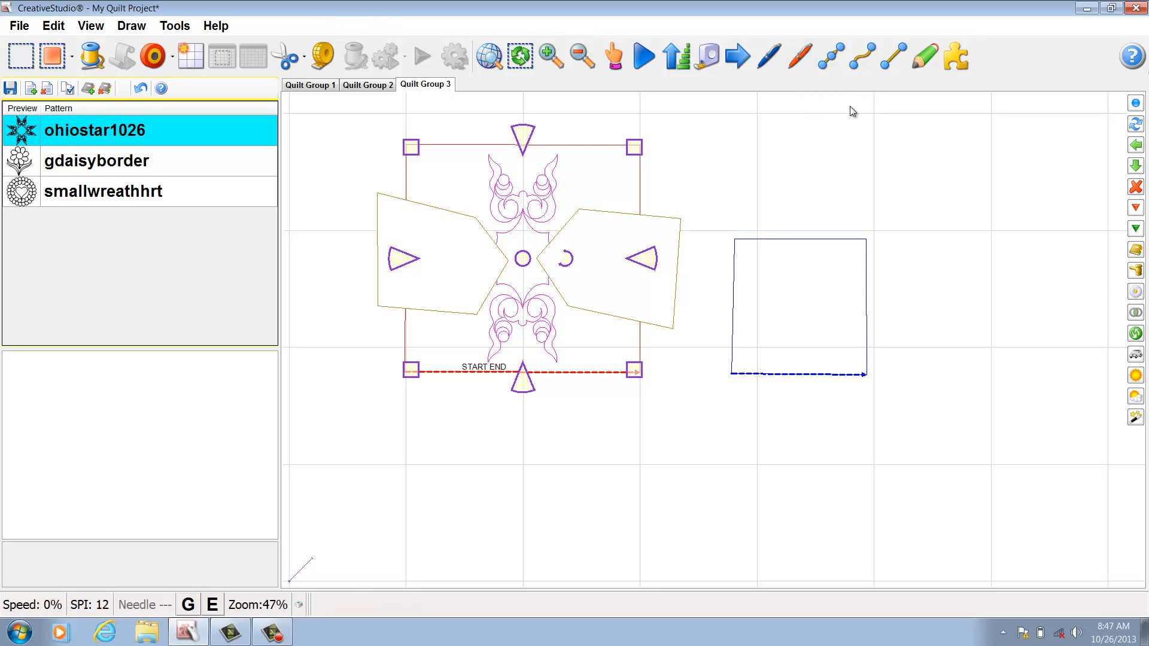
- Draw a three-point arc curving over the upper-right corner of the smaller boundary and down its right side
{"action": "left_click", "coordinate": [837, 63]}
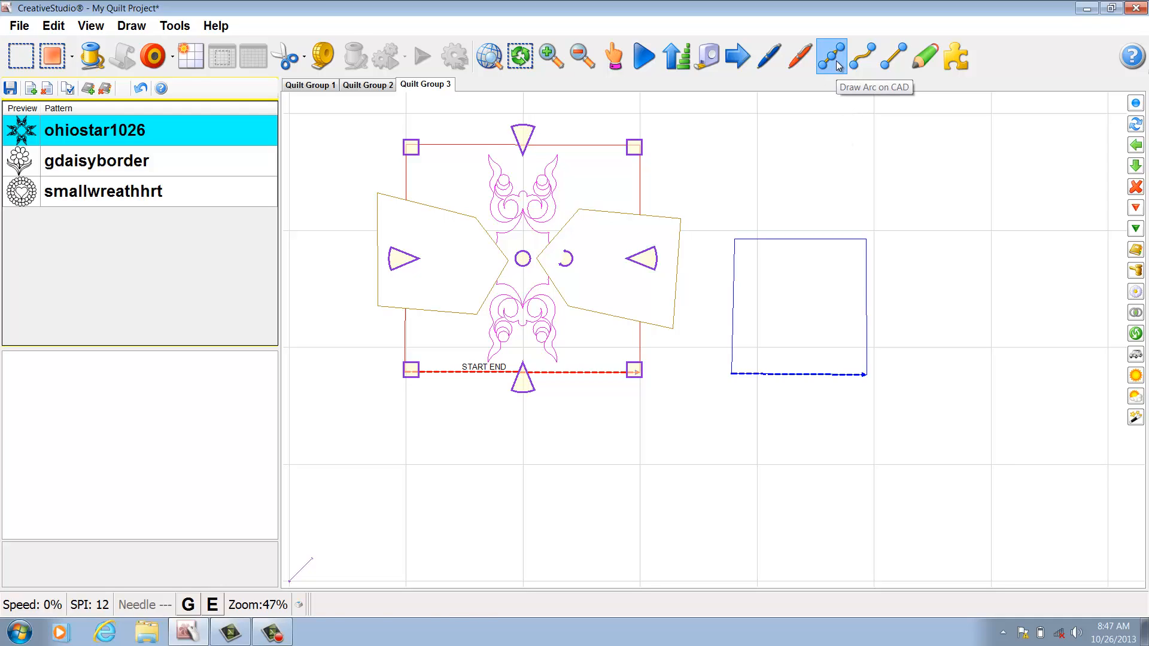
{"action": "left_click", "coordinate": [801, 167]}
{"action": "left_click", "coordinate": [911, 184]}
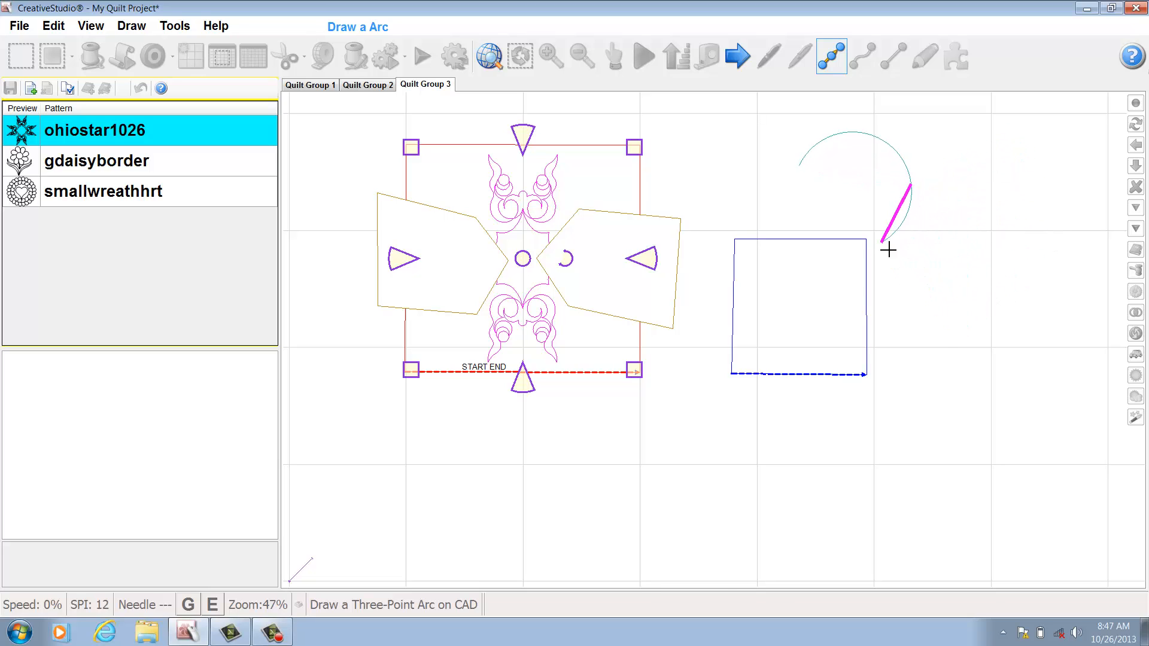
{"action": "left_click", "coordinate": [954, 312]}
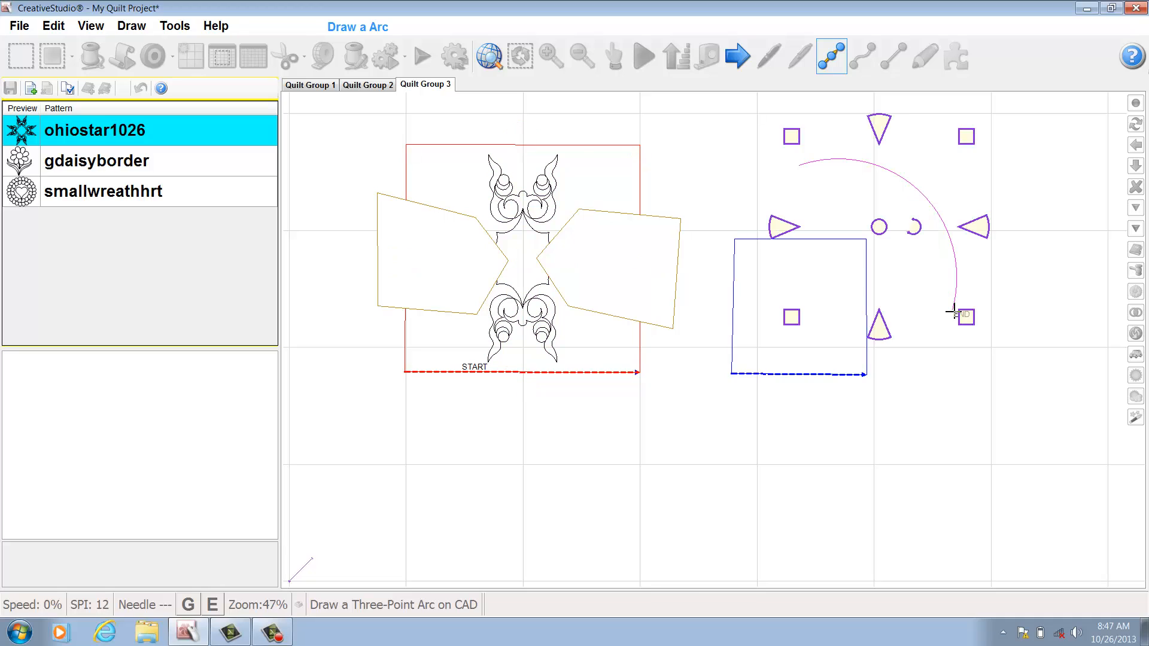
- Draw a second three-point arc, bowing downward below the smaller boundary, and finish arc drawing
{"action": "left_click", "coordinate": [994, 446]}
{"action": "left_click", "coordinate": [834, 469]}
{"action": "left_click", "coordinate": [822, 405]}
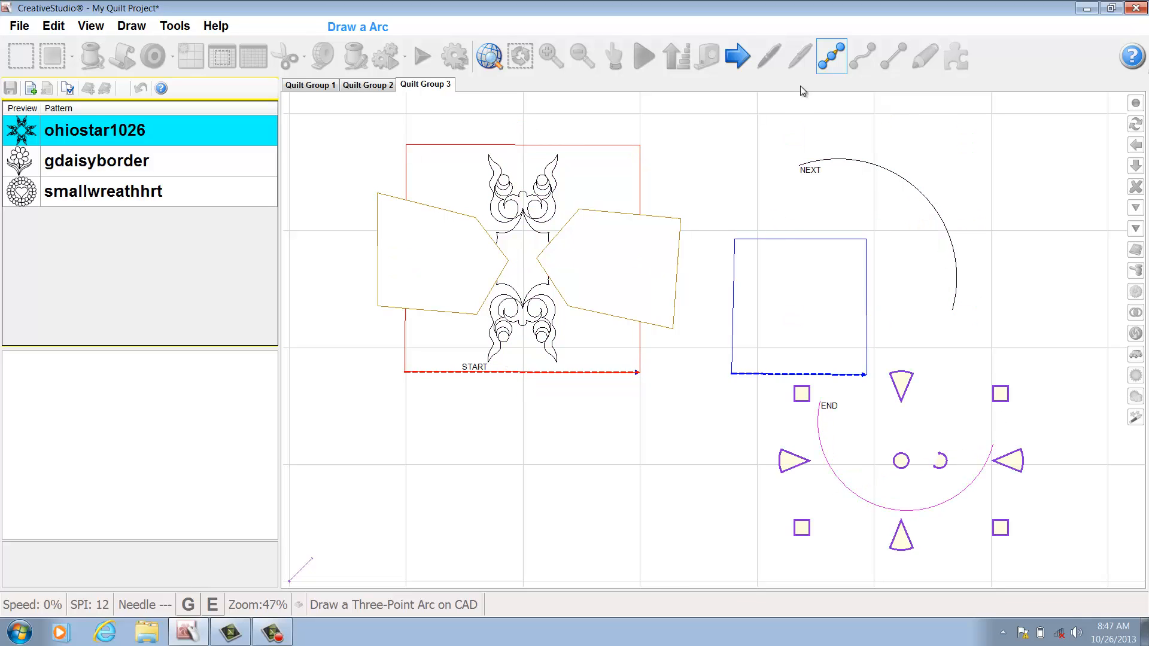
{"action": "left_click", "coordinate": [832, 65]}
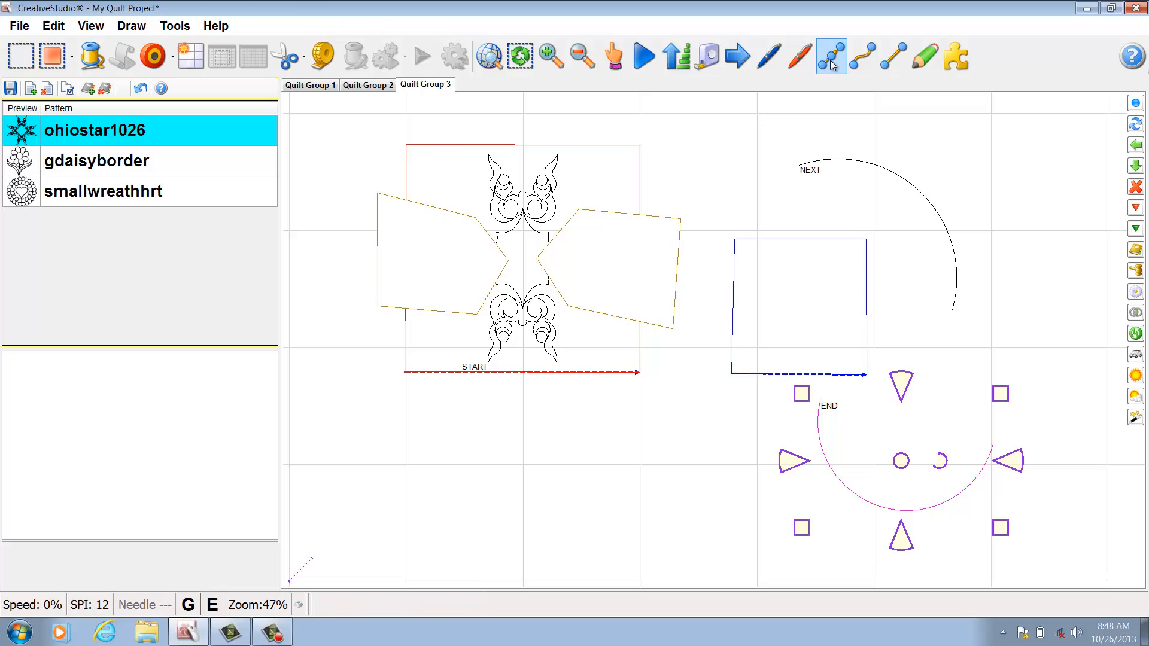
- Draw a wavy multi-pointed curve below the star block, running from right to left through six points, and complete it
{"action": "left_click", "coordinate": [862, 60]}
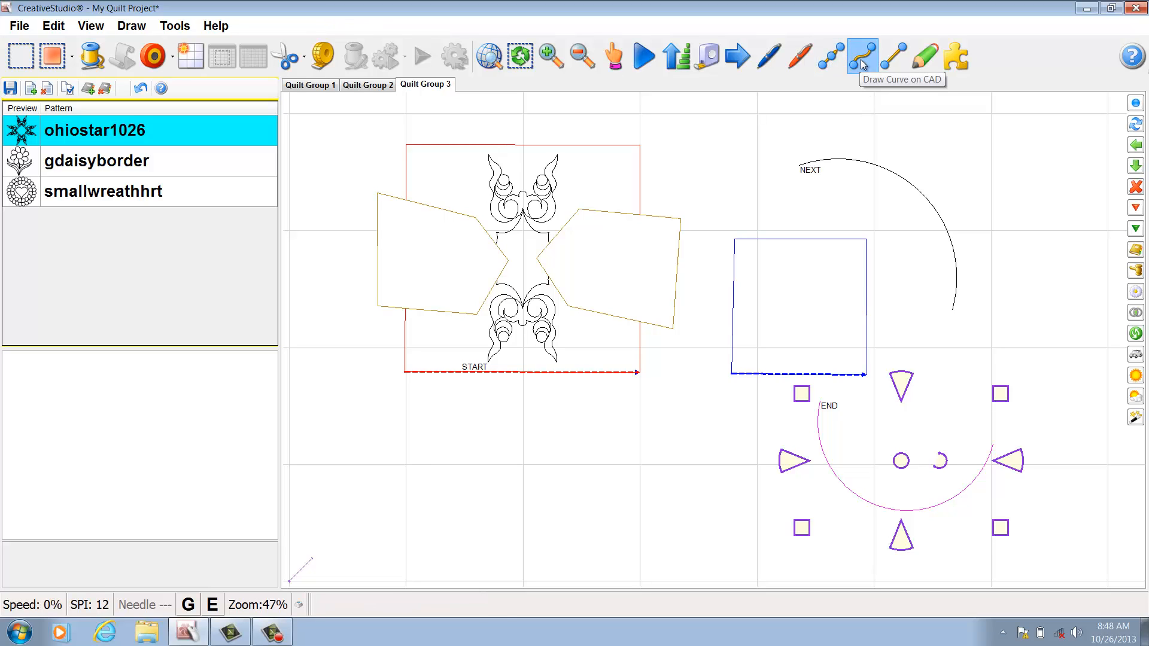
{"action": "left_click", "coordinate": [753, 443]}
{"action": "left_click", "coordinate": [585, 522]}
{"action": "left_click", "coordinate": [501, 442]}
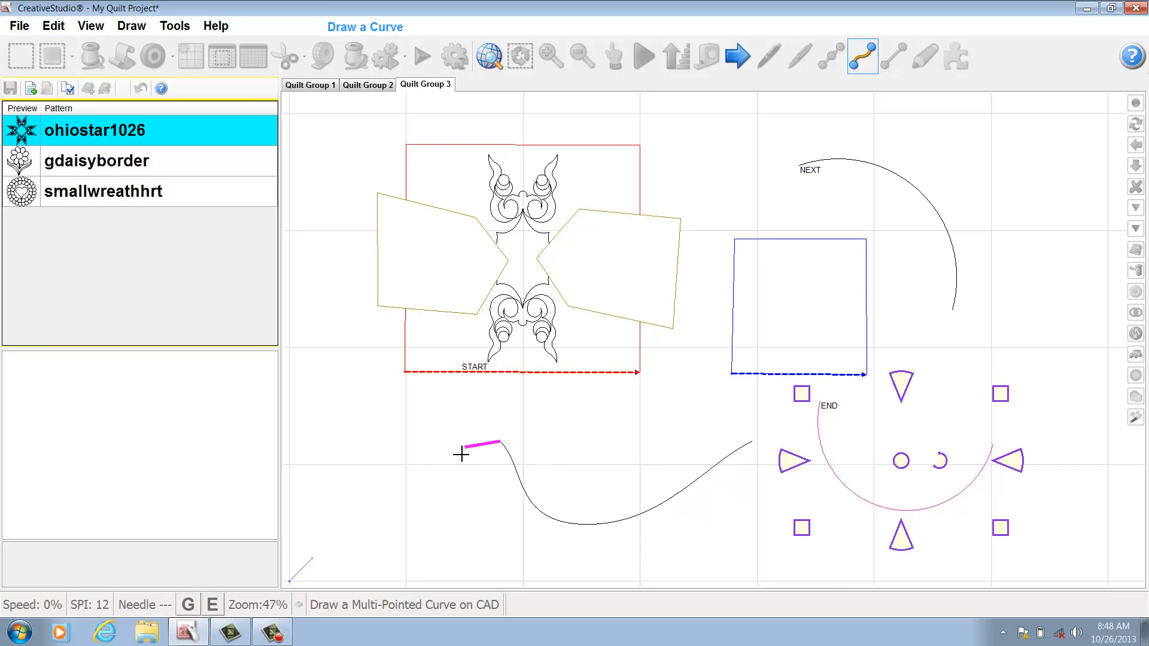
{"action": "left_click", "coordinate": [453, 461]}
{"action": "left_click", "coordinate": [373, 452]}
{"action": "left_click", "coordinate": [374, 423]}
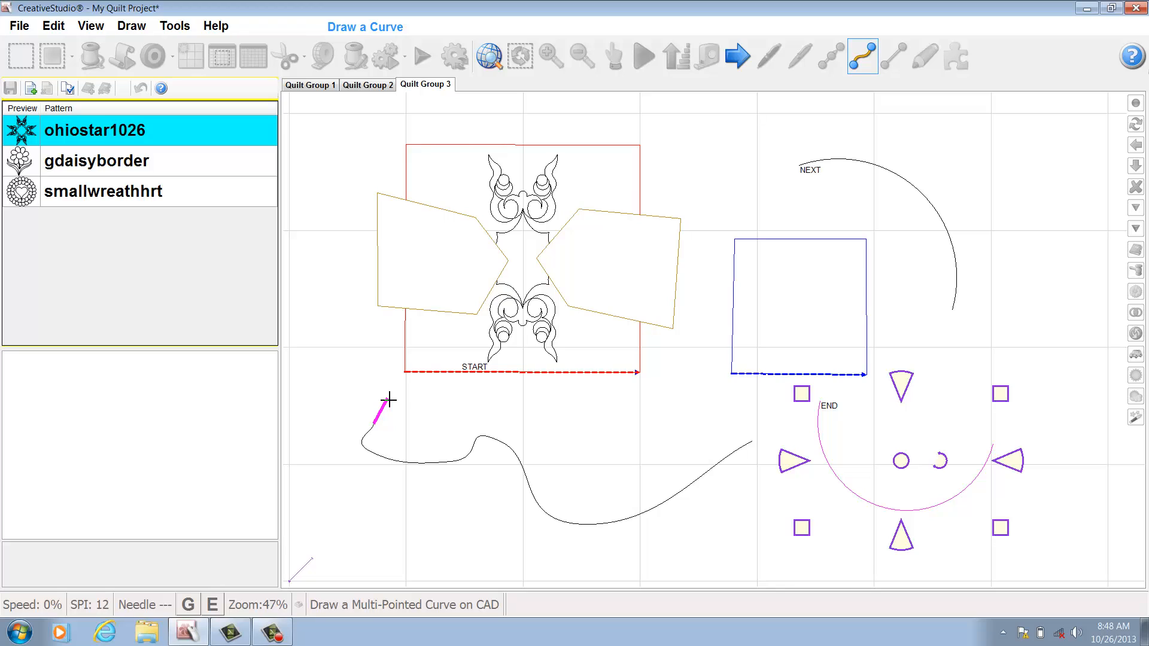
{"action": "left_click", "coordinate": [741, 63]}
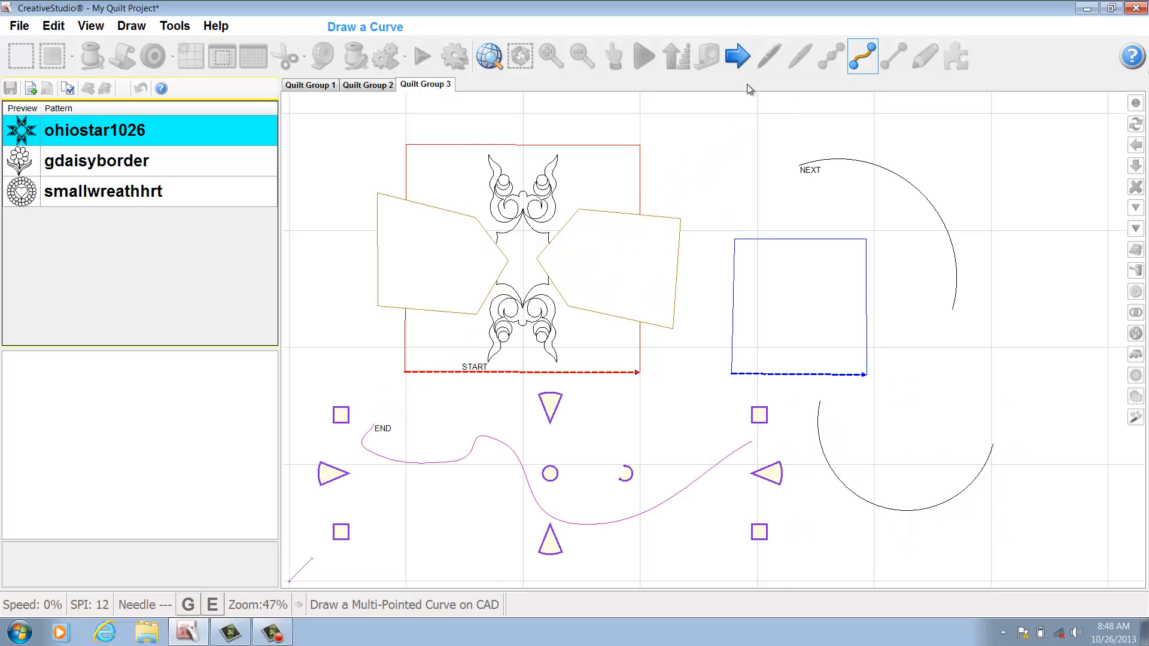
- Draw a second wavy multi-pointed curve through six points above the smaller boundary, running left to right, and finish curve drawing
{"action": "left_click", "coordinate": [698, 155]}
{"action": "left_click", "coordinate": [760, 143]}
{"action": "left_click", "coordinate": [829, 108]}
{"action": "left_click", "coordinate": [886, 124]}
{"action": "left_click", "coordinate": [945, 134]}
{"action": "left_click", "coordinate": [968, 109]}
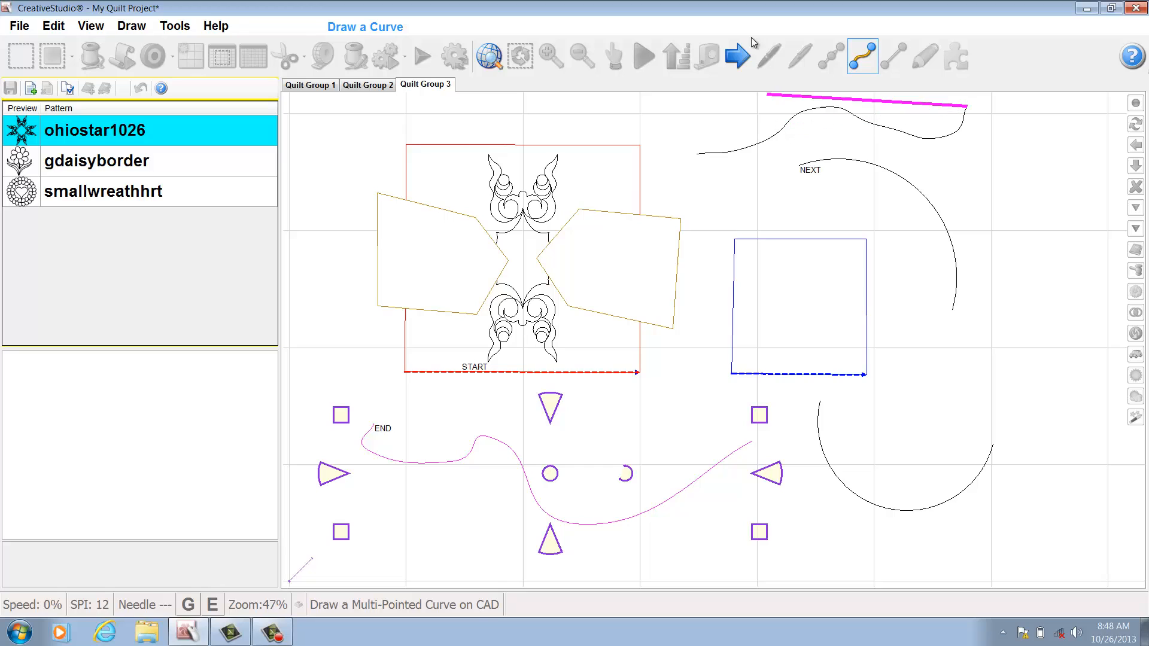
{"action": "left_click", "coordinate": [738, 58]}
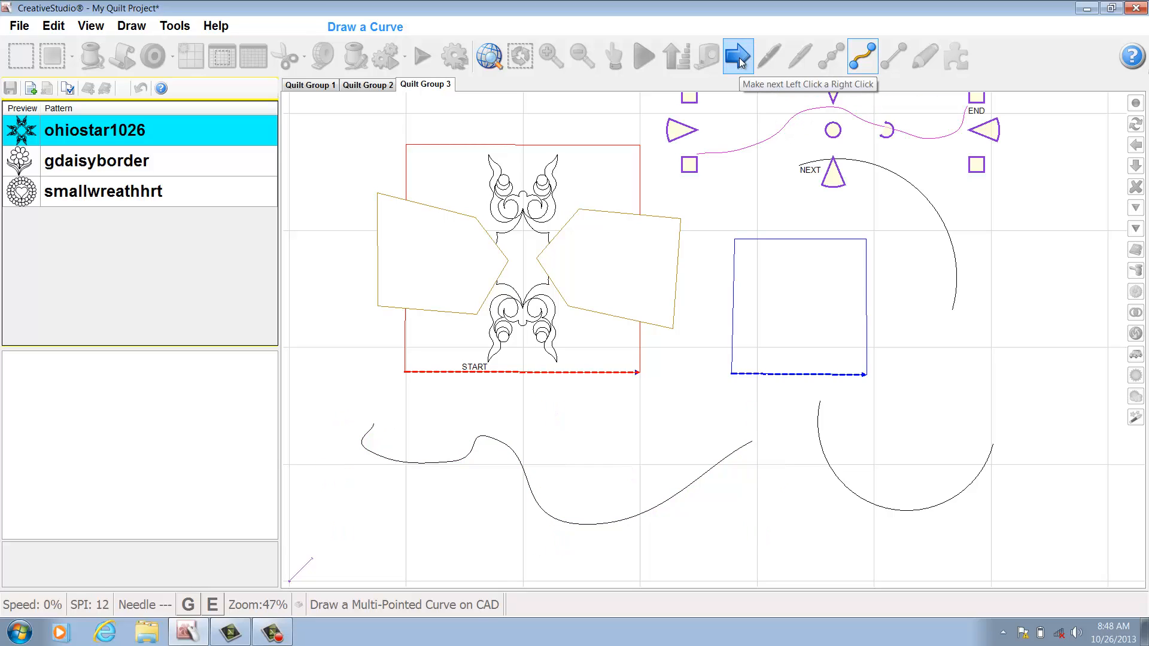
{"action": "left_click", "coordinate": [739, 60]}
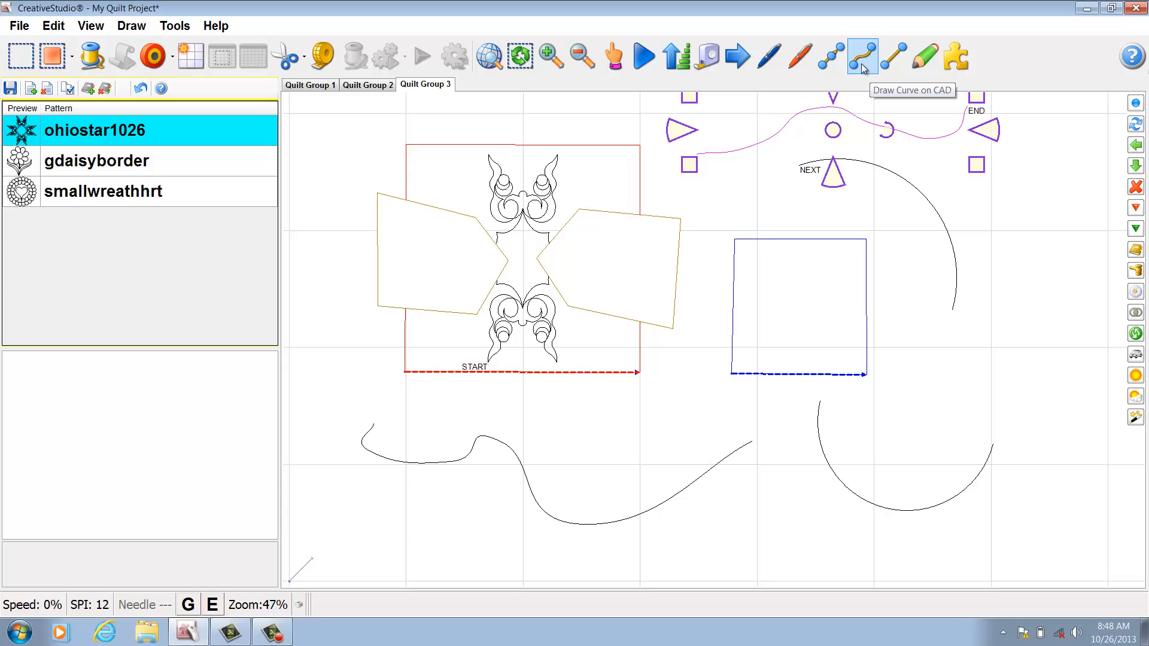
- Draw a multi-pointed zigzag line through five points to the right of the smaller boundary and complete it
{"action": "left_click", "coordinate": [898, 69]}
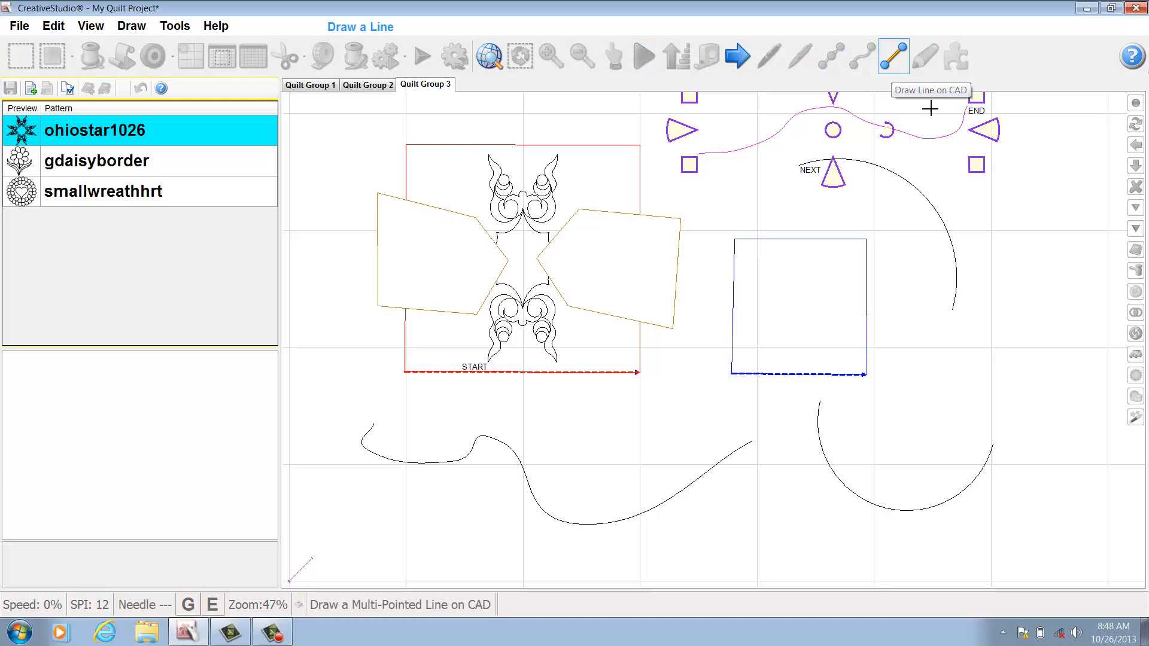
{"action": "left_click", "coordinate": [1006, 217]}
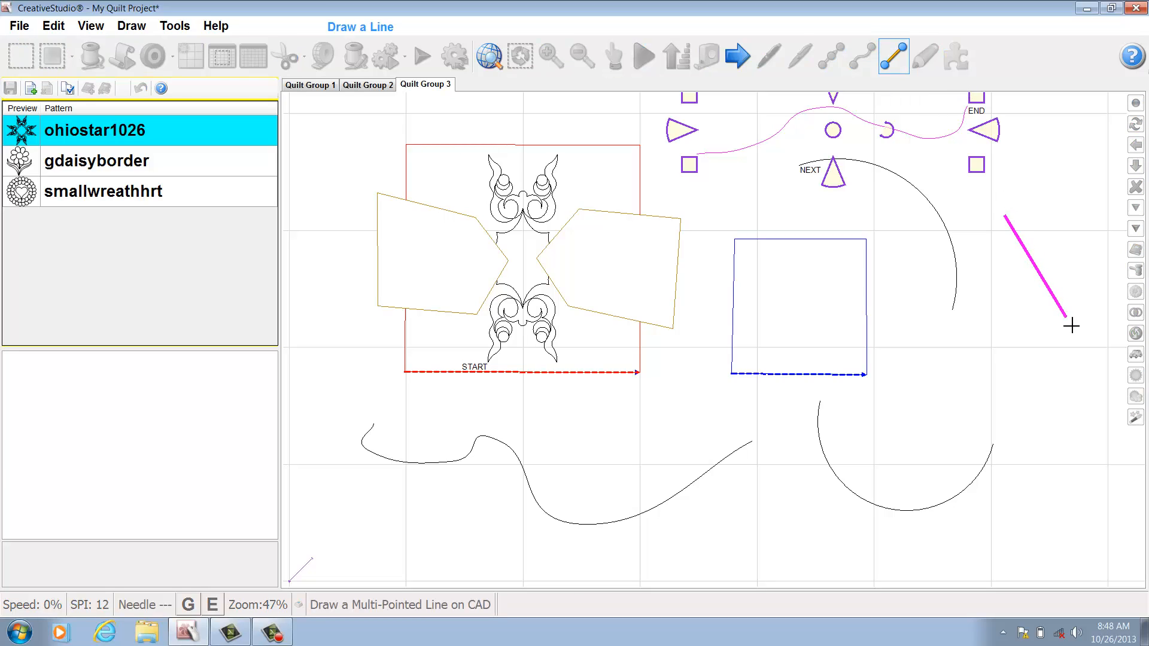
{"action": "left_click", "coordinate": [1083, 354]}
{"action": "left_click", "coordinate": [989, 393]}
{"action": "left_click", "coordinate": [993, 330]}
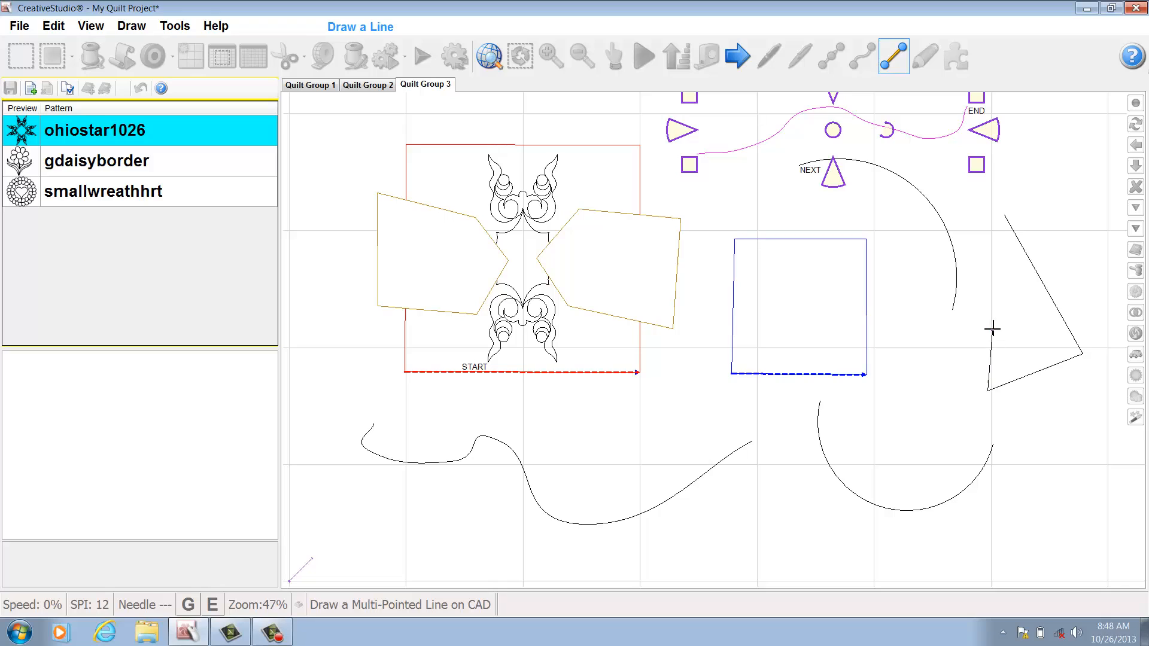
{"action": "left_click", "coordinate": [938, 357]}
{"action": "right_click", "coordinate": [908, 335]}
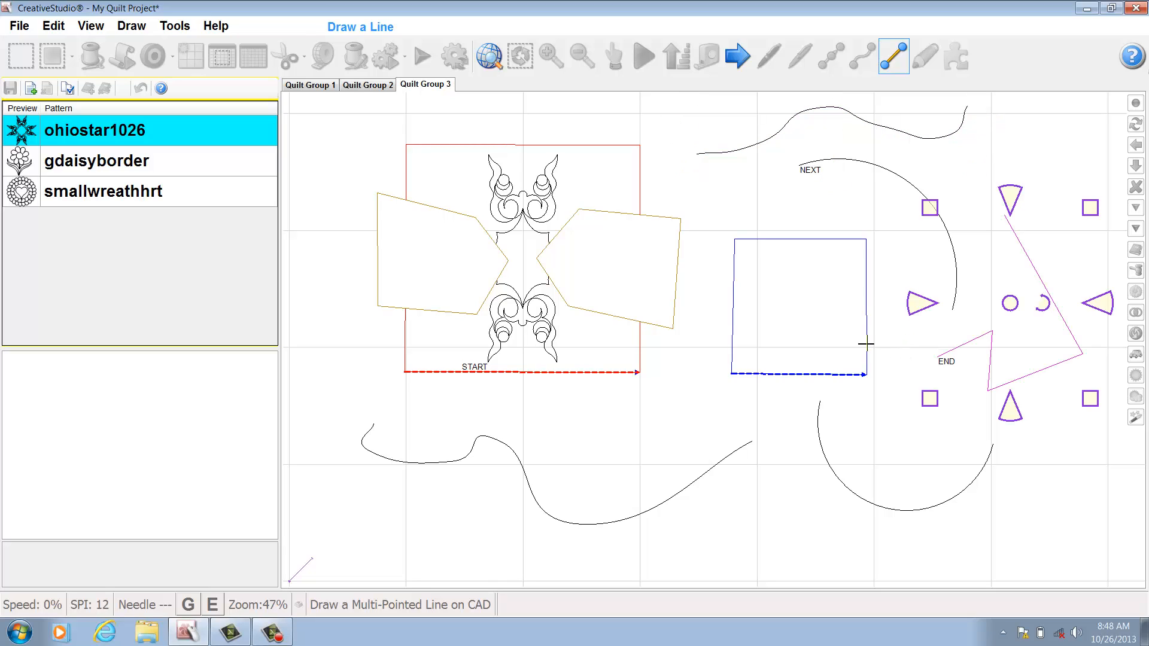
- Draw a second multi-pointed line through four points across the smaller boundary's upper-right corner, and finish line drawing
{"action": "left_click", "coordinate": [900, 357]}
{"action": "left_click", "coordinate": [875, 223]}
{"action": "left_click", "coordinate": [791, 262]}
{"action": "left_click", "coordinate": [790, 202]}
{"action": "right_click", "coordinate": [790, 192]}
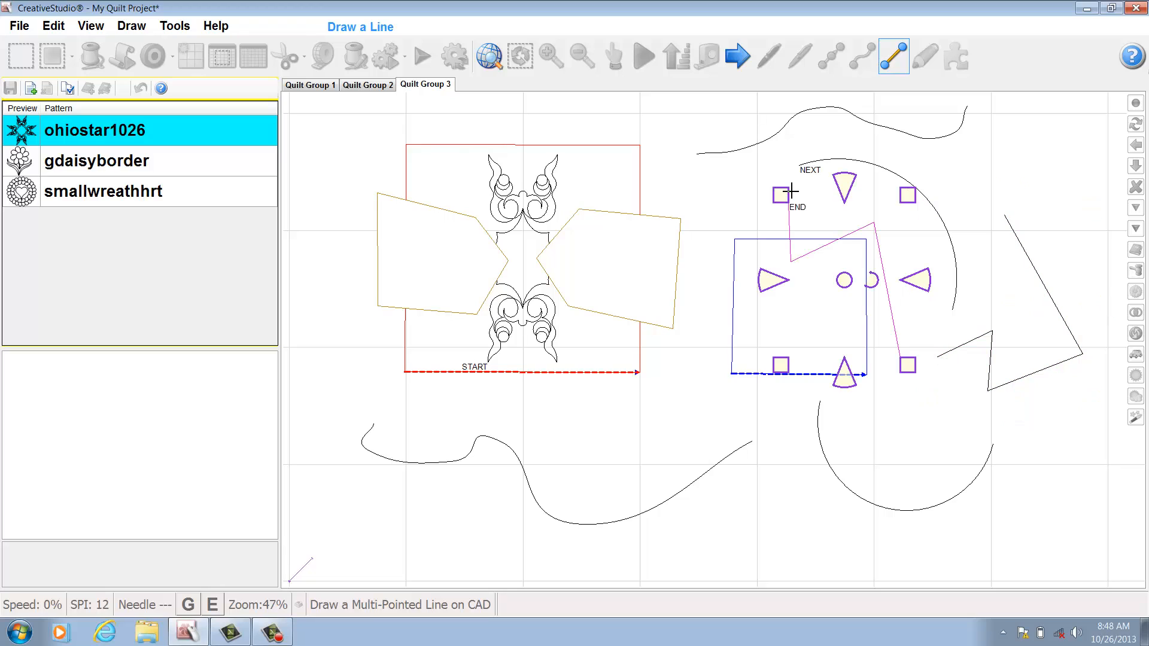
{"action": "right_click", "coordinate": [765, 167]}
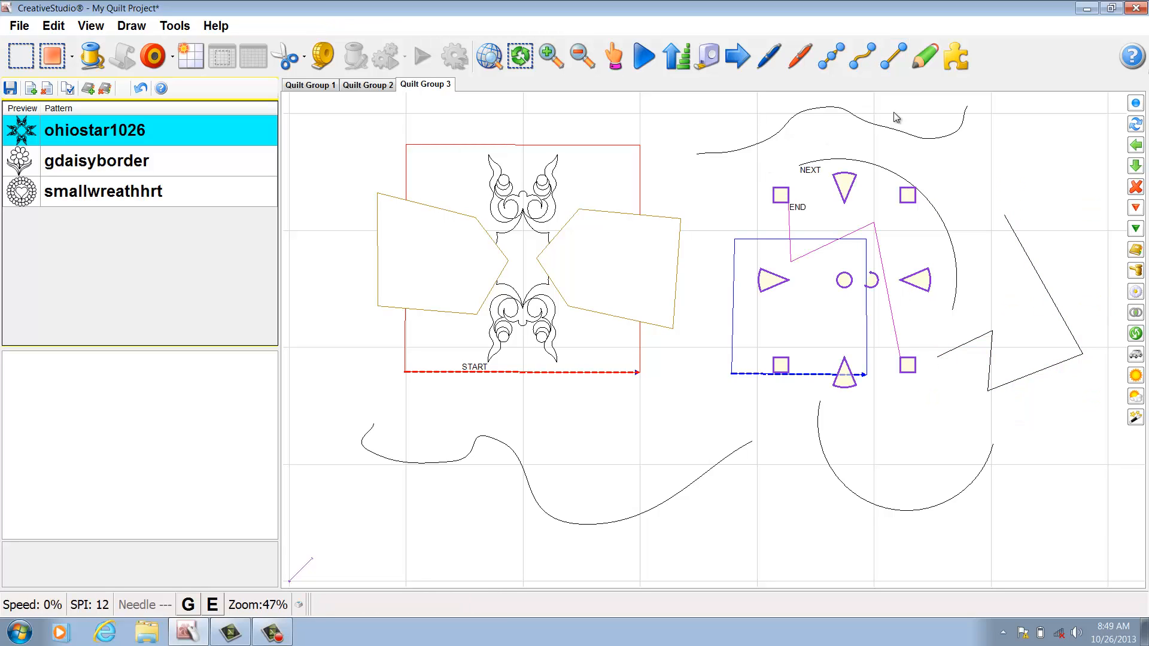
- Draw a handwritten word freehand below the smaller boundary, and finish freehand drawing
{"action": "left_click", "coordinate": [922, 62]}
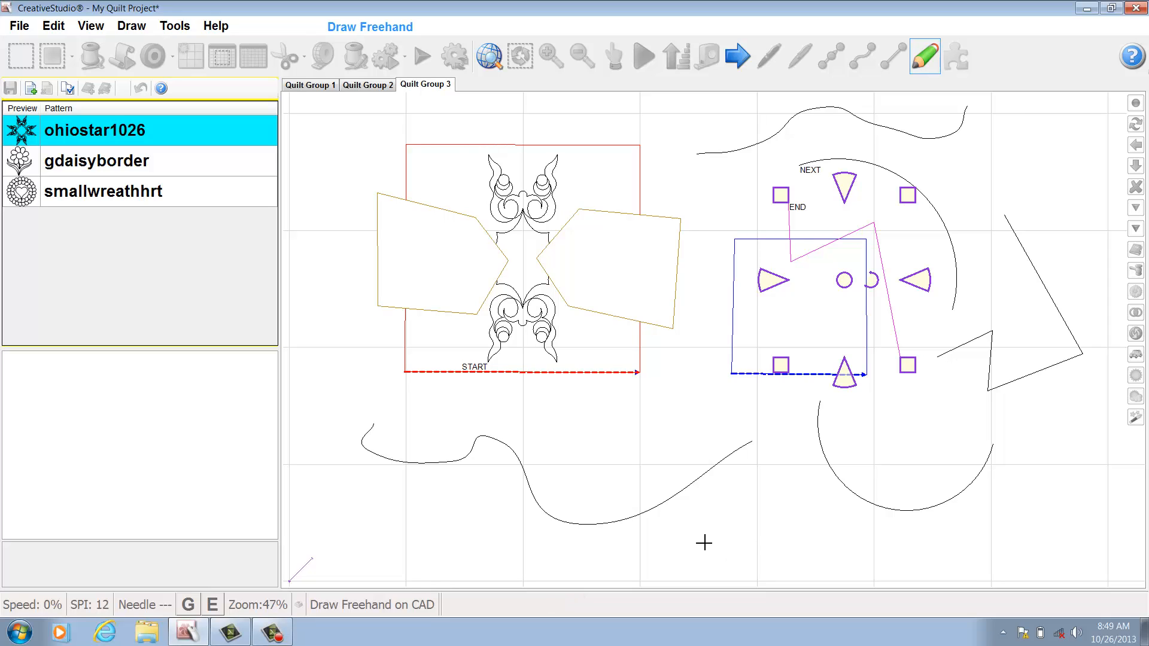
{"action": "mouse_move", "coordinate": [704, 543]}
{"action": "left_mouse_down"}
{"action": "mouse_move", "coordinate": [737, 469]}
{"action": "mouse_move", "coordinate": [735, 498]}
{"action": "mouse_move", "coordinate": [761, 480]}
{"action": "mouse_move", "coordinate": [739, 527]}
{"action": "mouse_move", "coordinate": [792, 525]}
{"action": "mouse_move", "coordinate": [838, 471]}
{"action": "mouse_move", "coordinate": [828, 515]}
{"action": "mouse_move", "coordinate": [862, 487]}
{"action": "mouse_move", "coordinate": [857, 514]}
{"action": "mouse_move", "coordinate": [873, 509]}
{"action": "mouse_move", "coordinate": [800, 496]}
{"action": "left_mouse_up"}
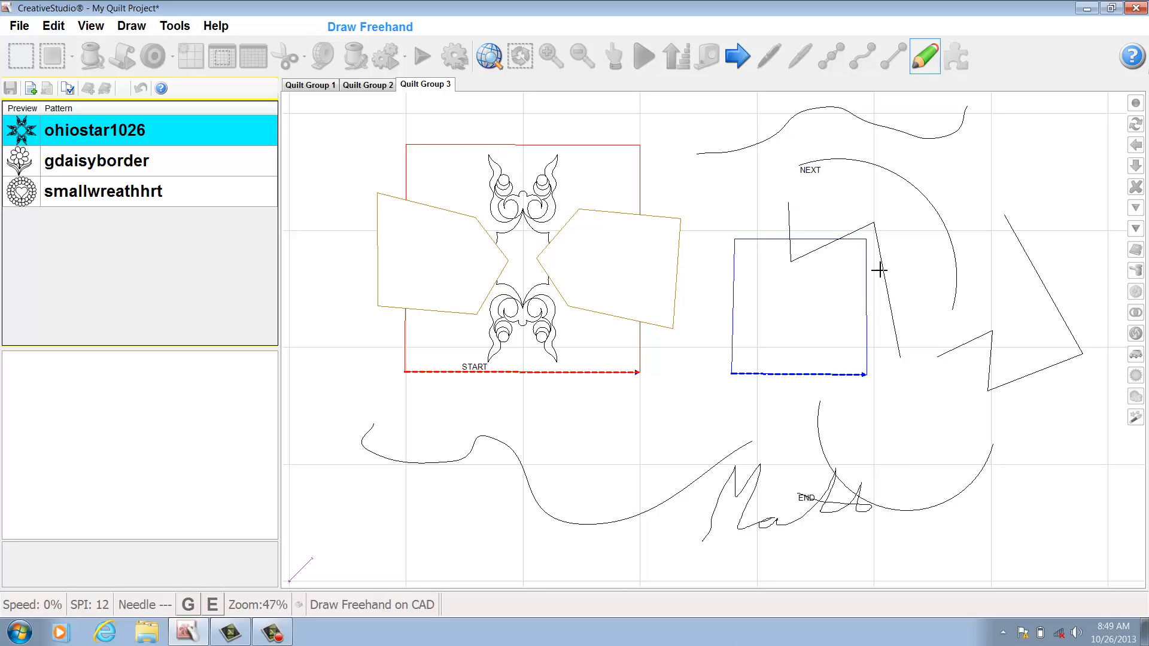
{"action": "left_click", "coordinate": [737, 57]}
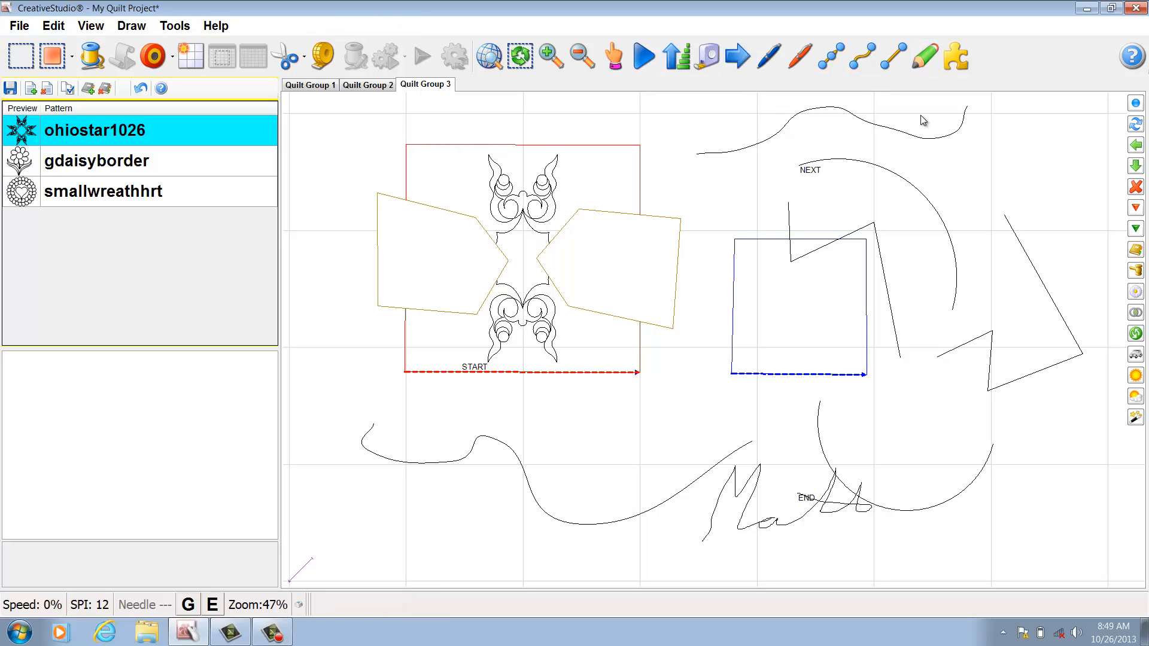
- Draw a P2P run of the gdaisyborder pattern through seven points, from below the star block to the far right zigzag line
{"action": "left_click", "coordinate": [111, 163]}
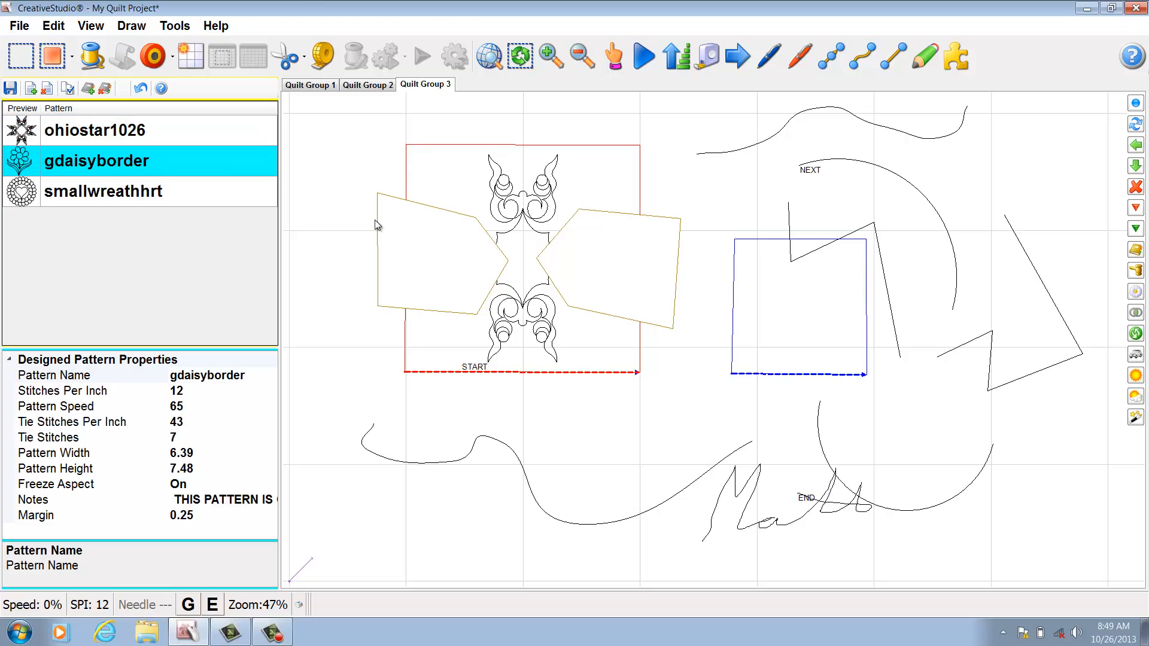
{"action": "left_click", "coordinate": [956, 60]}
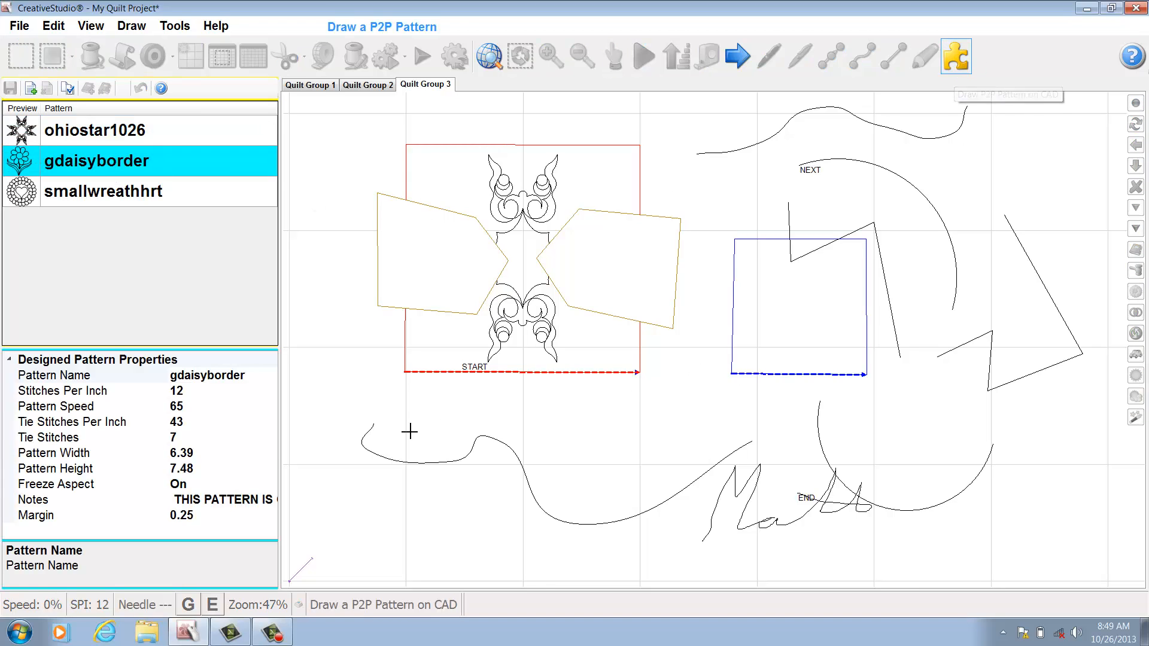
{"action": "left_click", "coordinate": [410, 511]}
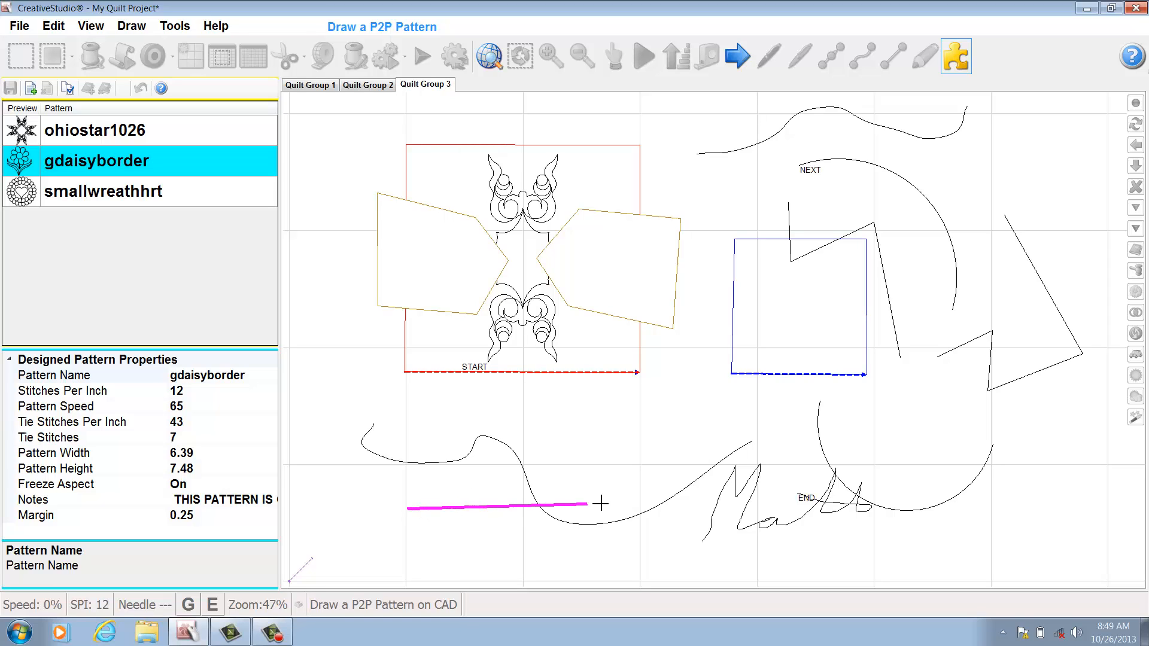
{"action": "left_click", "coordinate": [644, 464]}
{"action": "left_click", "coordinate": [716, 396]}
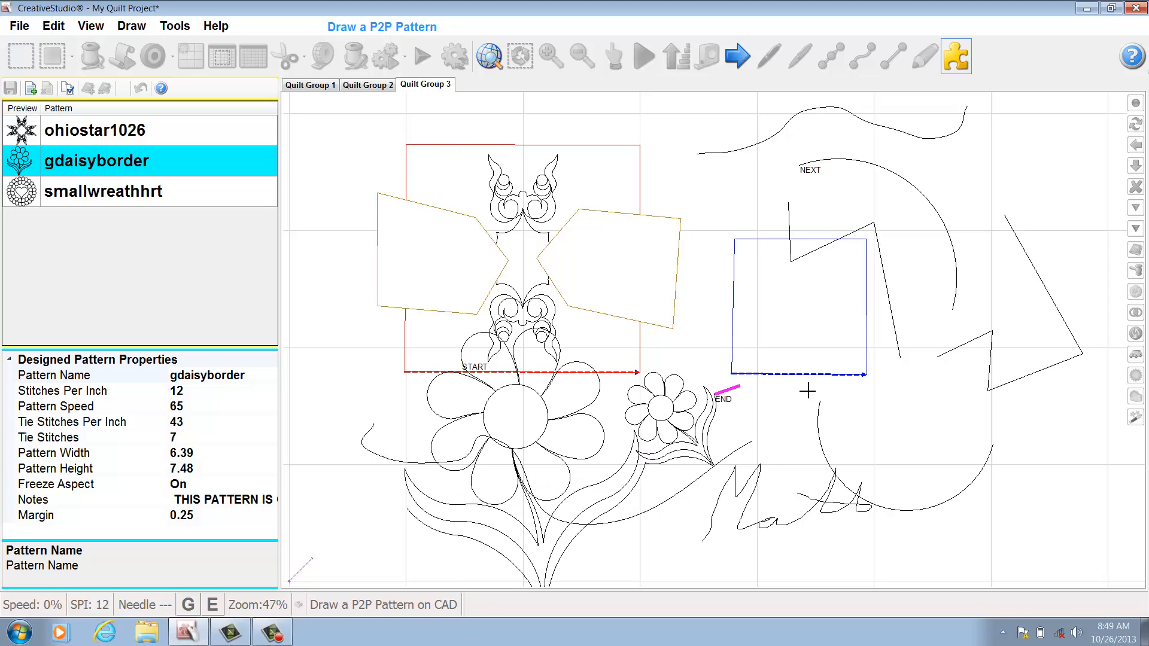
{"action": "left_click", "coordinate": [845, 390]}
{"action": "left_click", "coordinate": [926, 383]}
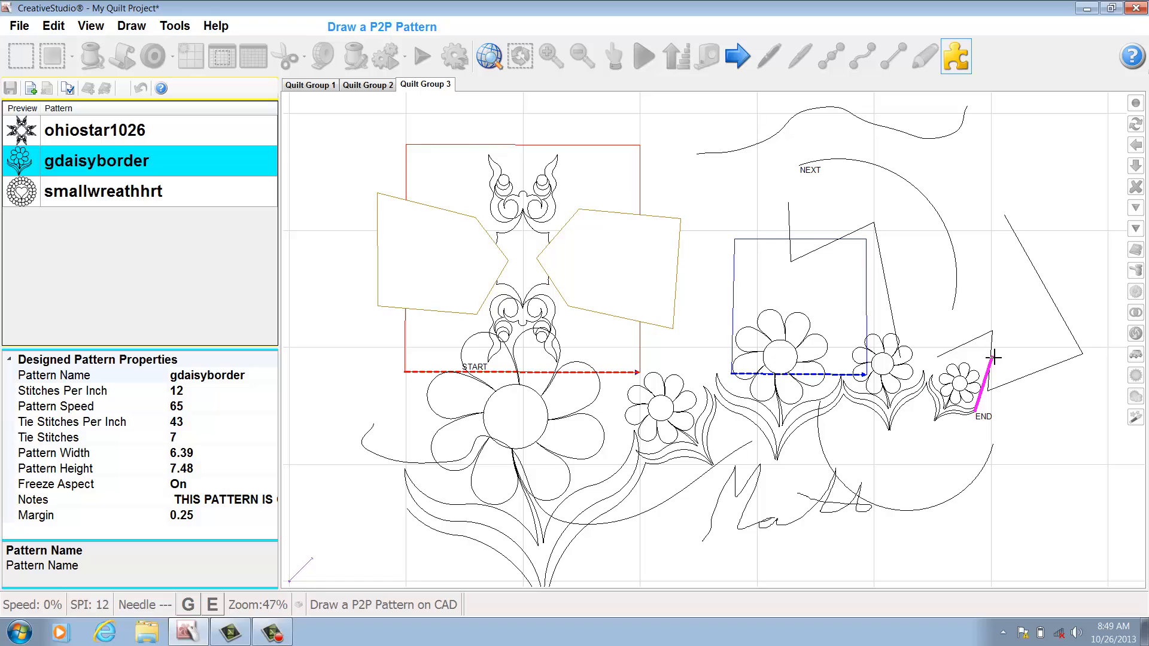
{"action": "left_click", "coordinate": [1037, 315]}
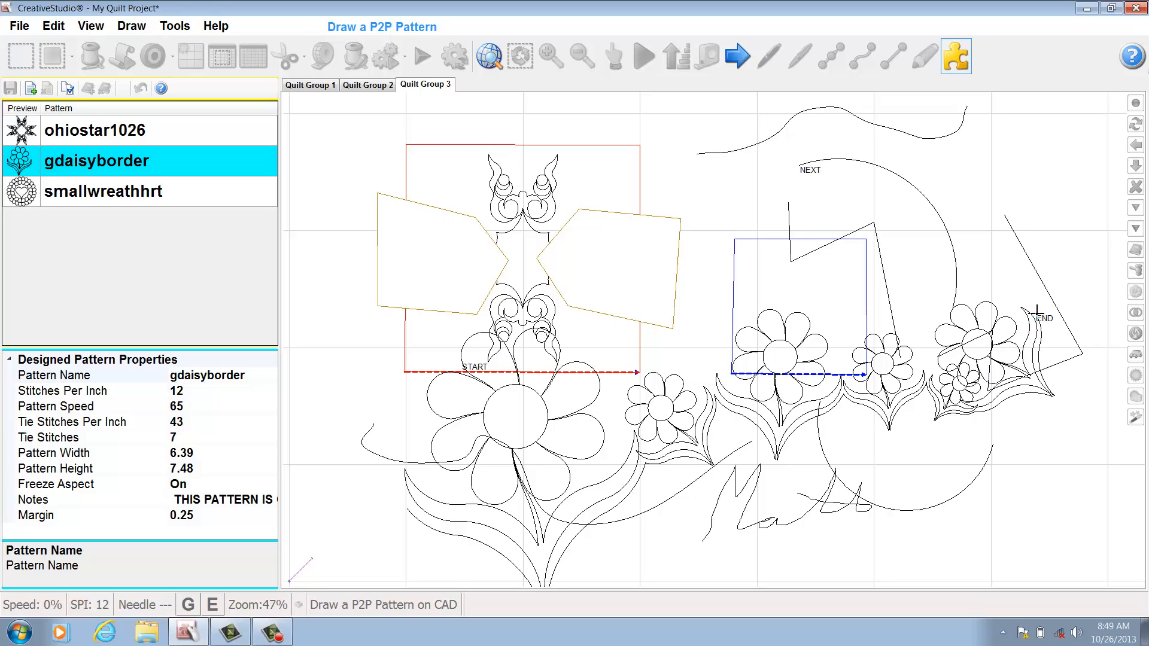
{"action": "right_click", "coordinate": [1047, 228]}
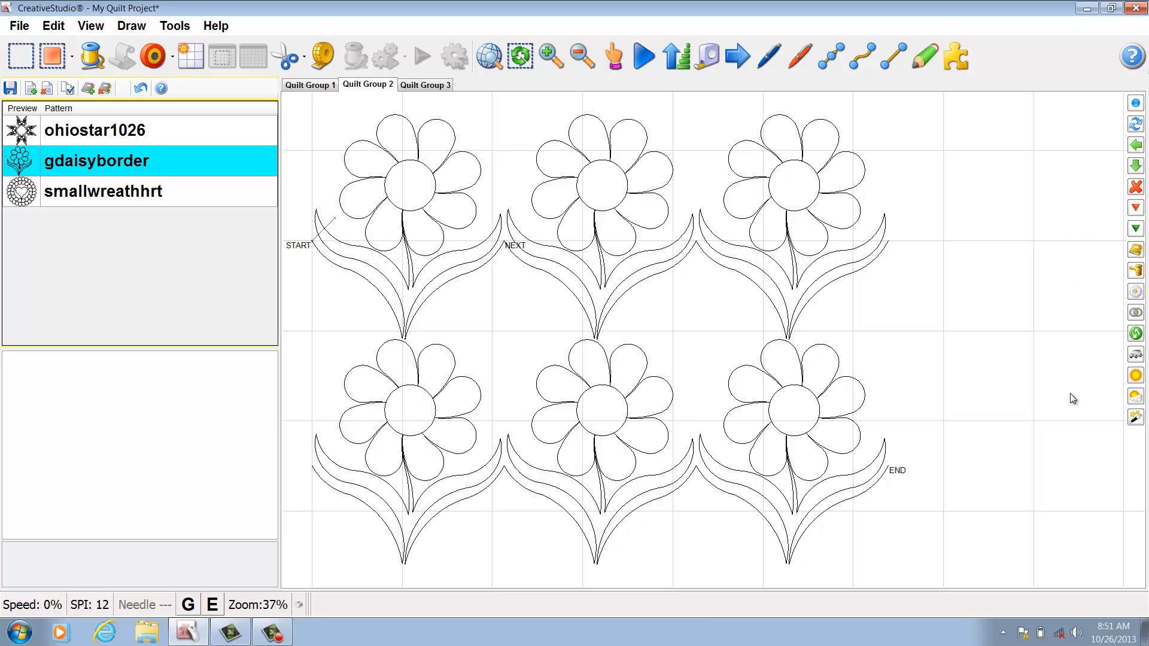
- Preview the sewing path of the daisy rows in Quilt Group 2, and stop the simulation
{"action": "left_click", "coordinate": [1137, 105]}
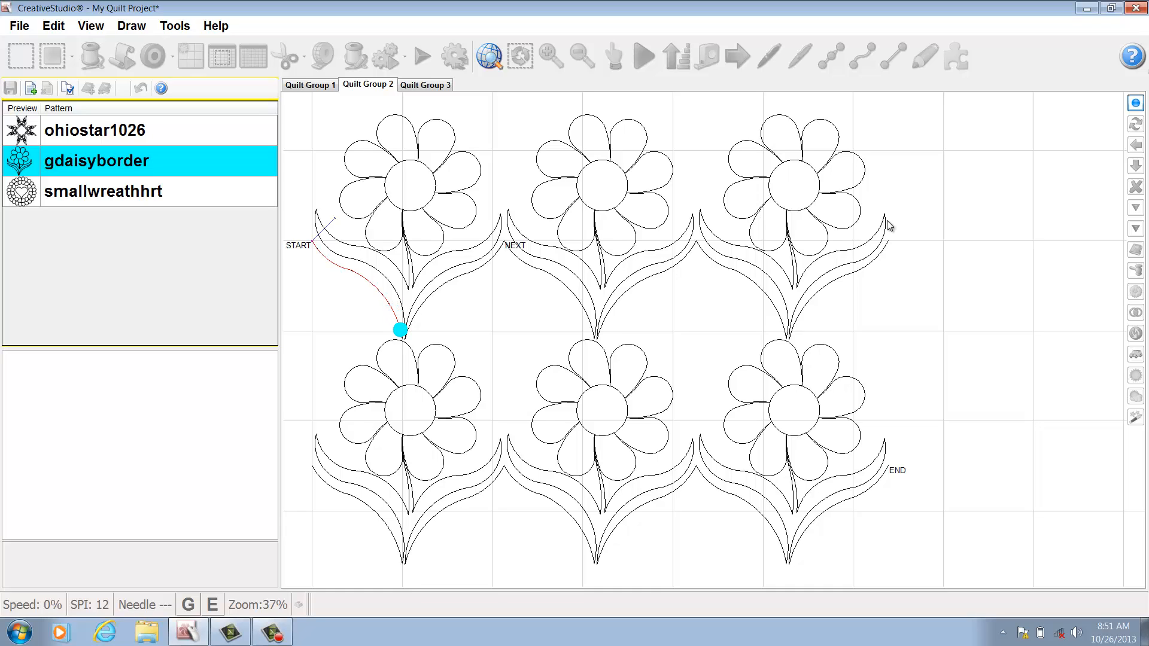
{"action": "left_click", "coordinate": [1138, 105]}
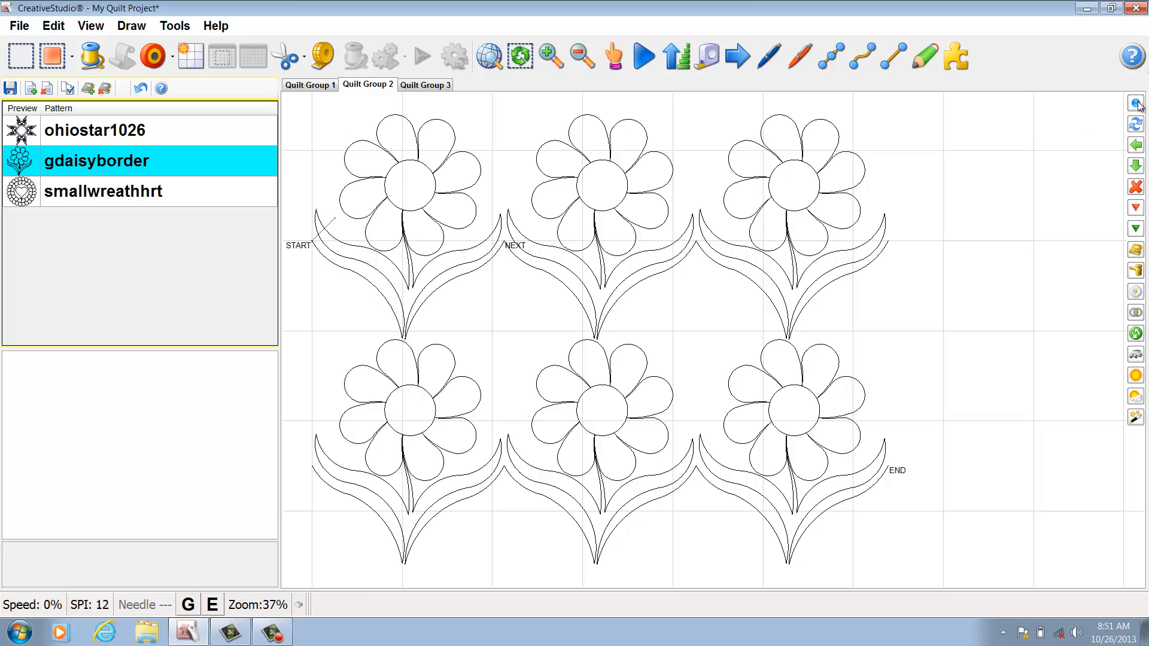
- Rotate the upper-right daisy a full turn in four 90-degree increments
{"action": "left_click", "coordinate": [843, 228]}
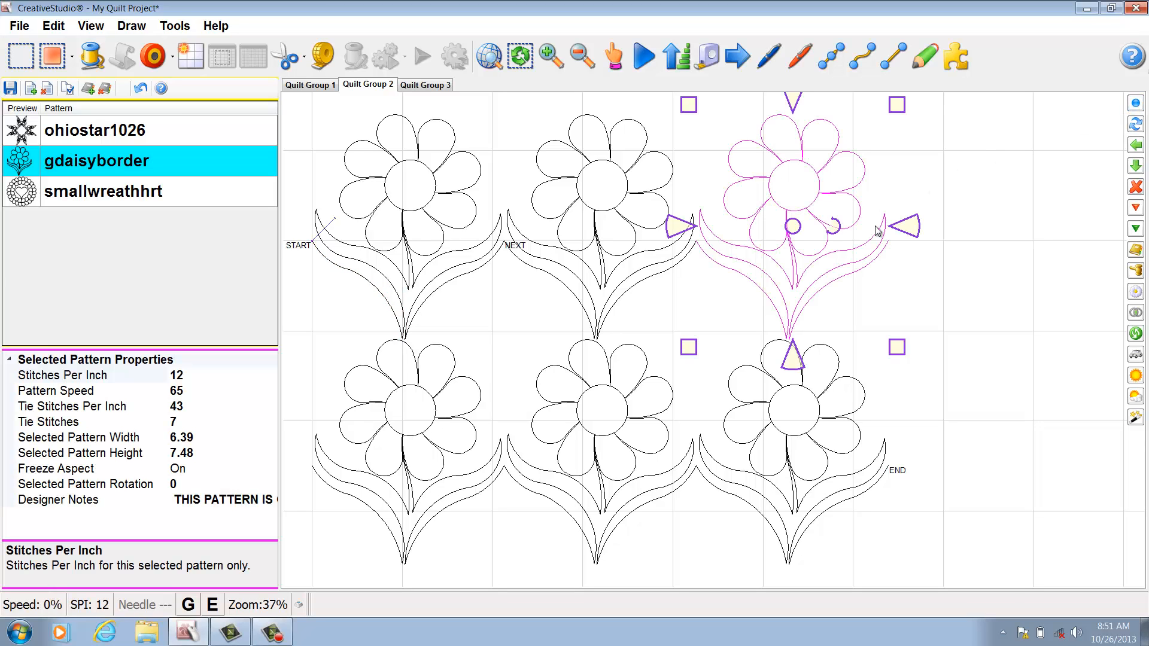
{"action": "left_click", "coordinate": [1137, 124]}
{"action": "left_click", "coordinate": [1137, 125]}
{"action": "left_click", "coordinate": [1137, 124]}
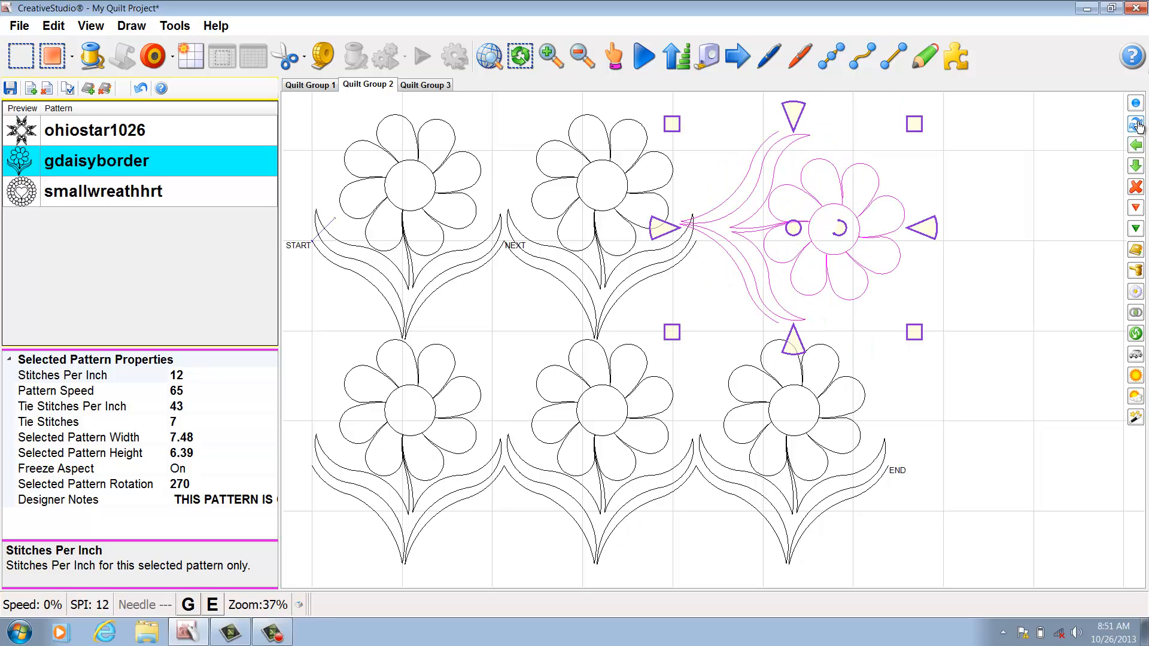
{"action": "left_click", "coordinate": [1137, 124]}
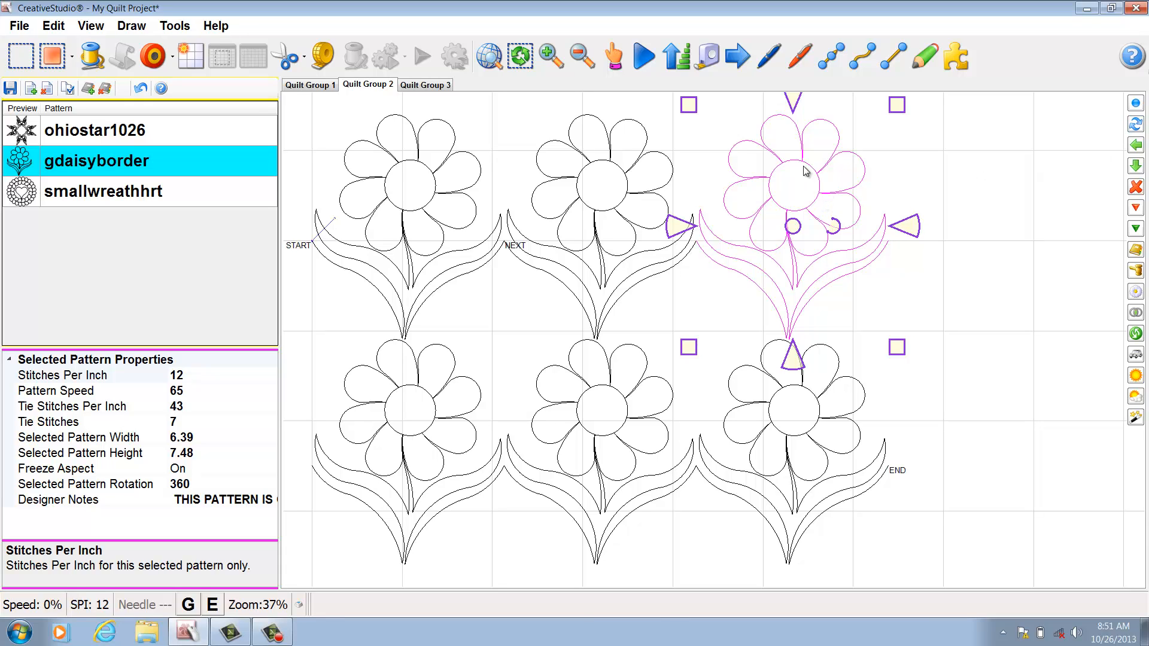
- Set the rotation increment for the upper-right daisy to 10 degrees
{"action": "left_click", "coordinate": [737, 57]}
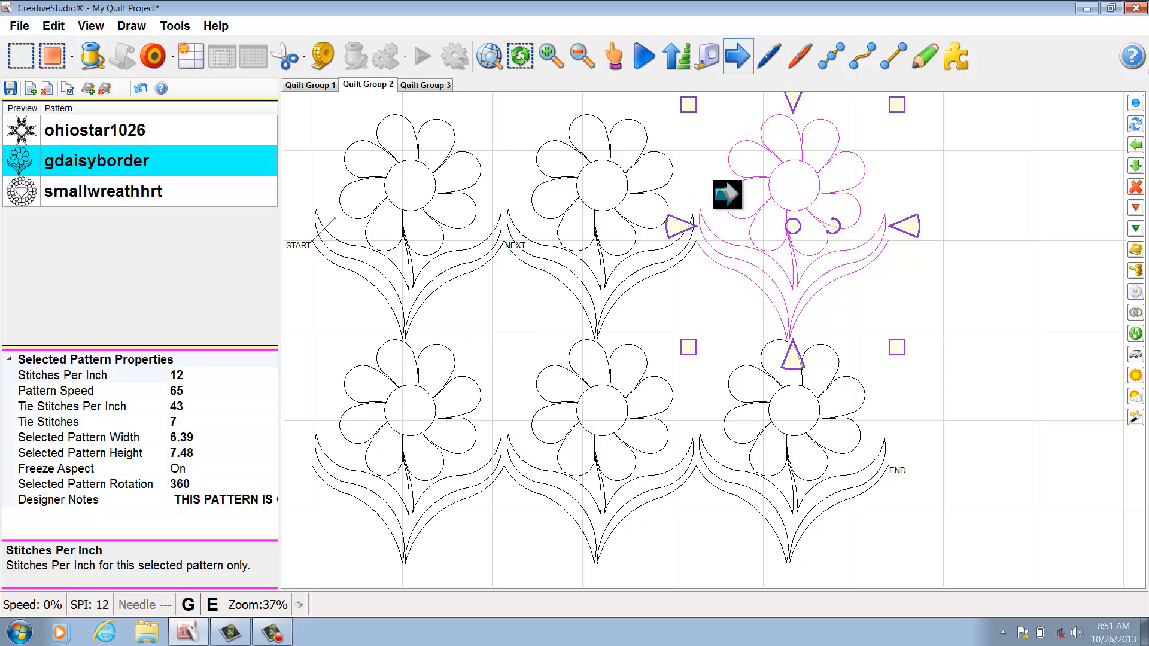
{"action": "right_click", "coordinate": [802, 203]}
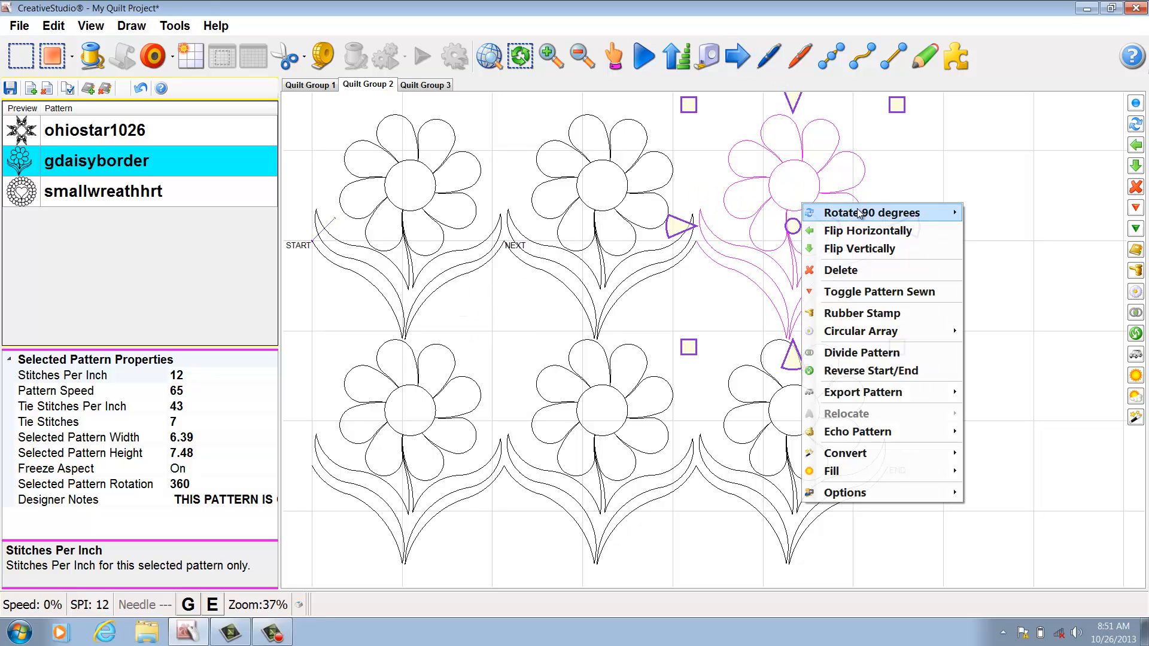
{"action": "mouse_move", "coordinate": [860, 213]}
{"action": "left_click_drag", "start_coordinate": [1001, 213], "coordinate": [1017, 215]}
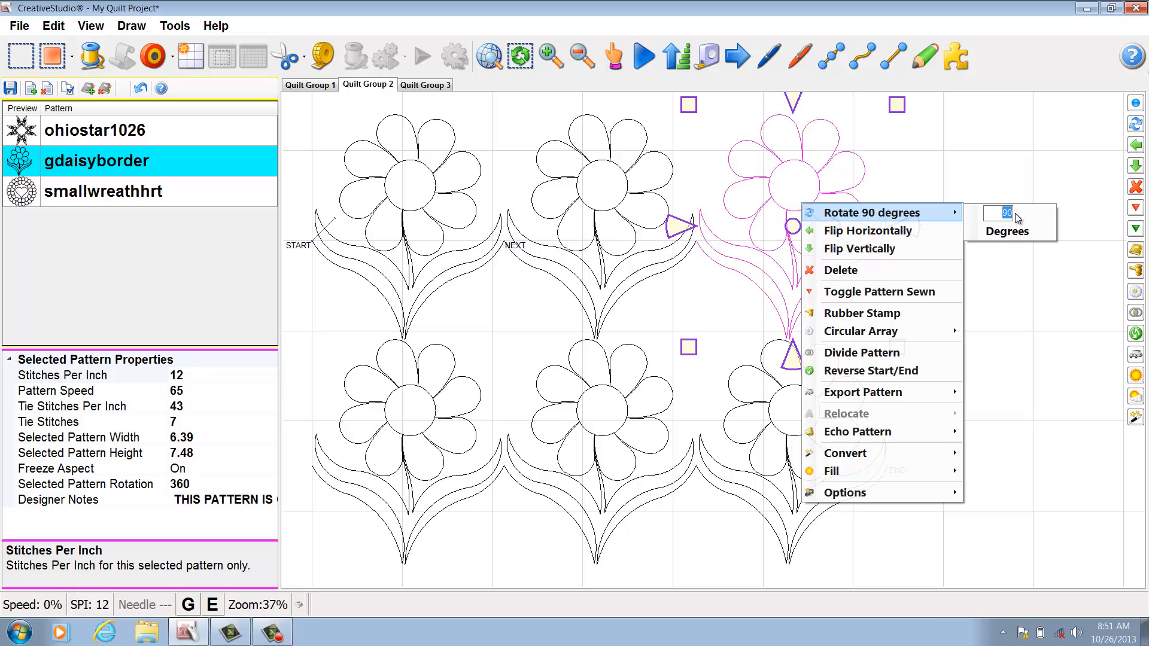
{"action": "type", "text": "10"}
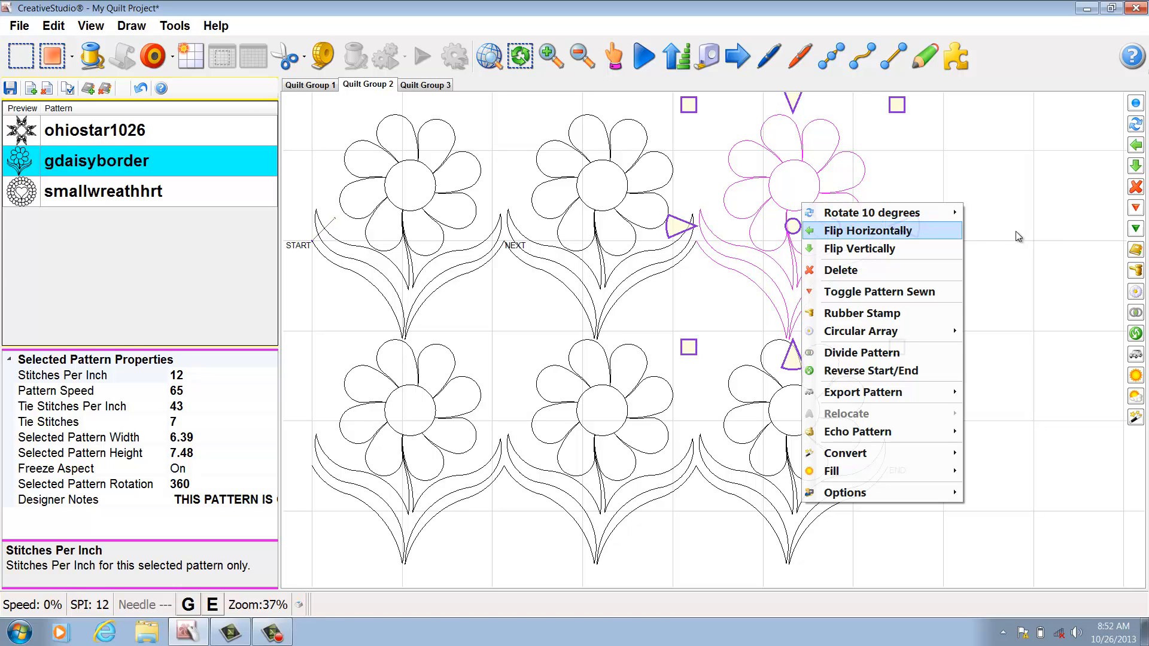
- Rotate the upper-right daisy in six successive 10-degree increments
{"action": "left_click", "coordinate": [1139, 125]}
{"action": "left_click", "coordinate": [1140, 126]}
{"action": "left_click", "coordinate": [1141, 126]}
{"action": "left_click", "coordinate": [1141, 125]}
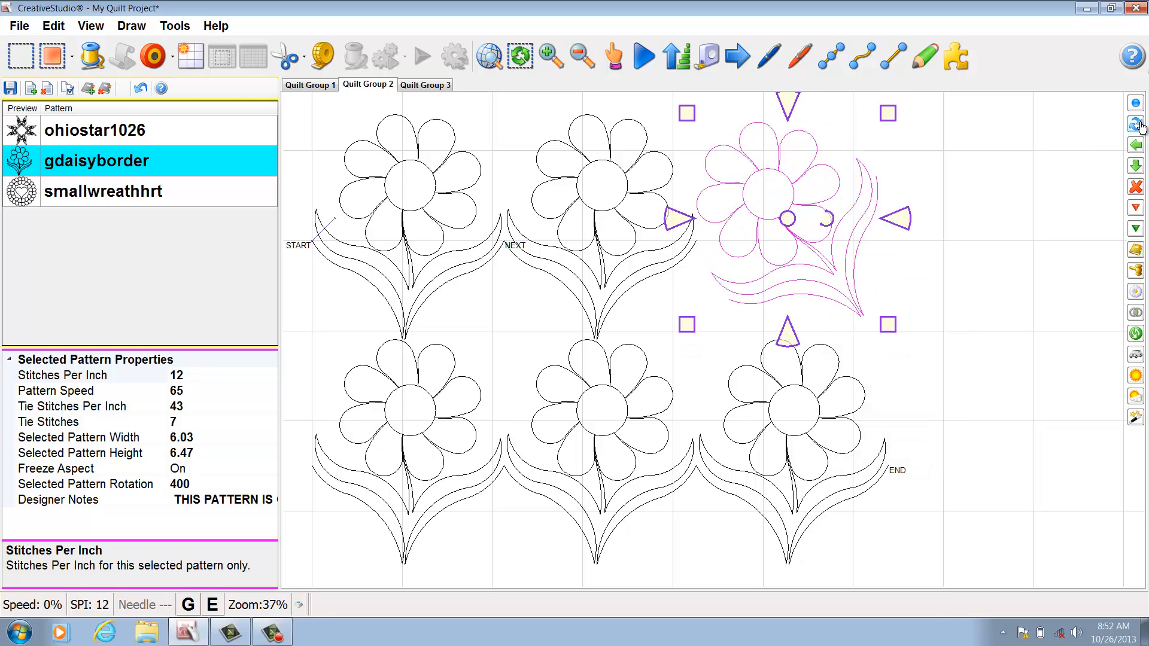
{"action": "left_click", "coordinate": [1139, 126]}
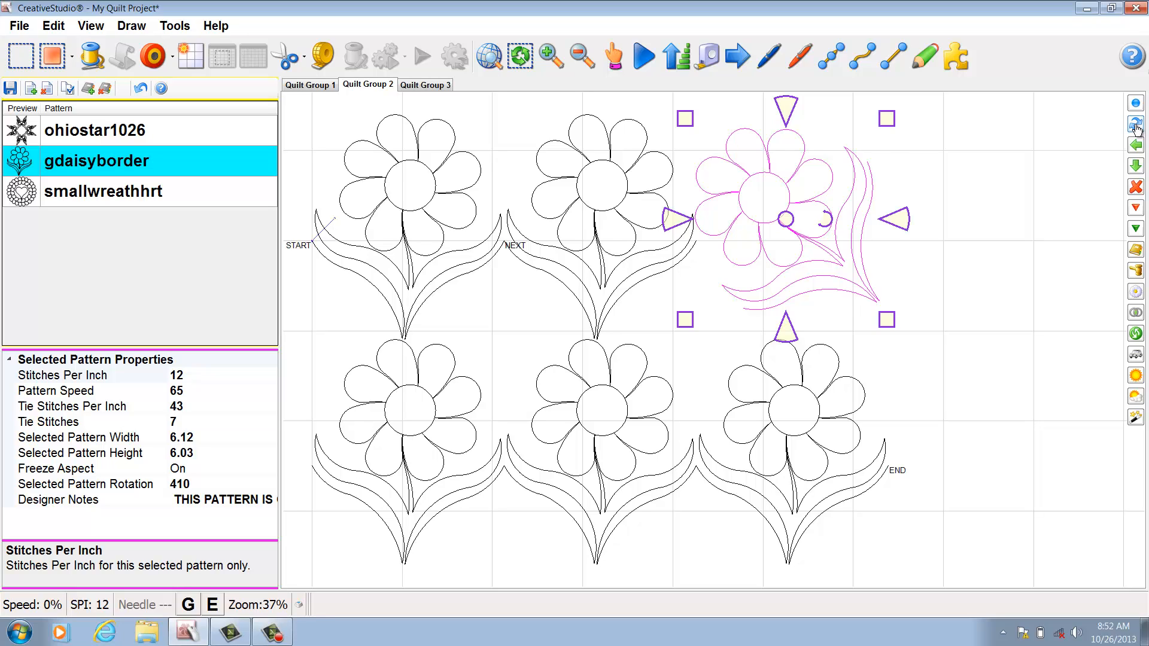
{"action": "left_click", "coordinate": [1136, 126]}
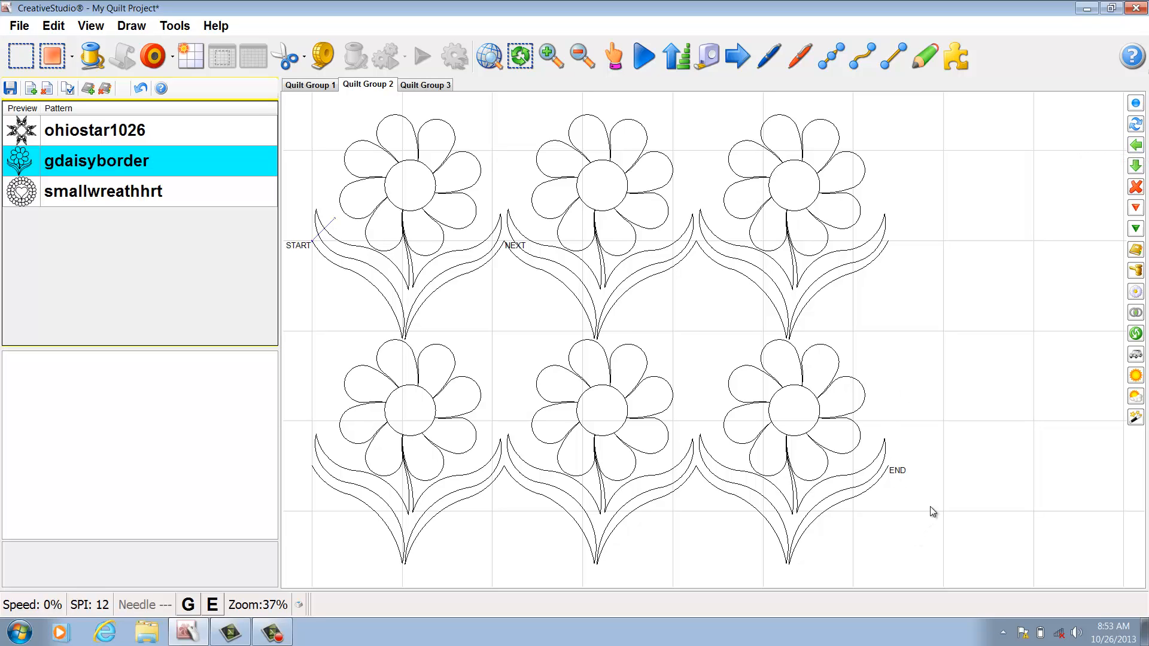
- Flip the three daisies of the lower row horizontally as one group, and deselect them
{"action": "left_click_drag", "start_coordinate": [930, 504], "coordinate": [346, 456]}
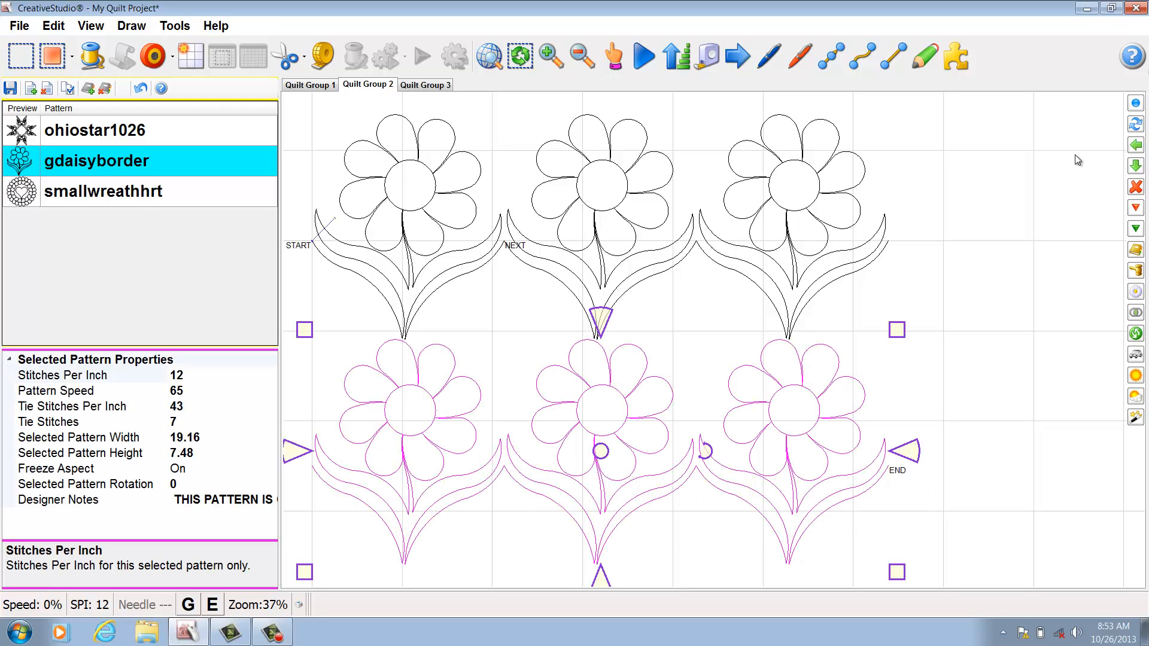
{"action": "left_click", "coordinate": [1136, 145]}
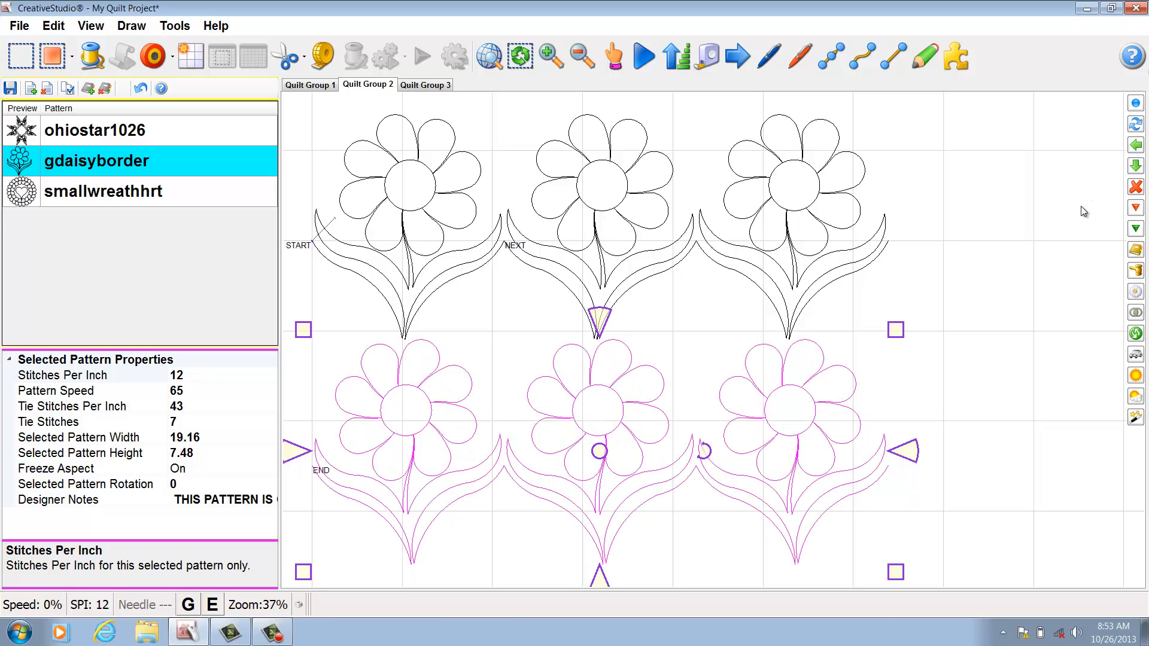
{"action": "left_click", "coordinate": [1072, 227]}
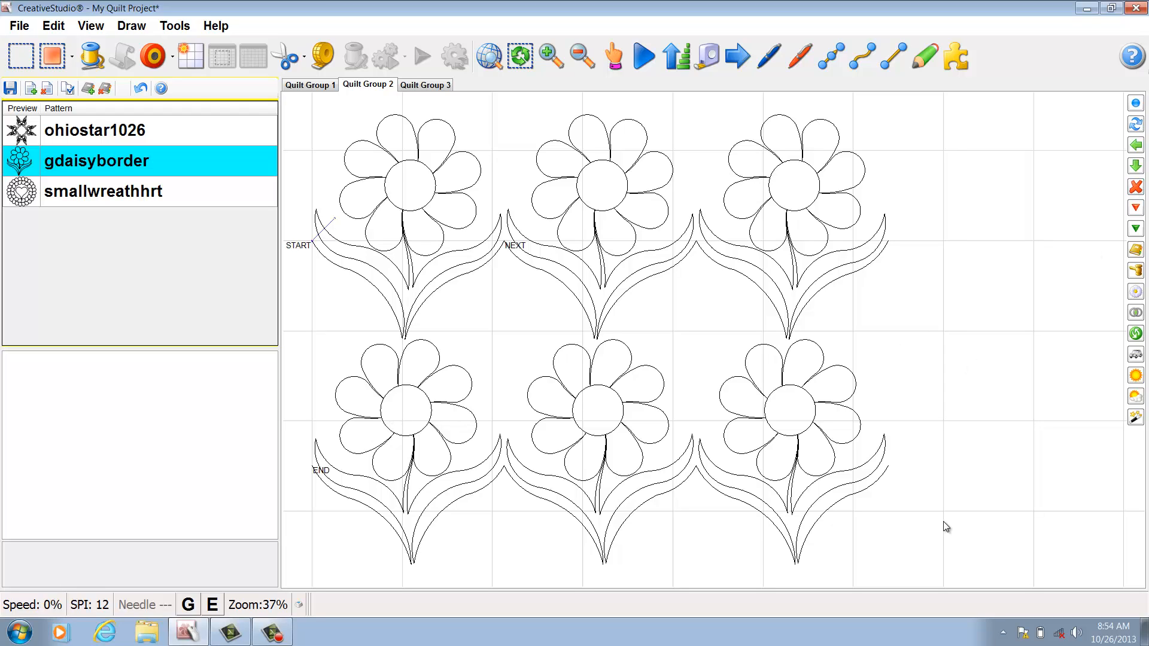
- Flip the three daisies of the lower row vertically as one group
{"action": "left_click_drag", "start_coordinate": [967, 531], "coordinate": [315, 448]}
{"action": "left_click", "coordinate": [1140, 167]}
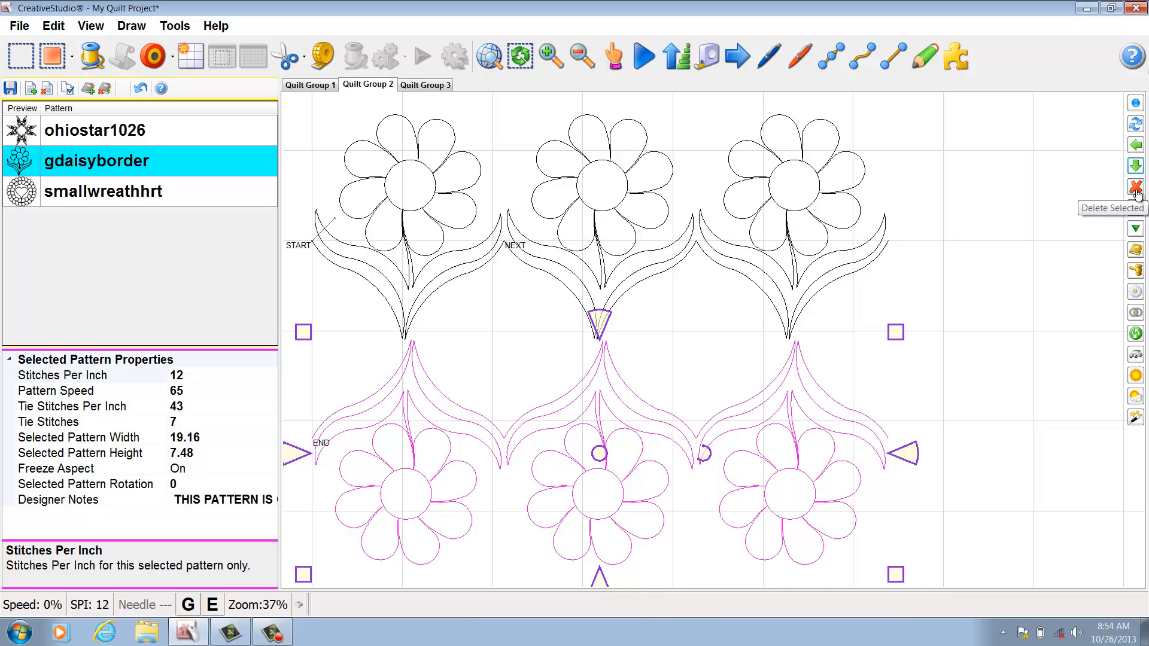
- Delete the selected lower row of three flipped daisies
{"action": "left_click", "coordinate": [1136, 188]}
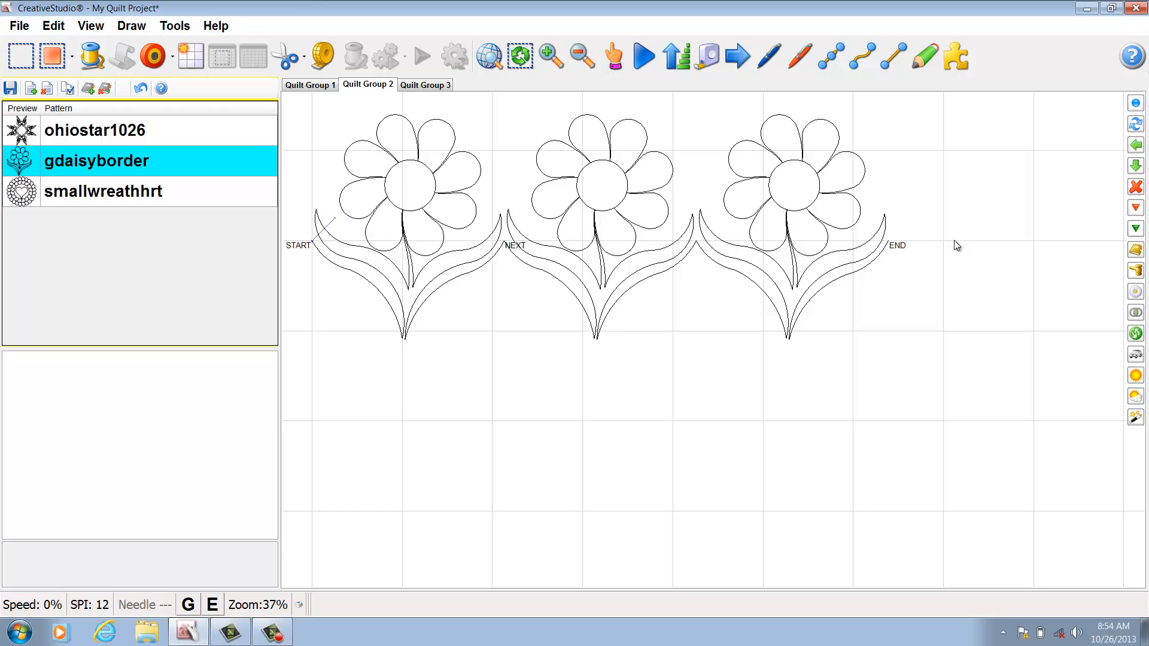
- Exclude the third daisy of the remaining row from sewing, and restore it to the sewing path
{"action": "left_click", "coordinate": [828, 247]}
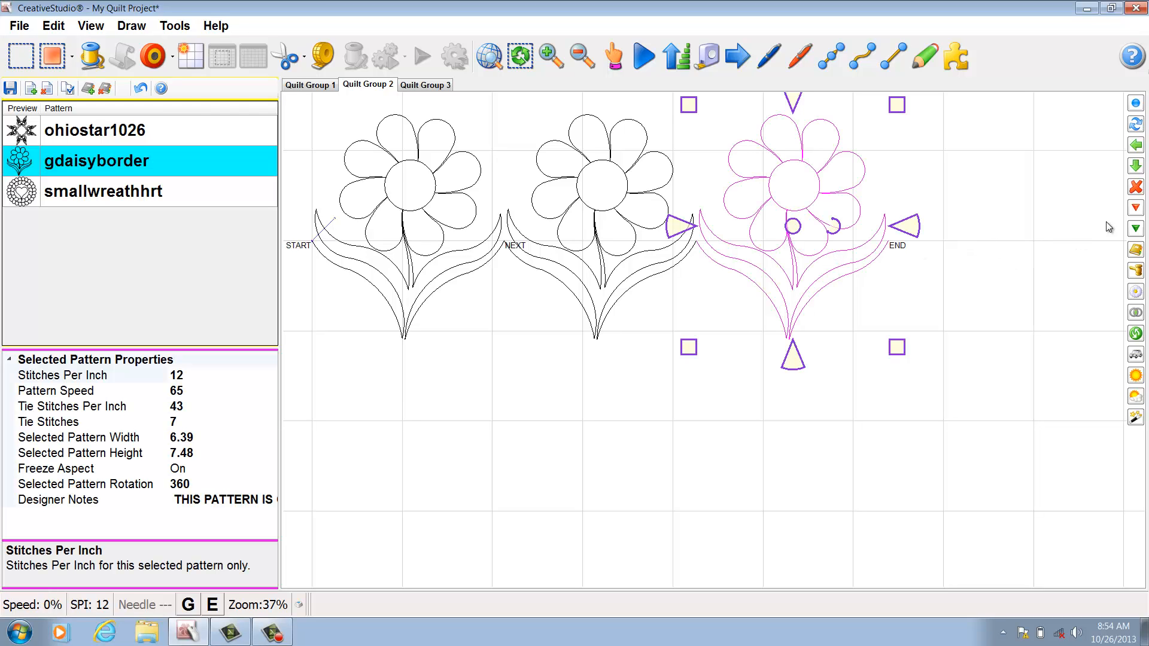
{"action": "left_click", "coordinate": [1136, 210]}
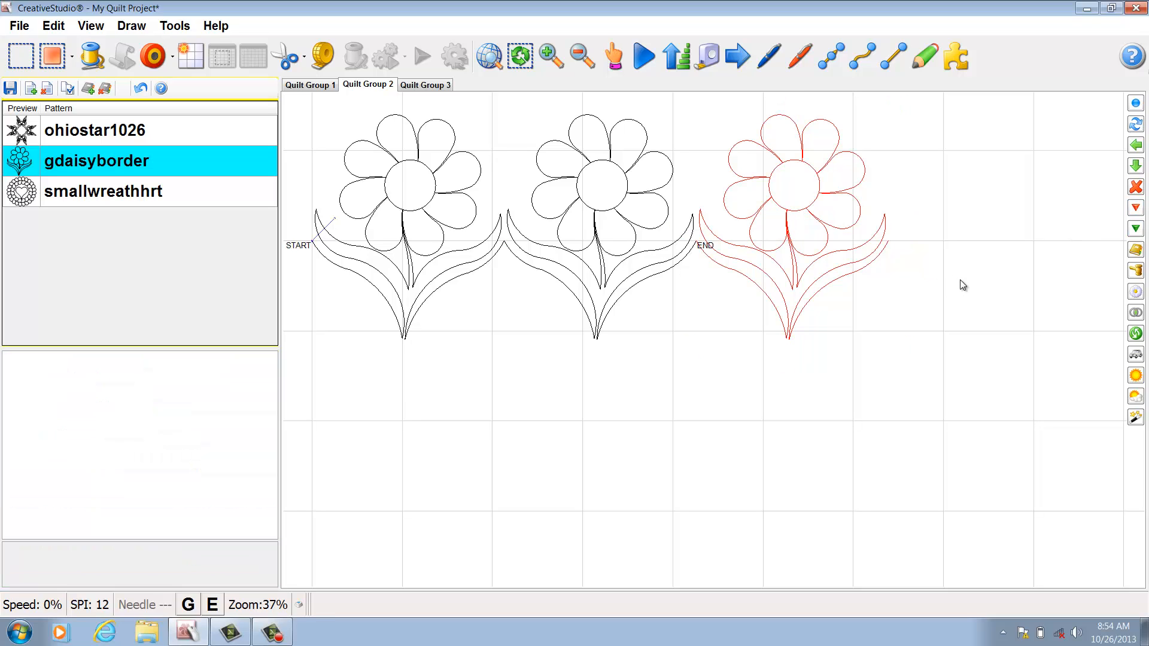
{"action": "left_click", "coordinate": [831, 246]}
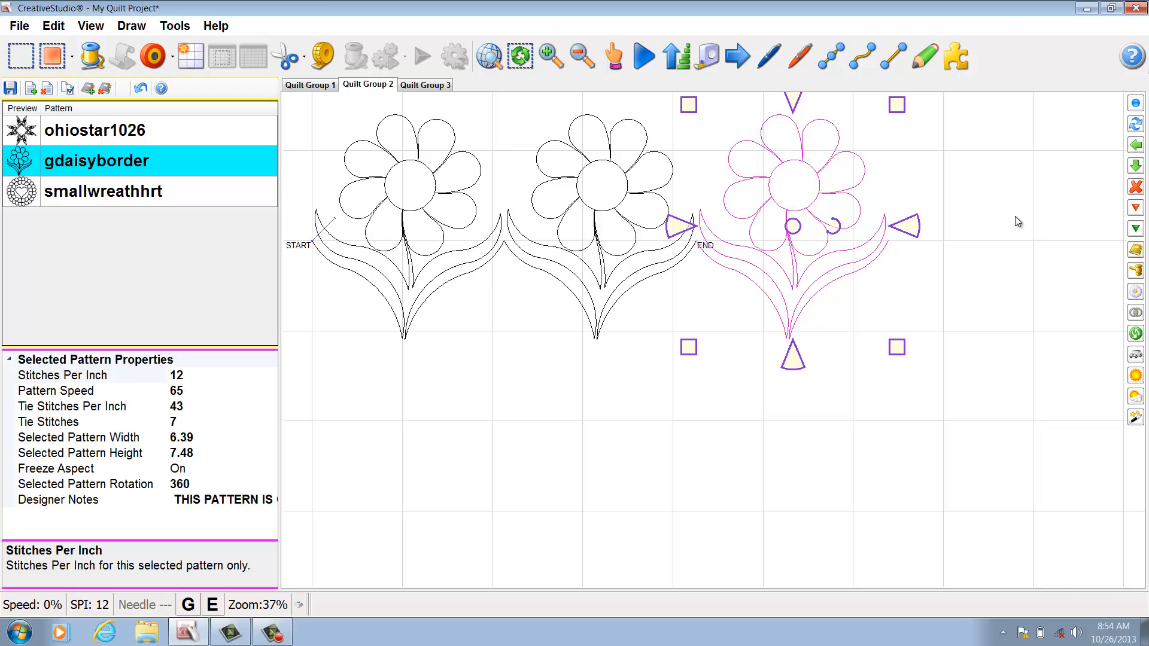
{"action": "left_click", "coordinate": [1136, 229]}
{"action": "left_click", "coordinate": [1020, 275]}
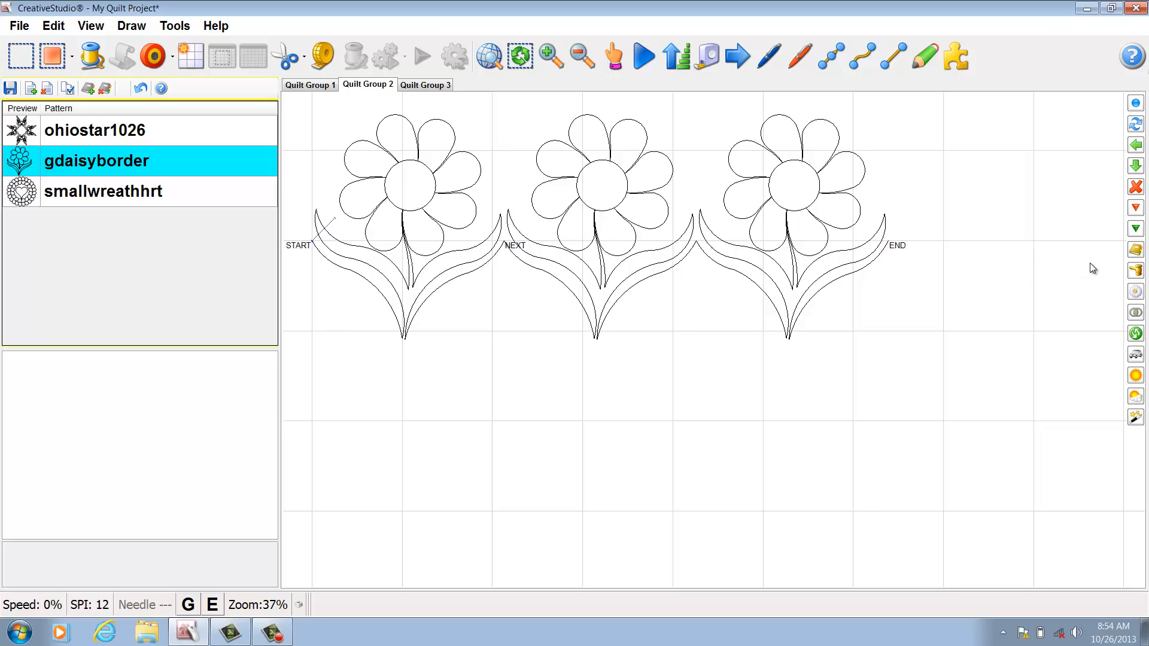
- Group the three daisies into a single pattern, and check that they select as one unit
{"action": "left_click_drag", "start_coordinate": [963, 301], "coordinate": [410, 201]}
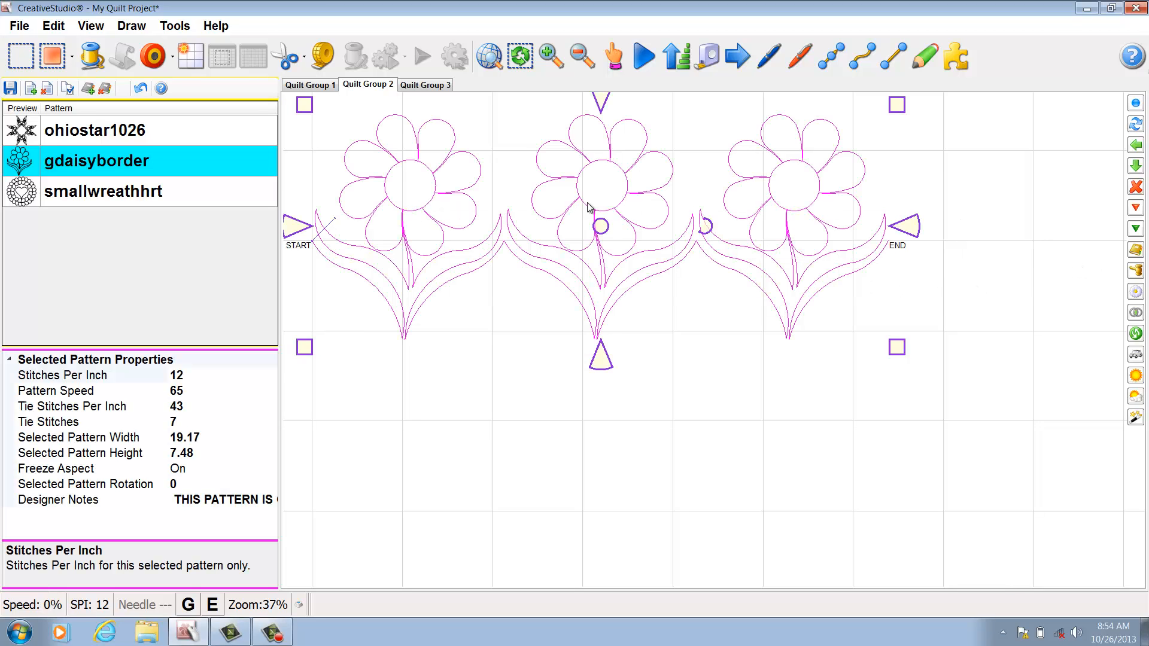
{"action": "left_click", "coordinate": [1137, 256]}
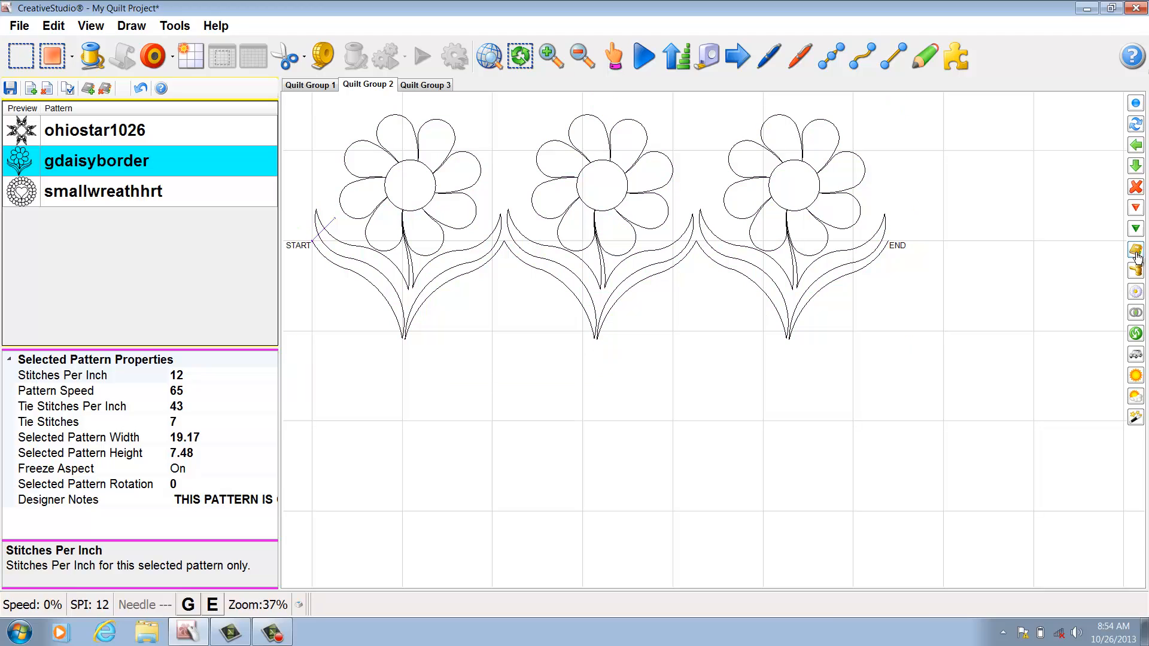
{"action": "left_click", "coordinate": [801, 260]}
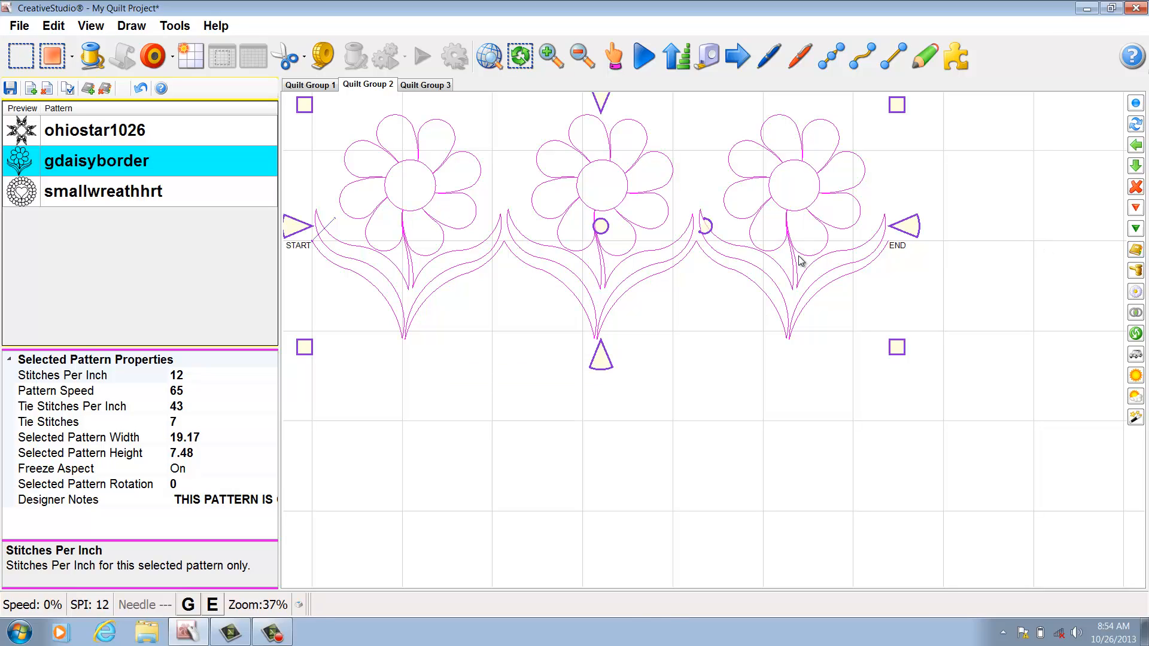
{"action": "left_click", "coordinate": [952, 260]}
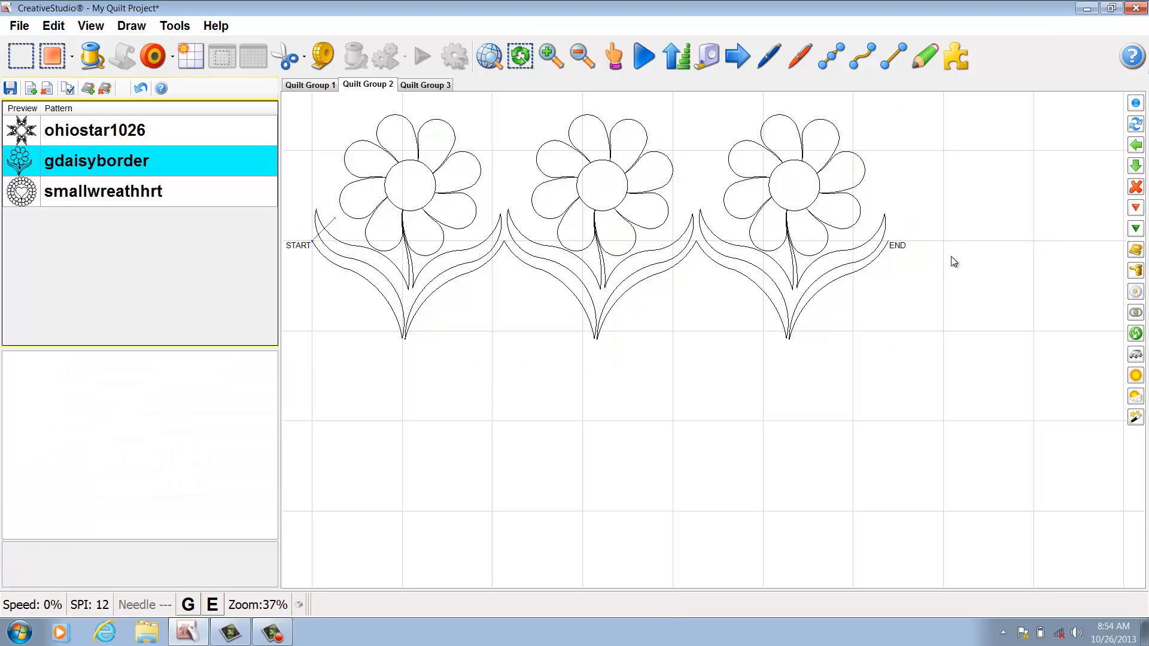
- Duplicate the grouped row of three daisies
{"action": "left_click", "coordinate": [843, 257]}
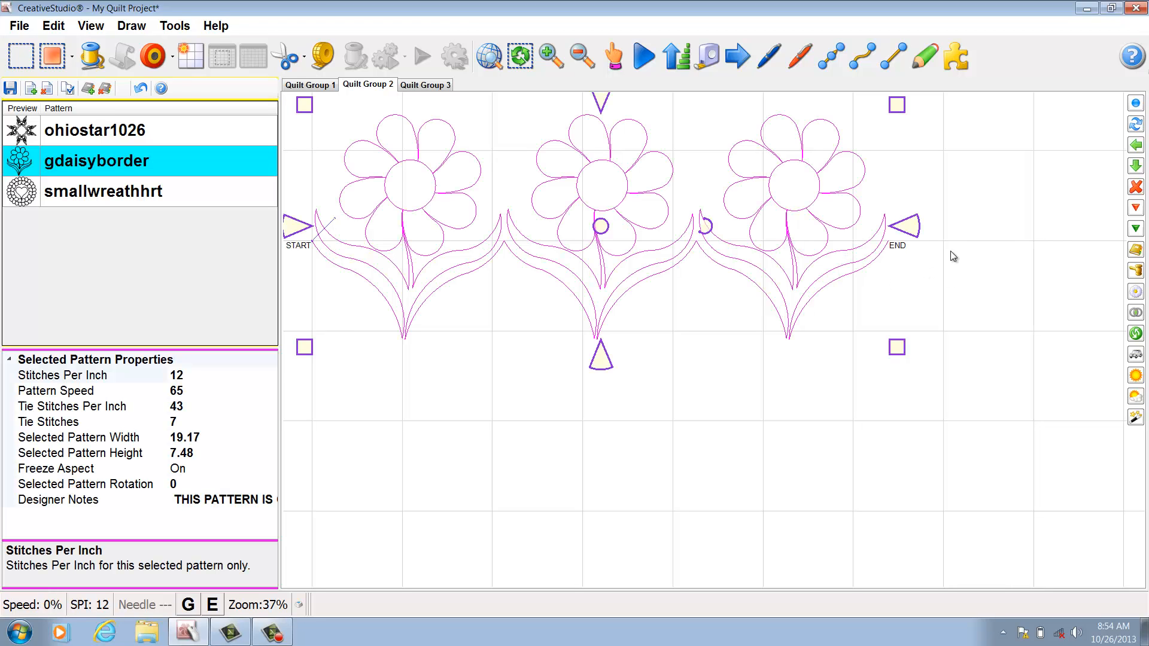
{"action": "left_click", "coordinate": [1137, 273]}
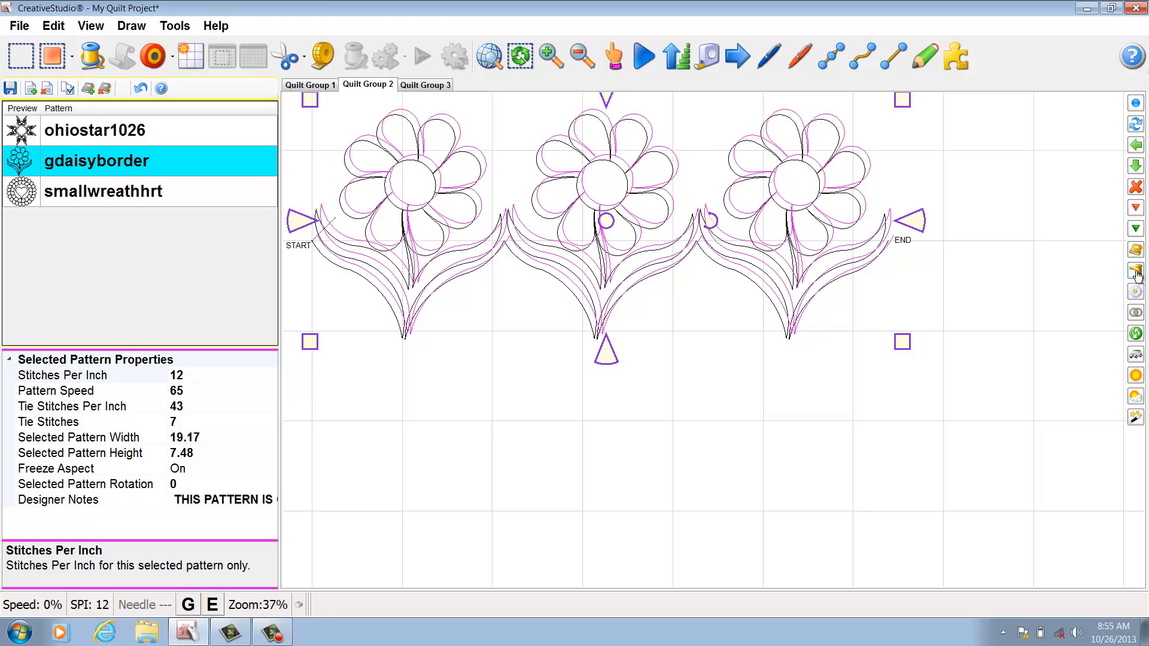
{"action": "left_click", "coordinate": [1140, 279]}
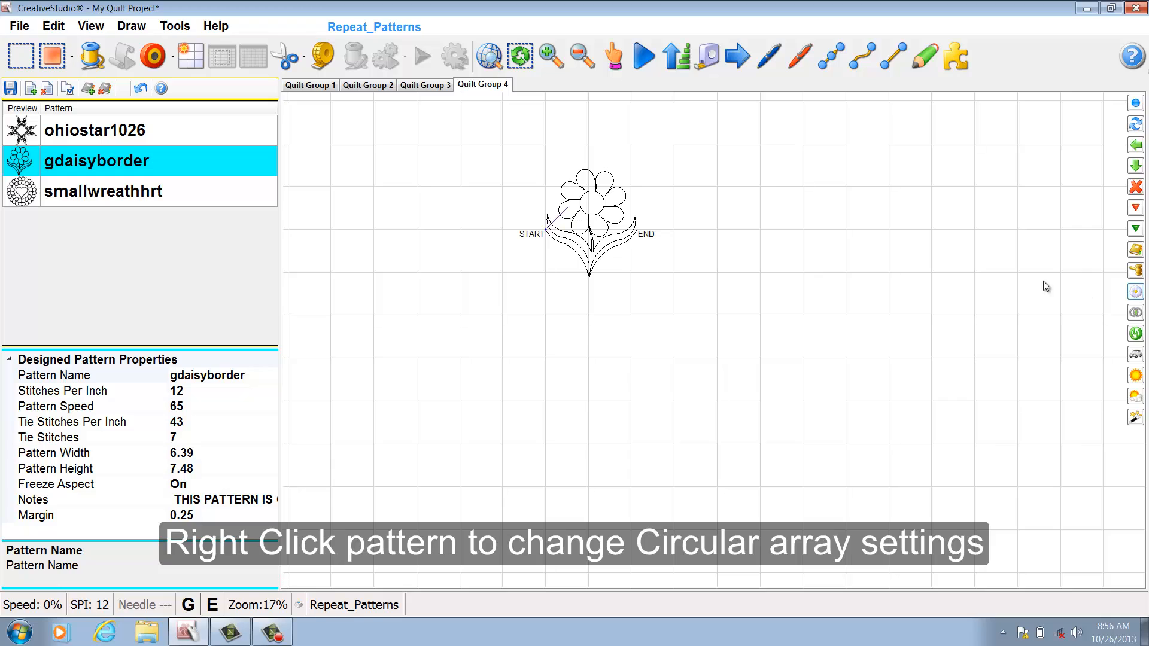
- Create a circular array of four daisies in Quilt Group 4 around a point just below the original daisy
{"action": "left_click", "coordinate": [594, 232]}
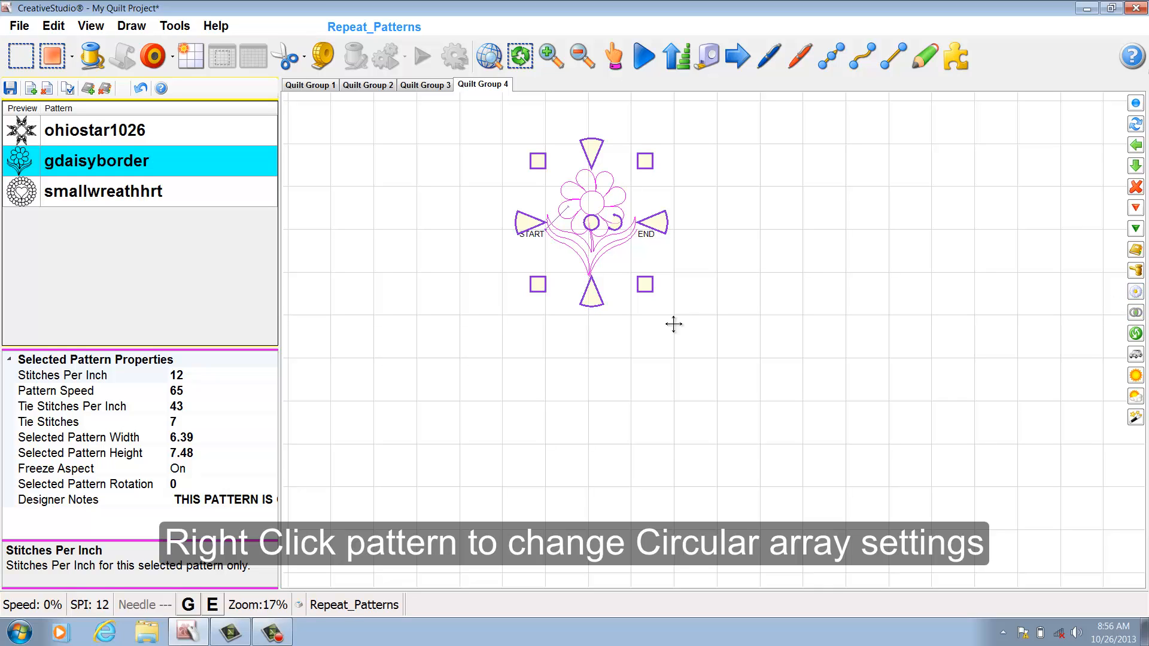
{"action": "left_click", "coordinate": [593, 320]}
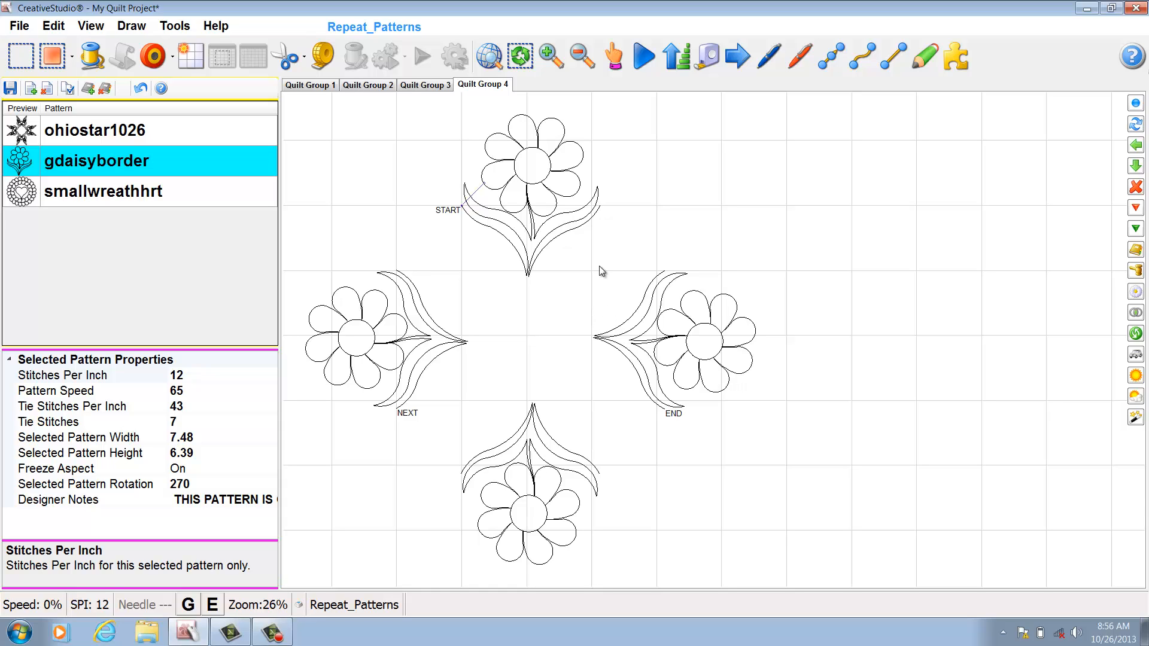
- Create a second circular array from the right-hand daisy around a point just beyond its flower
{"action": "left_click", "coordinate": [712, 354]}
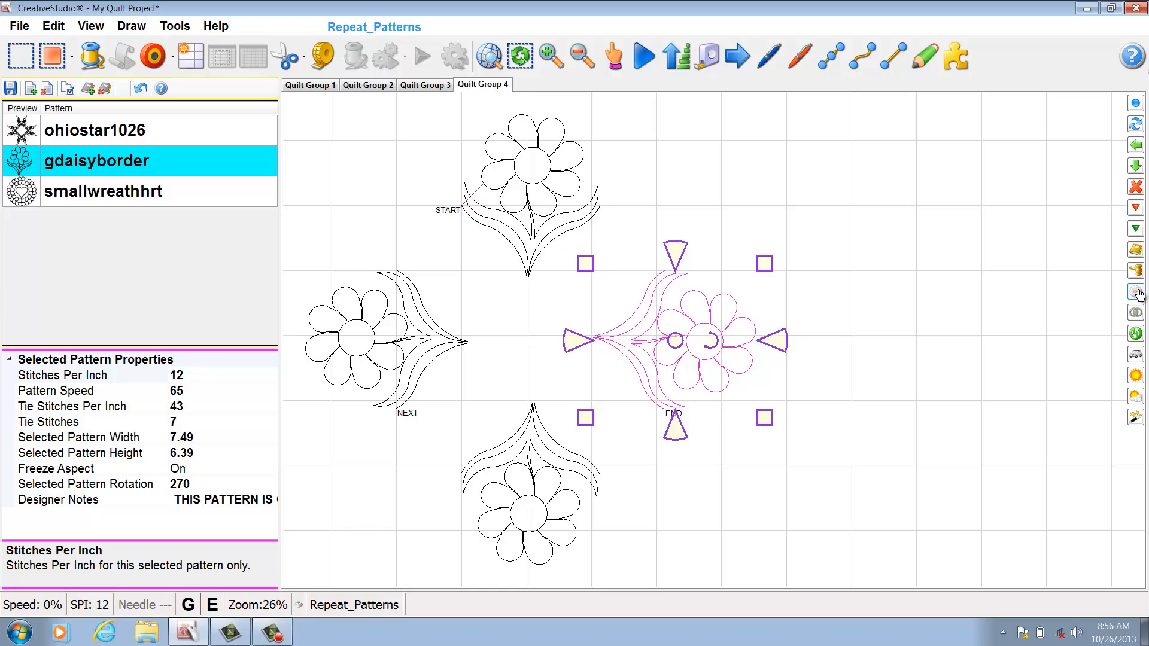
{"action": "left_click", "coordinate": [977, 288]}
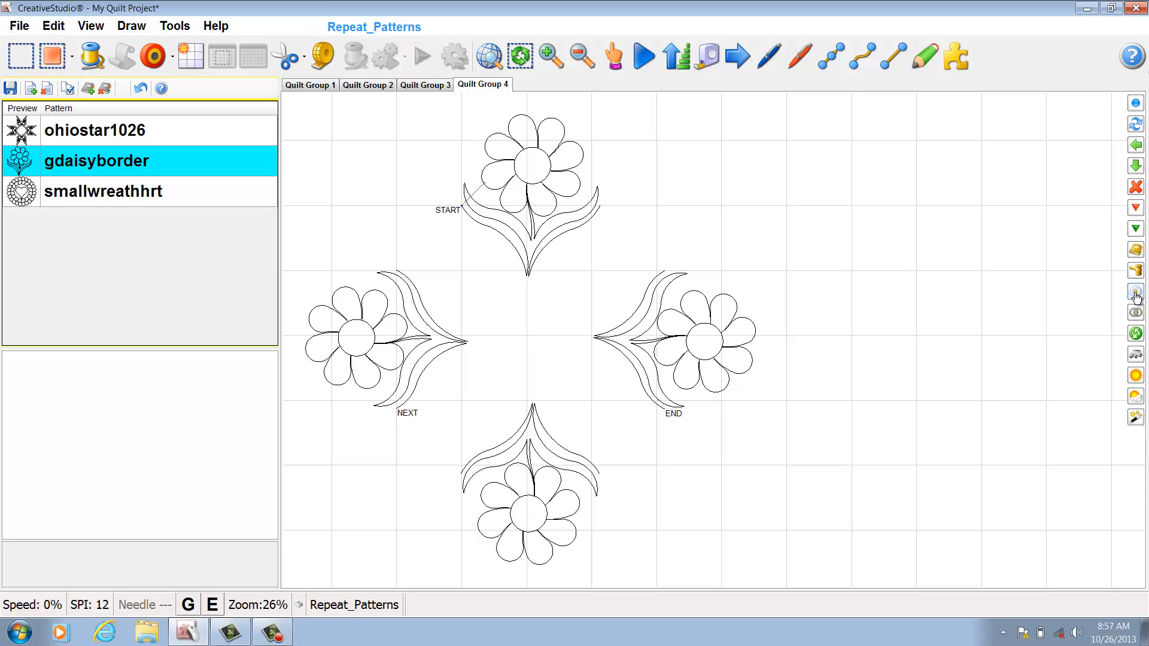
{"action": "left_click", "coordinate": [714, 339]}
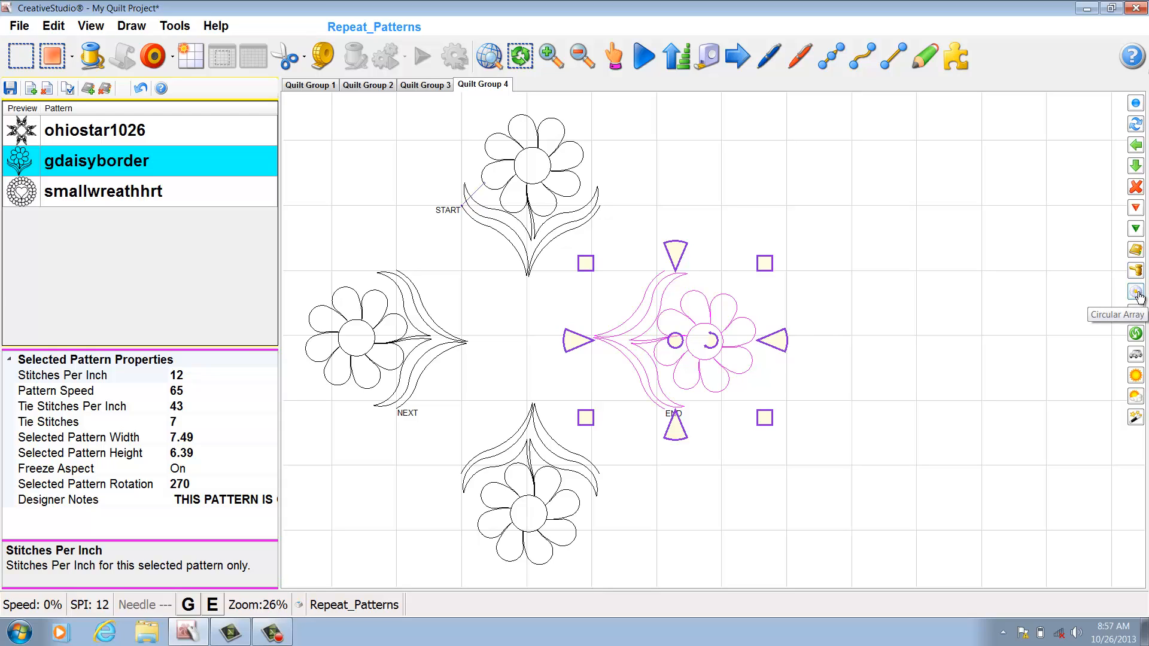
{"action": "left_click", "coordinate": [802, 338]}
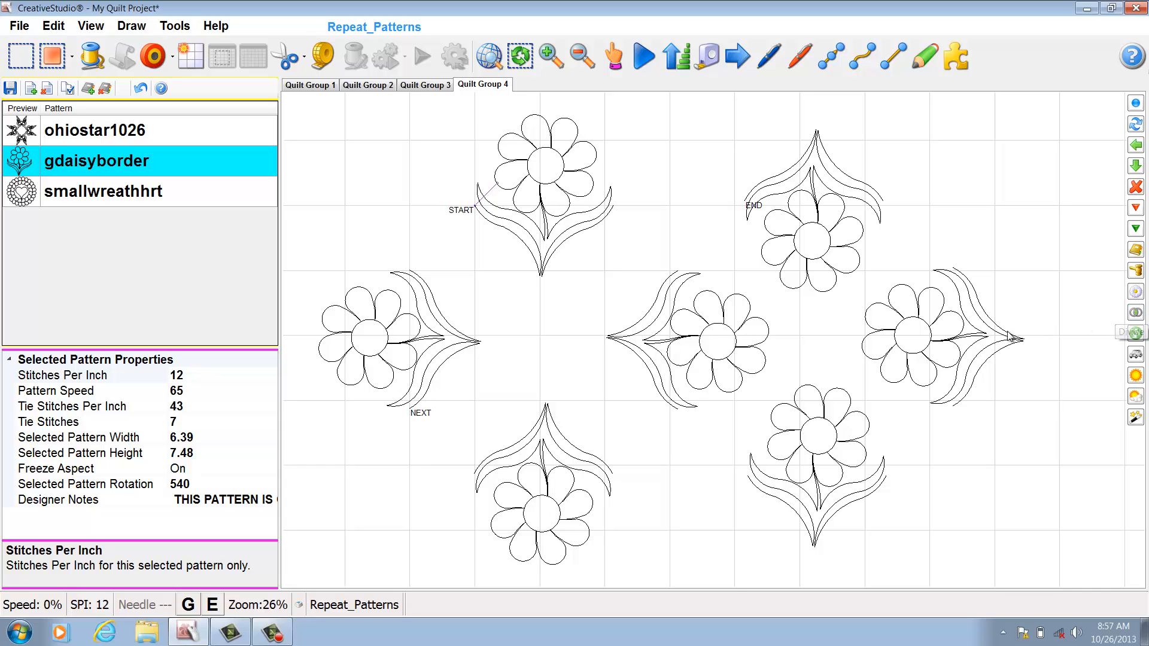
- Divide the far-right daisy near its stem so that its two leaf sections are separate from the flower
{"action": "left_click", "coordinate": [991, 344]}
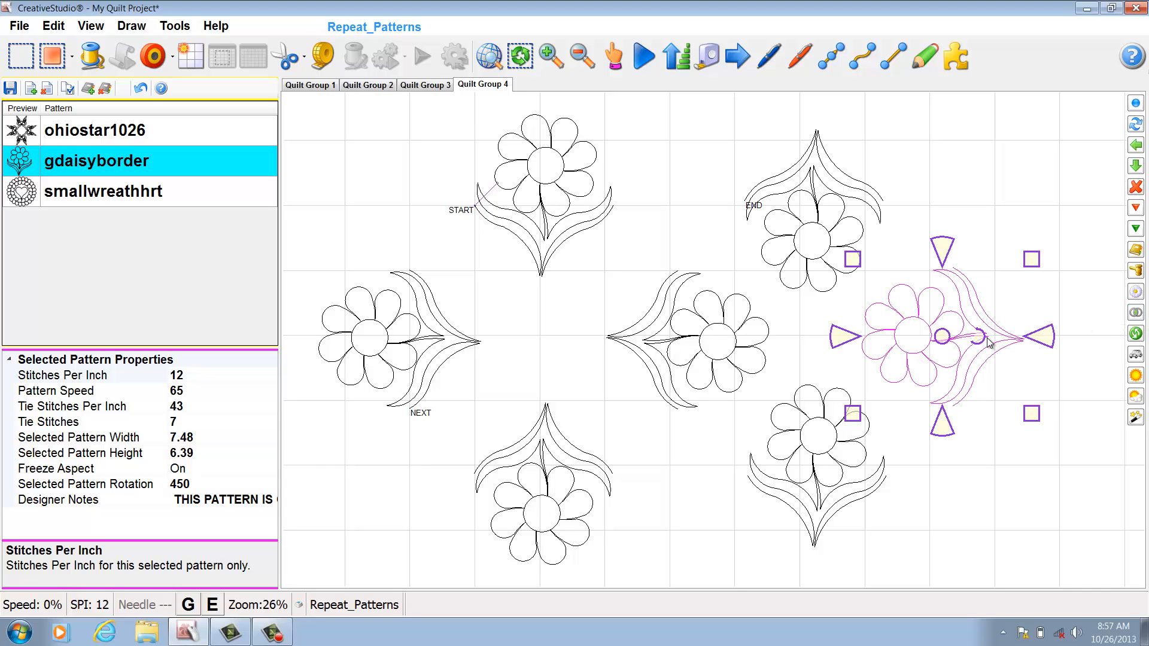
{"action": "left_click", "coordinate": [1137, 314]}
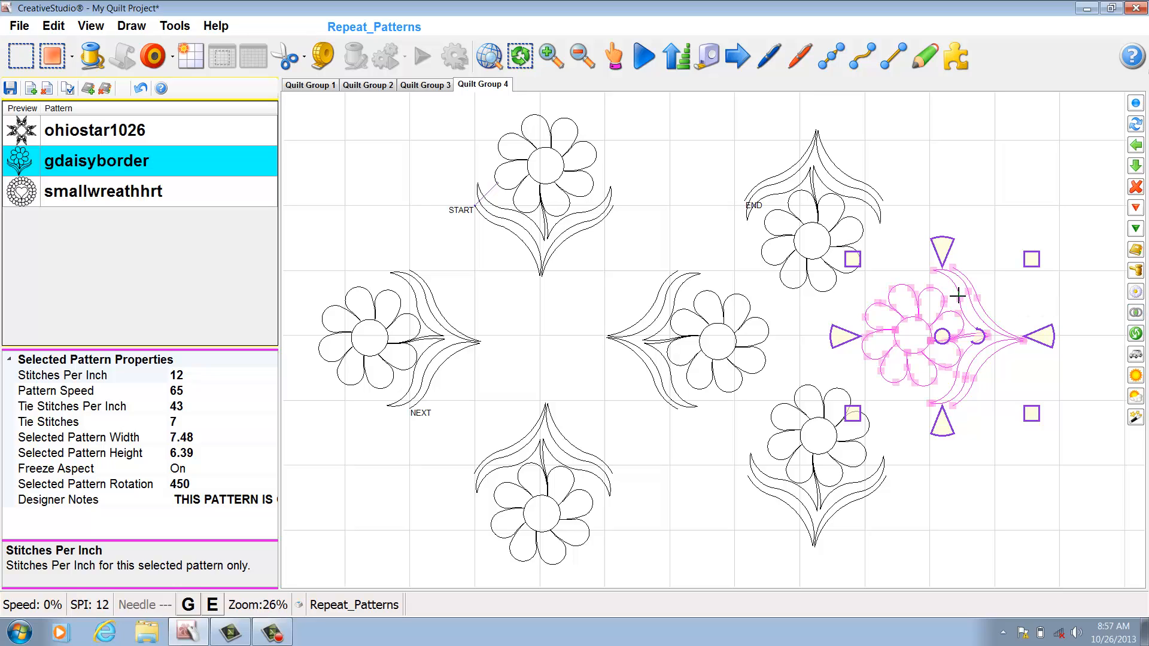
{"action": "left_click", "coordinate": [987, 335]}
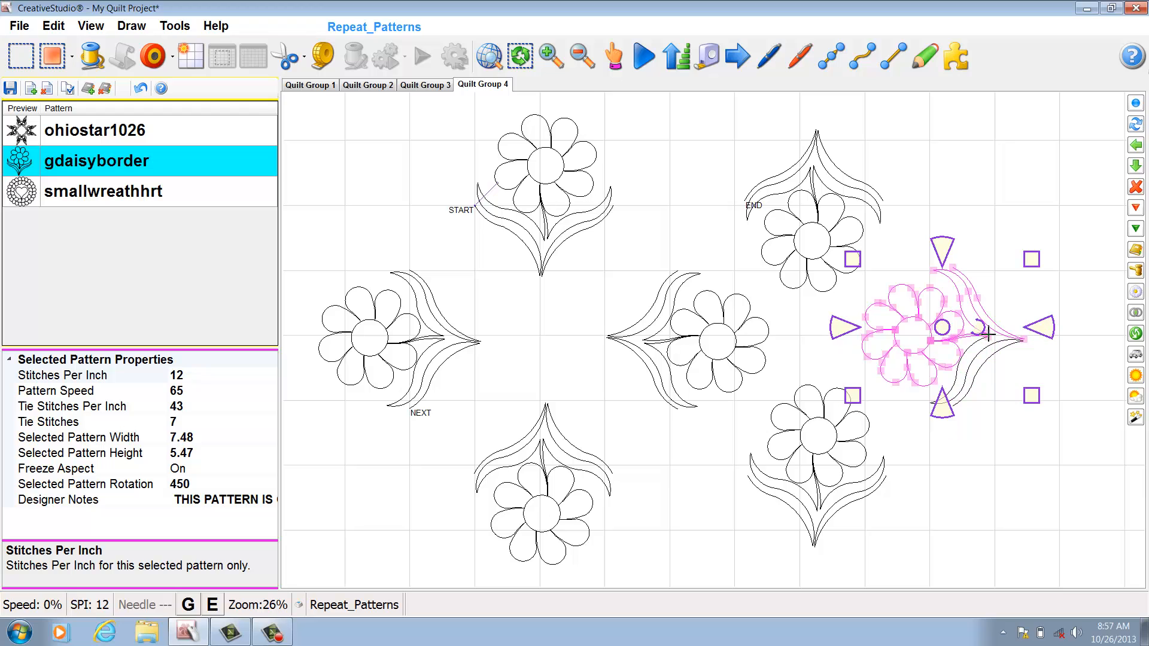
{"action": "left_click", "coordinate": [991, 337]}
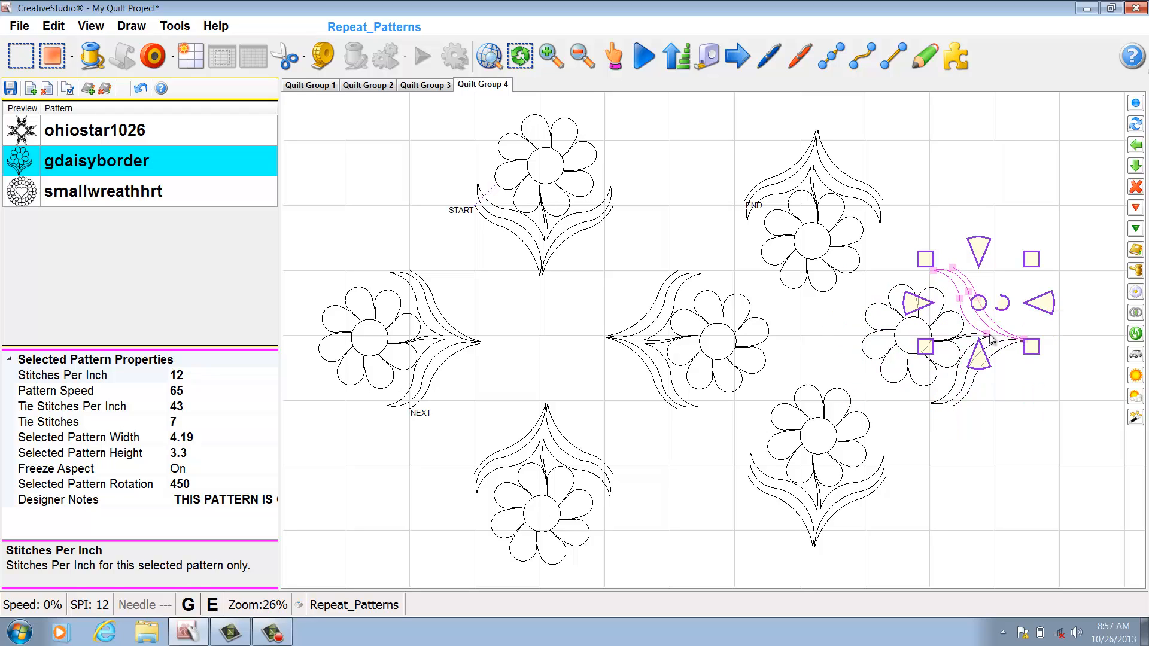
- Delete the upper and lower leaf sections of the divided far-right daisy
{"action": "key", "text": "Delete"}
{"action": "left_click", "coordinate": [972, 366]}
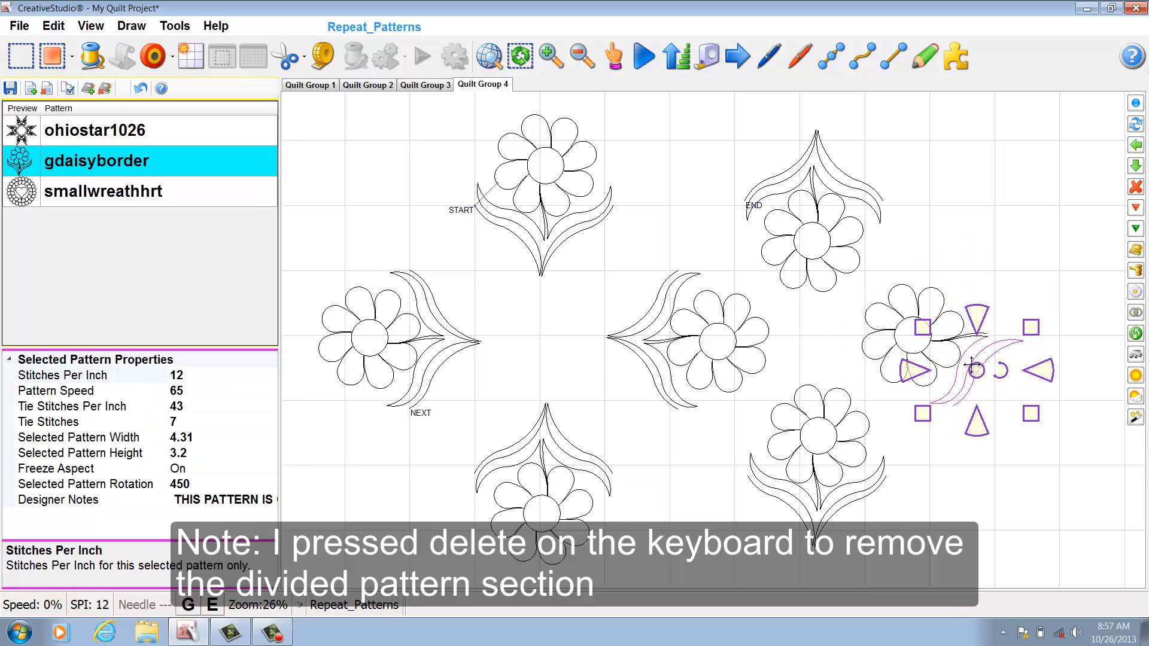
{"action": "key", "text": "Delete"}
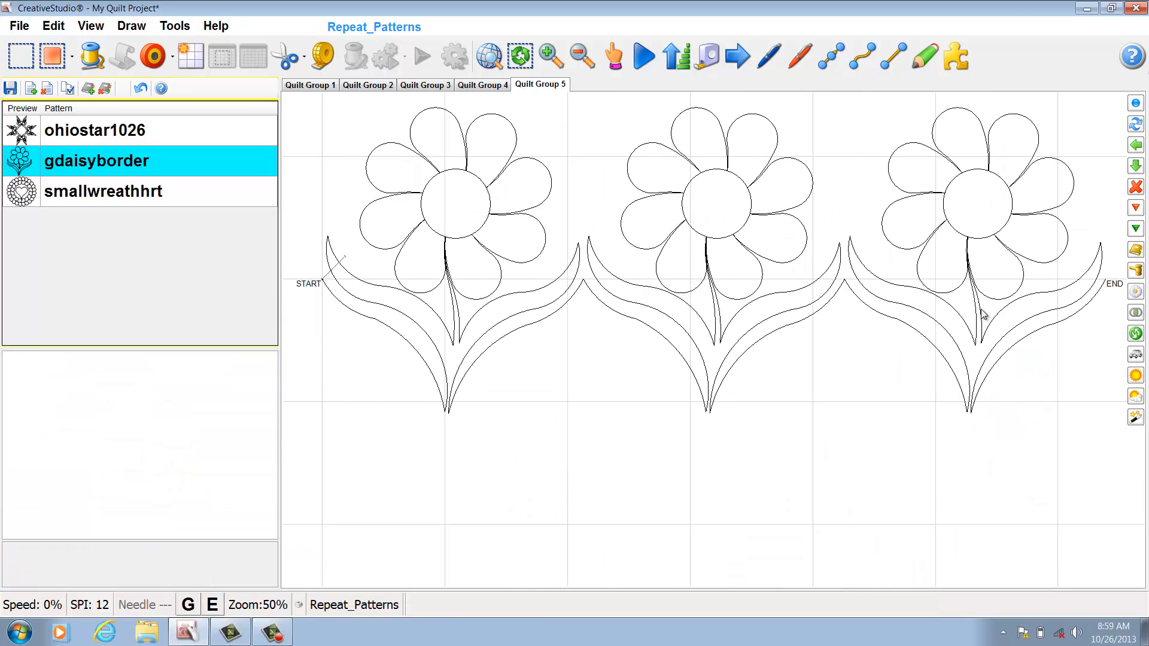
- Reverse the sewing direction of the grouped daisy row in Quilt Group 5, swapping its start and end points
{"action": "left_click", "coordinate": [988, 315]}
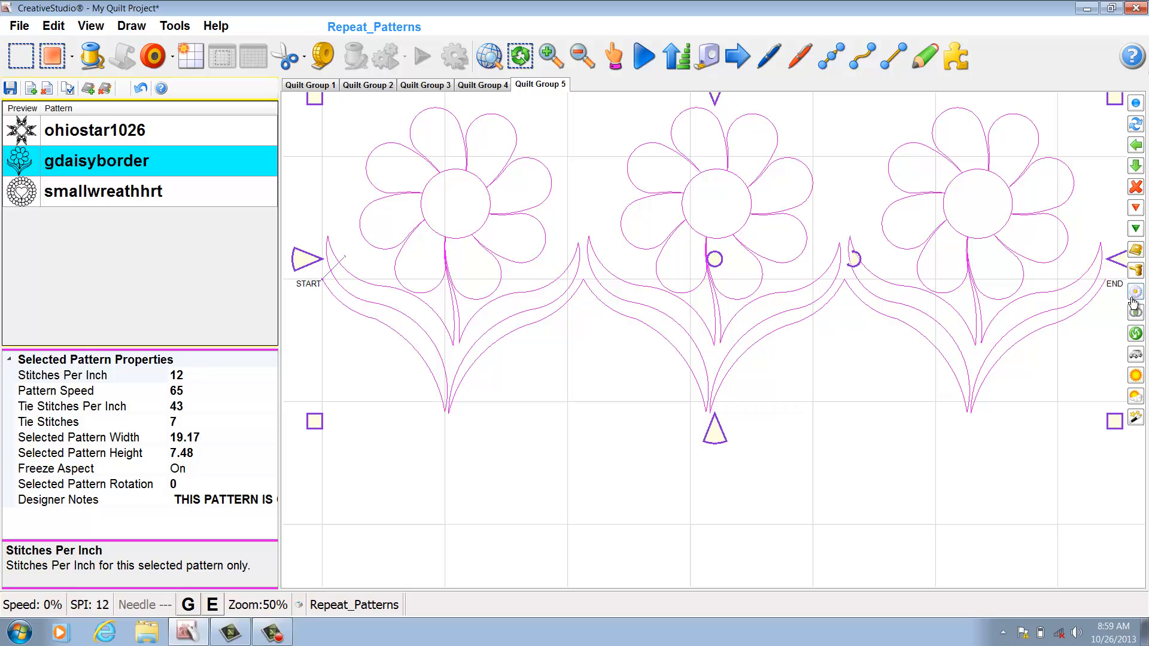
{"action": "left_click", "coordinate": [1136, 334]}
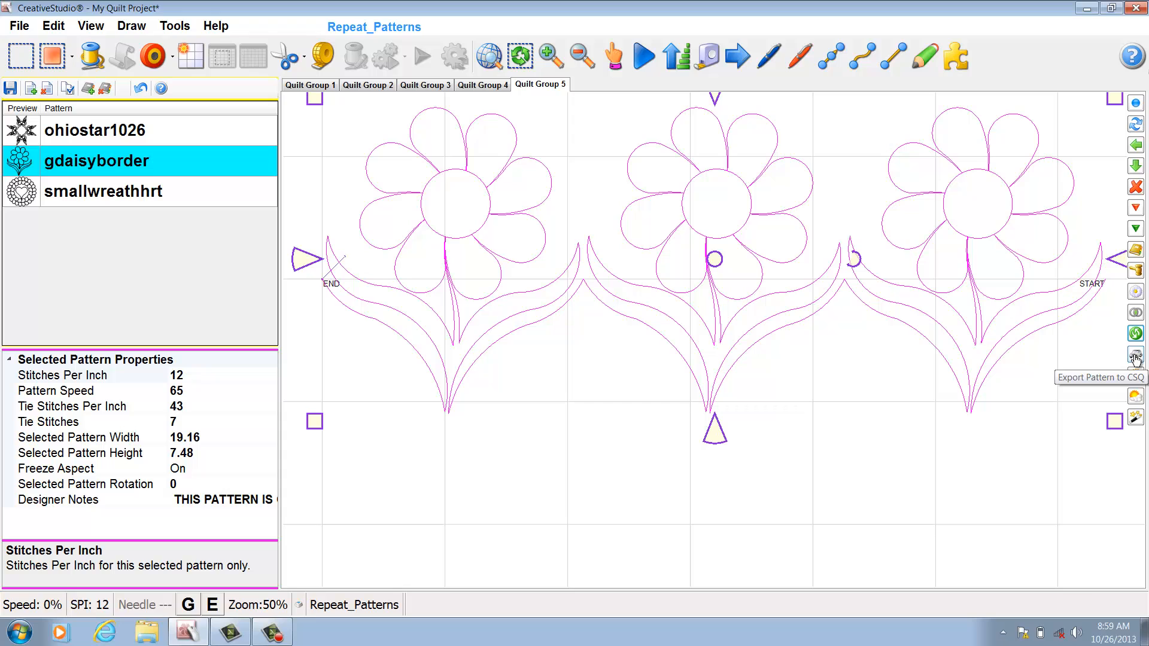
- Export the daisy row as a CSQ file named row in the Patterns by Stitch Happy folder
{"action": "left_click", "coordinate": [1137, 357]}
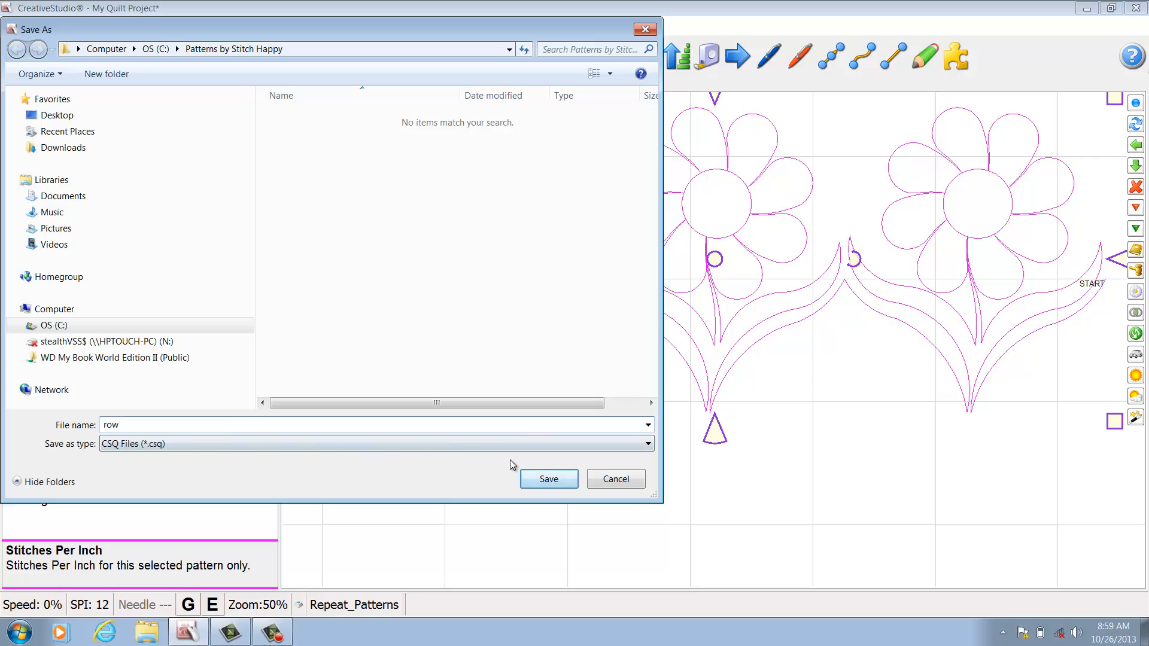
{"action": "left_click", "coordinate": [544, 477]}
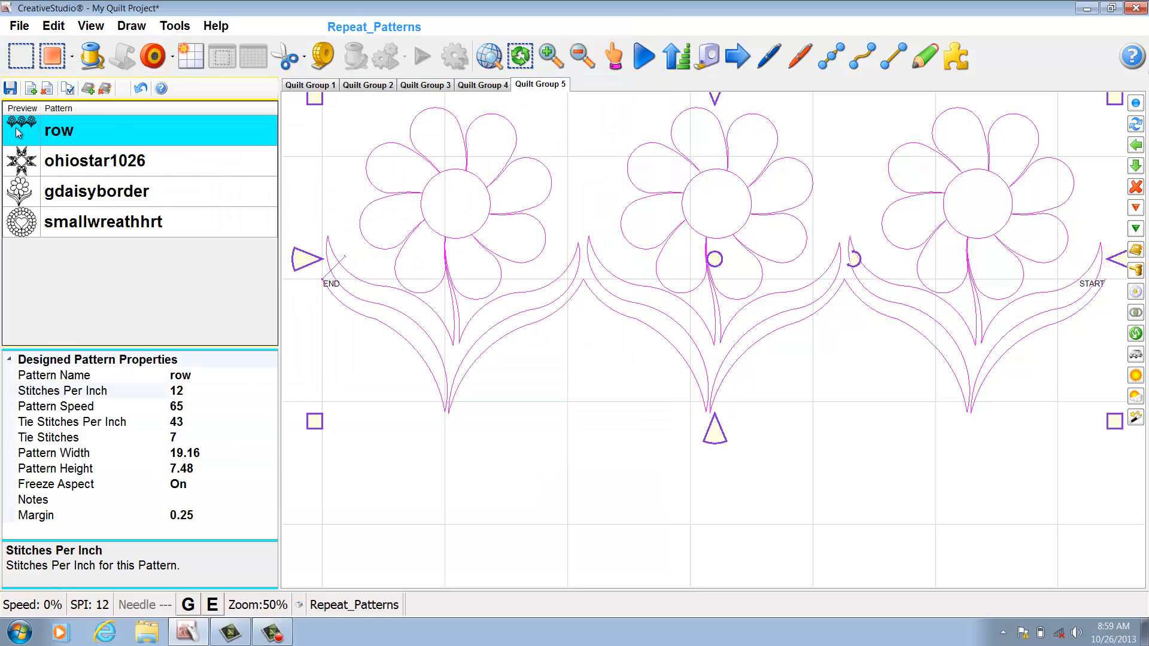
{"action": "left_click", "coordinate": [987, 513]}
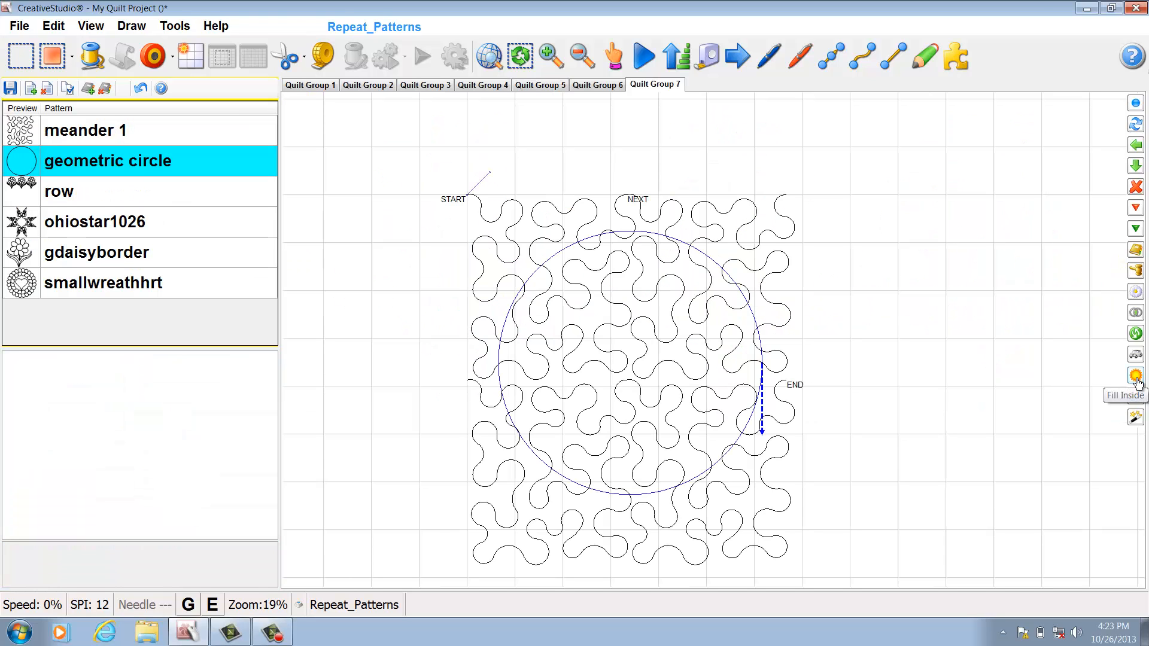
- Fill the inside of the circle with the four meander blocks in Quilt Group 7, and preview the sewing path
{"action": "left_click", "coordinate": [737, 250]}
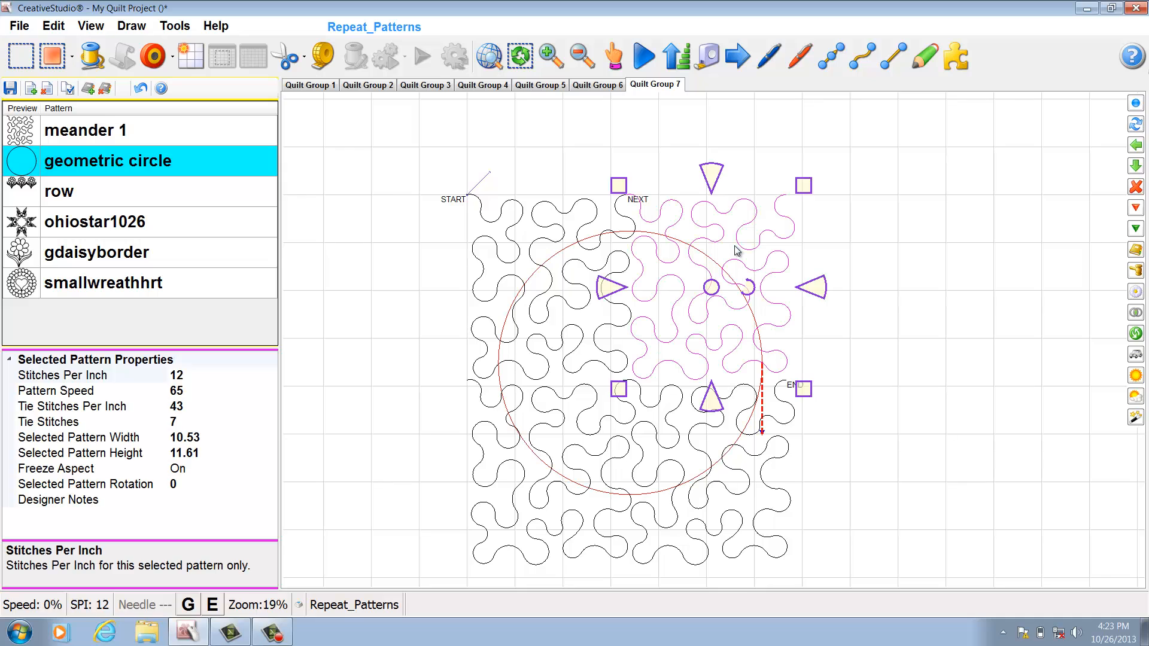
{"action": "left_click_drag", "start_coordinate": [737, 251], "coordinate": [563, 242]}
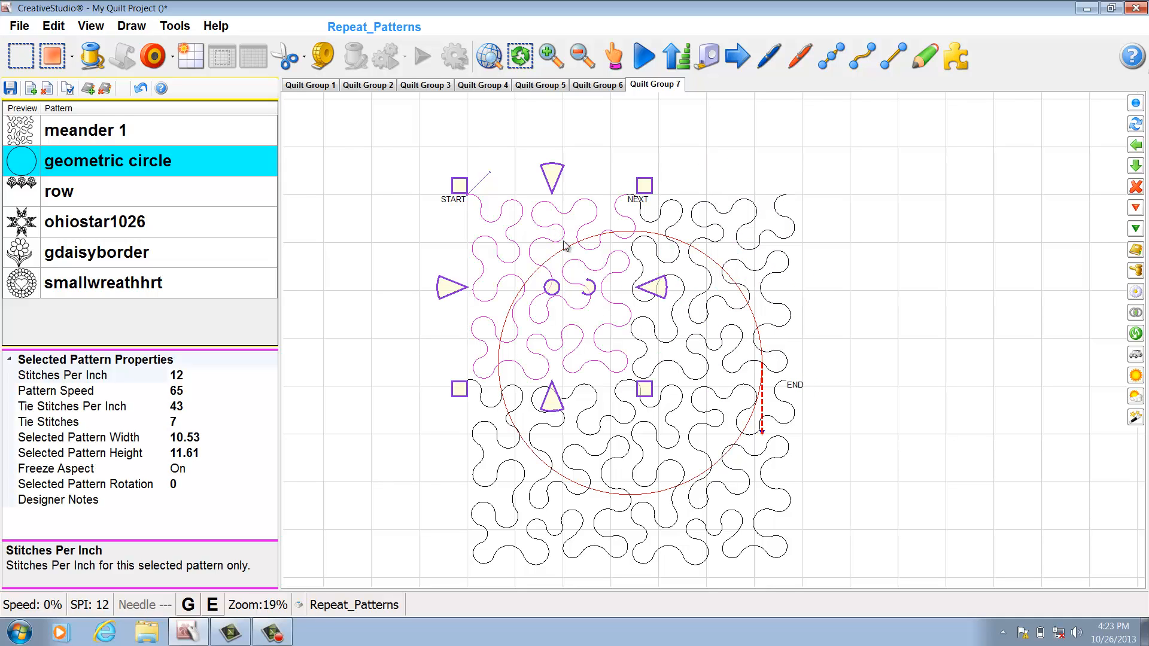
{"action": "left_click", "coordinate": [818, 219]}
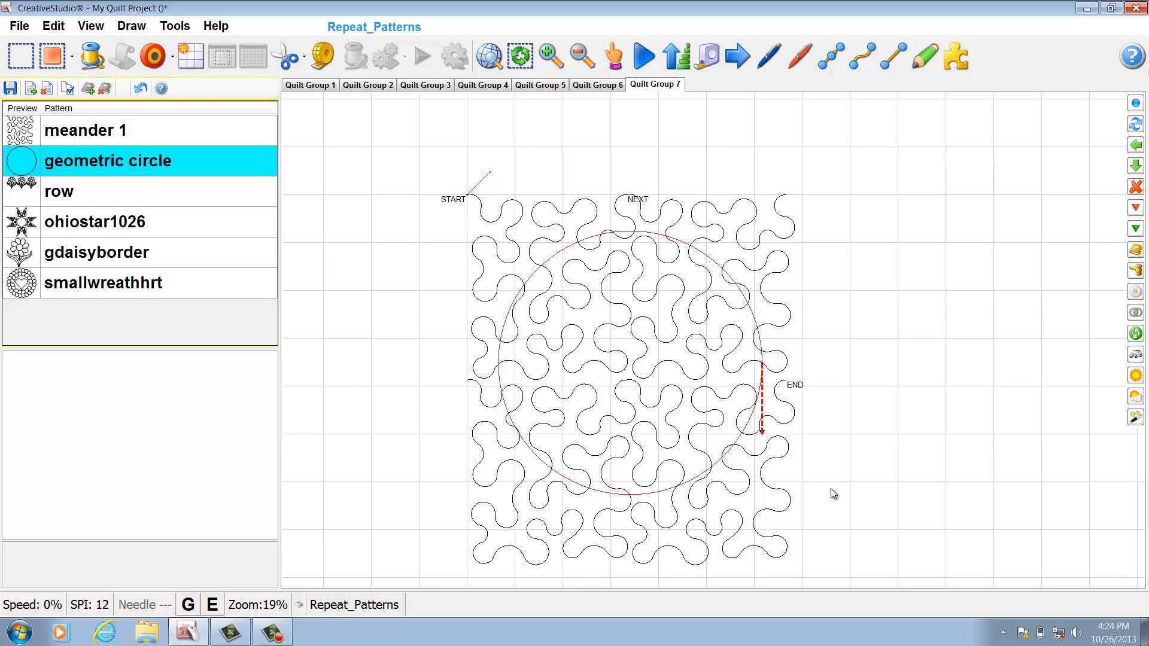
{"action": "left_click_drag", "start_coordinate": [836, 497], "coordinate": [501, 247]}
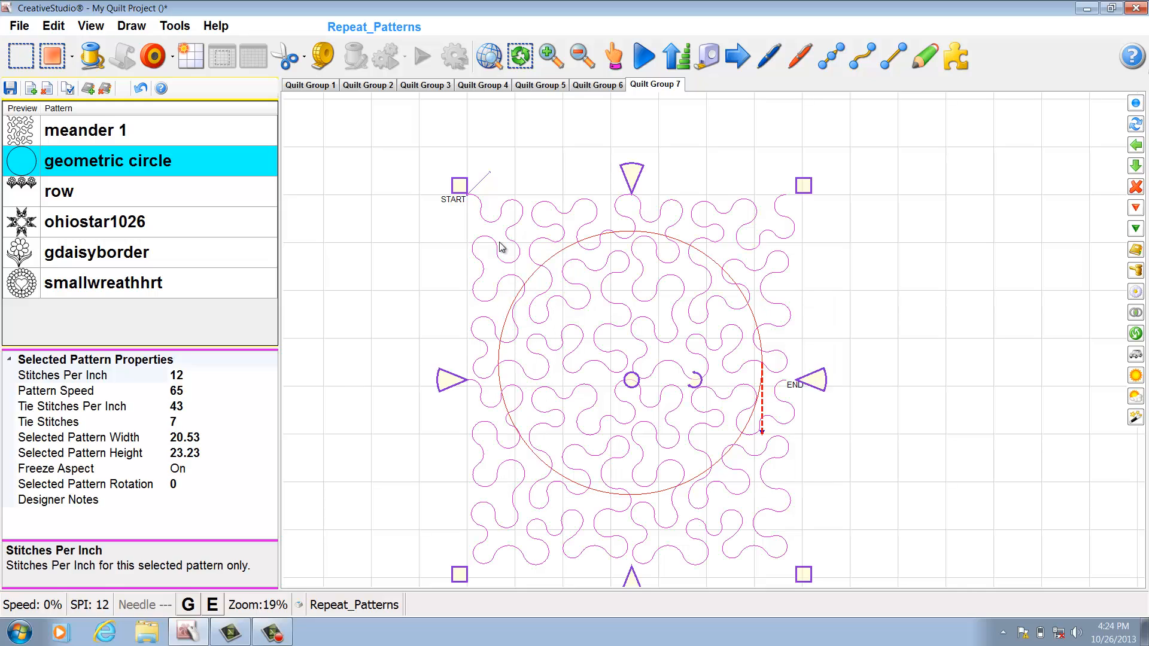
{"action": "left_click", "coordinate": [1136, 378]}
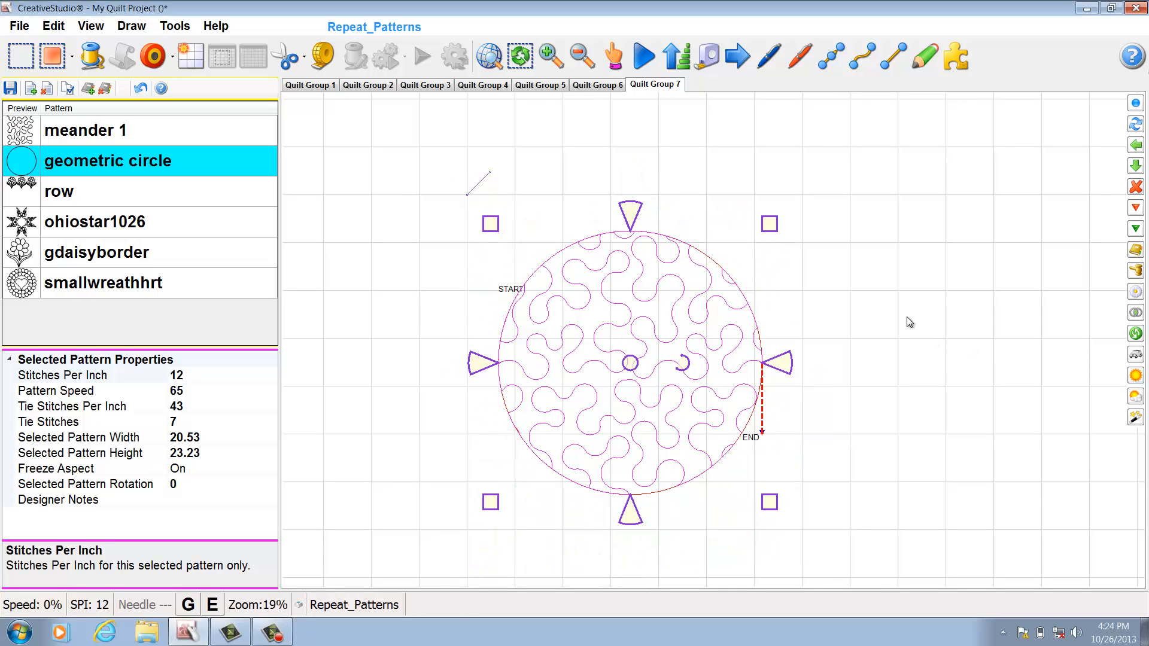
{"action": "left_click", "coordinate": [1136, 103]}
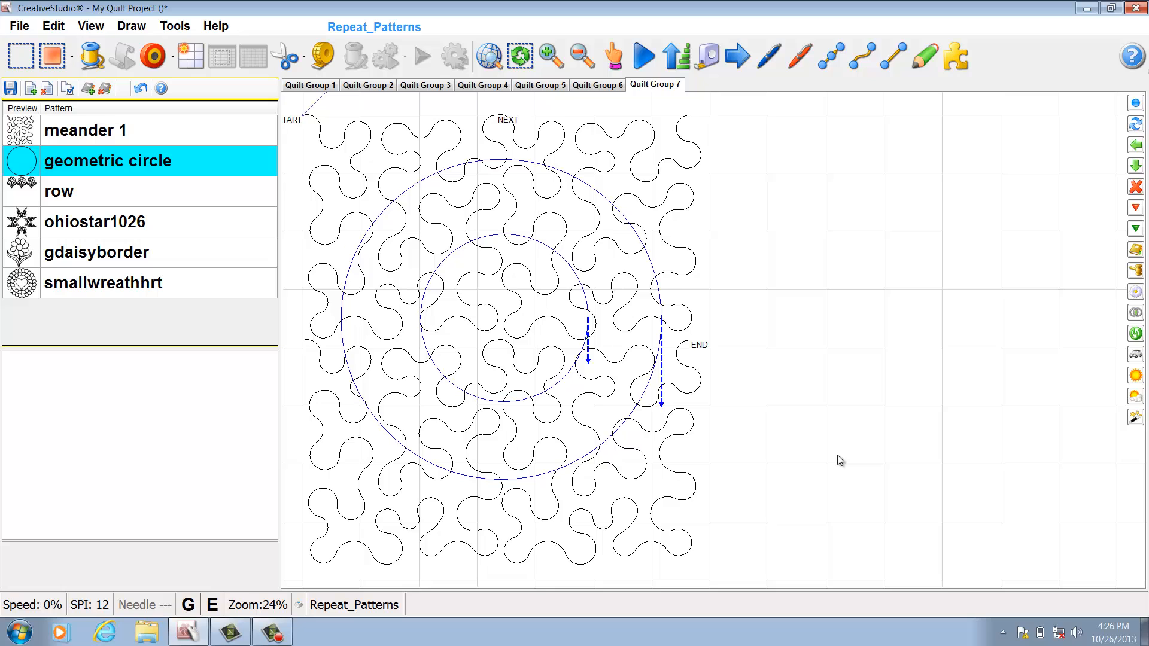
- Select the four meander blocks in Quilt Group 7, fill them inside the two concentric circles, and fill them outside the single large circle
{"action": "mouse_move", "coordinate": [765, 515]}
{"action": "left_mouse_down"}
{"action": "mouse_move", "coordinate": [449, 336]}
{"action": "mouse_move", "coordinate": [347, 168]}
{"action": "left_mouse_up"}
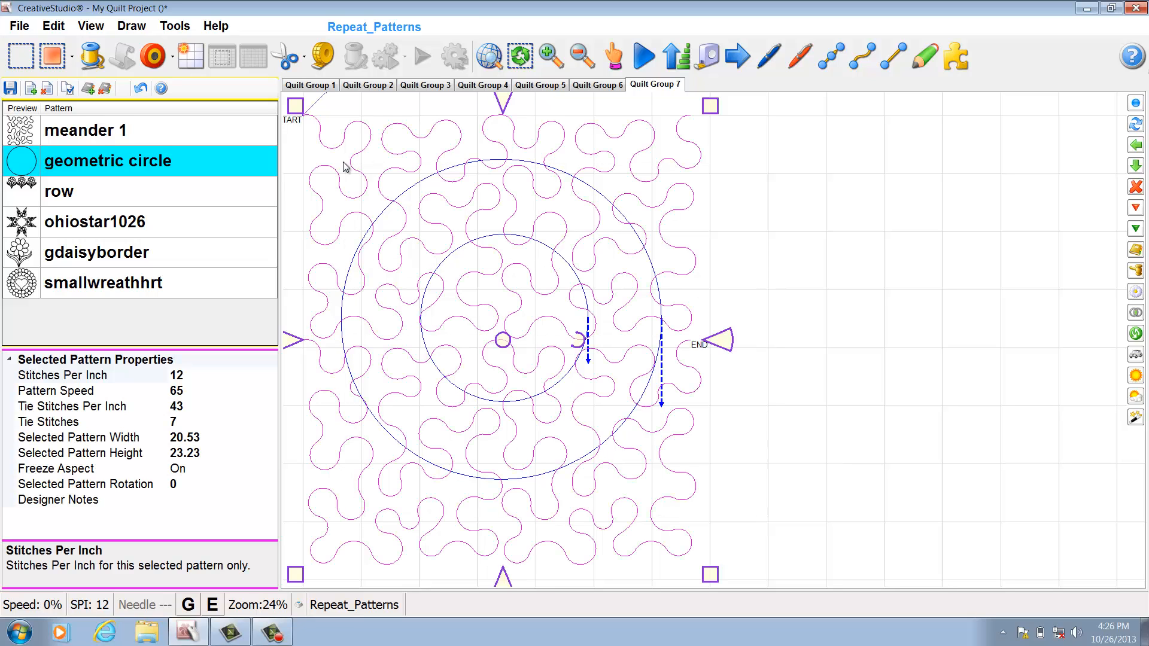
{"action": "left_click", "coordinate": [1136, 376]}
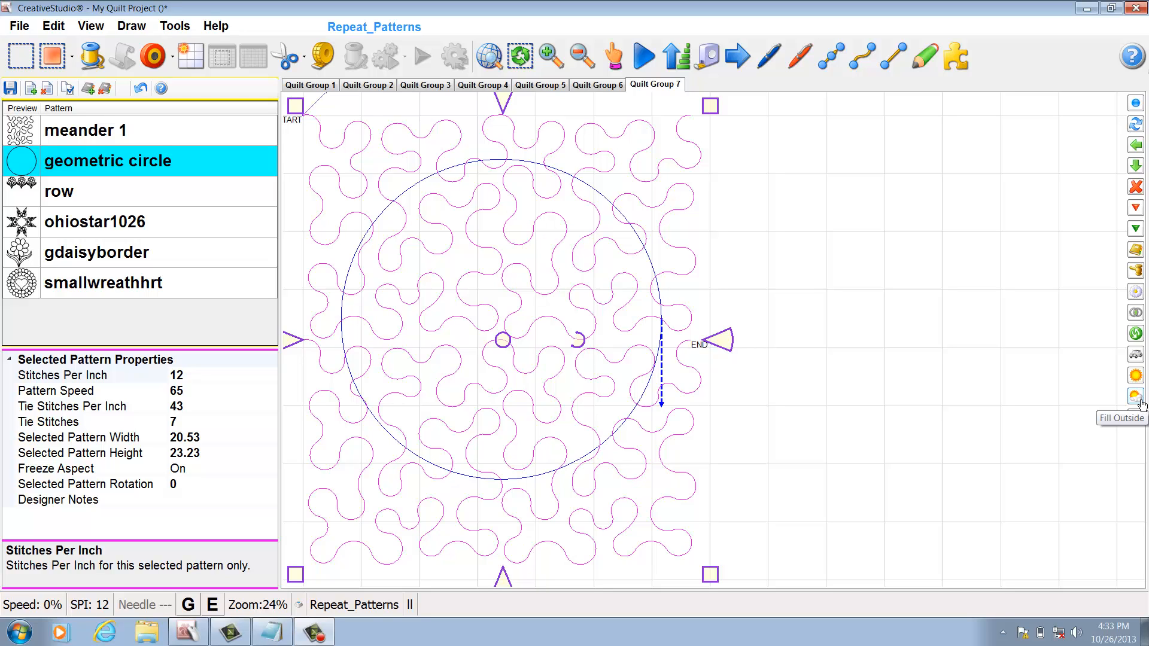
{"action": "left_click", "coordinate": [1140, 402]}
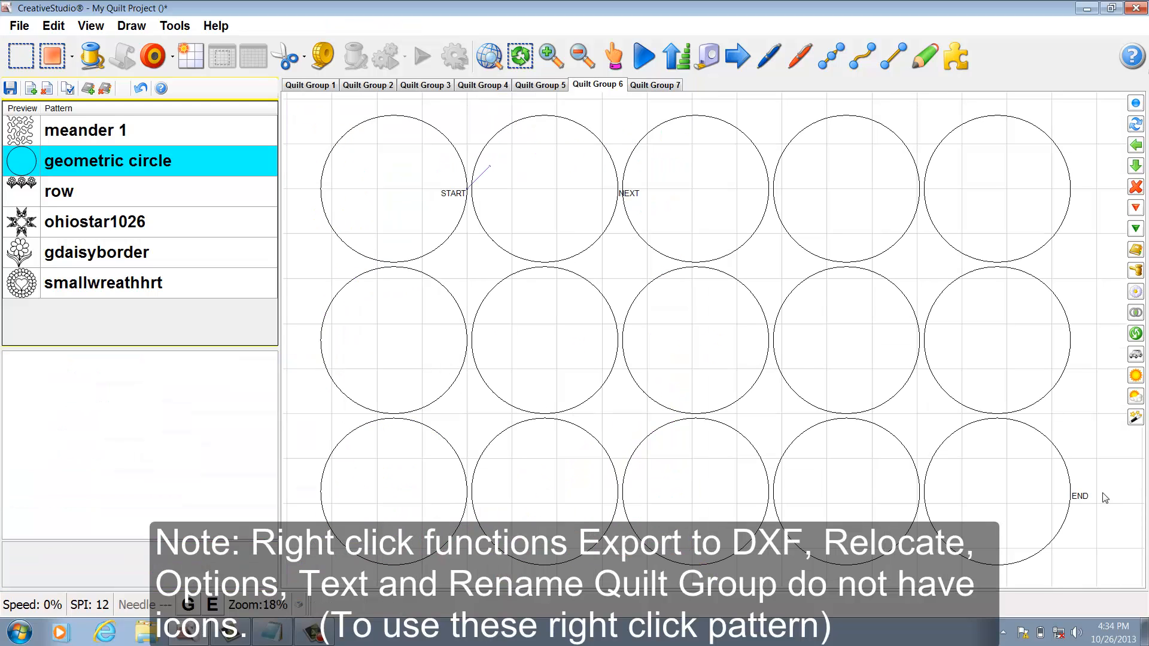
- Convert the first circle of the top row in Quilt Group 6 from pattern to trim
{"action": "left_click", "coordinate": [1136, 419]}
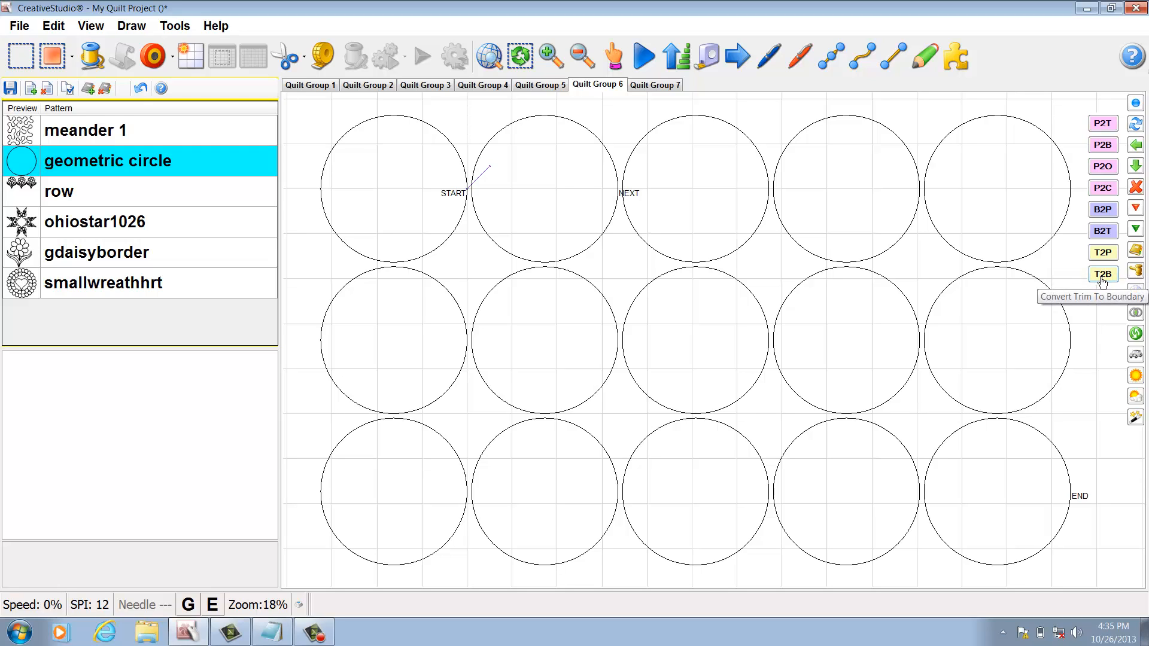
{"action": "left_click", "coordinate": [406, 171]}
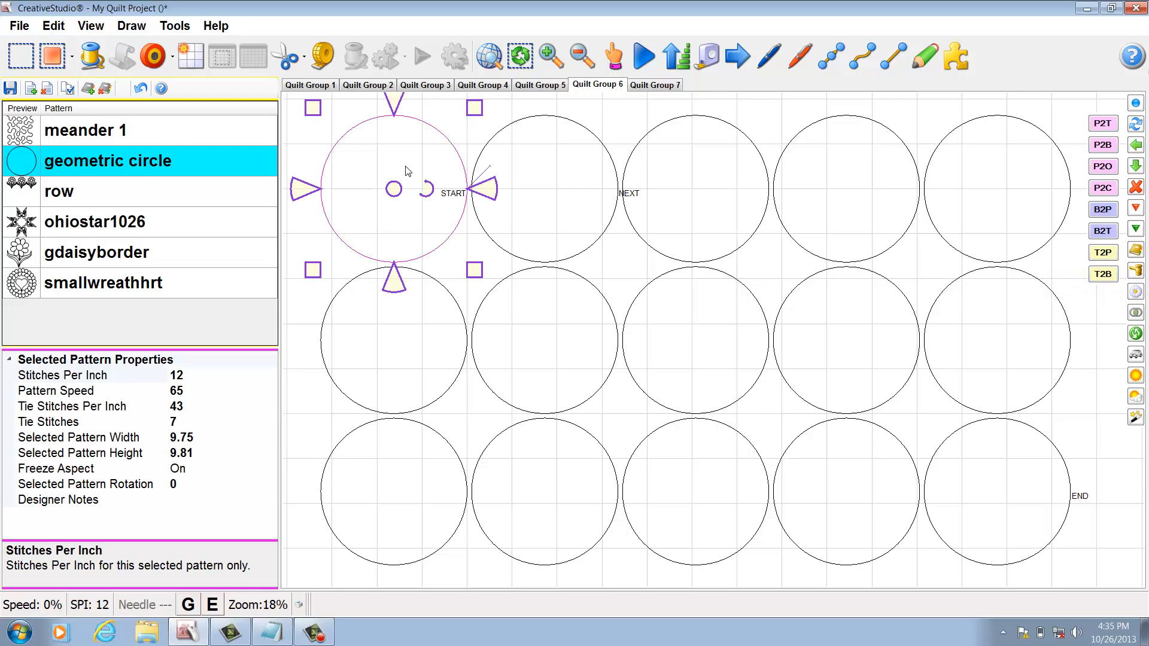
{"action": "left_click", "coordinate": [1110, 124]}
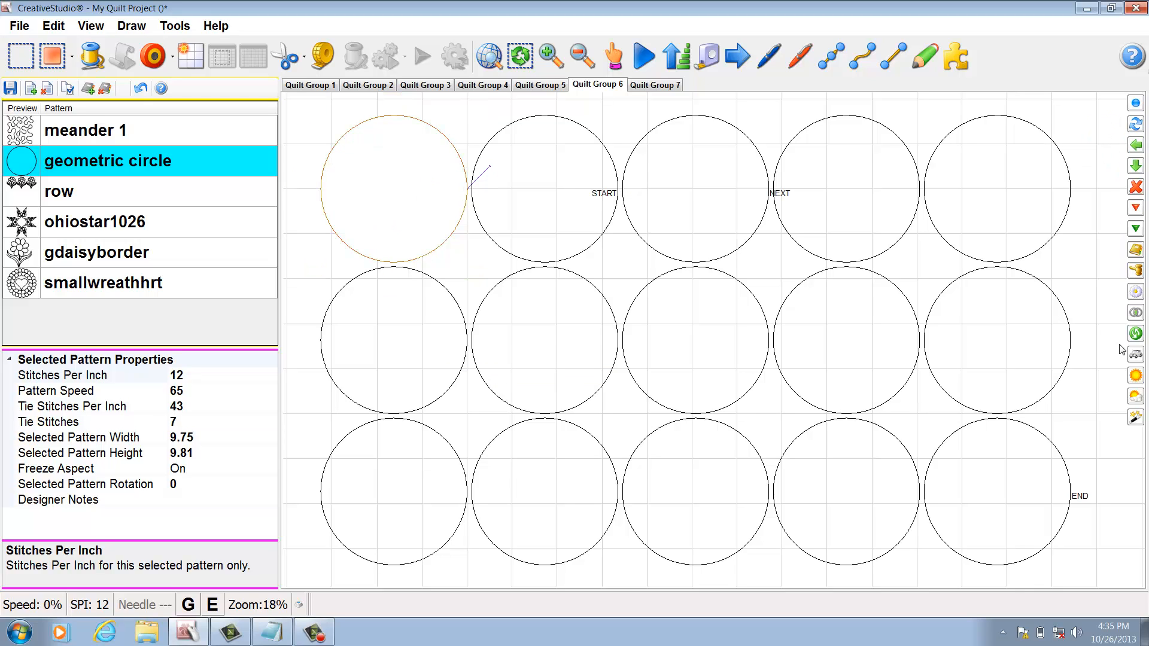
- Convert the second circle of the top row from pattern to boundary
{"action": "left_click", "coordinate": [527, 190]}
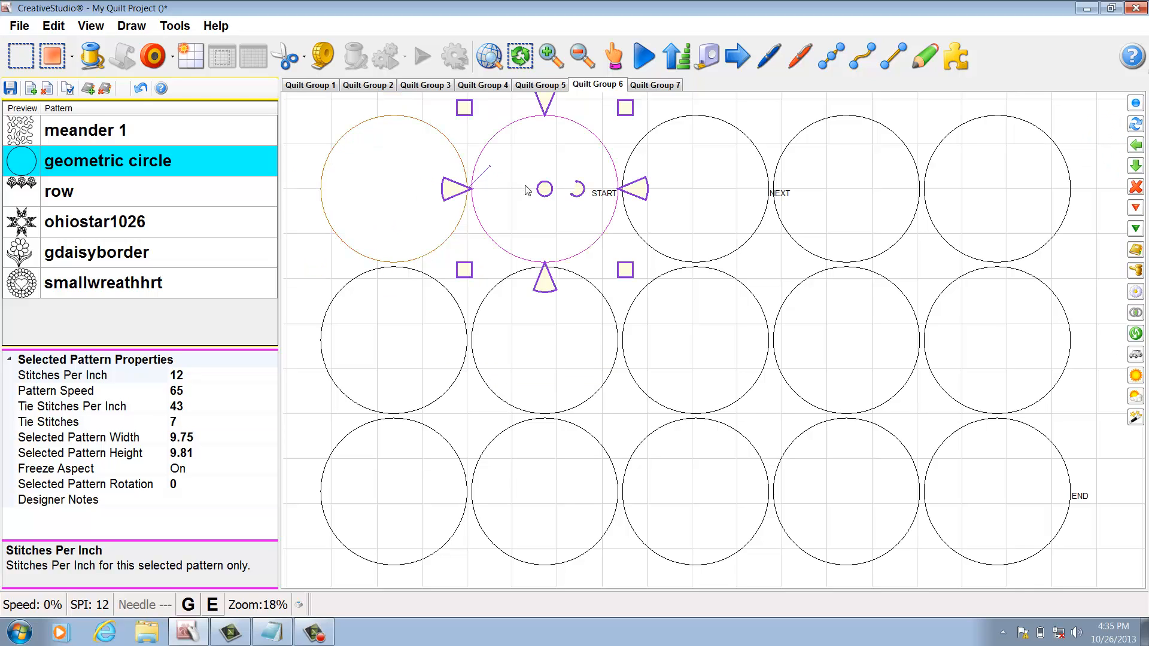
{"action": "left_click", "coordinate": [1136, 422]}
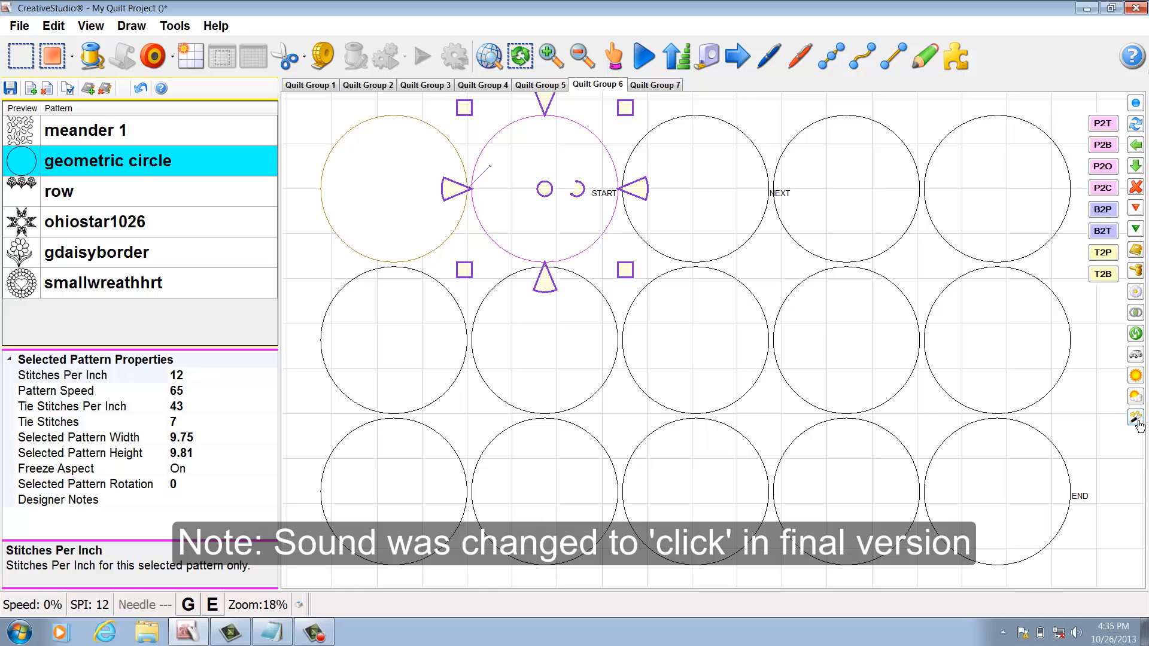
{"action": "left_click", "coordinate": [1109, 150]}
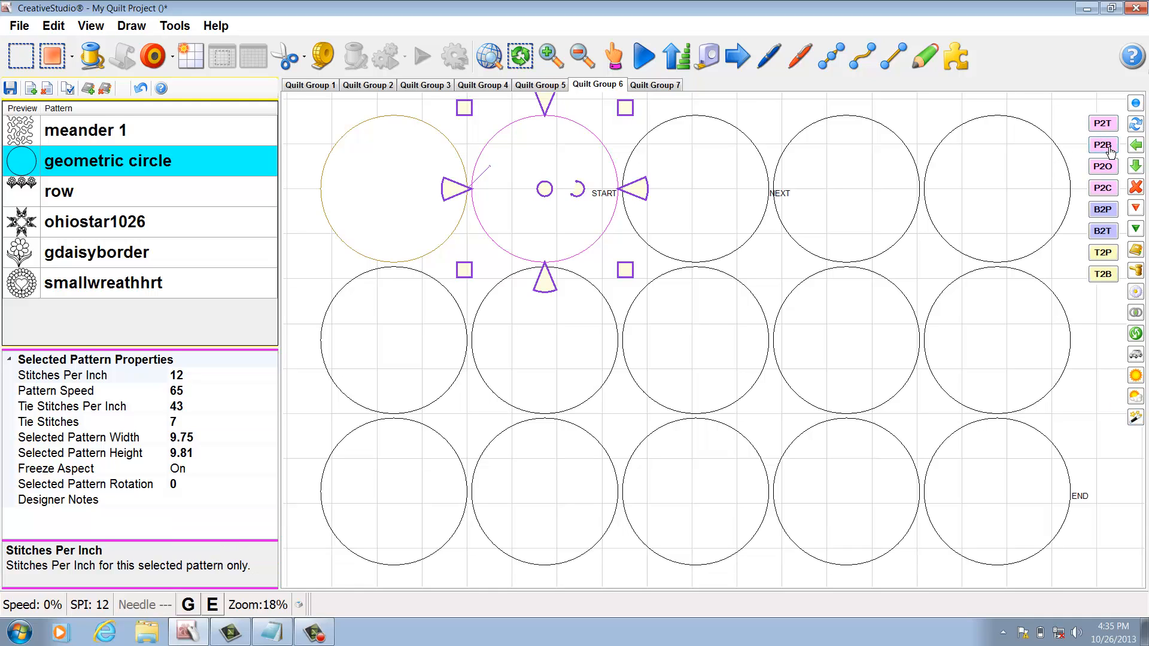
{"action": "left_click", "coordinate": [722, 152]}
{"action": "left_click", "coordinate": [1137, 418]}
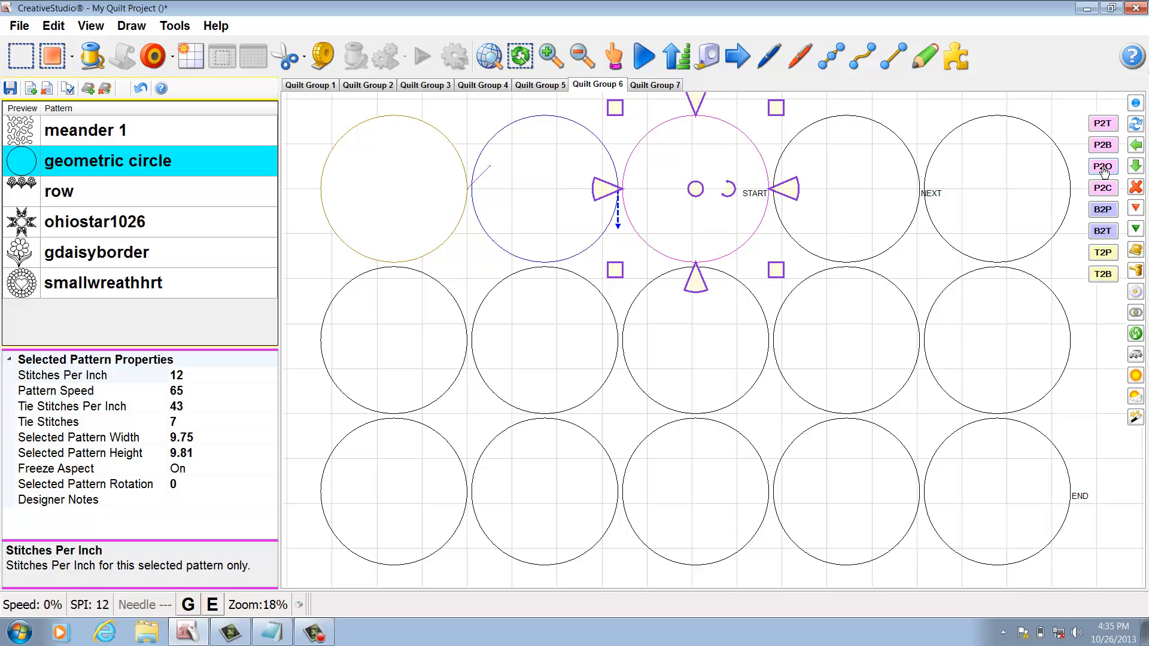
{"action": "left_click", "coordinate": [1089, 369]}
- Apply the P2O conversion to the upper-left heart wreath in Quilt Group 1
{"action": "left_click", "coordinate": [311, 84]}
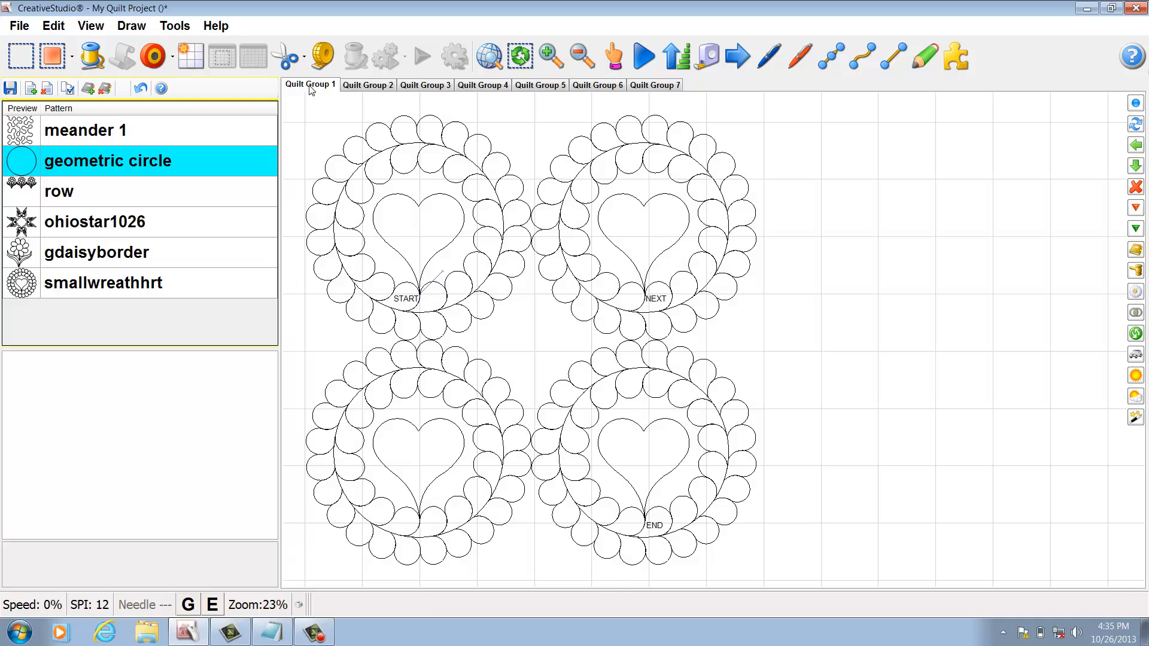
{"action": "left_click", "coordinate": [455, 192]}
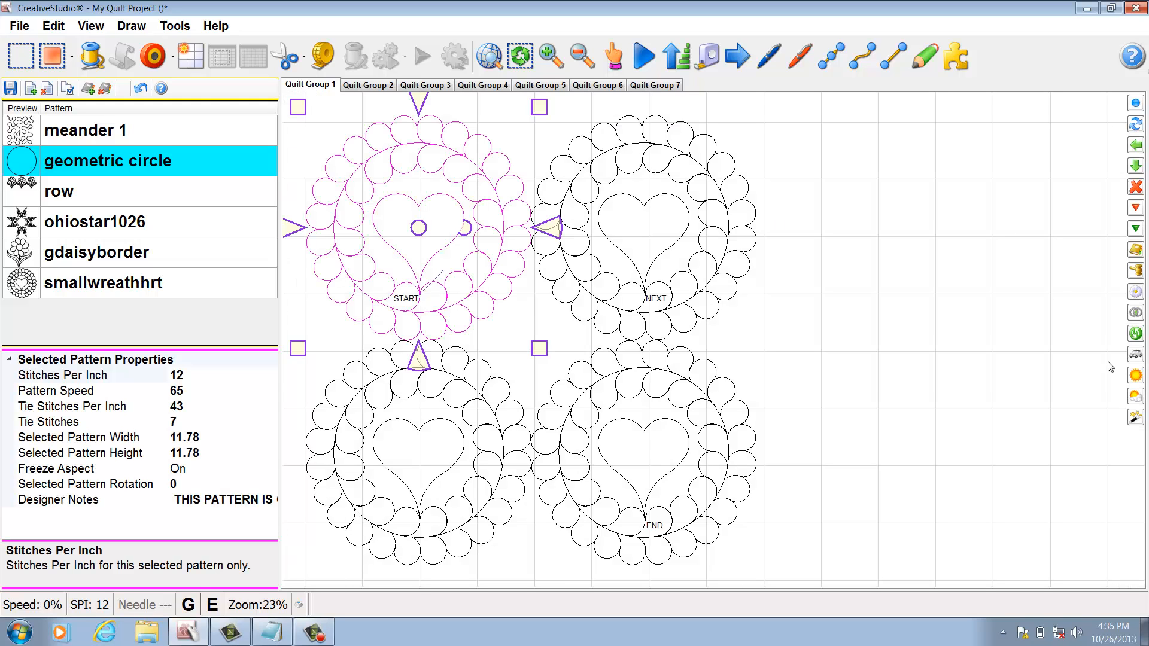
{"action": "left_click", "coordinate": [1136, 417]}
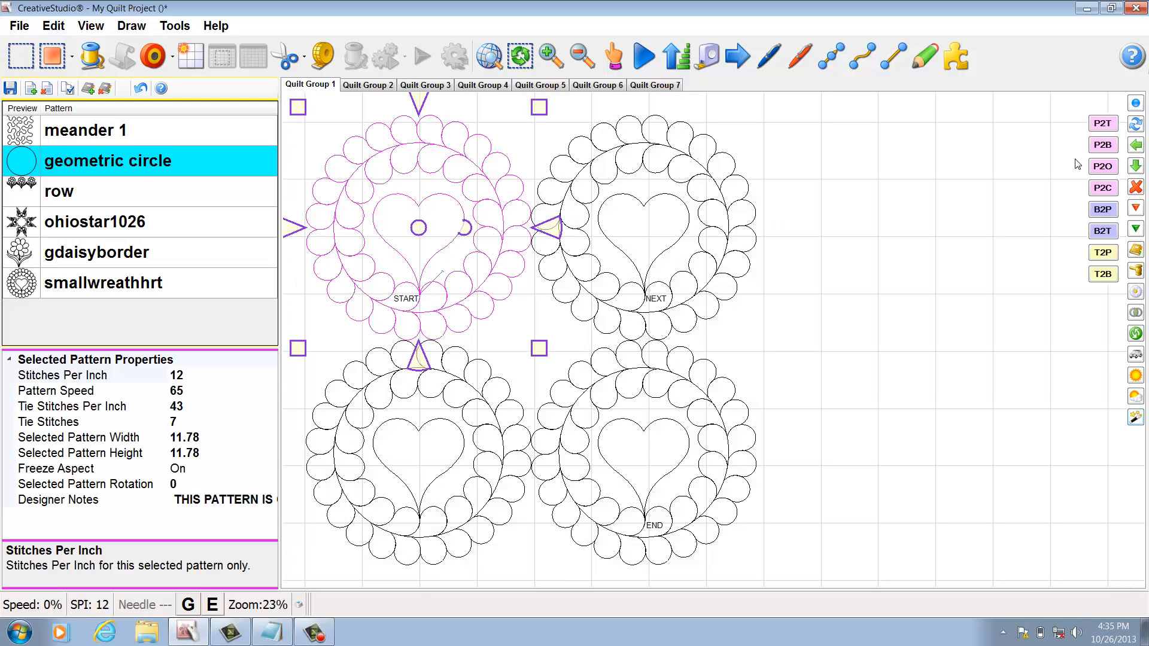
{"action": "left_click", "coordinate": [1104, 167]}
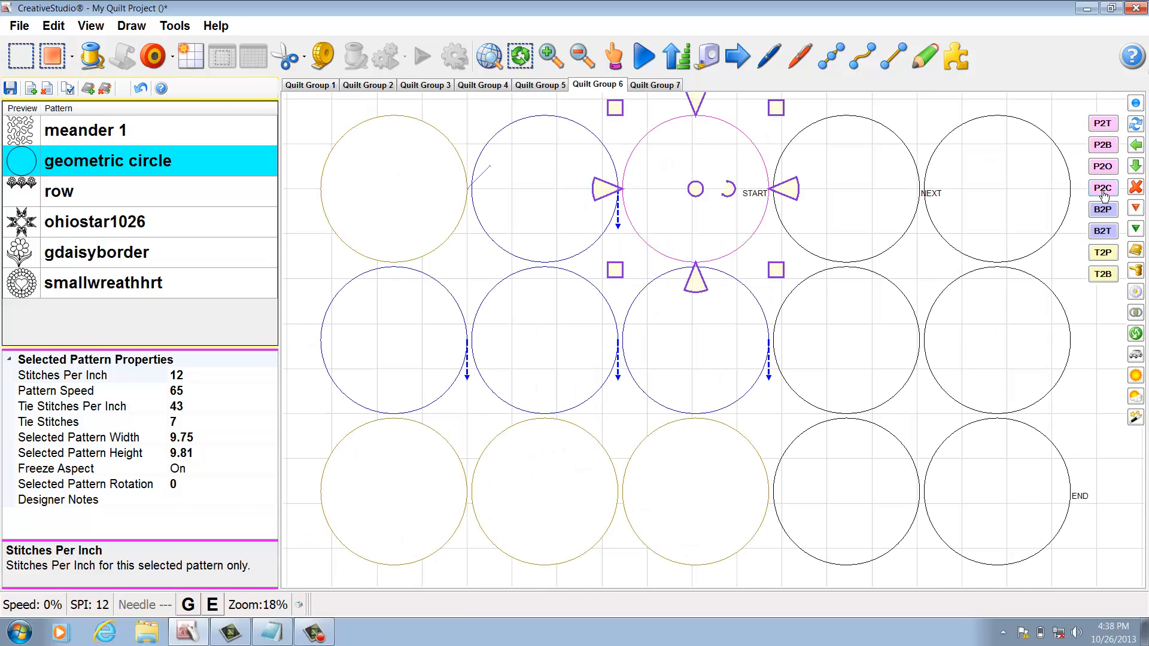
- Try Divide Pattern on the third circle of the top row in Quilt Group 6, and apply the P2C conversion to it
{"action": "right_click", "coordinate": [711, 142]}
{"action": "left_click", "coordinate": [779, 293]}
{"action": "left_click", "coordinate": [1109, 190]}
- Divide the P2C-converted circle at a point on its upper-right arc, and select each of the resulting sections
{"action": "right_click", "coordinate": [726, 166]}
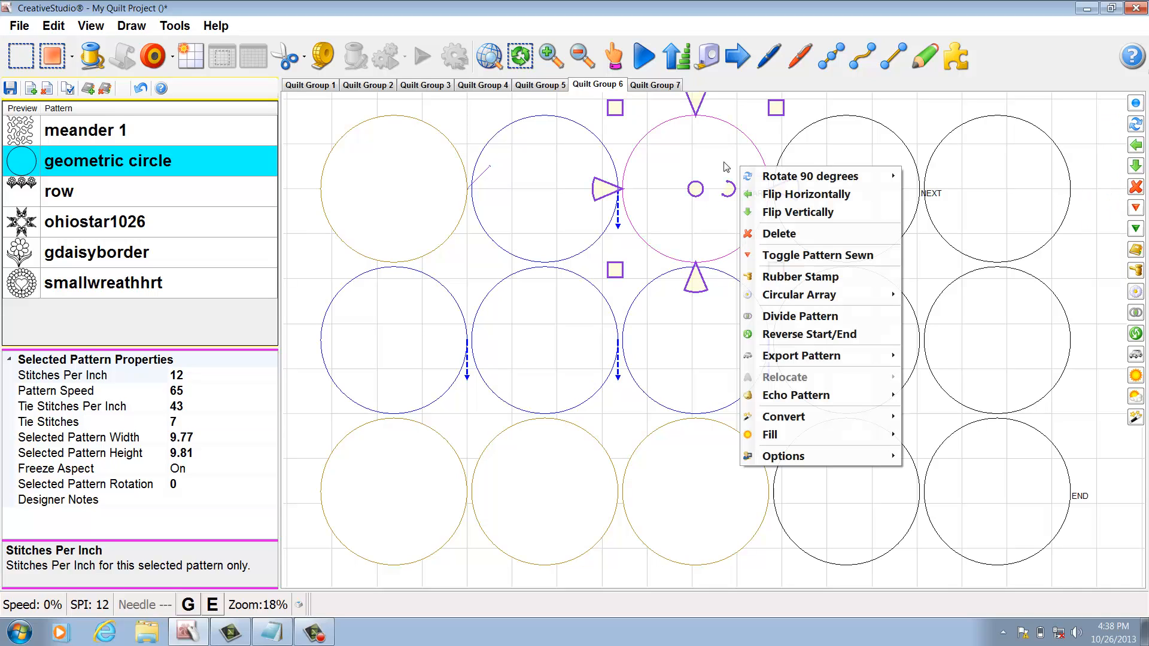
{"action": "left_click", "coordinate": [794, 317]}
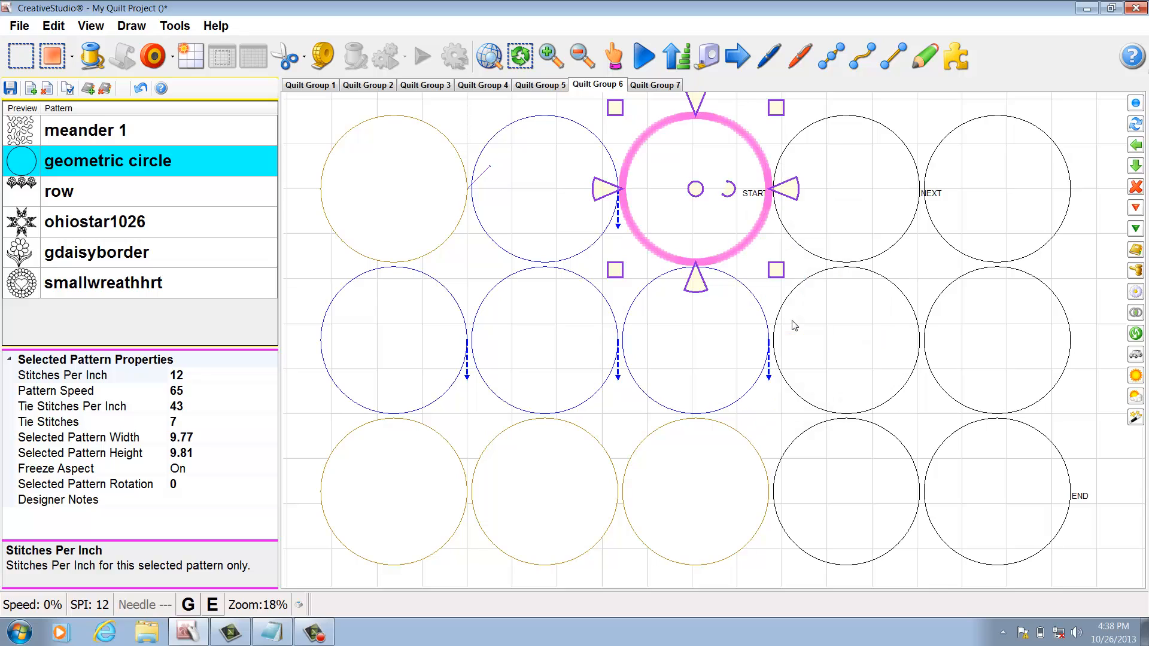
{"action": "left_click", "coordinate": [761, 154]}
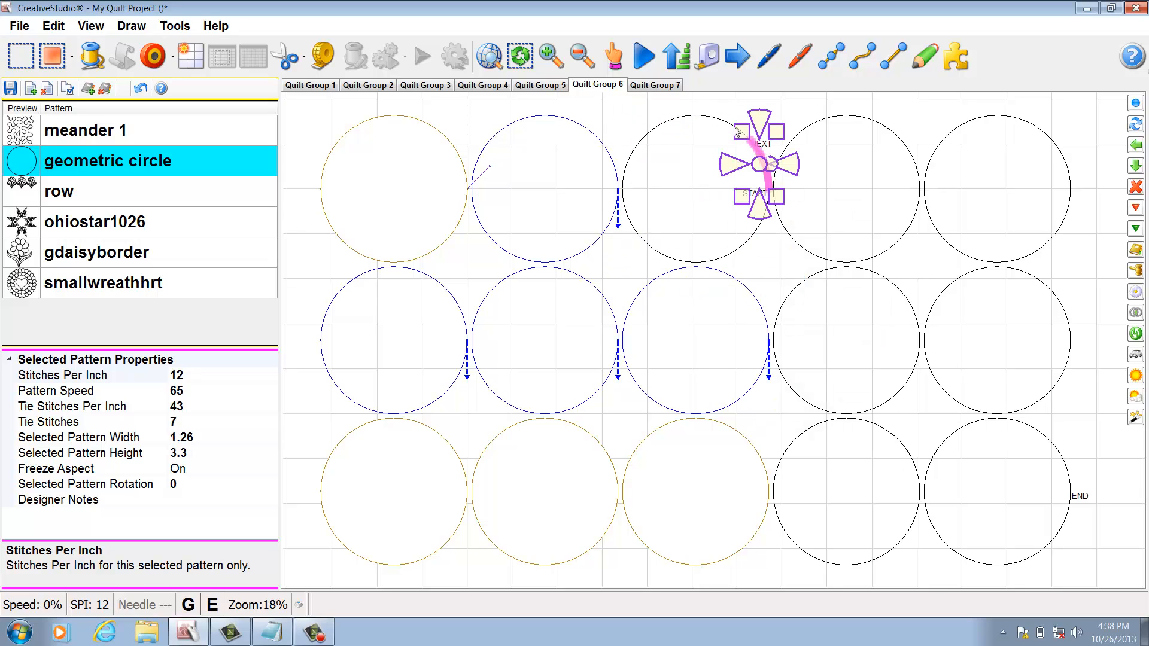
{"action": "left_click", "coordinate": [762, 154]}
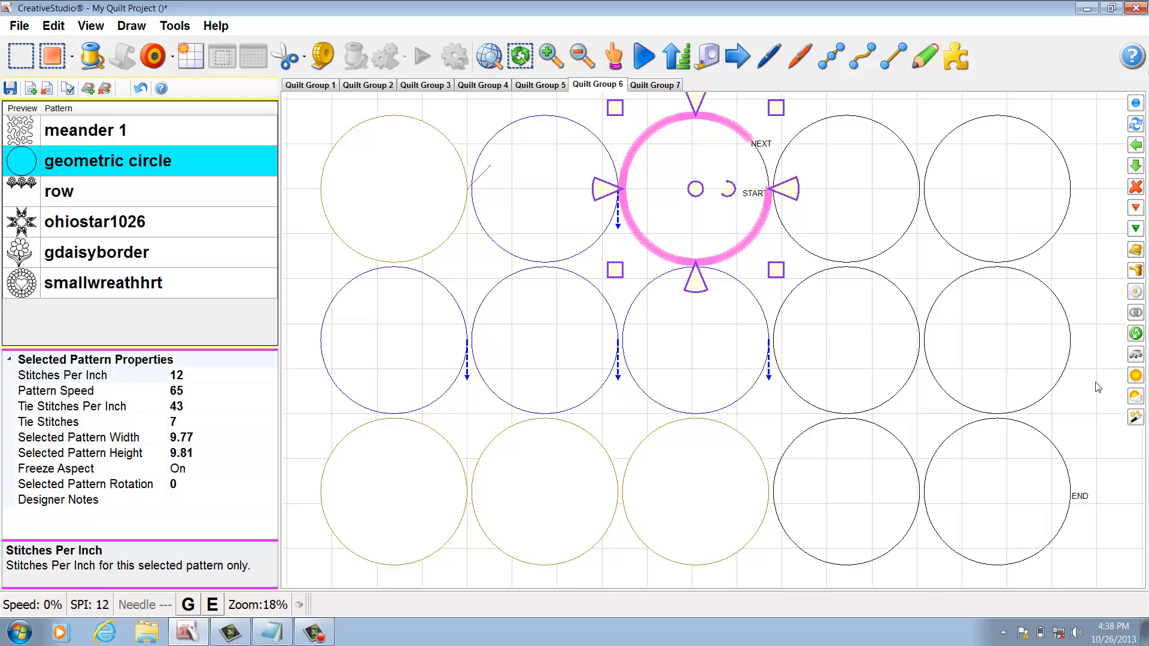
- Convert the first boundary circle of the middle row to a pattern
{"action": "left_click", "coordinate": [468, 370]}
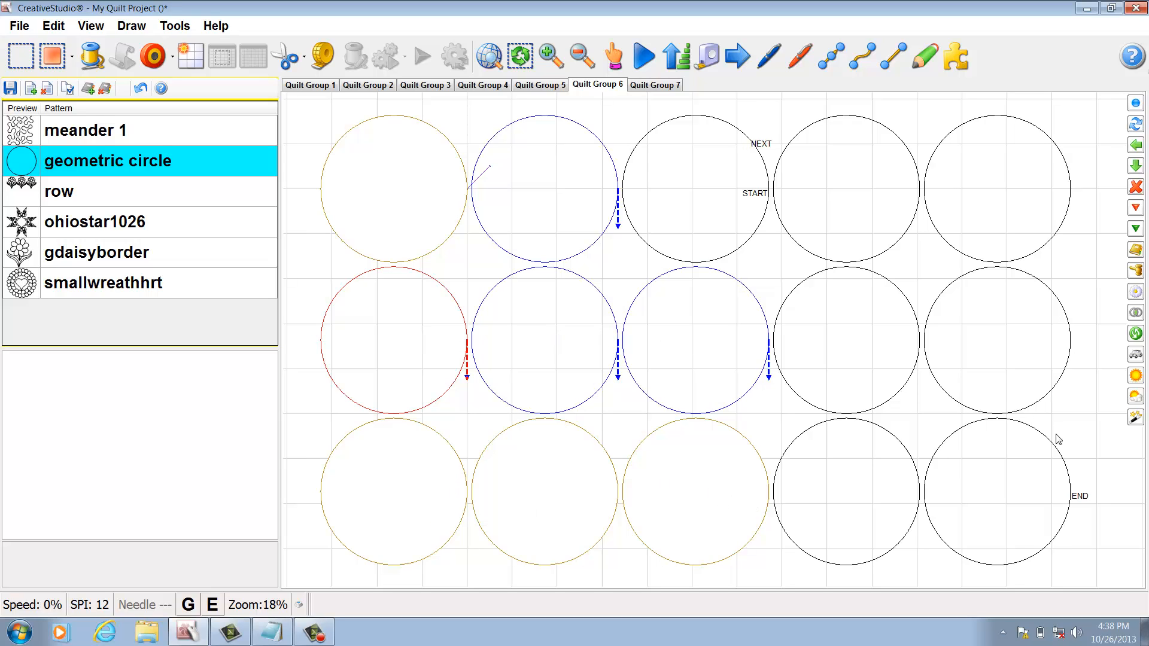
{"action": "left_click", "coordinate": [1139, 421]}
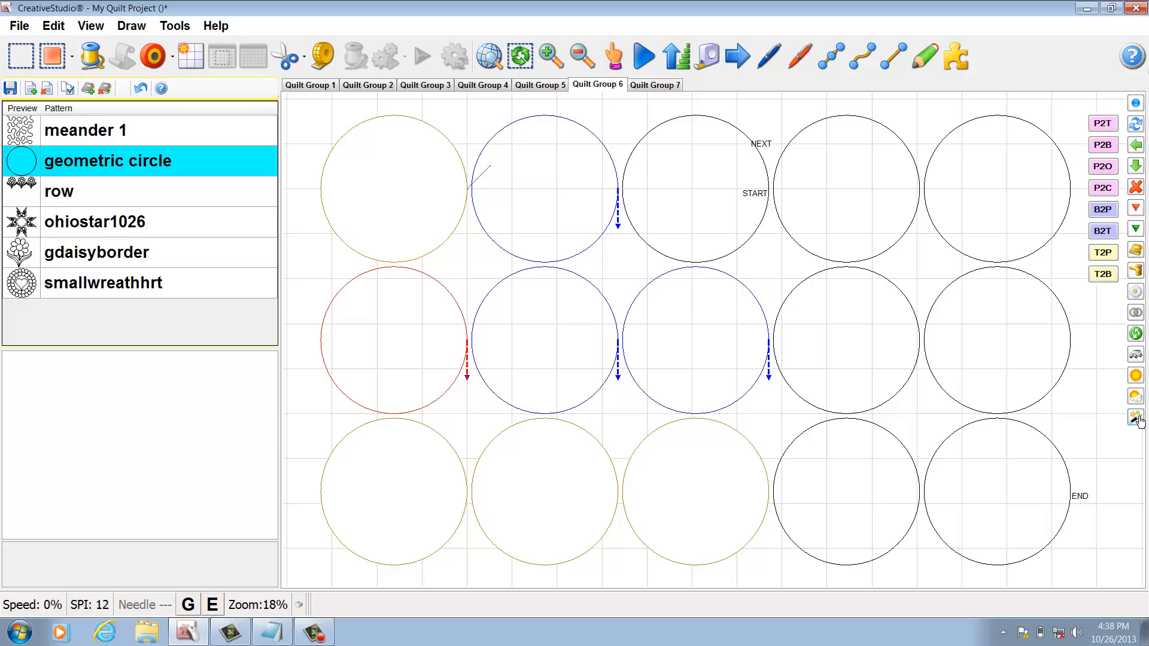
{"action": "left_click", "coordinate": [1105, 211]}
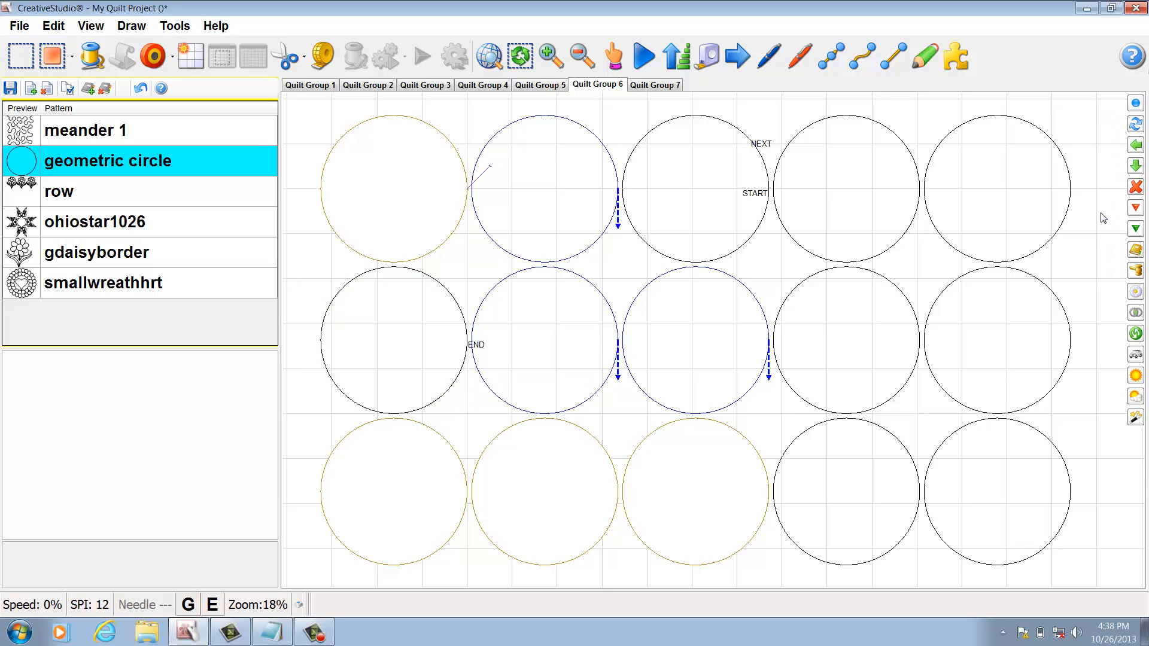
- Convert the second boundary circle of the middle row to a trim
{"action": "left_click", "coordinate": [534, 361]}
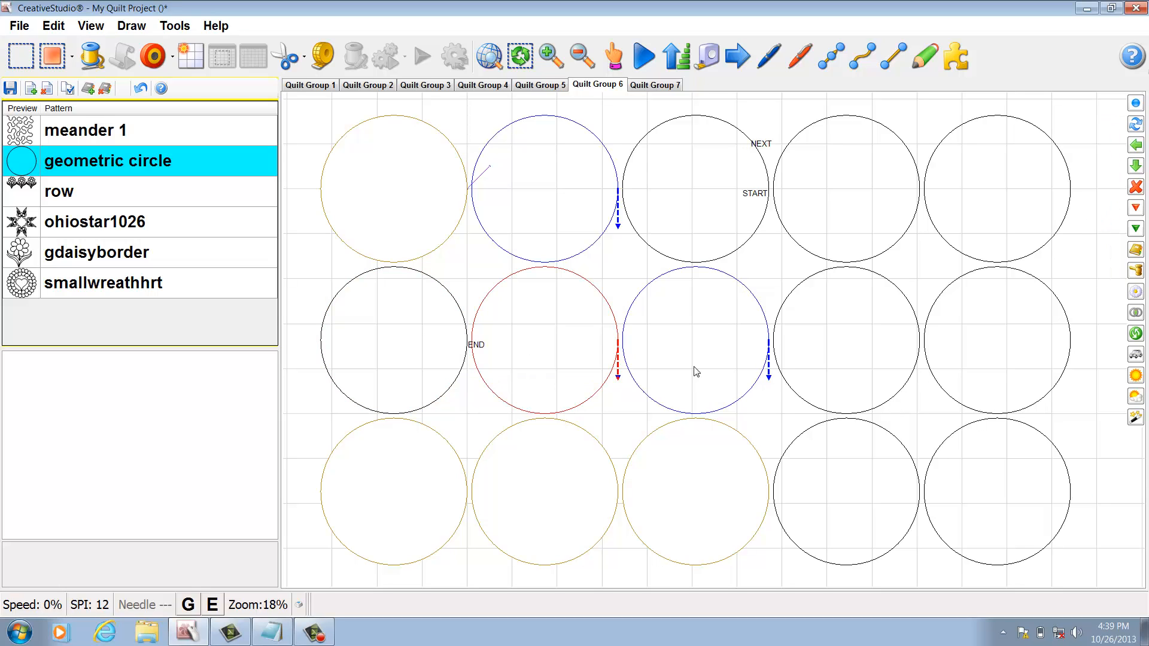
{"action": "left_click", "coordinate": [1139, 419]}
{"action": "left_click", "coordinate": [1108, 237]}
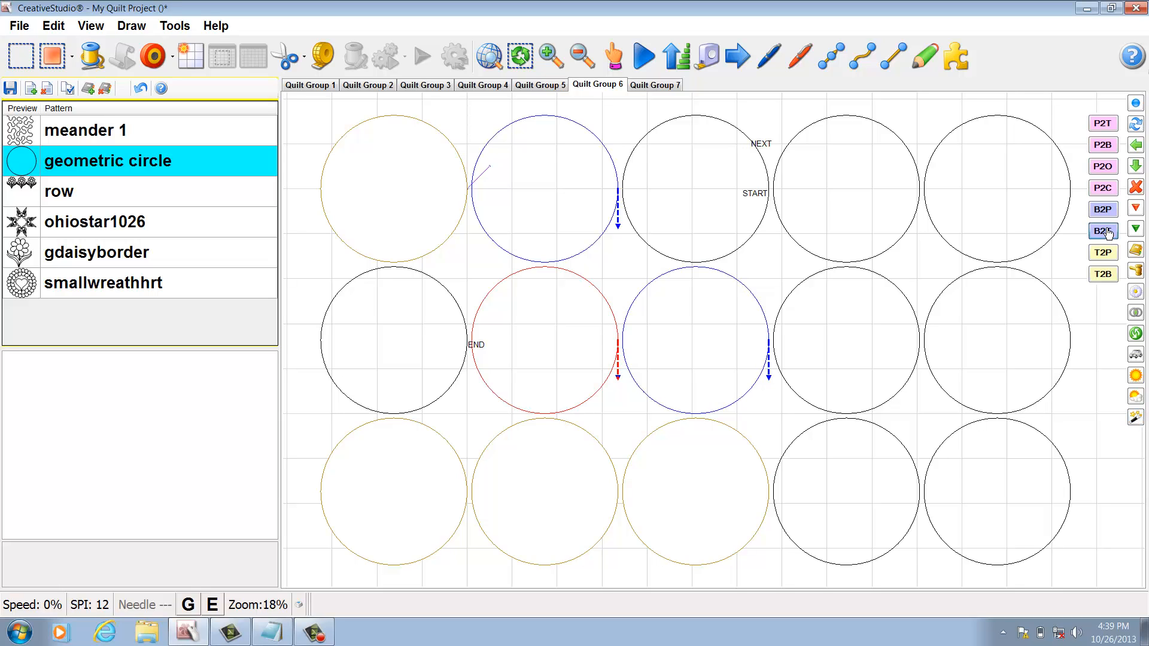
- Convert the first trim circle of the bottom row to a pattern
{"action": "left_click", "coordinate": [415, 495]}
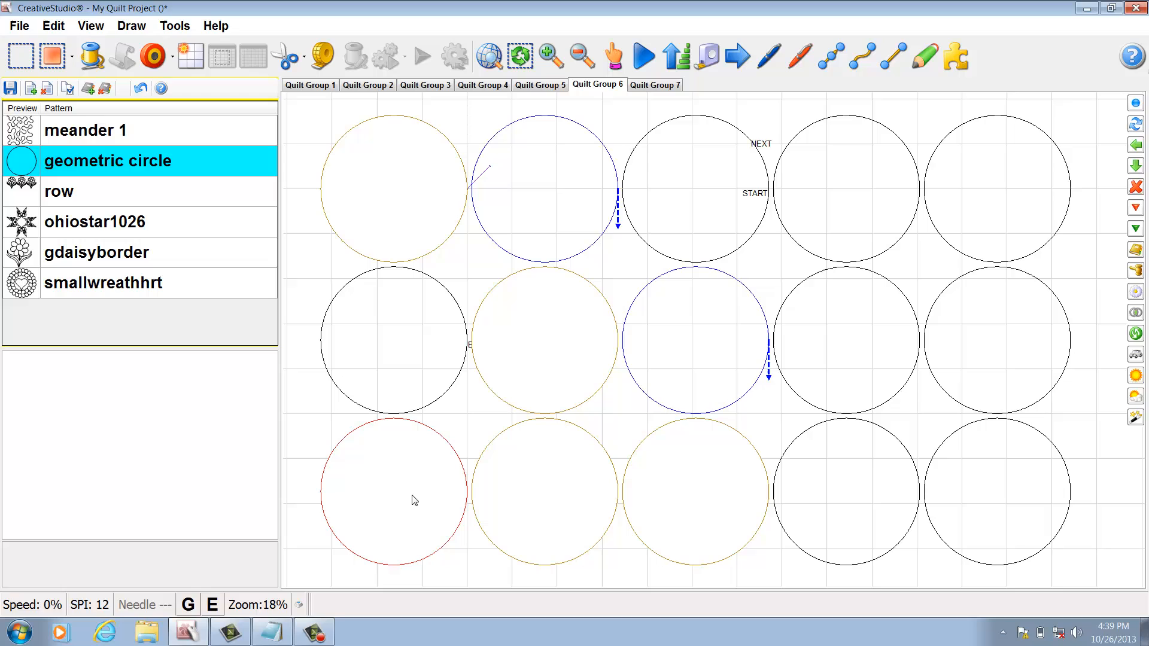
{"action": "left_click", "coordinate": [1136, 418]}
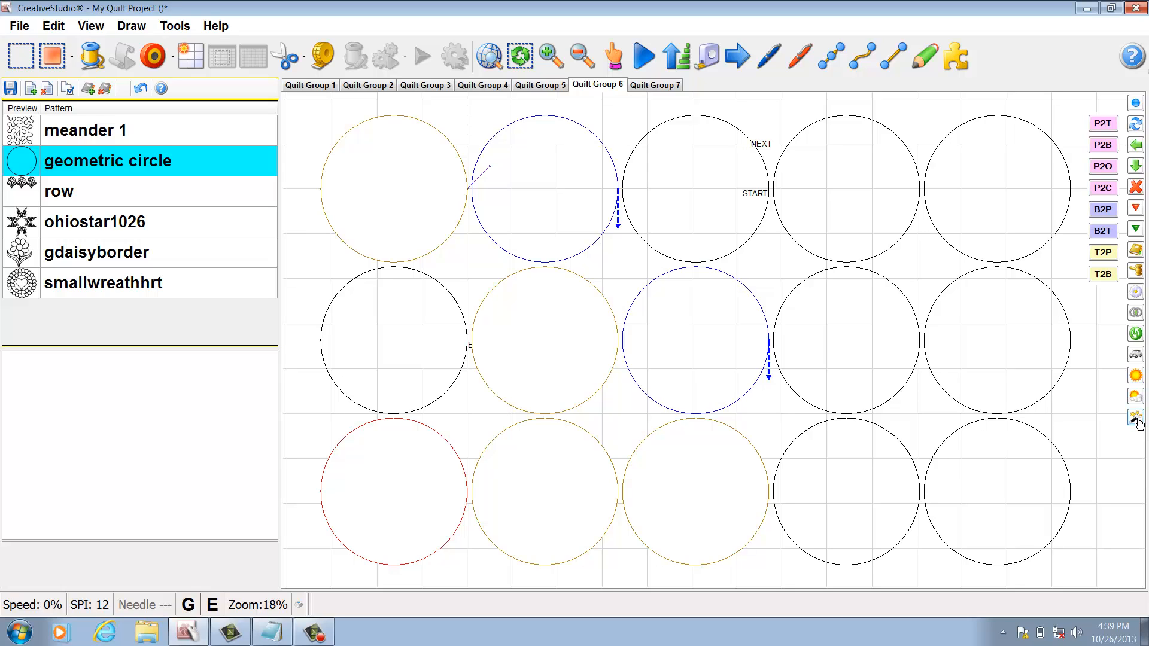
{"action": "left_click", "coordinate": [1112, 254]}
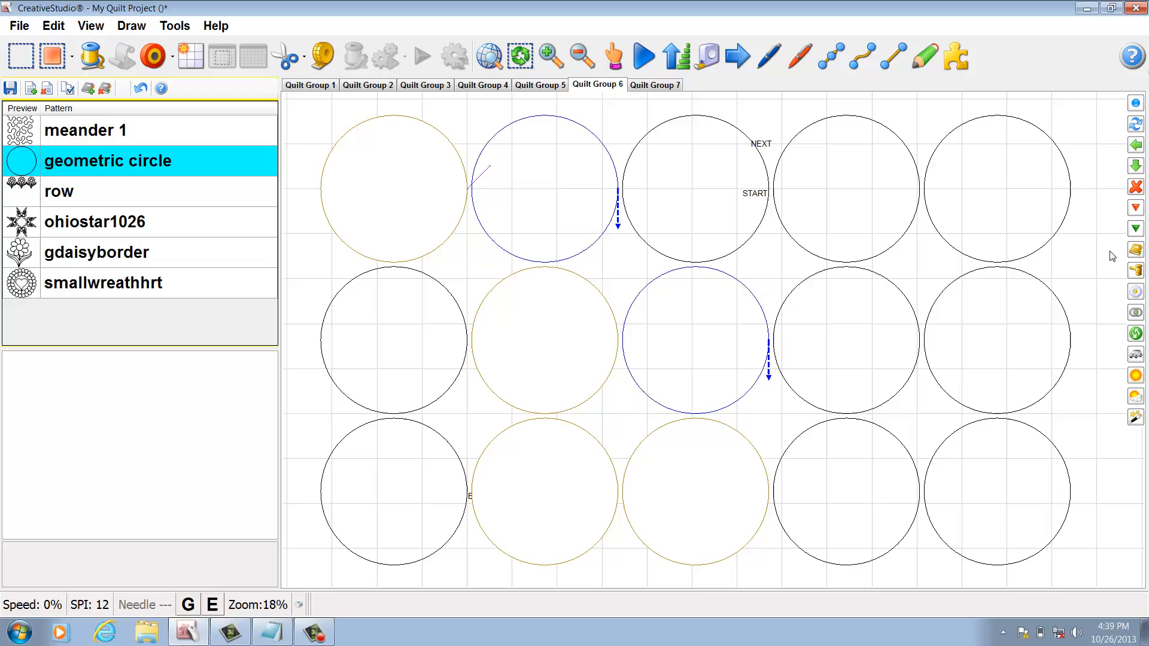
- Convert the second trim circle of the bottom row to a boundary
{"action": "left_click", "coordinate": [606, 496]}
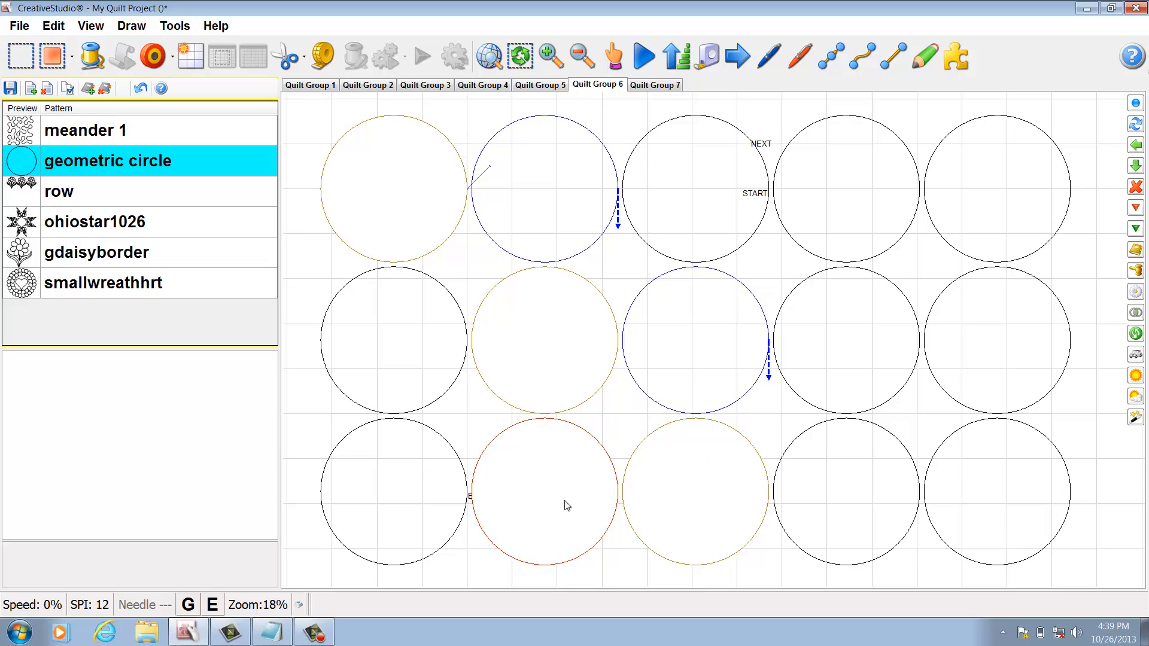
{"action": "left_click", "coordinate": [1141, 418]}
{"action": "left_click", "coordinate": [1104, 276]}
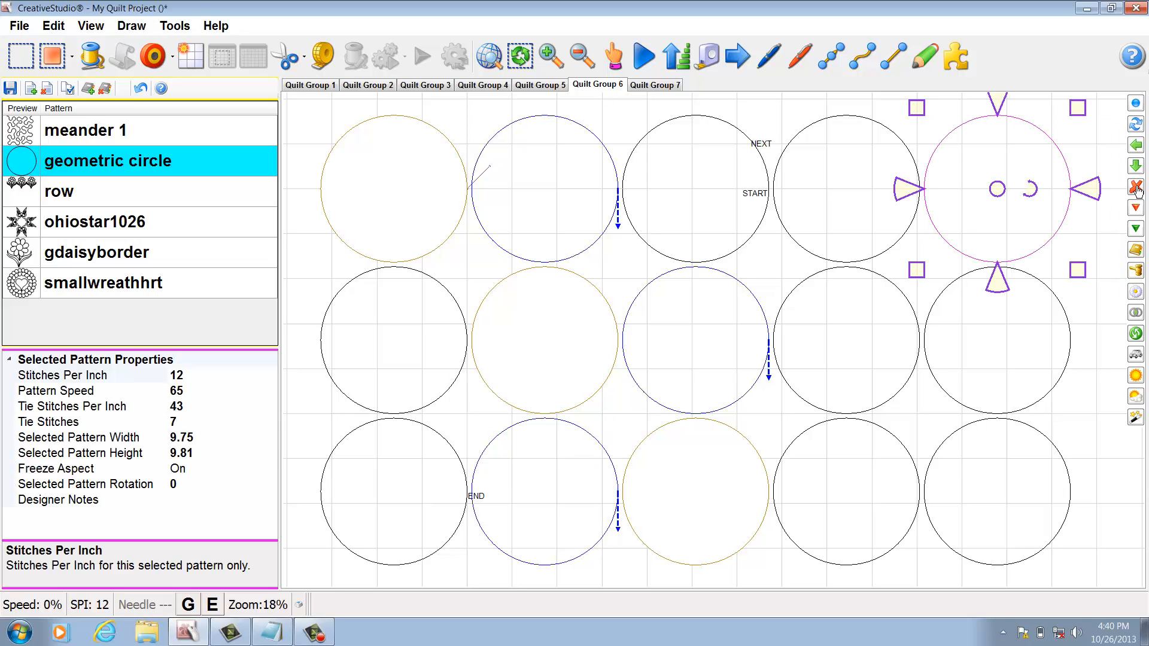
- Delete the three circles in the far-right column of Quilt Group 6 one by one
{"action": "left_click", "coordinate": [1136, 188]}
{"action": "left_click", "coordinate": [1029, 322]}
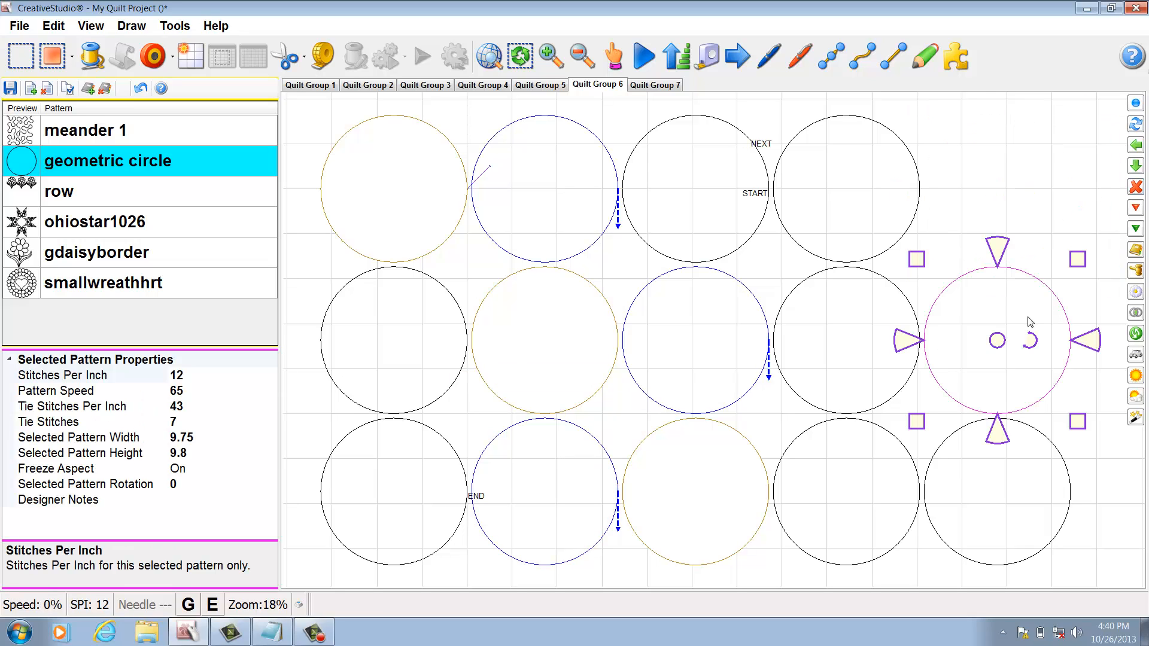
{"action": "left_click", "coordinate": [1137, 188]}
{"action": "left_click", "coordinate": [1052, 441]}
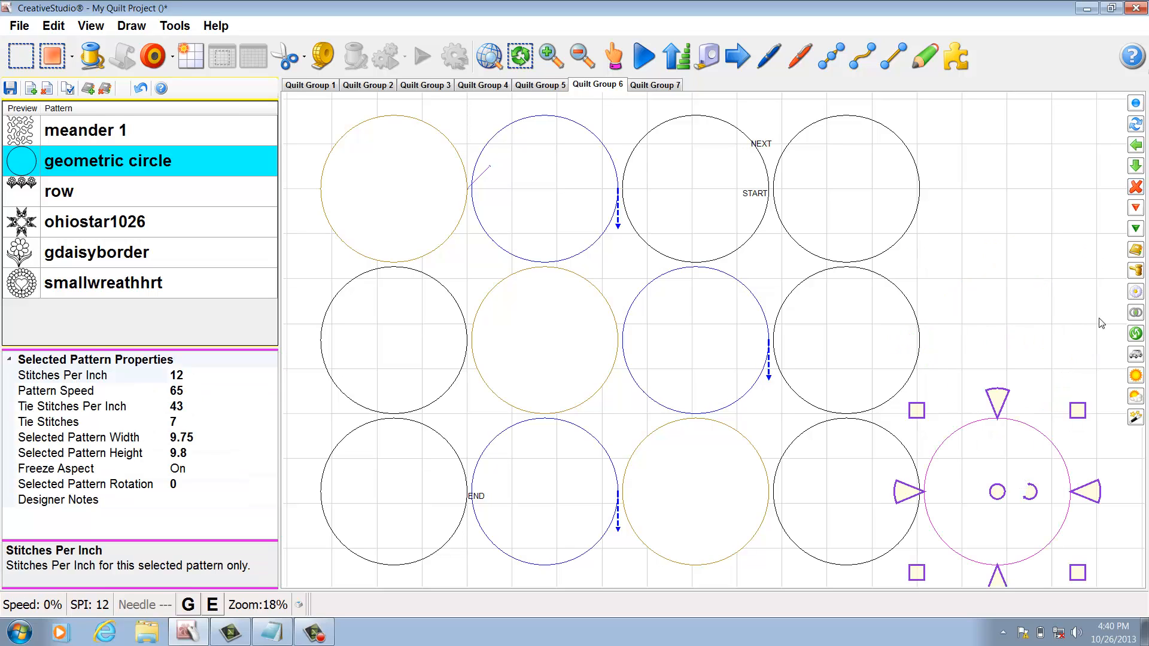
{"action": "left_click", "coordinate": [1140, 196]}
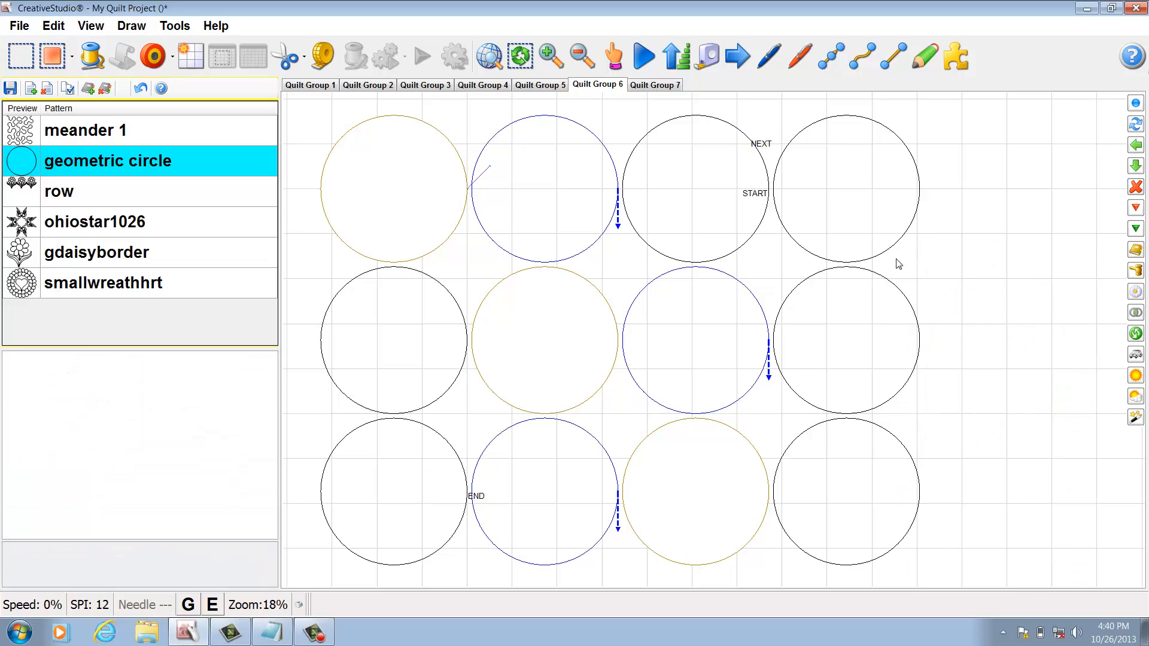
- Undo the three circle deletions in the far-right column
{"action": "left_click", "coordinate": [142, 90]}
{"action": "left_click", "coordinate": [142, 90]}
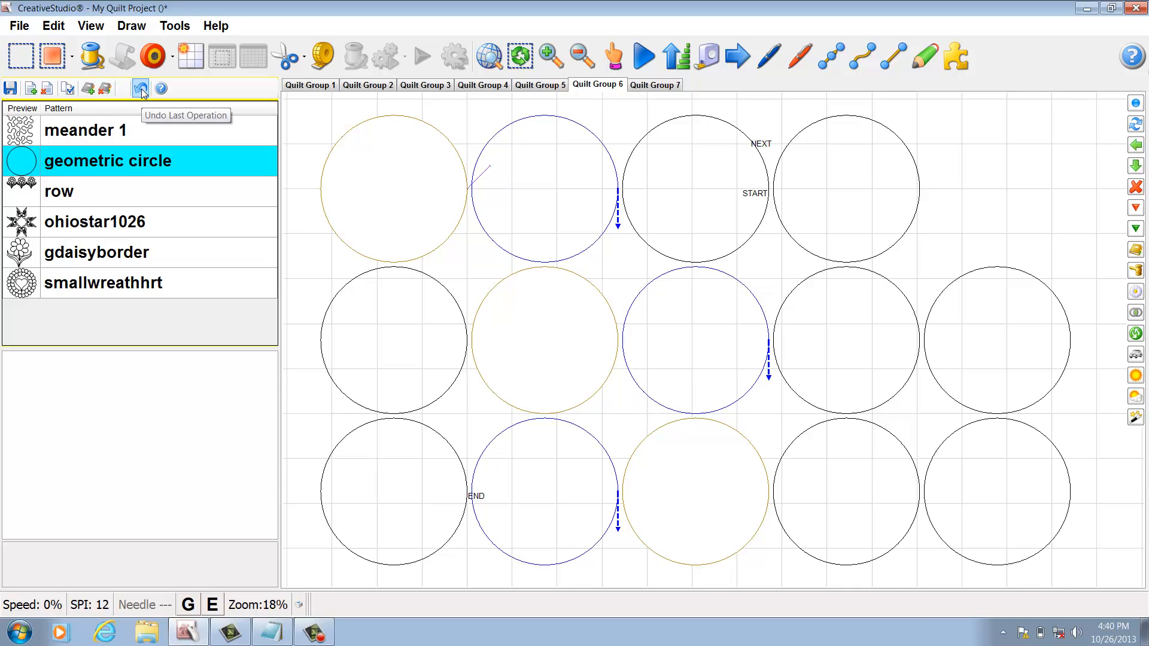
{"action": "left_click", "coordinate": [141, 90]}
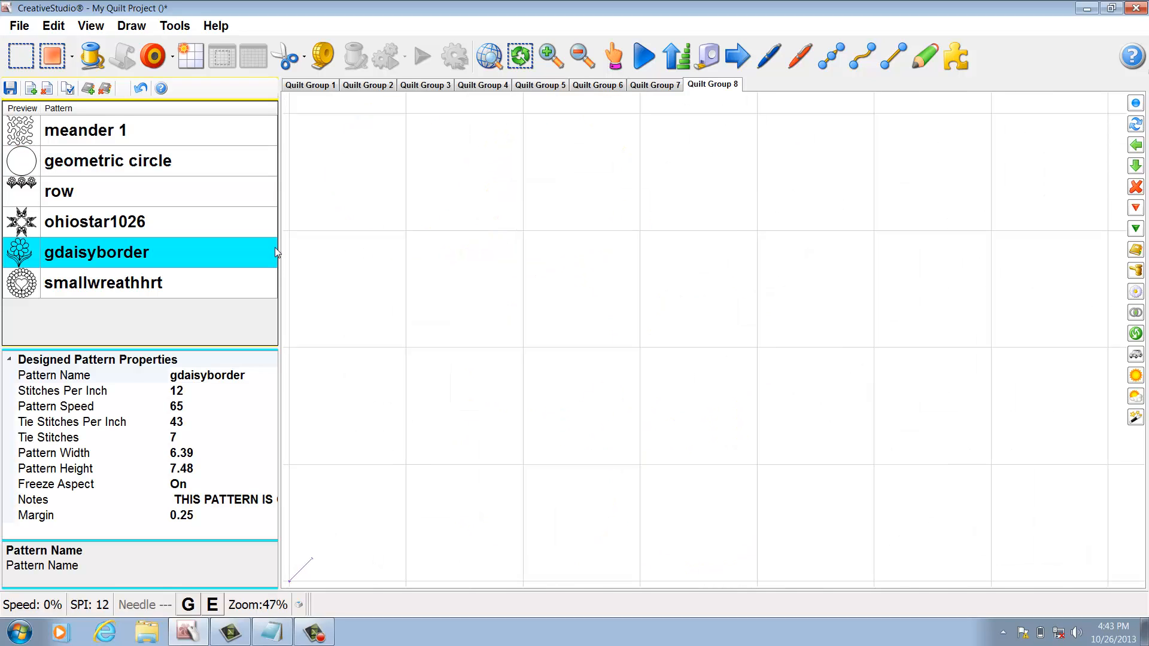
- Narrow the pattern list and properties area to widen the Quilt Group 8 workspace
{"action": "left_click_drag", "start_coordinate": [280, 254], "coordinate": [235, 268]}
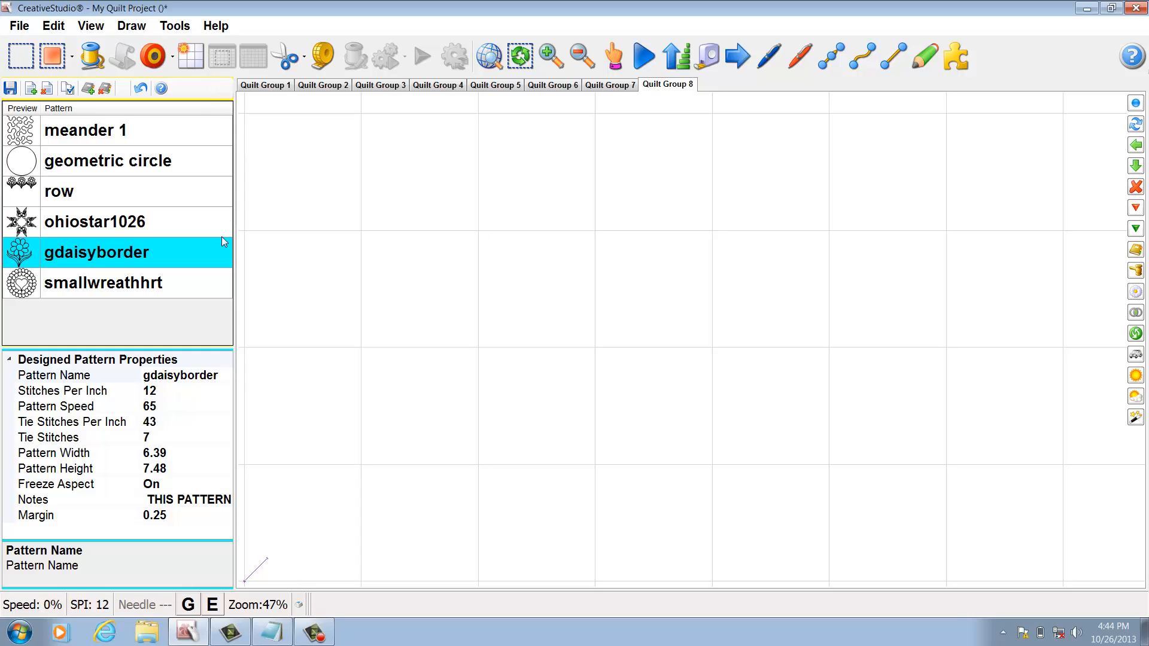
{"action": "mouse_move", "coordinate": [234, 344]}
{"action": "left_mouse_down"}
{"action": "mouse_move", "coordinate": [31, 352]}
{"action": "mouse_move", "coordinate": [167, 336]}
{"action": "mouse_move", "coordinate": [241, 342]}
{"action": "left_mouse_up"}
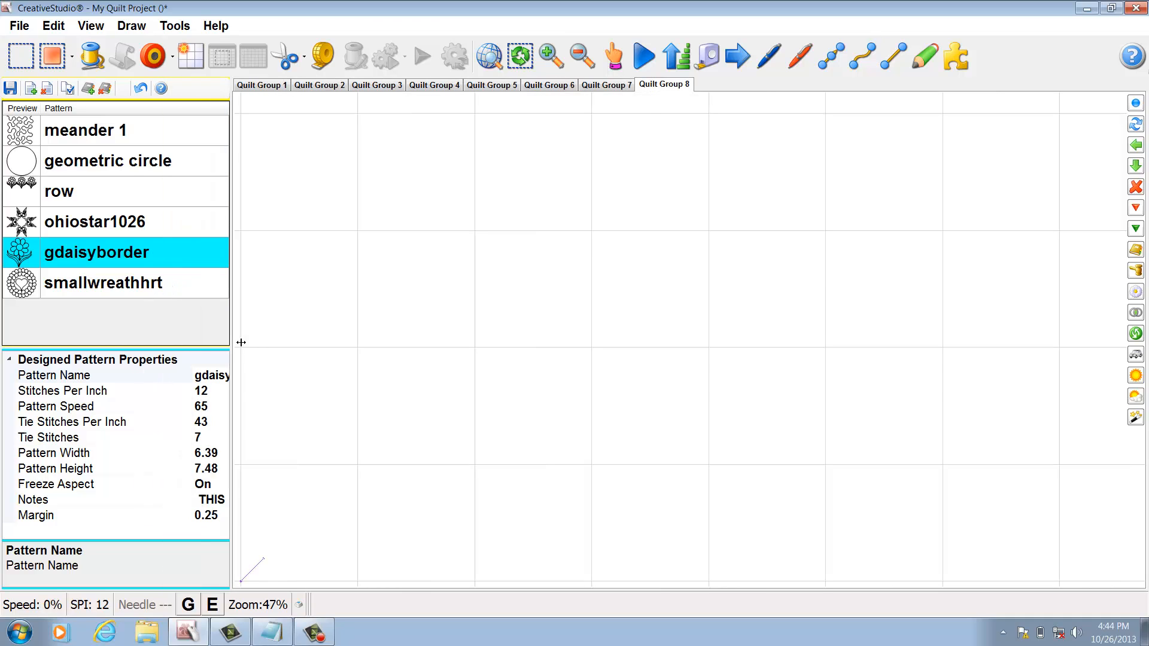
{"action": "mouse_move", "coordinate": [204, 348]}
{"action": "left_mouse_down"}
{"action": "mouse_move", "coordinate": [202, 316]}
{"action": "mouse_move", "coordinate": [210, 384]}
{"action": "mouse_move", "coordinate": [209, 336]}
{"action": "left_mouse_up"}
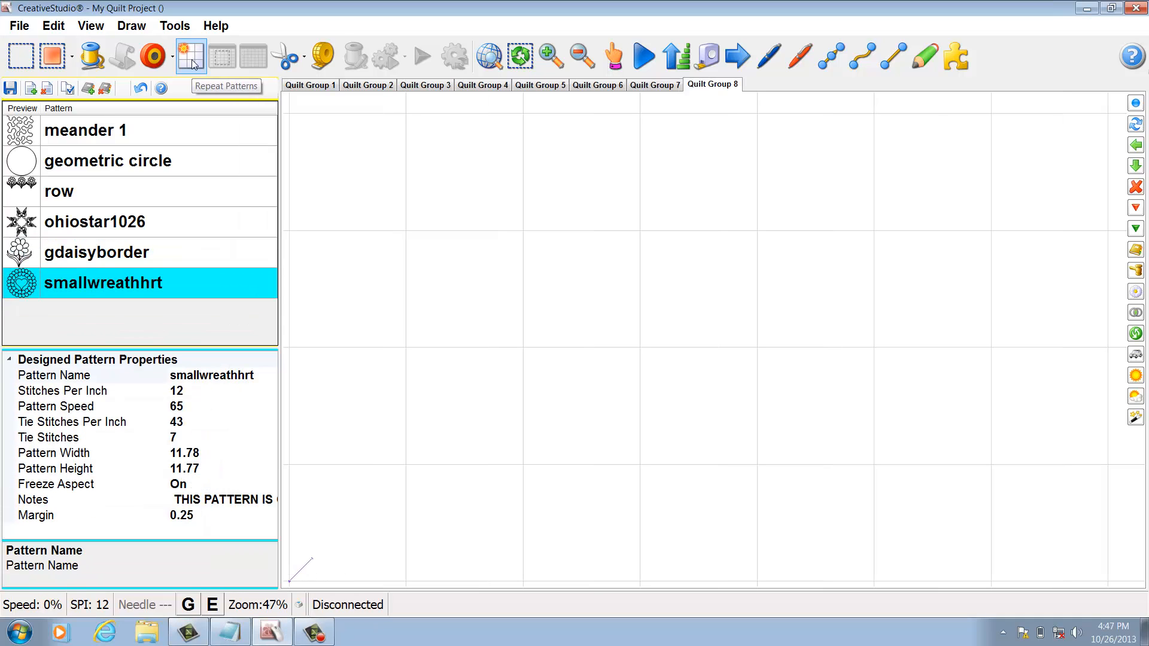
- Place the smallwreathhrt pattern in Quilt Group 8 with Repeat Patterns, accepting the Startpoint reference point
{"action": "left_click", "coordinate": [191, 60]}
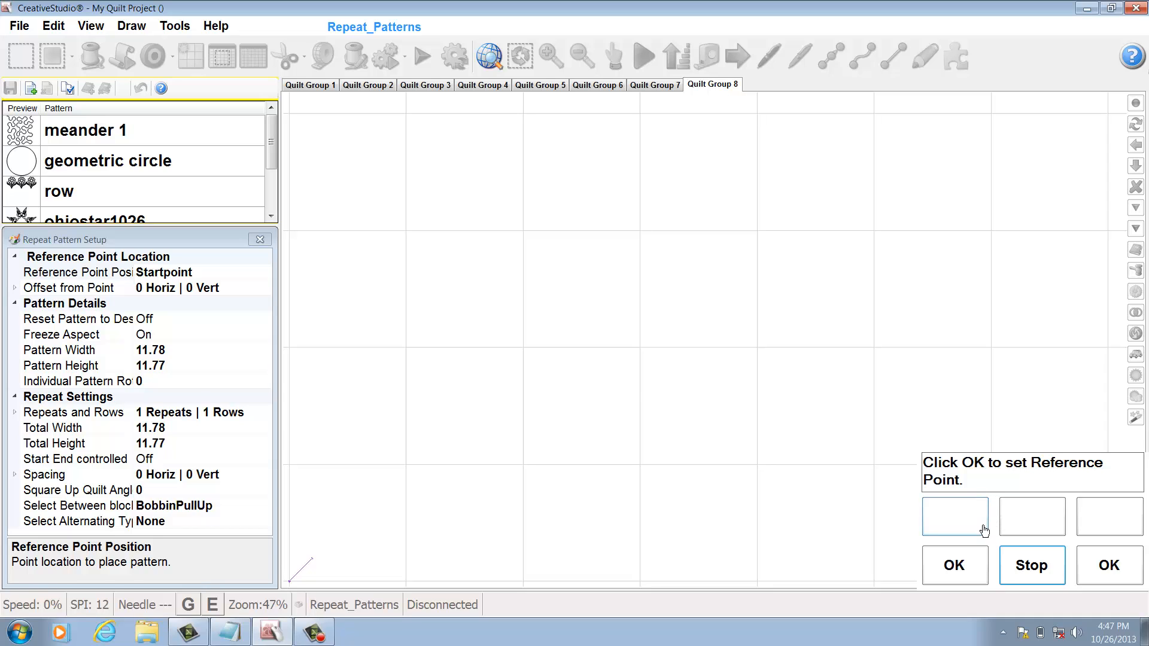
{"action": "left_click", "coordinate": [969, 567]}
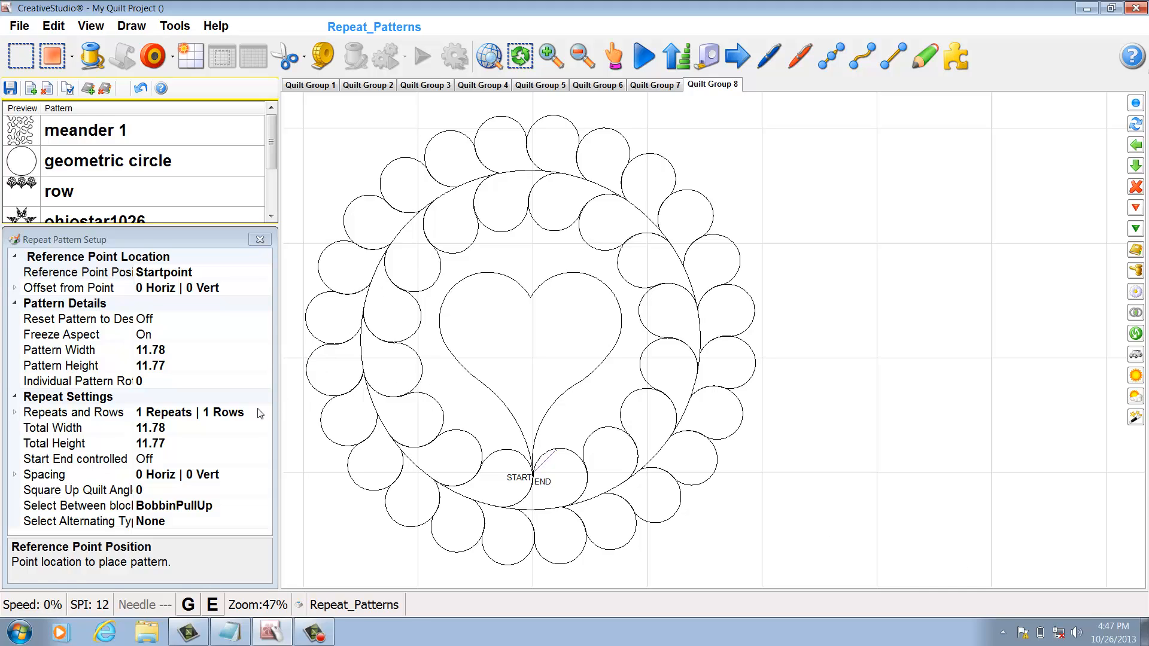
- Increase the wreath pattern's width in increments to 13.28
{"action": "left_click", "coordinate": [249, 352]}
{"action": "left_click", "coordinate": [265, 350]}
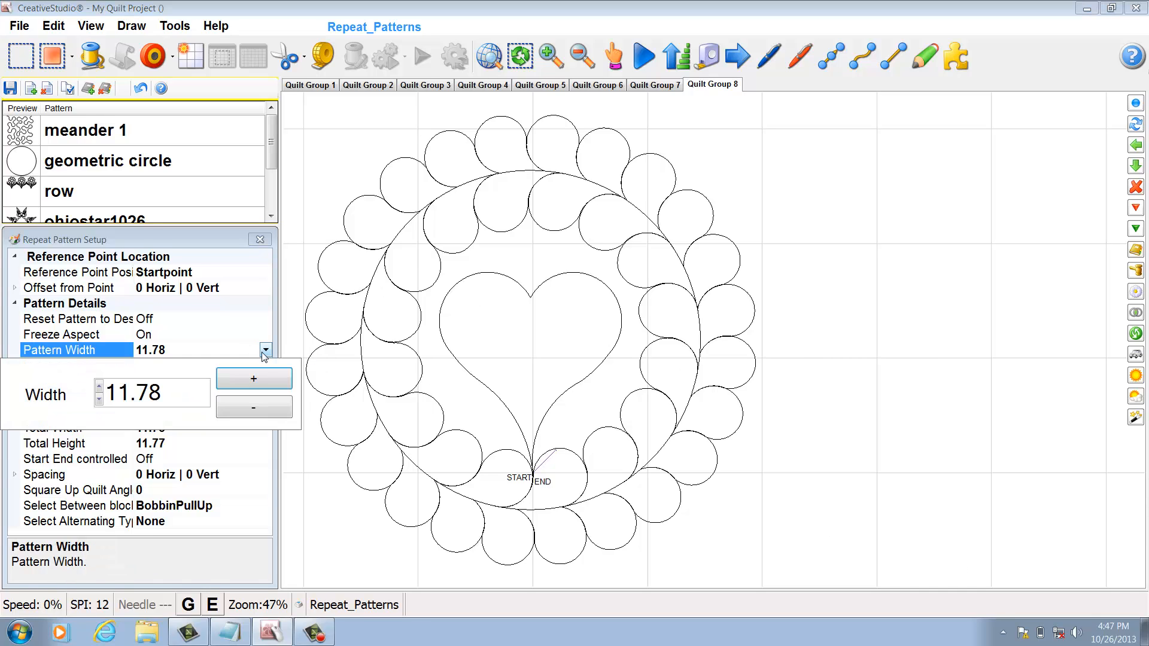
{"action": "left_click", "coordinate": [266, 352]}
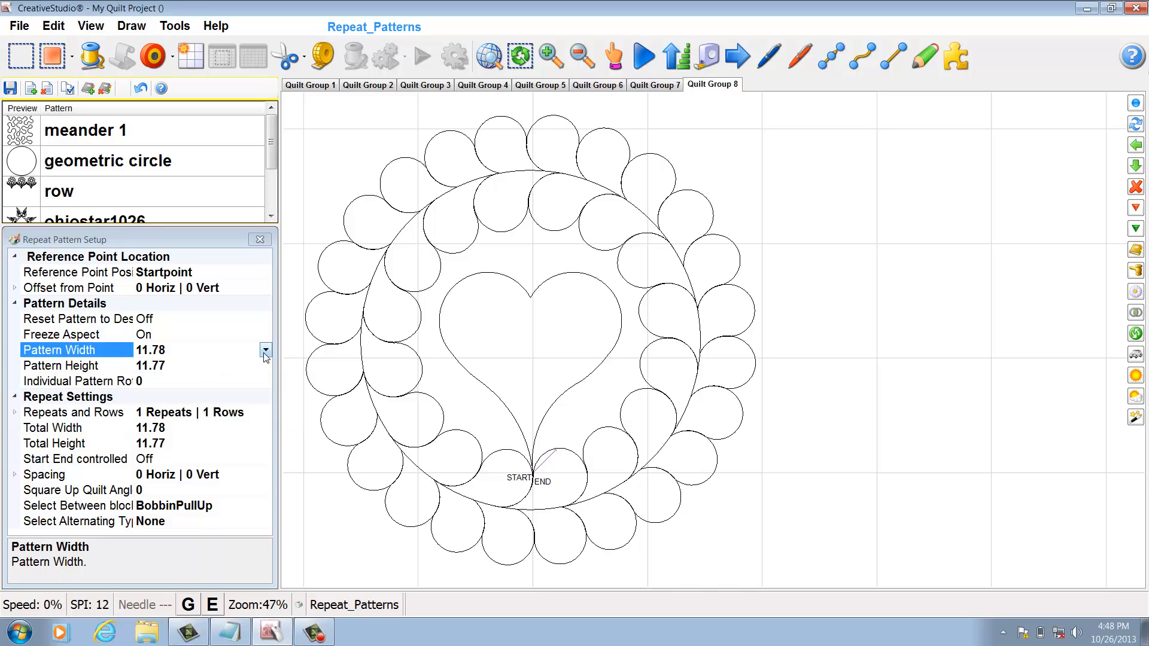
{"action": "left_click", "coordinate": [265, 352]}
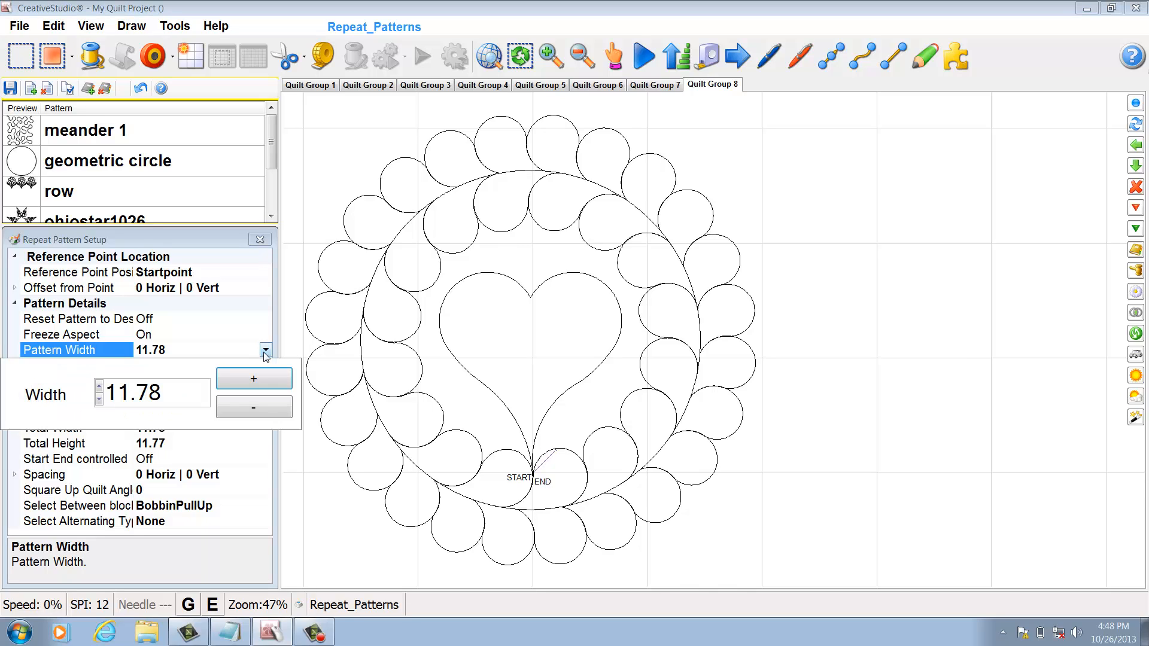
{"action": "left_click", "coordinate": [258, 383]}
{"action": "left_click", "coordinate": [259, 383]}
{"action": "left_click", "coordinate": [259, 383]}
{"action": "left_click", "coordinate": [259, 384]}
{"action": "left_click", "coordinate": [258, 383]}
{"action": "left_click", "coordinate": [259, 383]}
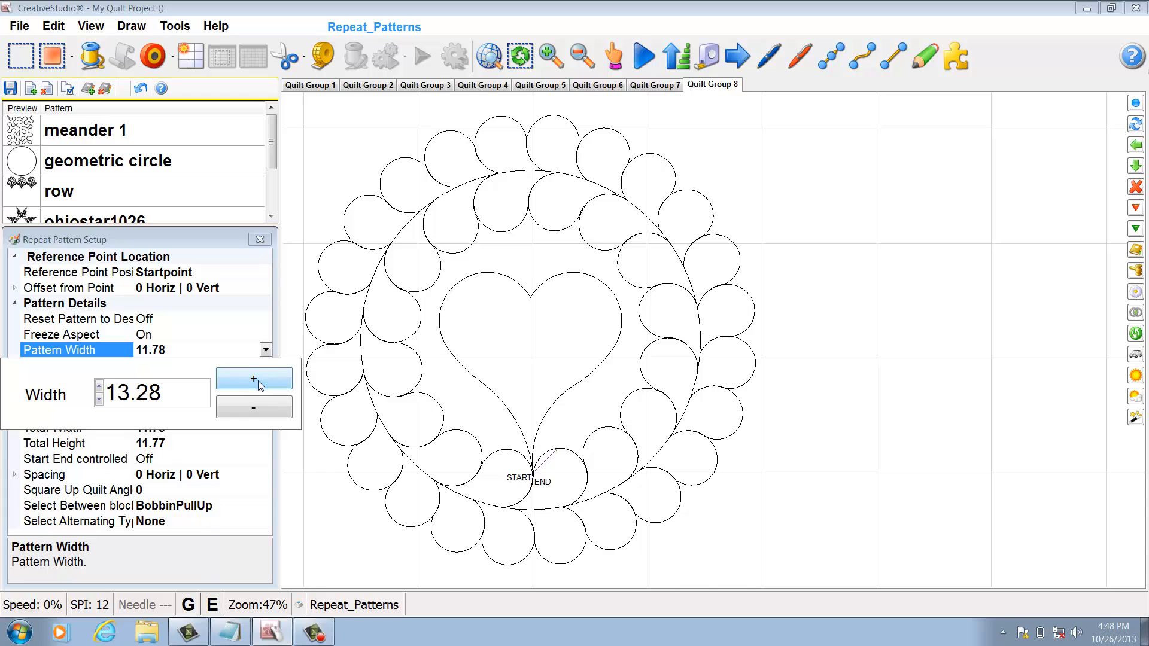
- Set the wreath pattern's width to 14
{"action": "double_click", "coordinate": [177, 400]}
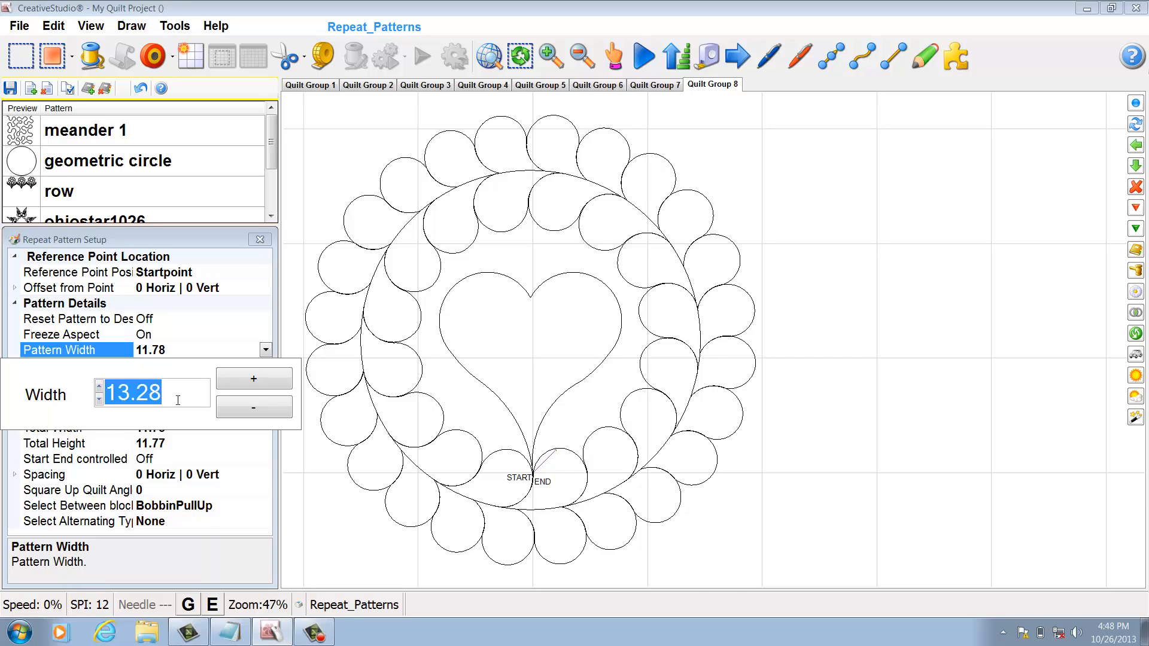
{"action": "type", "text": "14"}
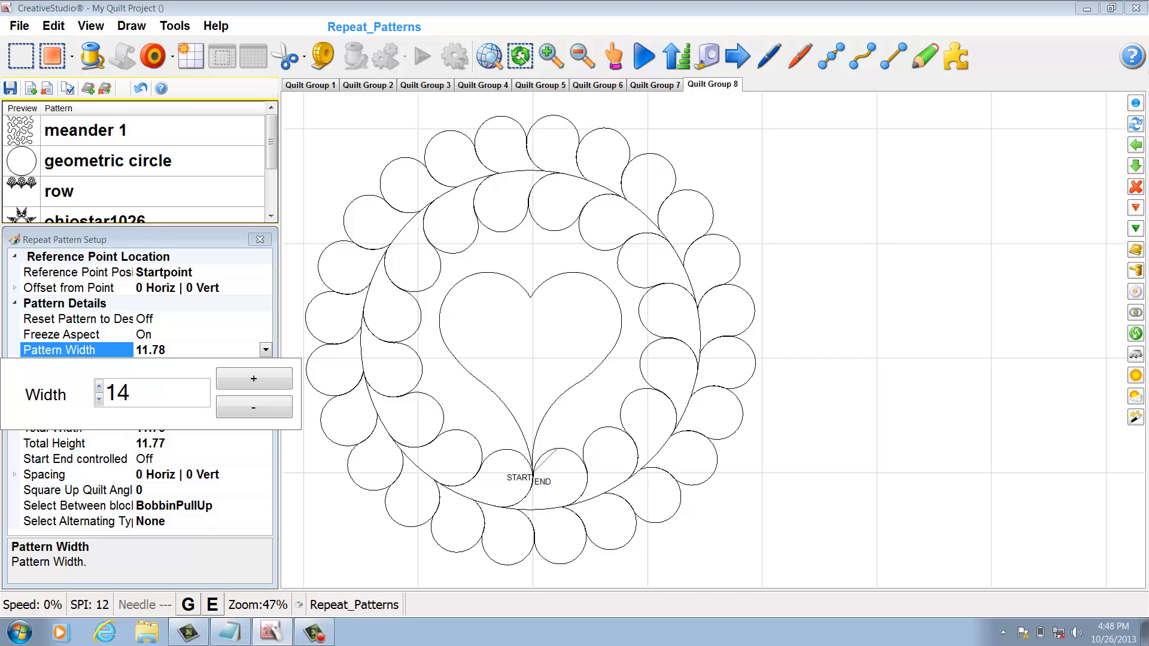
{"action": "key", "text": "Return"}
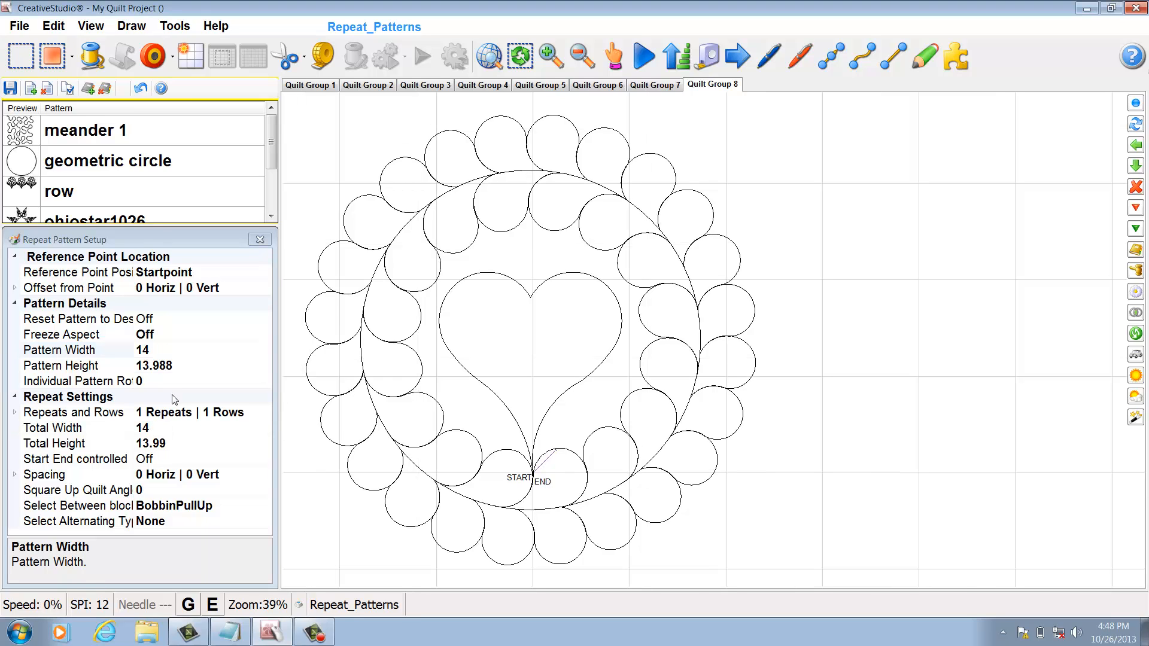
- Set the wreath layout to 3 repeats and 3 rows
{"action": "left_click", "coordinate": [265, 415]}
{"action": "left_click", "coordinate": [265, 414]}
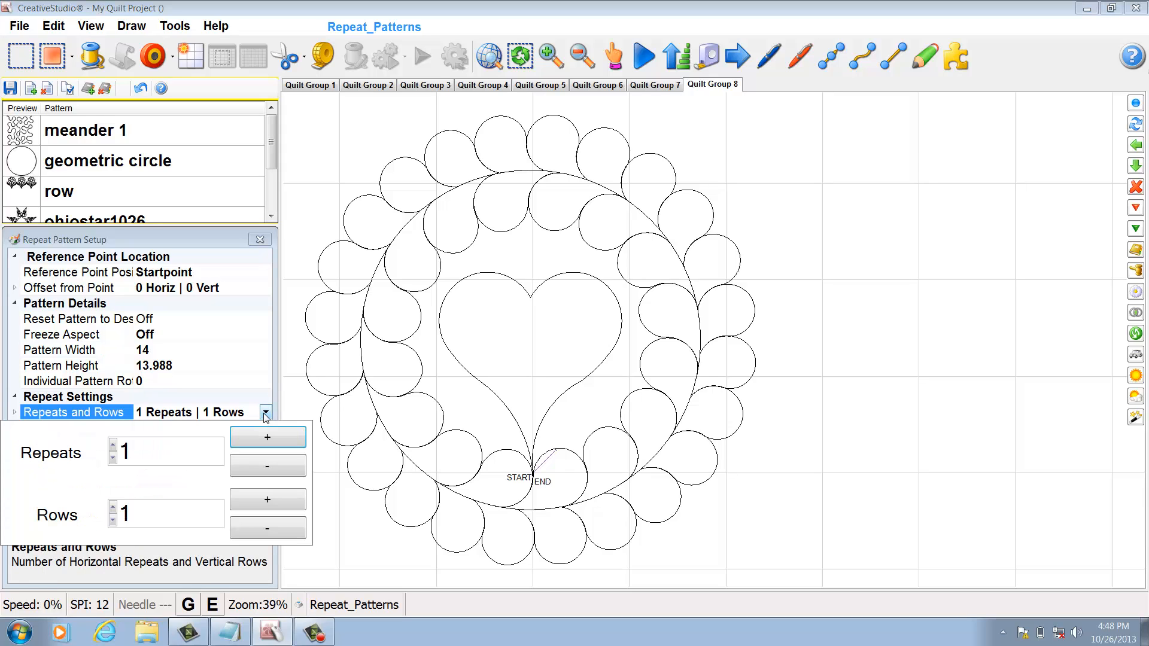
{"action": "left_click", "coordinate": [267, 438]}
{"action": "left_click", "coordinate": [267, 438]}
{"action": "left_click", "coordinate": [247, 501]}
{"action": "left_click", "coordinate": [247, 502]}
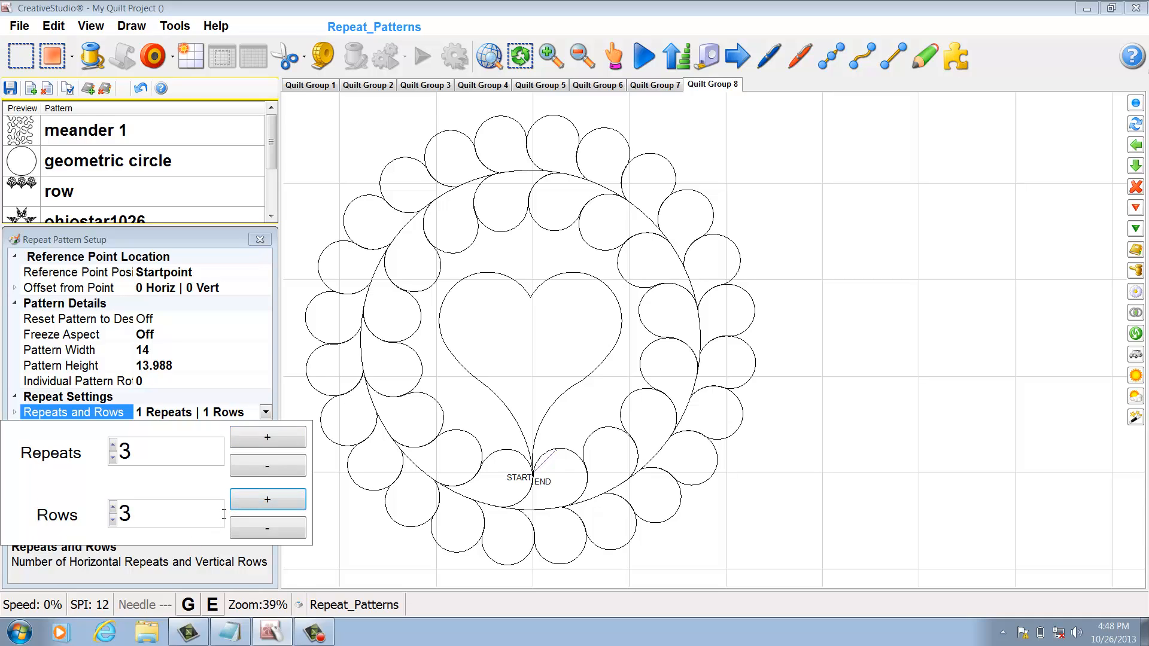
{"action": "left_click", "coordinate": [369, 476]}
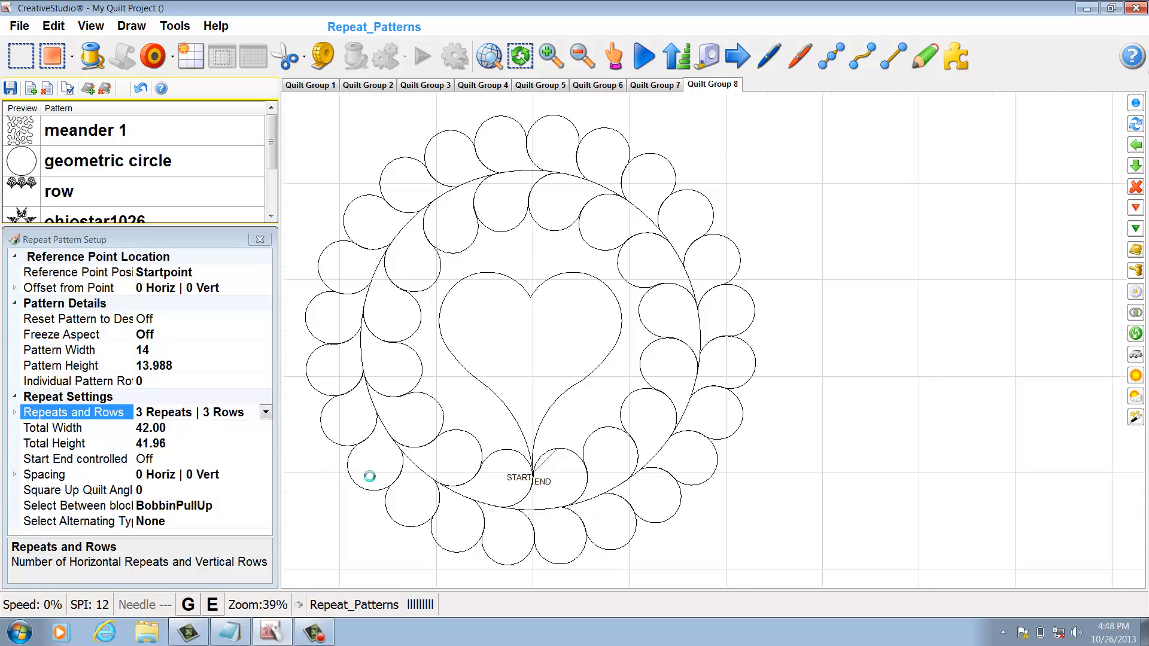
- Reduce the pattern width of the repeated wreaths to 5
{"action": "left_click", "coordinate": [264, 350]}
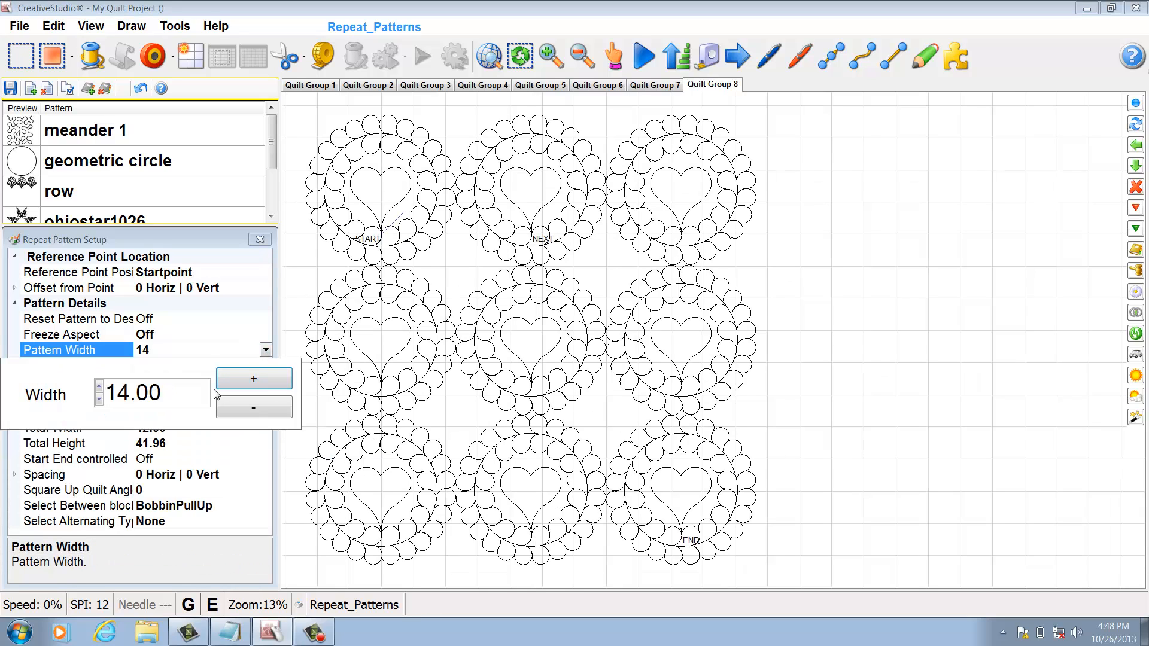
{"action": "left_click_drag", "start_coordinate": [161, 394], "coordinate": [112, 394]}
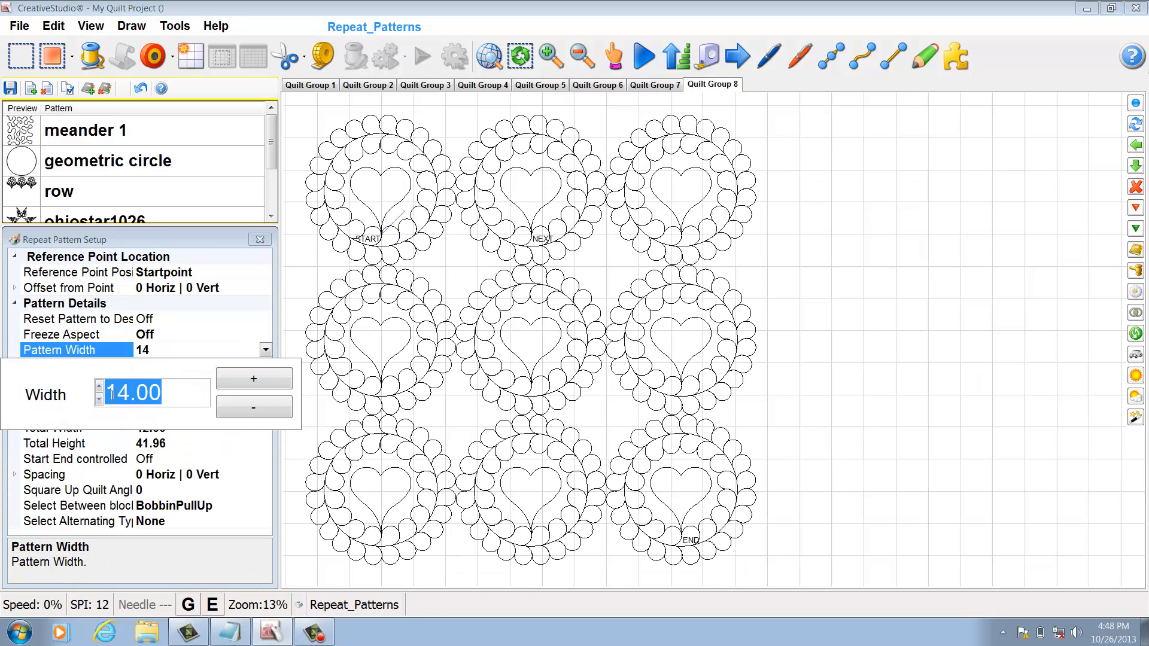
{"action": "type", "text": "5"}
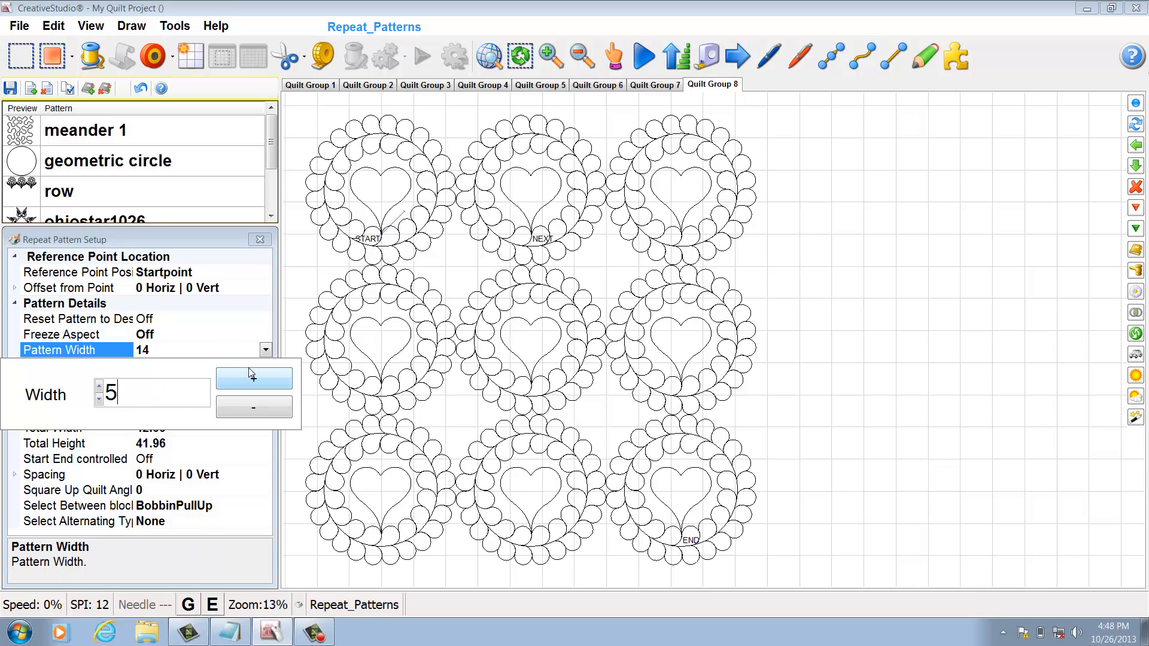
{"action": "left_click", "coordinate": [304, 368]}
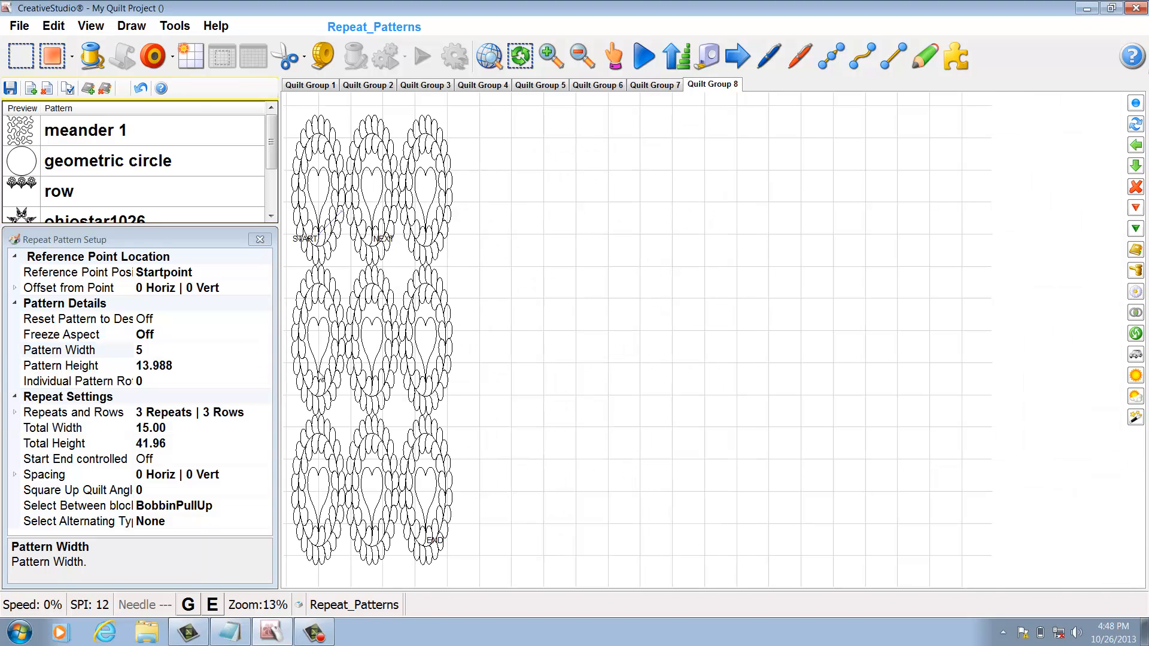
- Increase the horizontal spacing between the wreath repeats by five increments and the vertical spacing by three
{"action": "left_click", "coordinate": [252, 474]}
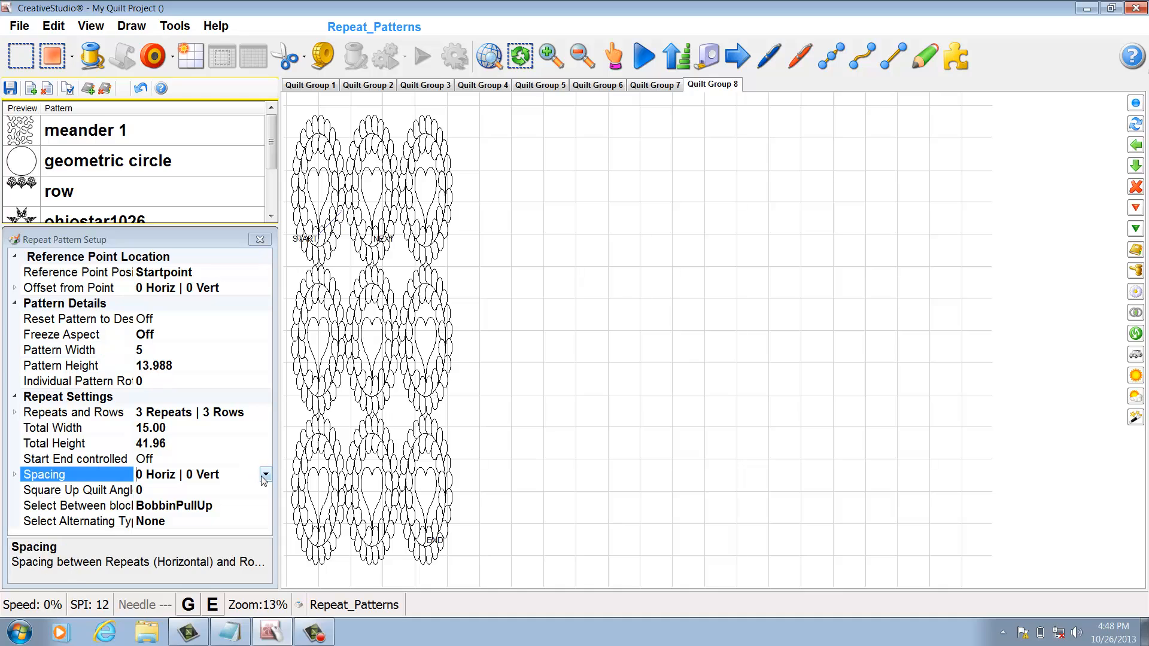
{"action": "left_click", "coordinate": [265, 476]}
{"action": "left_click", "coordinate": [246, 506]}
{"action": "left_click", "coordinate": [247, 507]}
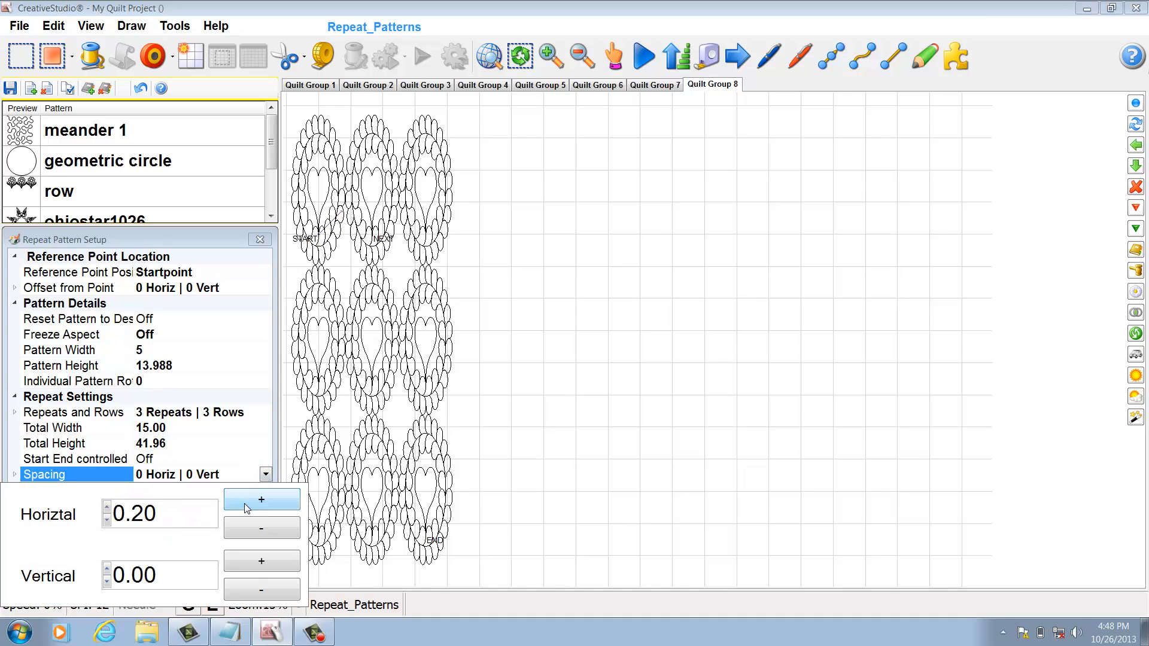
{"action": "left_click", "coordinate": [246, 506]}
{"action": "left_click", "coordinate": [247, 507]}
{"action": "left_click", "coordinate": [247, 506]}
{"action": "left_click", "coordinate": [248, 562]}
{"action": "left_click", "coordinate": [248, 562]}
{"action": "left_click", "coordinate": [248, 561]}
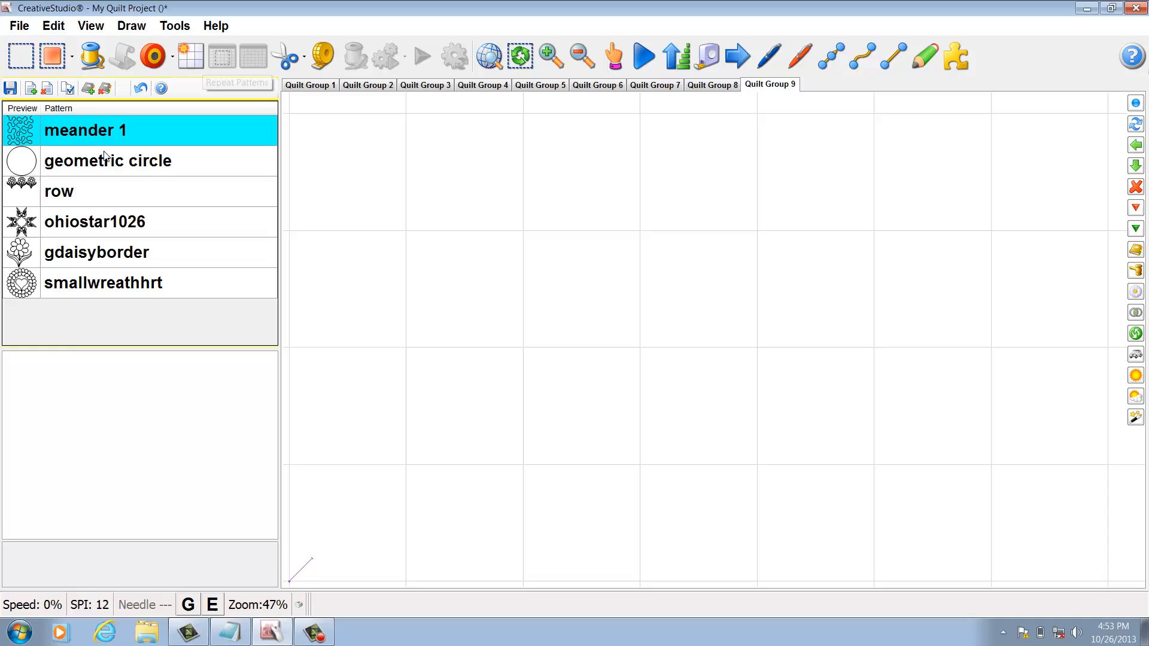
- Place the geometric circle pattern in Quilt Group 9 with Repeat Patterns, accepting the reference point
{"action": "left_click", "coordinate": [96, 163]}
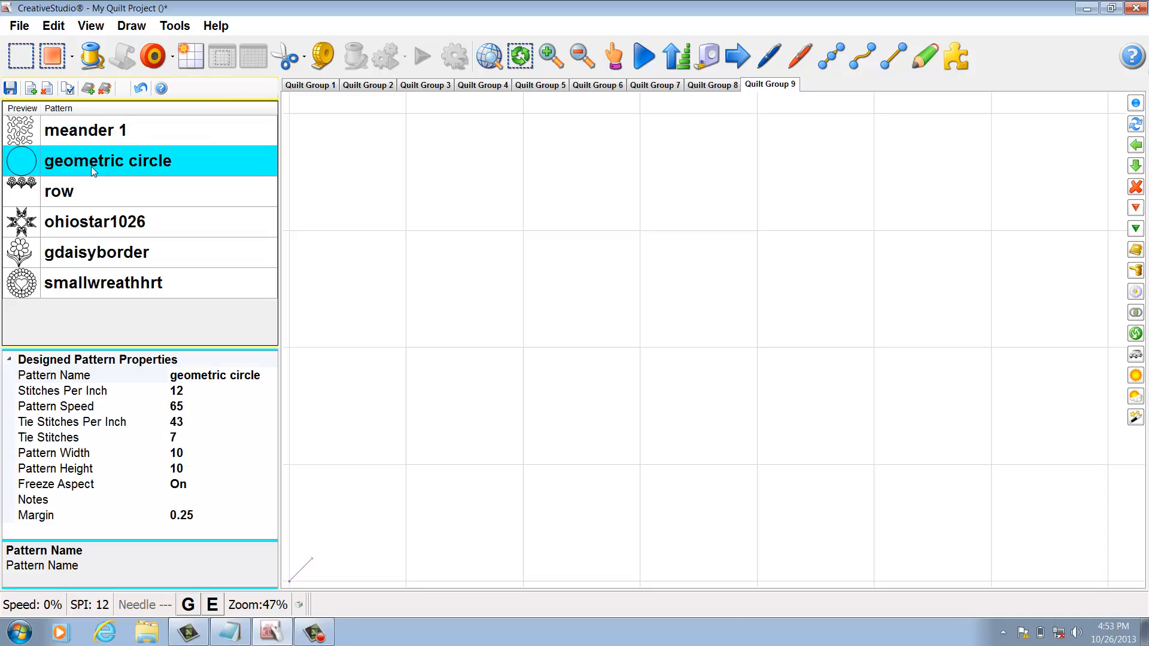
{"action": "left_click", "coordinate": [199, 64]}
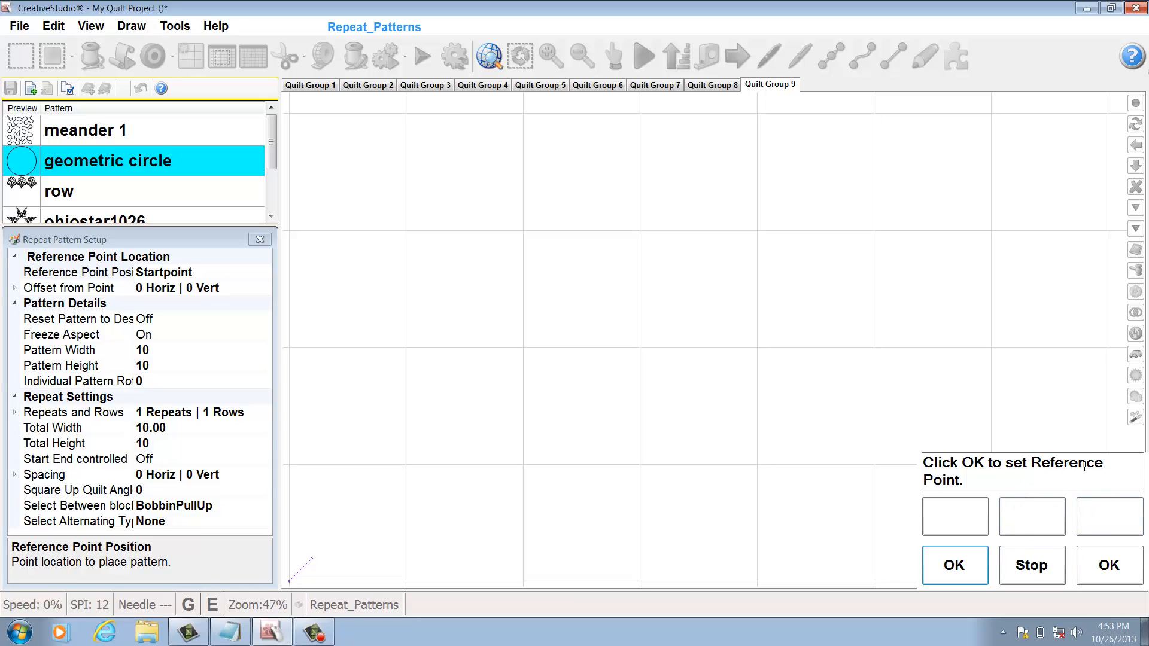
{"action": "left_click", "coordinate": [970, 580]}
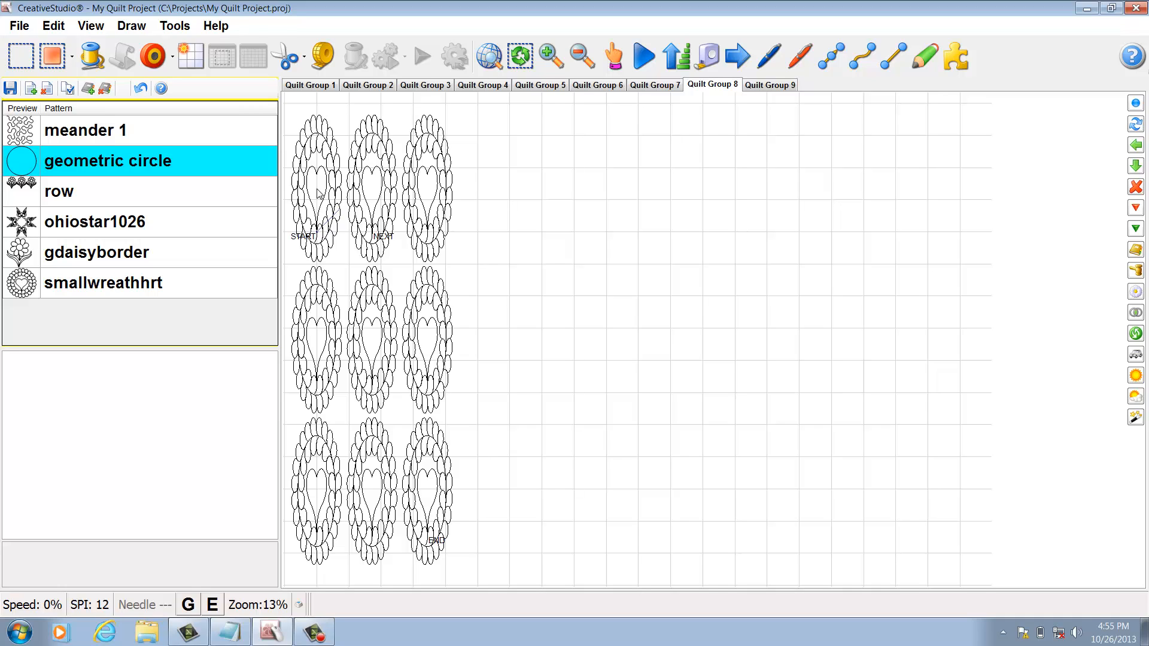
- Examine the editing commands for the first wreath of the top row and the Pattern Anchor and Draw Sewable options
{"action": "right_click", "coordinate": [319, 193]}
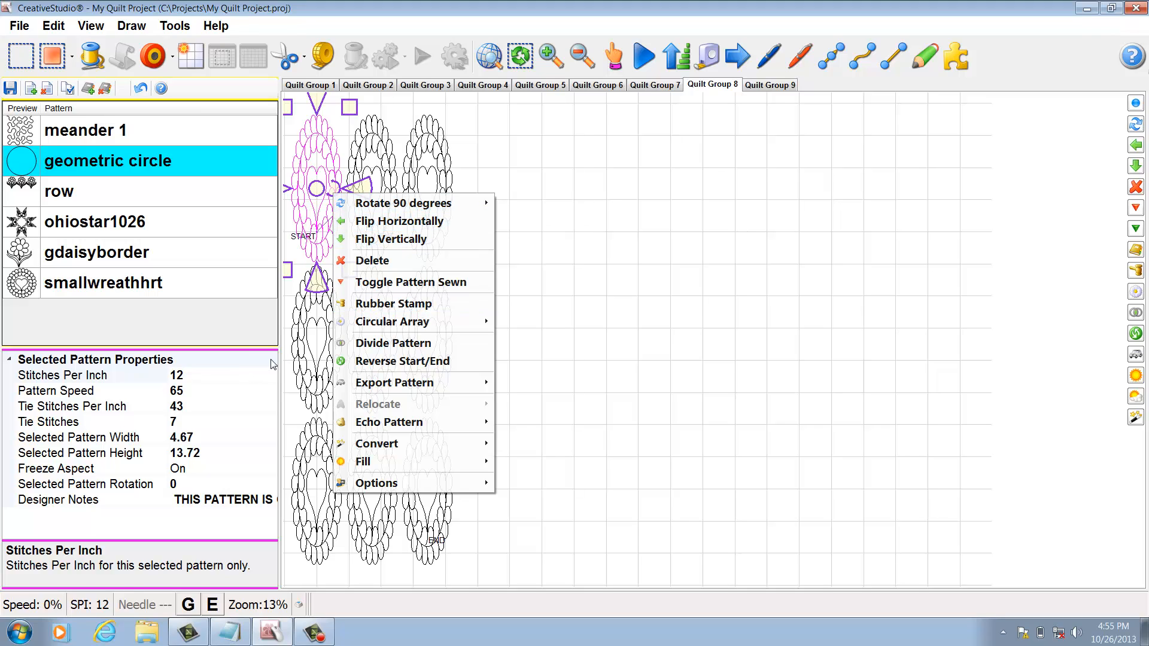
{"action": "mouse_move", "coordinate": [368, 213]}
{"action": "left_click", "coordinate": [133, 26]}
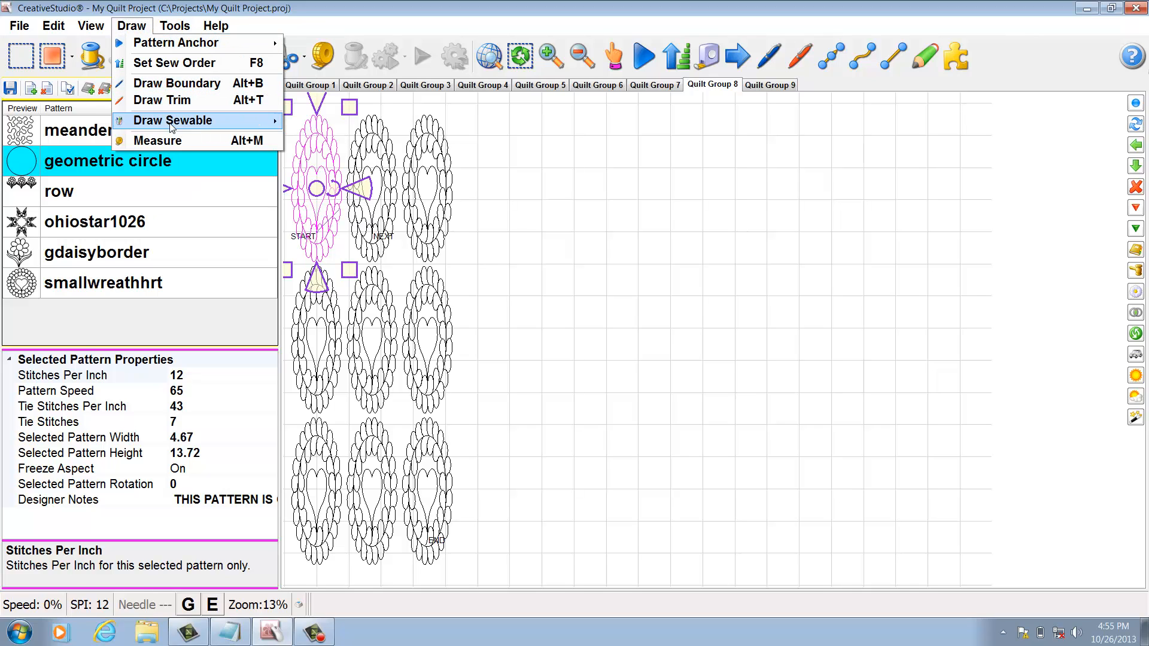
{"action": "mouse_move", "coordinate": [178, 42]}
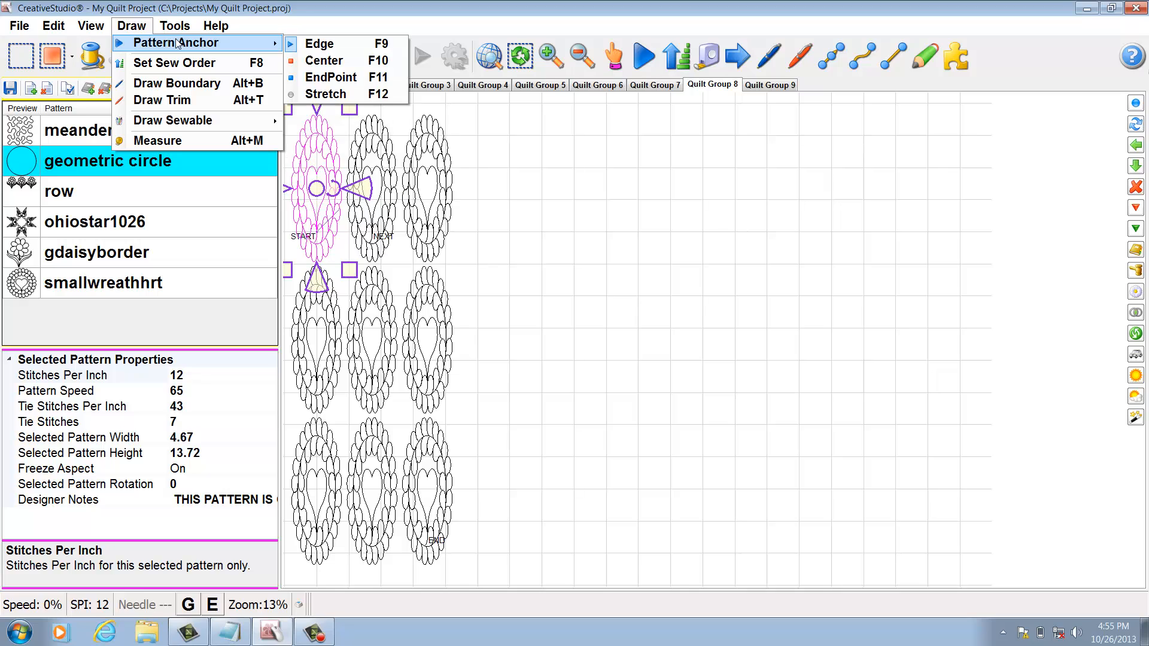
{"action": "mouse_move", "coordinate": [243, 122]}
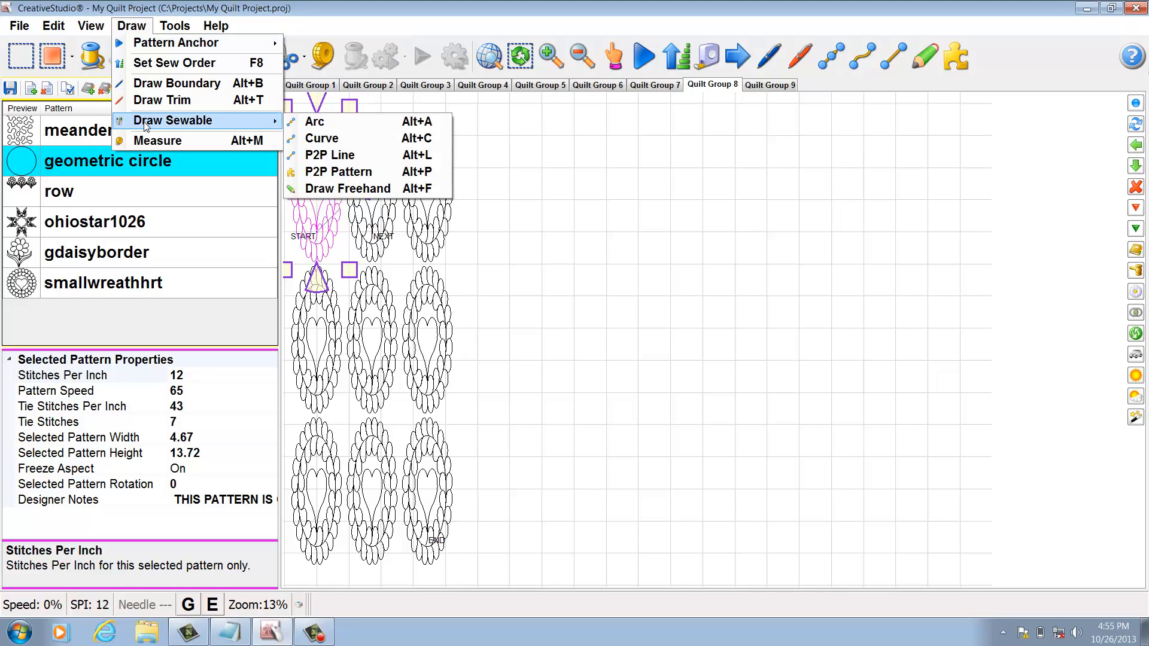
{"action": "left_click", "coordinate": [300, 127]}
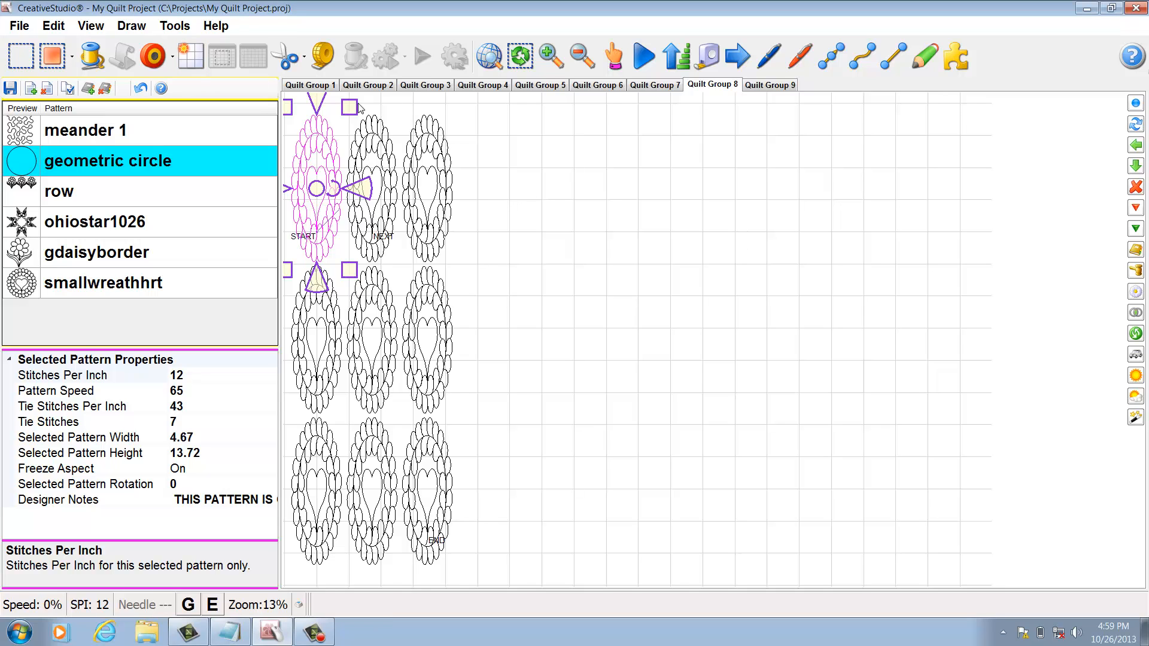
{"action": "left_click", "coordinate": [191, 58]}
{"action": "right_click", "coordinate": [654, 298]}
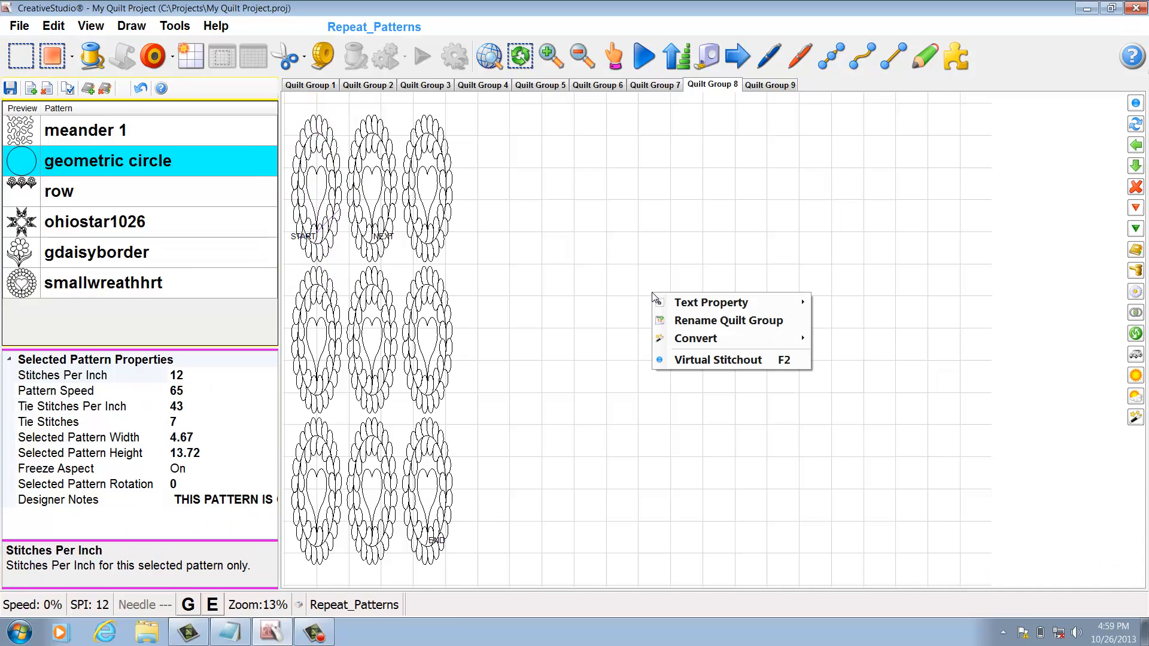
{"action": "left_click", "coordinate": [587, 278]}
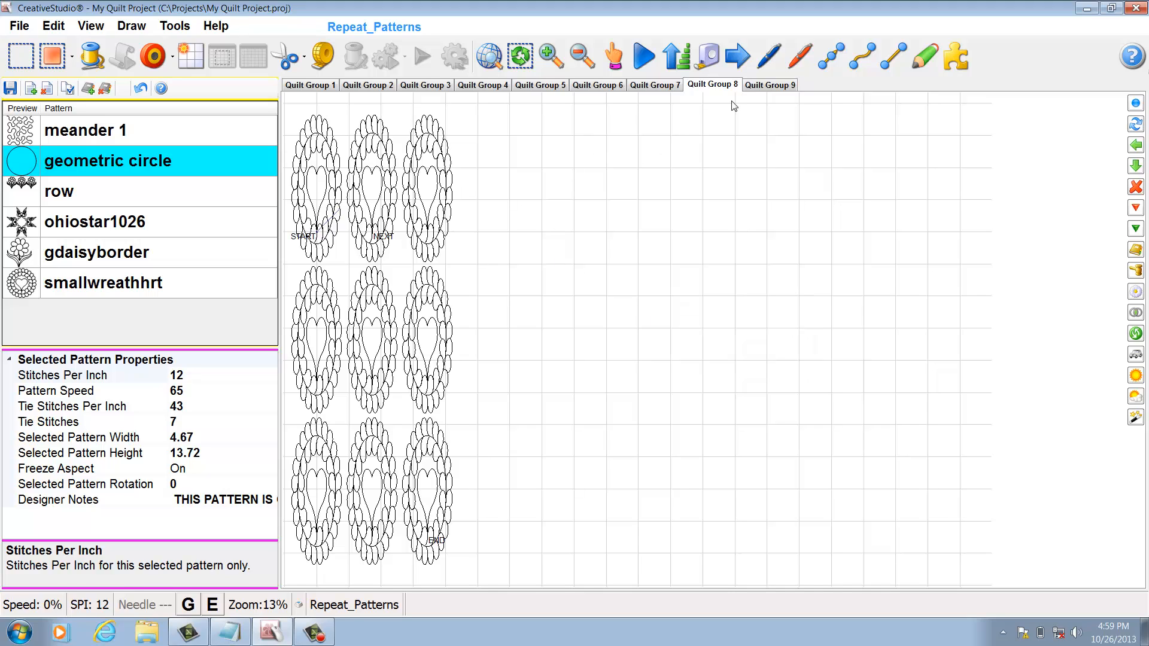
{"action": "left_click", "coordinate": [800, 56]}
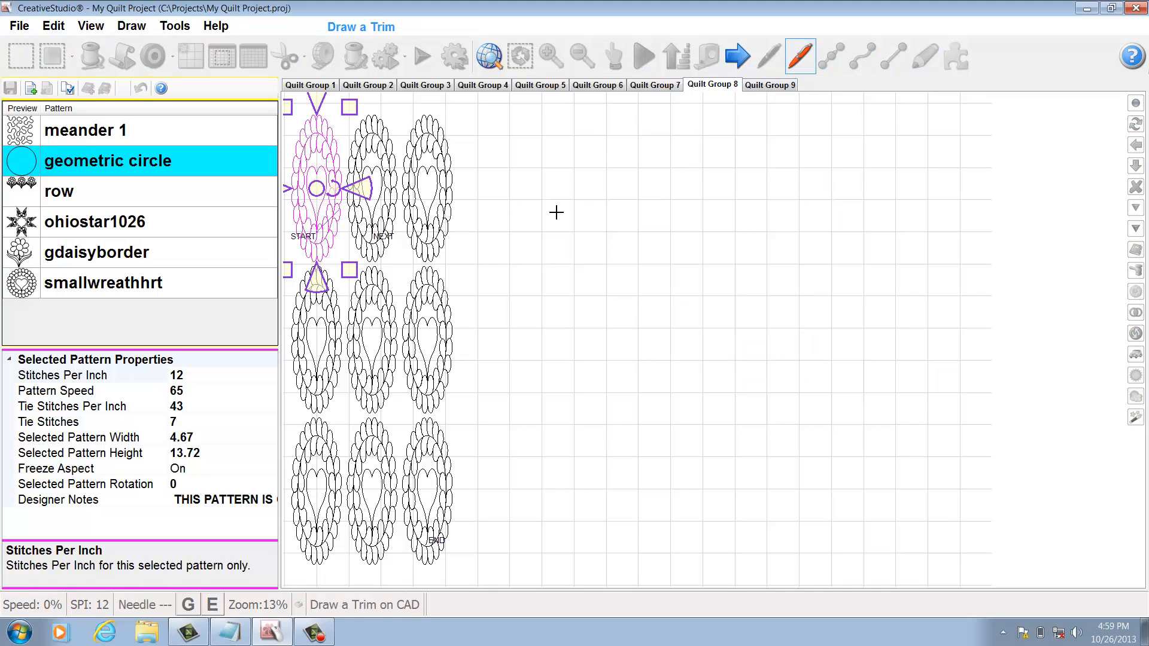
{"action": "key", "text": "Escape"}
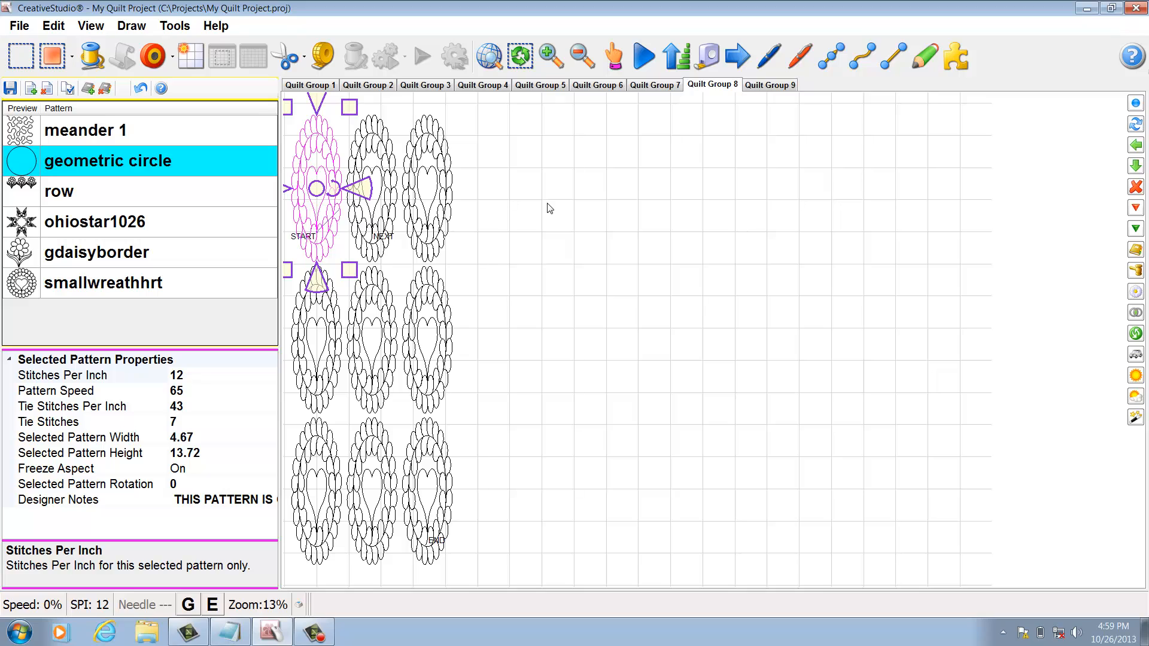
{"action": "left_click", "coordinate": [832, 55]}
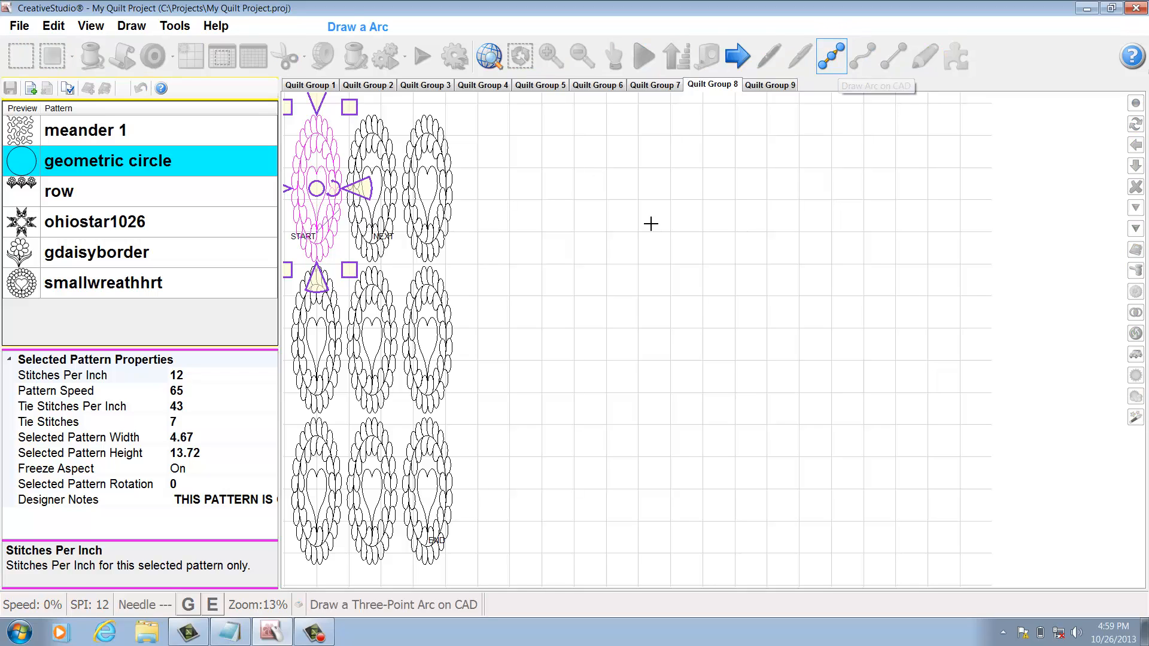
{"action": "key", "text": "Escape"}
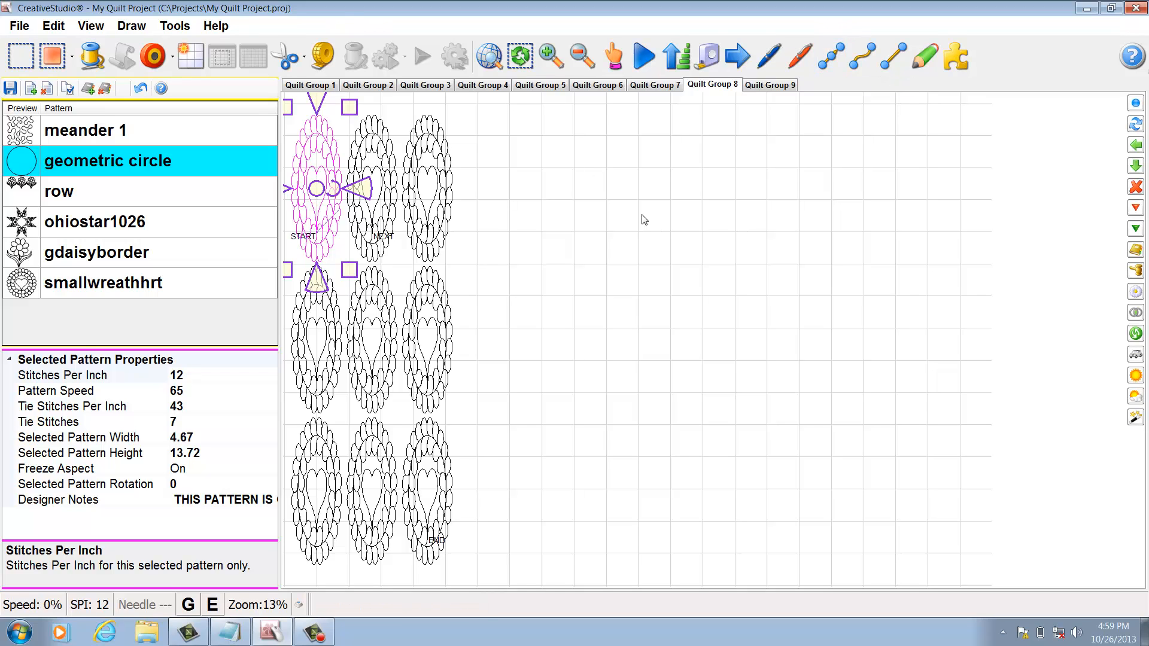
- Start the Draw Freehand tool in Quilt Group 8 and cancel it without drawing
{"action": "left_click", "coordinate": [926, 65]}
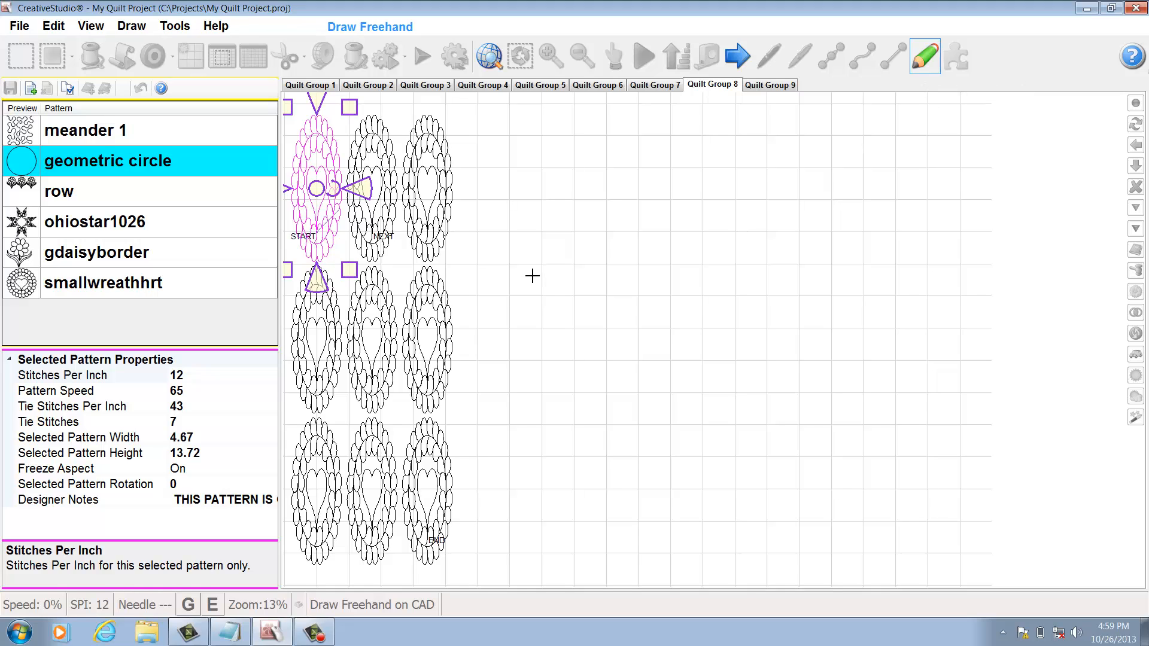
{"action": "key", "text": "Escape"}
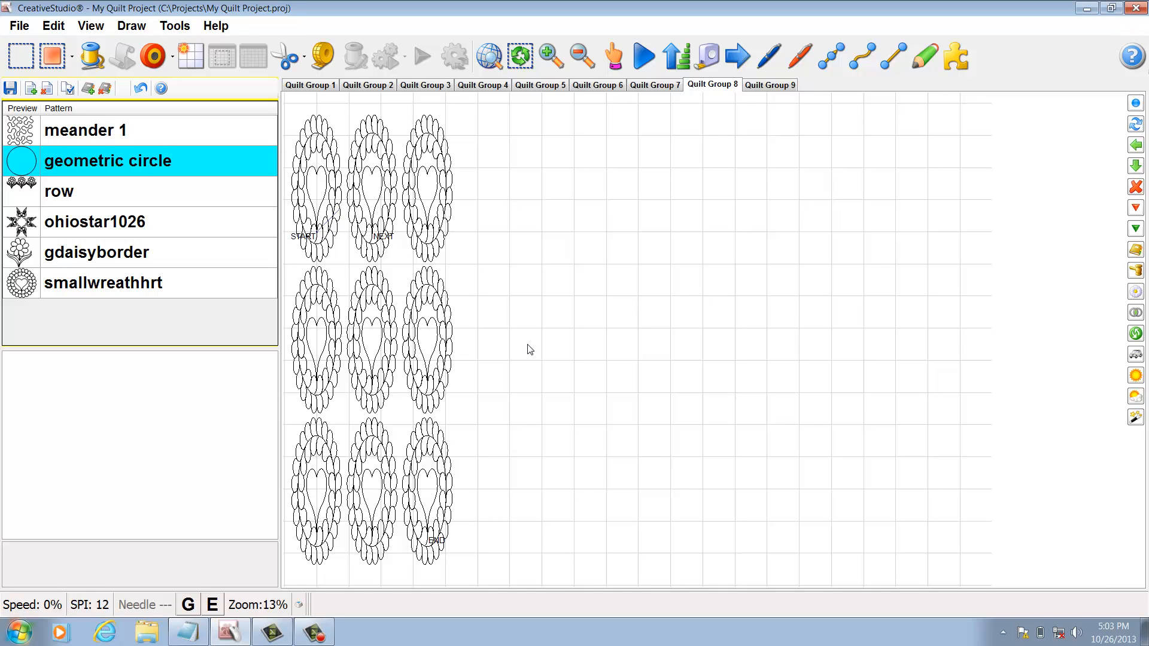
- Cycle forward and backward through the quilt groups, stopping at Quilt Group 4 with its daisy patterns
{"action": "key", "text": "ctrl+Tab"}
{"action": "key", "text": "ctrl+Tab"}
{"action": "key", "text": "ctrl+Tab"}
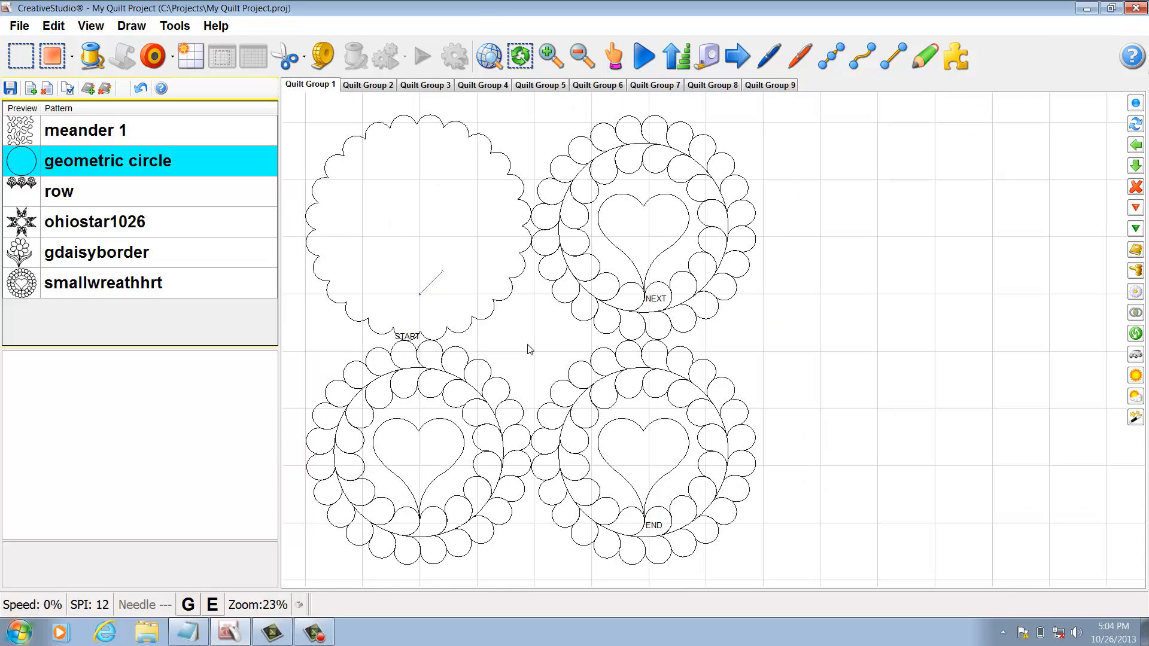
{"action": "key", "text": "ctrl+Tab"}
{"action": "key", "text": "ctrl+shift+Tab"}
{"action": "key", "text": "ctrl+shift+Tab"}
{"action": "key", "text": "ctrl+shift+Tab"}
{"action": "key", "text": "ctrl+shift+Tab"}
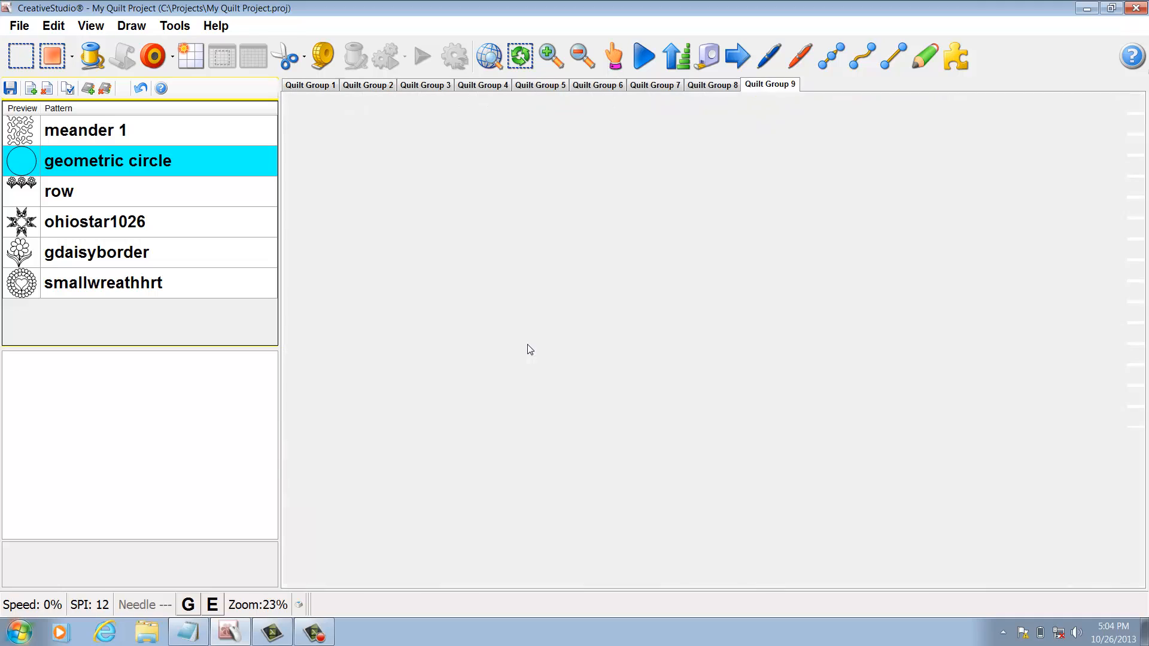
{"action": "key", "text": "ctrl+shift+Tab"}
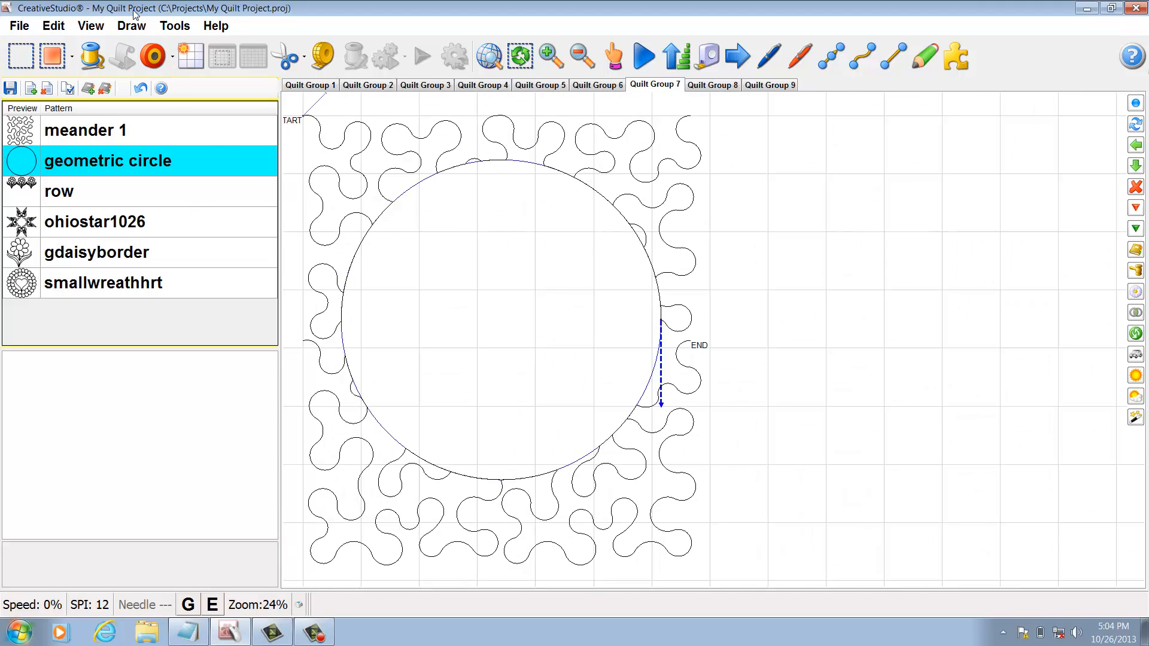
{"action": "key", "text": "ctrl+shift+Tab"}
{"action": "key", "text": "ctrl+shift+Tab"}
{"action": "key", "text": "ctrl+shift+Tab"}
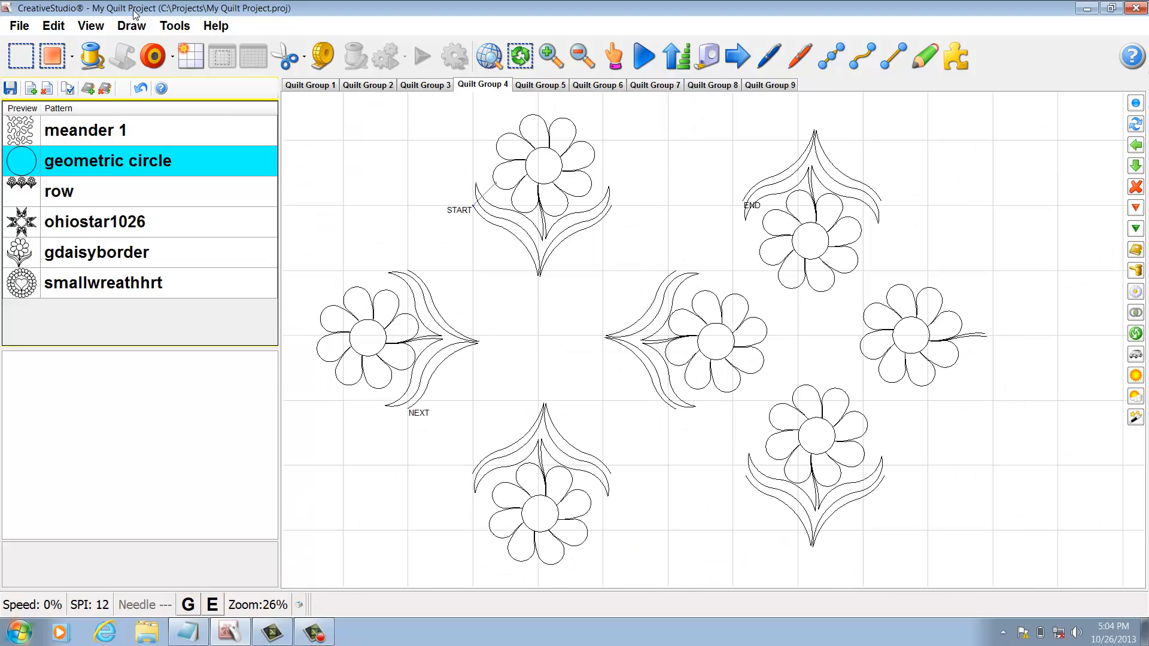
- Jump repeatedly between the last pattern, smallwreathhrt, and the first pattern in the list, leaving meander 1 selected
{"action": "left_click", "coordinate": [126, 309]}
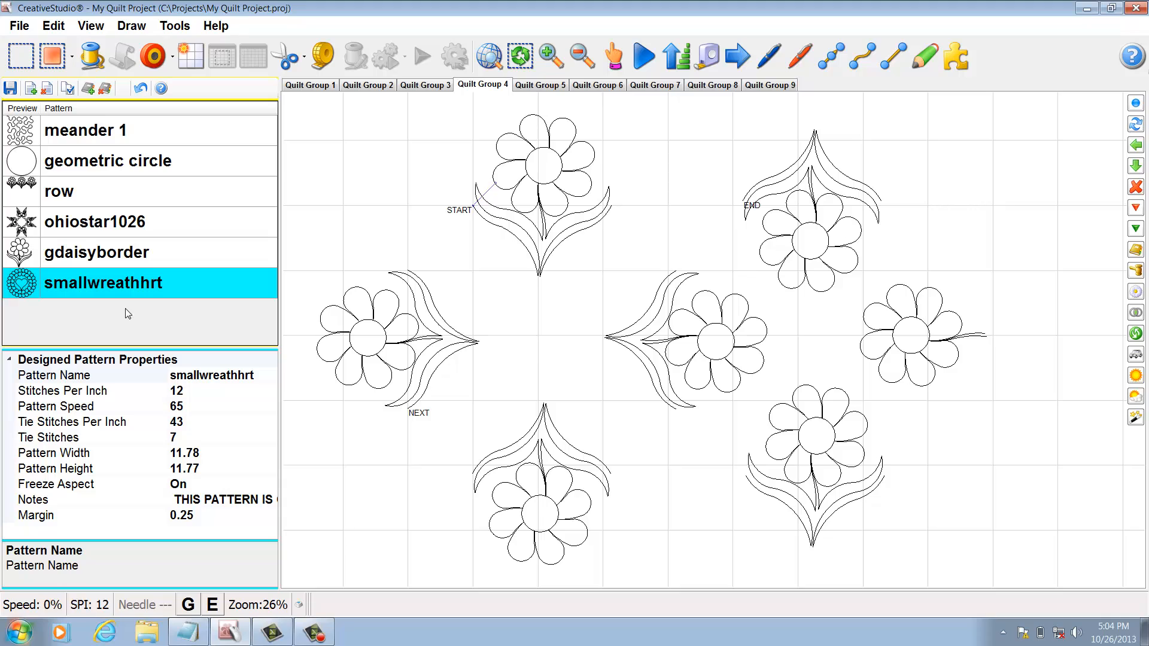
{"action": "key", "text": "Home"}
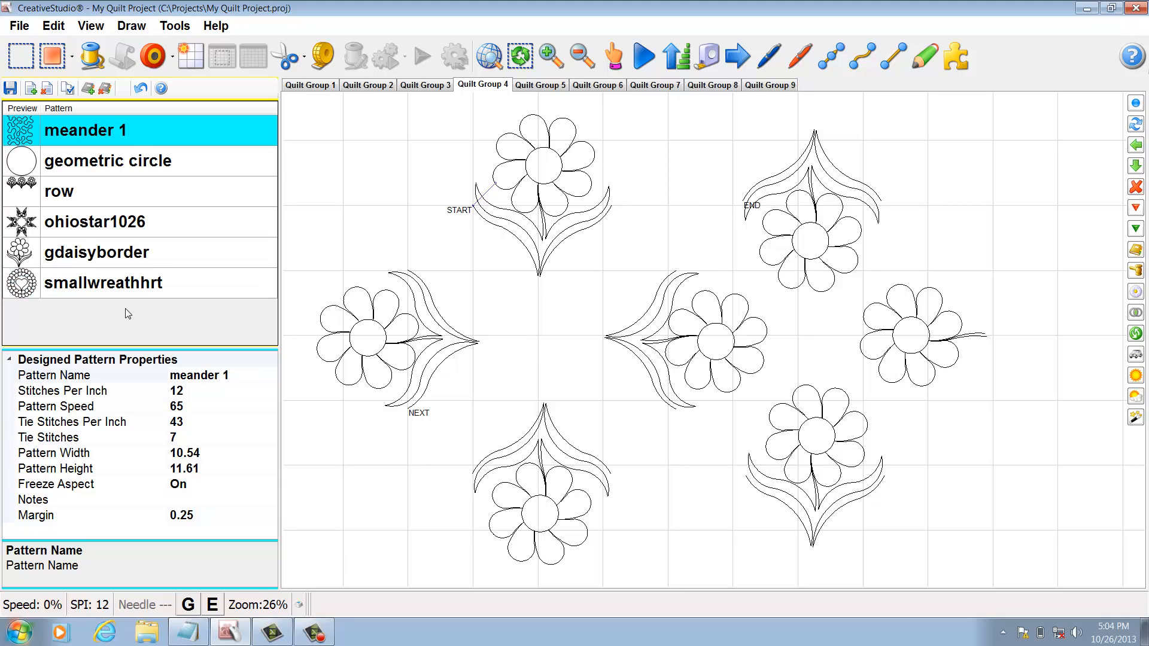
{"action": "key", "text": "End"}
{"action": "key", "text": "Home"}
{"action": "key", "text": "End"}
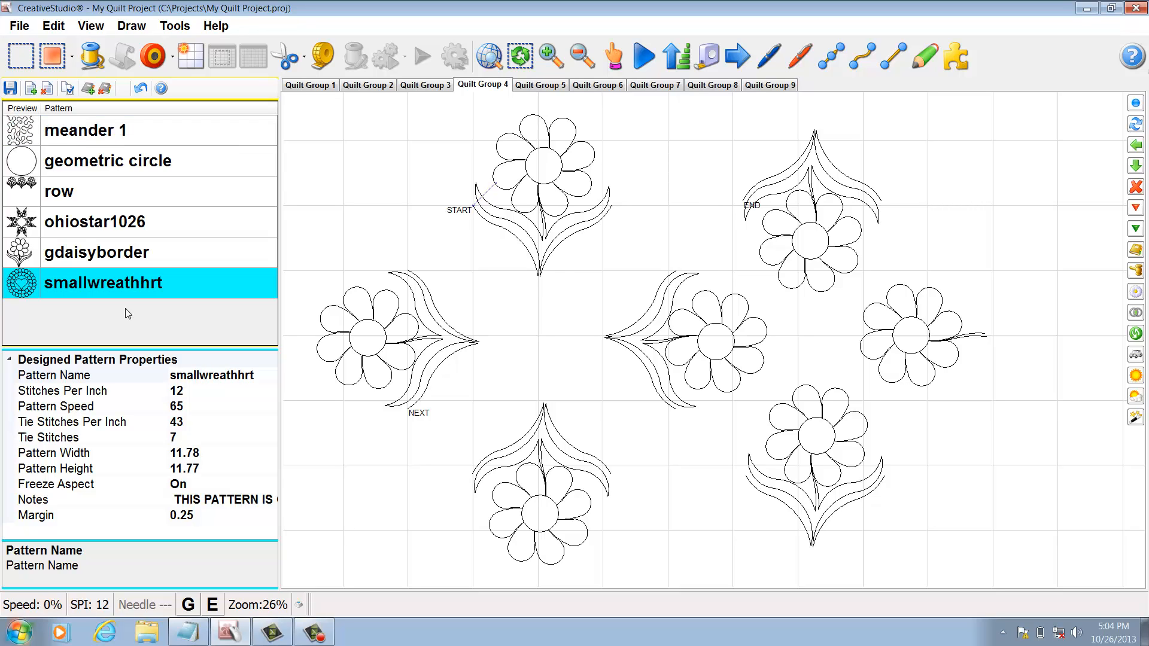
{"action": "key", "text": "Home"}
{"action": "key", "text": "End"}
{"action": "key", "text": "Home"}
{"action": "key", "text": "End"}
{"action": "key", "text": "Home"}
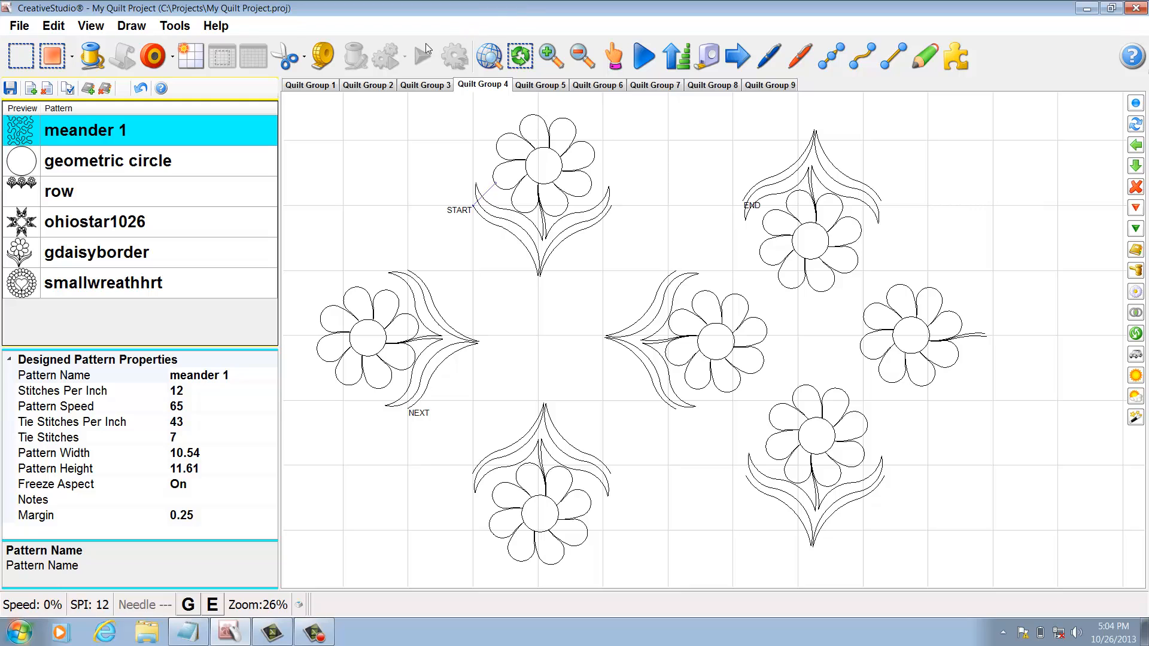
- Cycle backward through all the quilt groups and return to Quilt Group 4
{"action": "key", "text": "ctrl+shift+Tab"}
{"action": "key", "text": "ctrl+shift+Tab"}
{"action": "key", "text": "ctrl+shift+Tab"}
{"action": "key", "text": "ctrl+shift+Tab"}
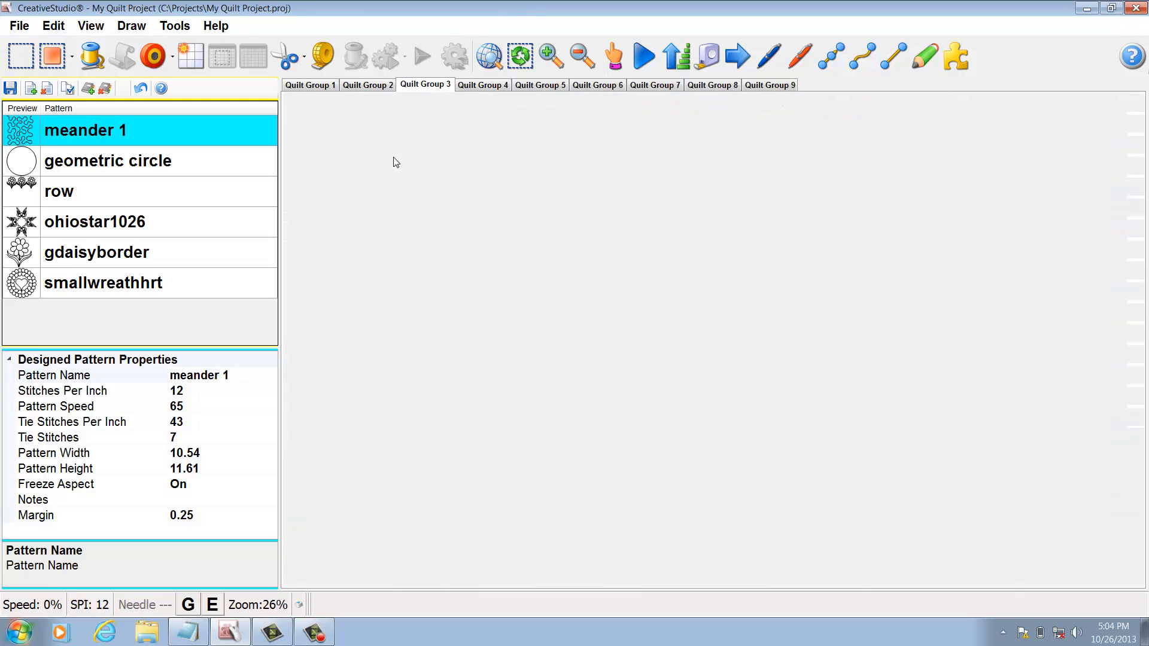
{"action": "key", "text": "ctrl+shift+Tab"}
{"action": "key", "text": "ctrl+shift+Tab"}
{"action": "key", "text": "ctrl+shift+Tab"}
{"action": "key", "text": "ctrl+shift+Tab"}
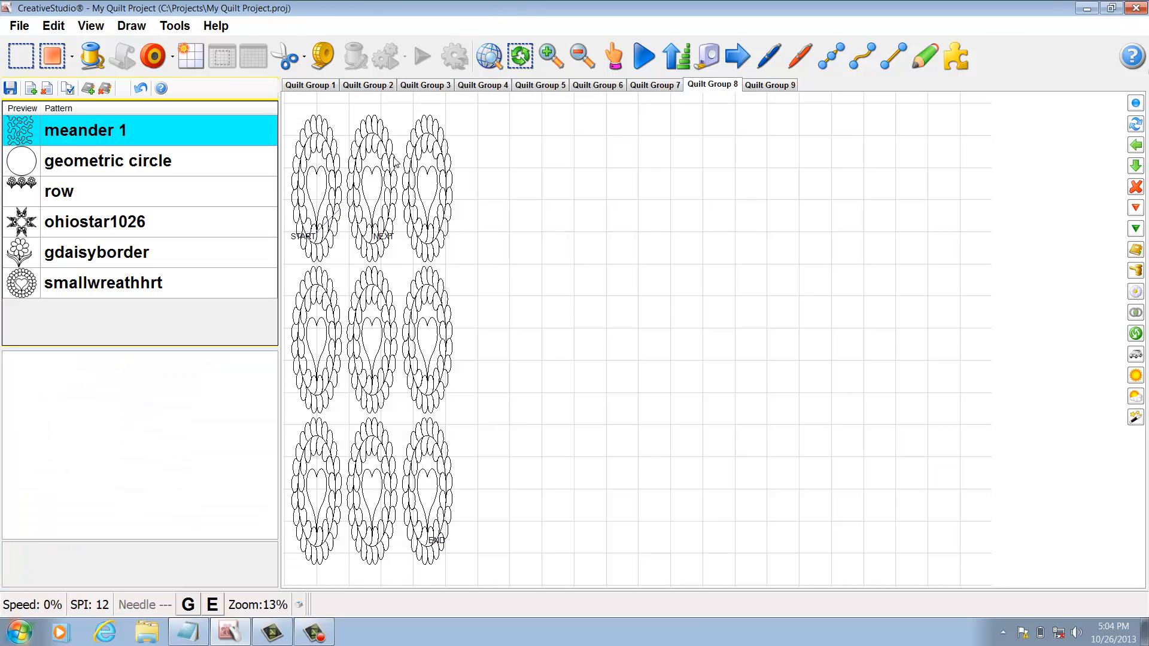
{"action": "key", "text": "ctrl+shift+Tab"}
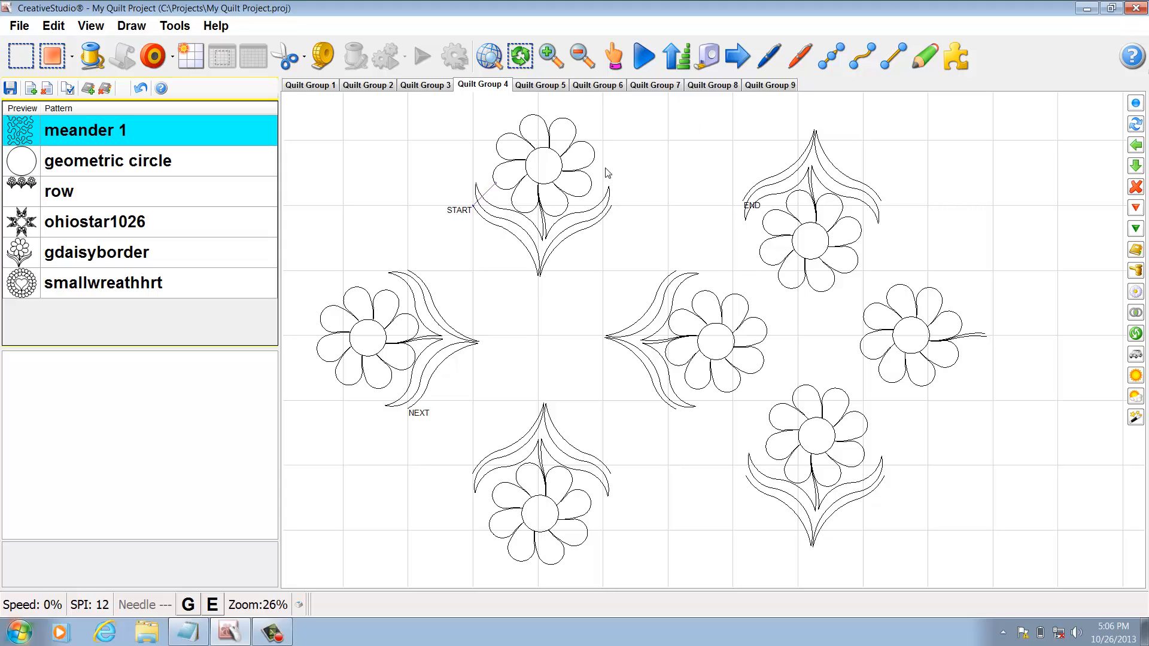
- Set the grid size to 1 inch for the daisy layout in Quilt Group 4
{"action": "left_click", "coordinate": [554, 59]}
{"action": "left_click", "coordinate": [518, 367]}
{"action": "left_click", "coordinate": [518, 366]}
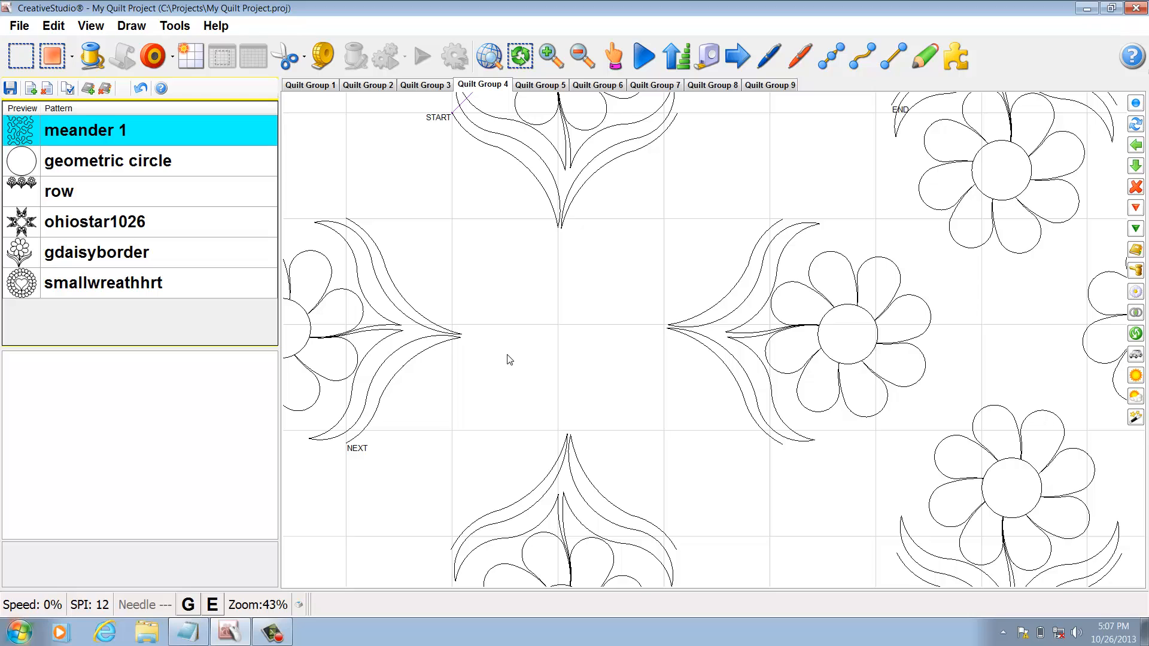
{"action": "left_click", "coordinate": [92, 27]}
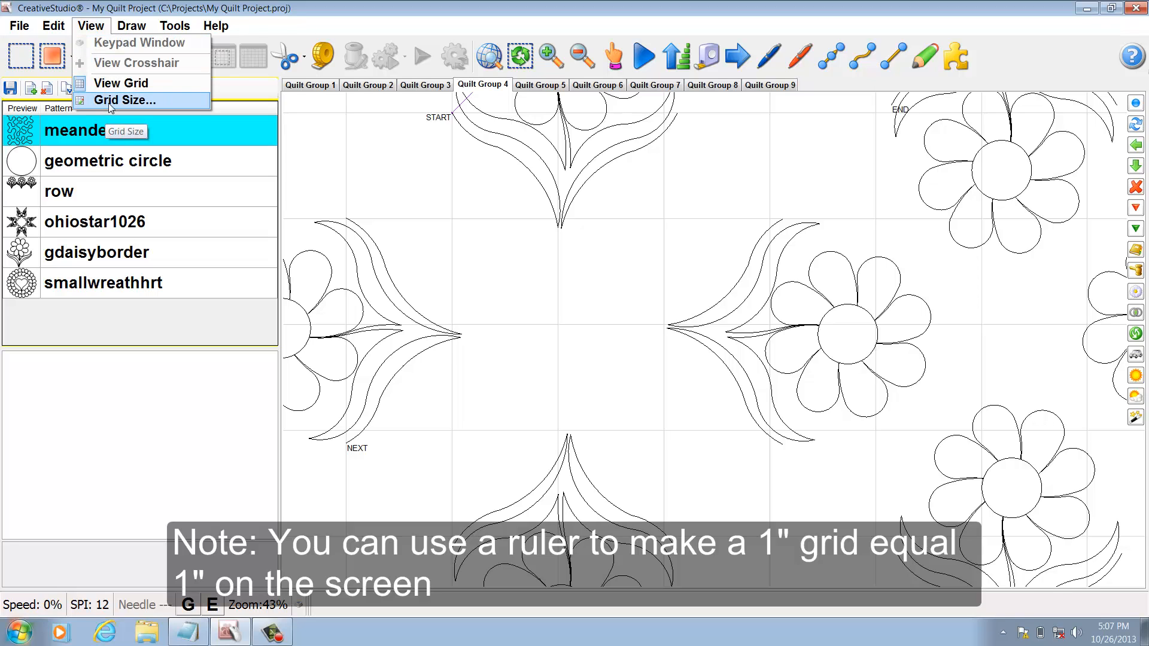
{"action": "left_click", "coordinate": [109, 100]}
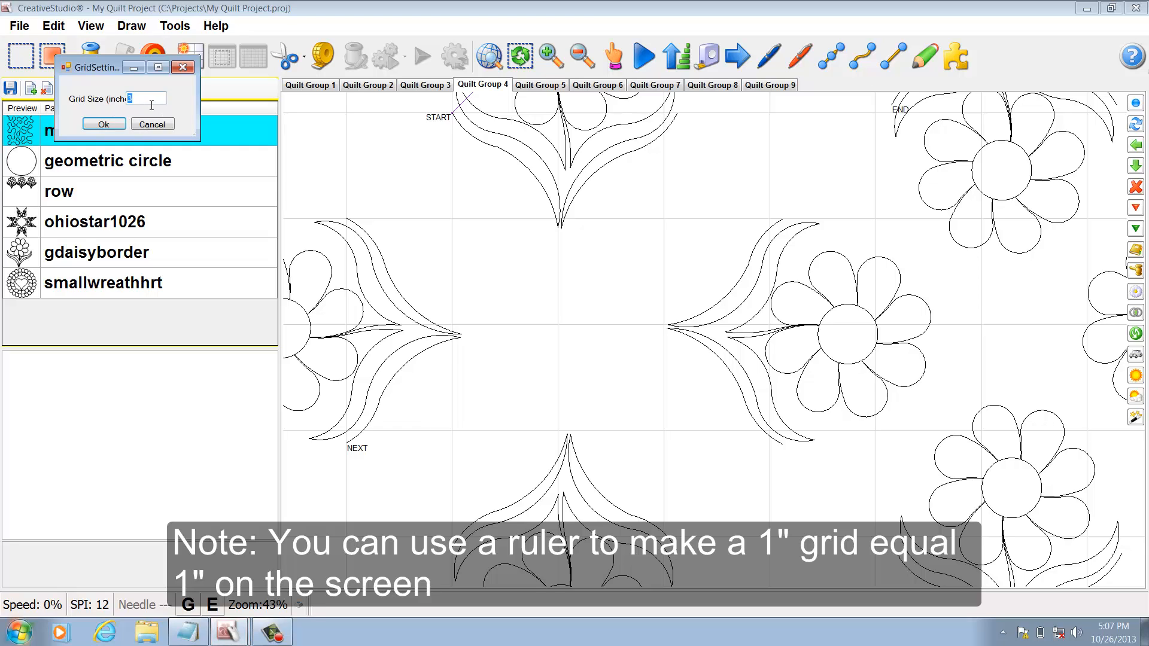
{"action": "type", "text": "1"}
{"action": "left_click", "coordinate": [107, 125]}
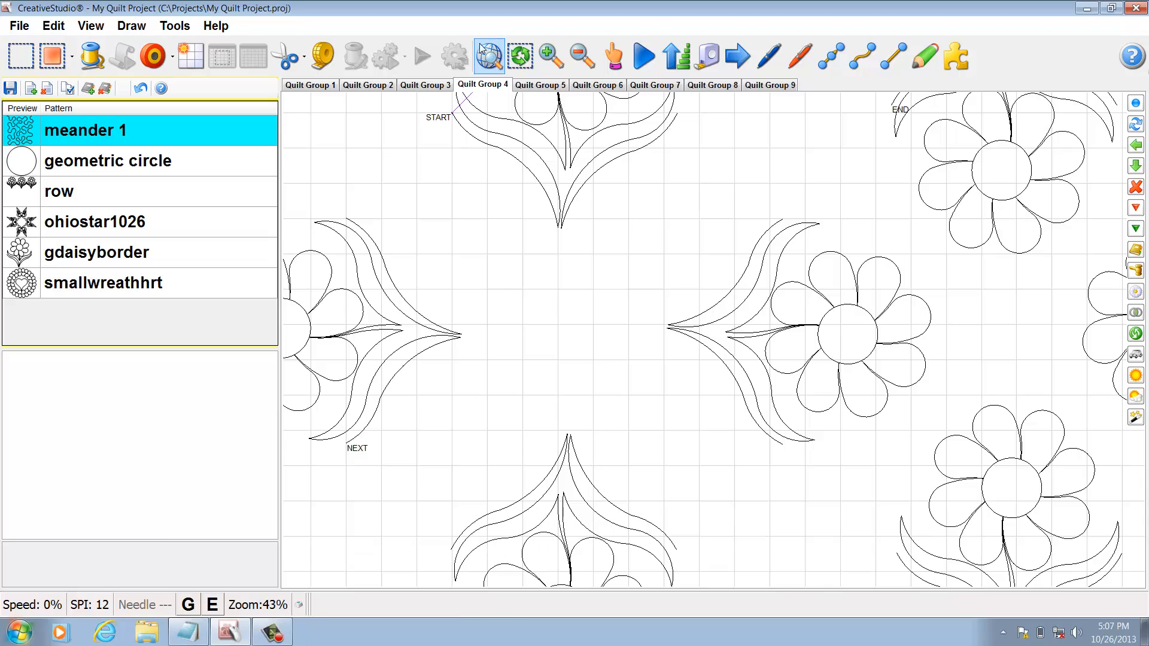
- Enlarge the 1-inch grid in the empty area between the daisies and set that magnification as the 100% zoom level
{"action": "left_click", "coordinate": [560, 61]}
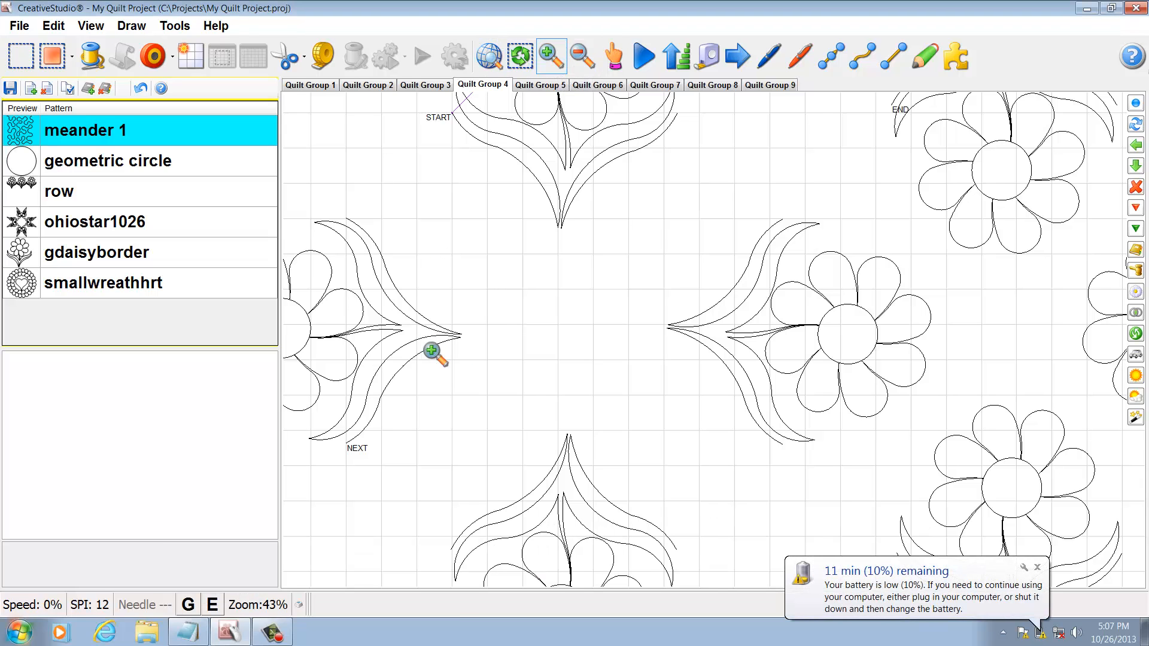
{"action": "left_click", "coordinate": [547, 333]}
{"action": "left_click", "coordinate": [547, 333]}
{"action": "left_click", "coordinate": [551, 333]}
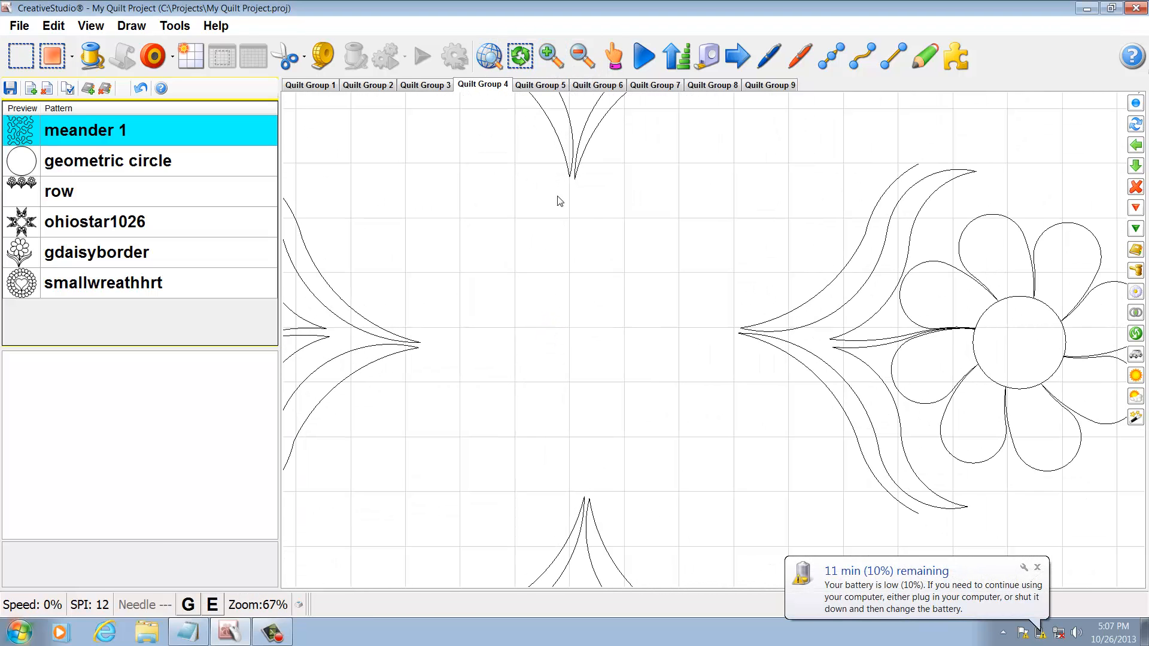
{"action": "left_click", "coordinate": [552, 293]}
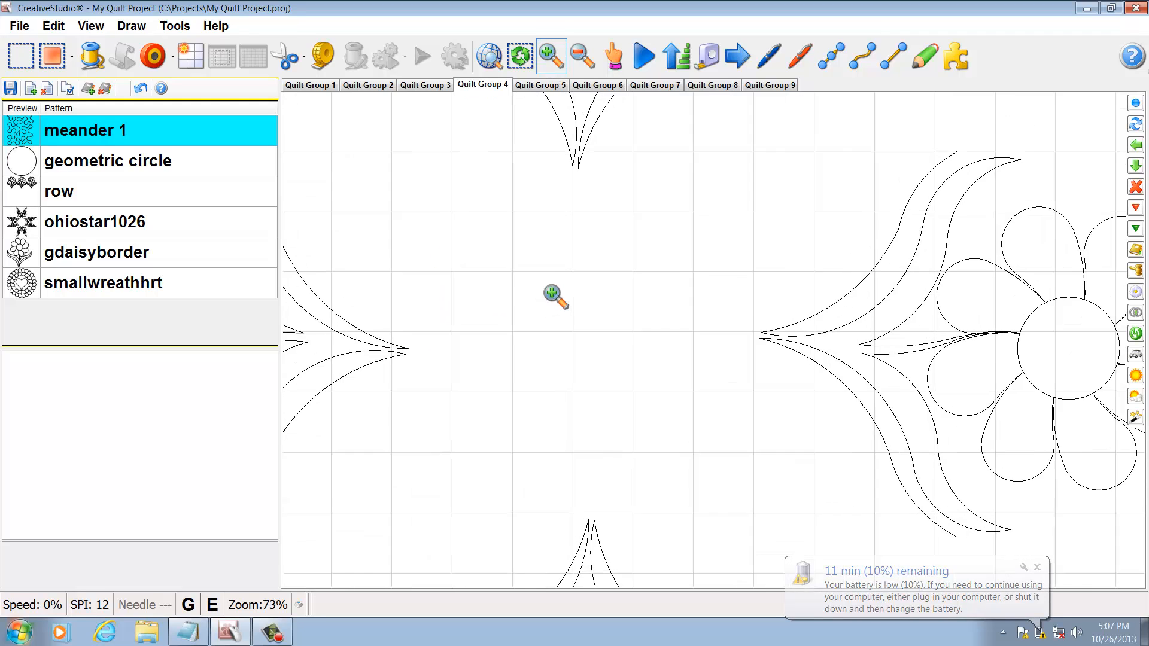
{"action": "left_click", "coordinate": [552, 293]}
{"action": "left_click", "coordinate": [552, 293]}
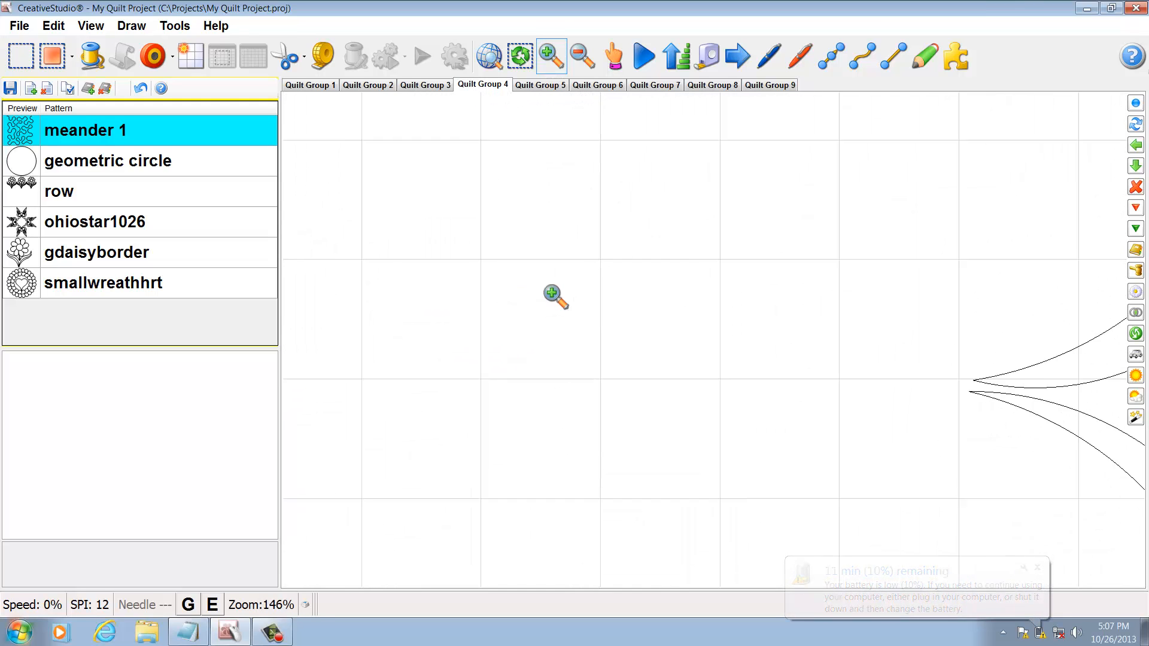
{"action": "right_click", "coordinate": [544, 285]}
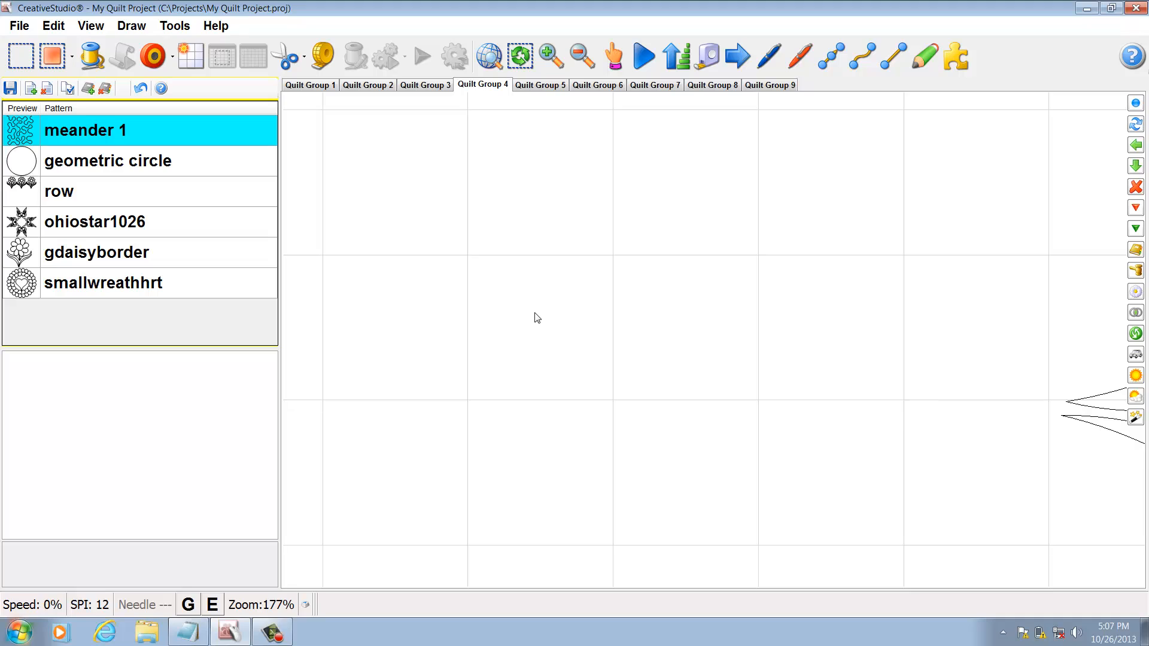
{"action": "left_click", "coordinate": [306, 606]}
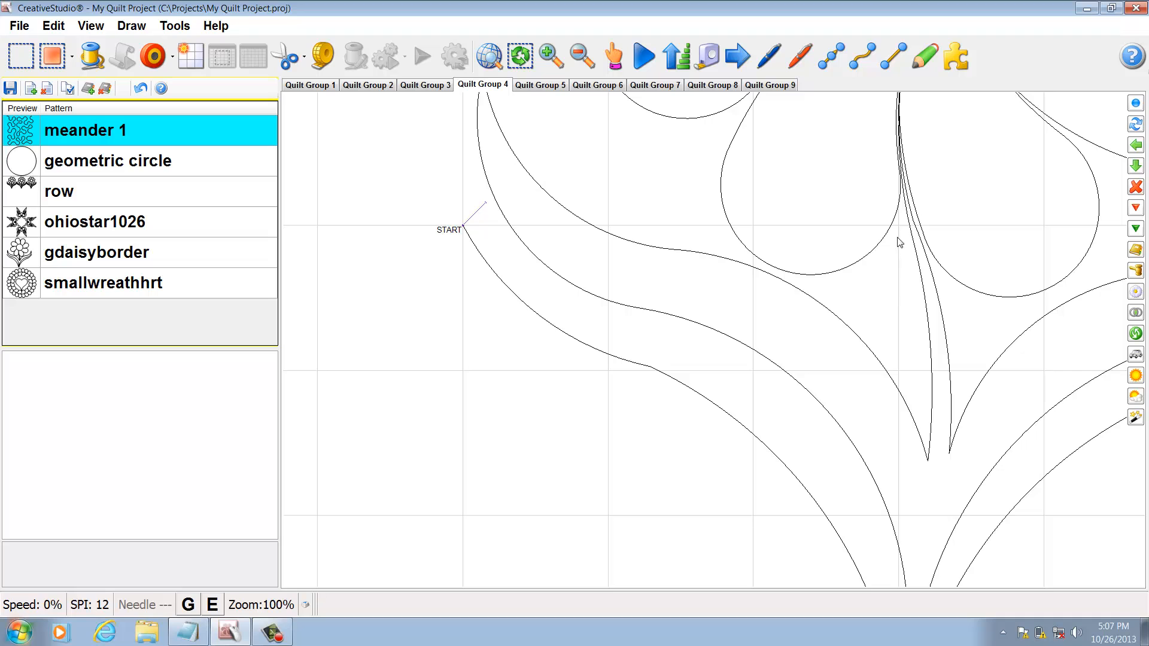
- Check the upper daisy at the 100% zoom level, zooming out and restoring 100% to compare the views
{"action": "left_click_drag", "start_coordinate": [899, 233], "coordinate": [653, 543]}
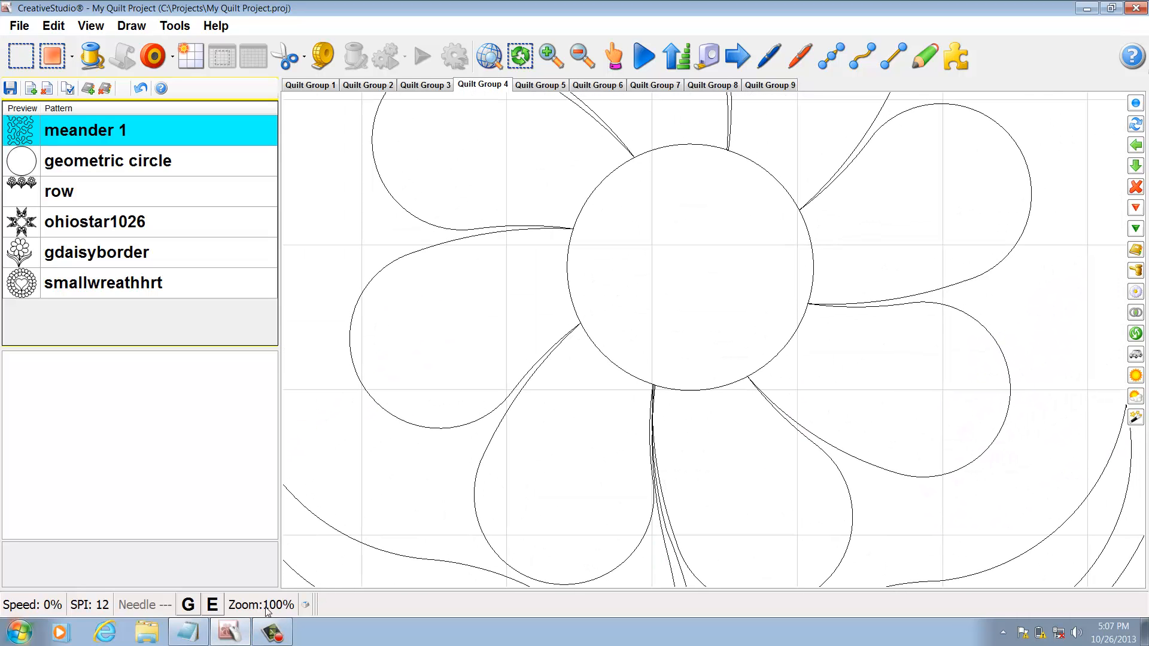
{"action": "left_click", "coordinate": [580, 56]}
{"action": "left_click", "coordinate": [668, 314]}
{"action": "left_click_drag", "start_coordinate": [668, 314], "coordinate": [669, 314]}
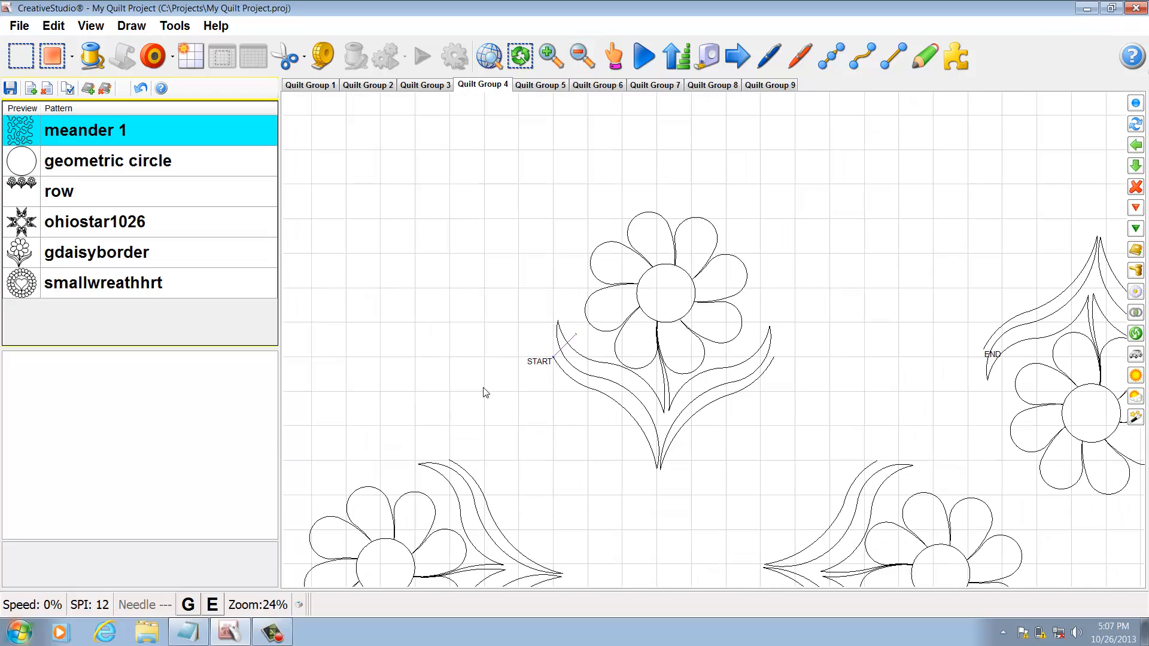
{"action": "left_click", "coordinate": [265, 606]}
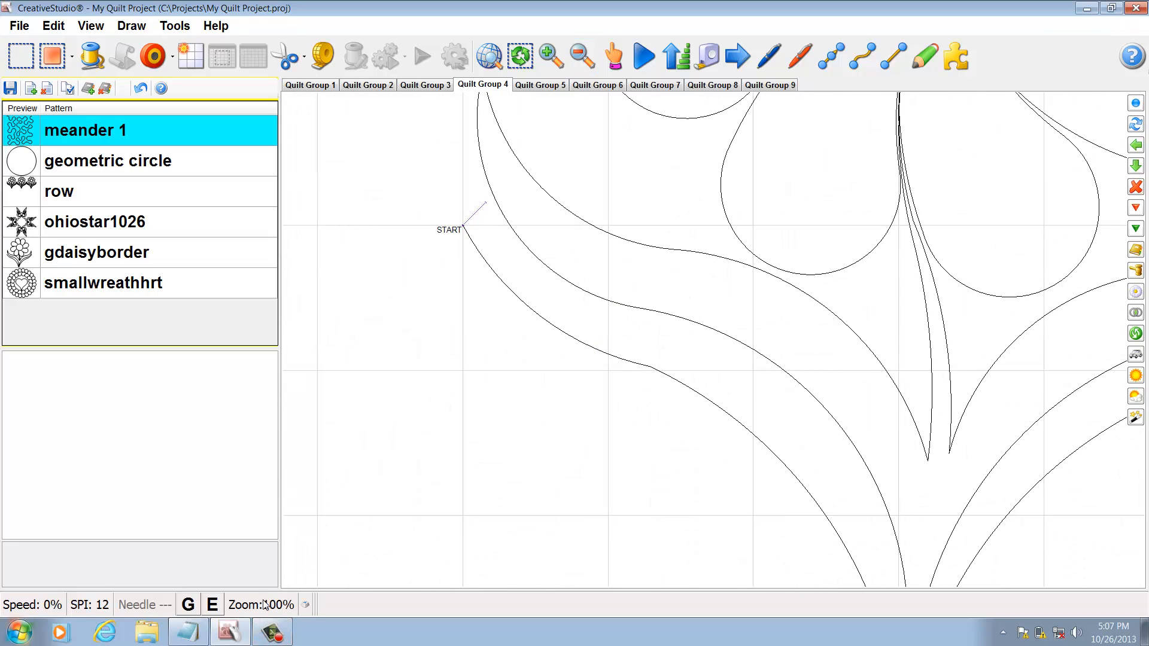
{"action": "left_click_drag", "start_coordinate": [918, 177], "coordinate": [598, 526]}
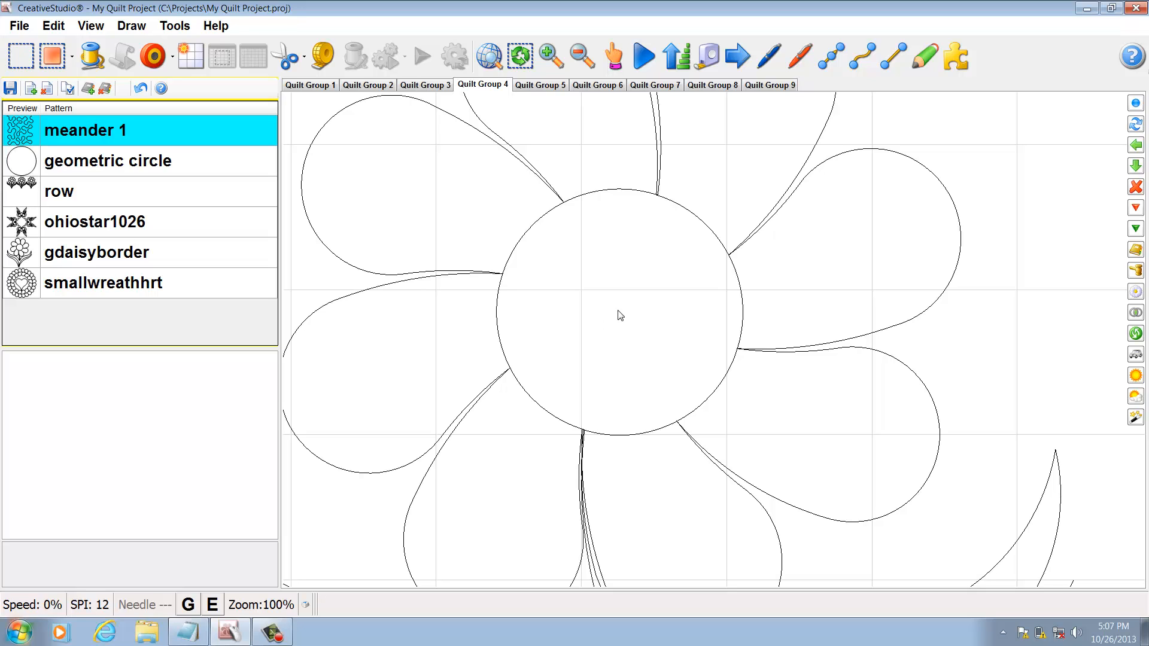
{"action": "left_click", "coordinate": [582, 56]}
{"action": "left_click", "coordinate": [564, 322]}
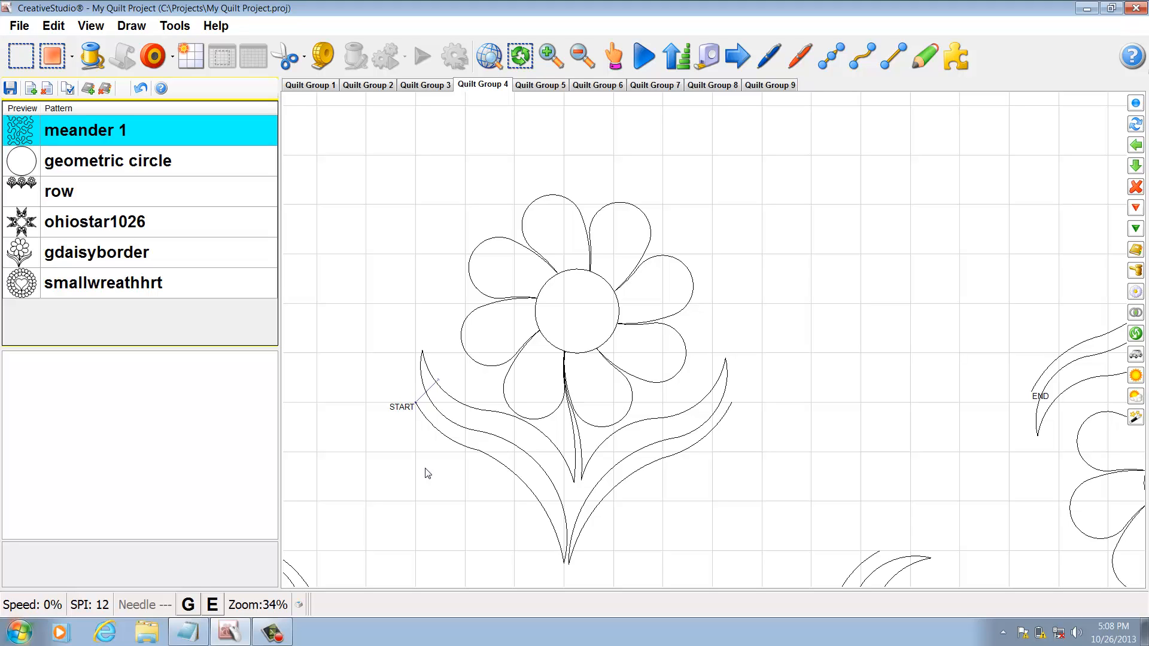
{"action": "left_click", "coordinate": [300, 606]}
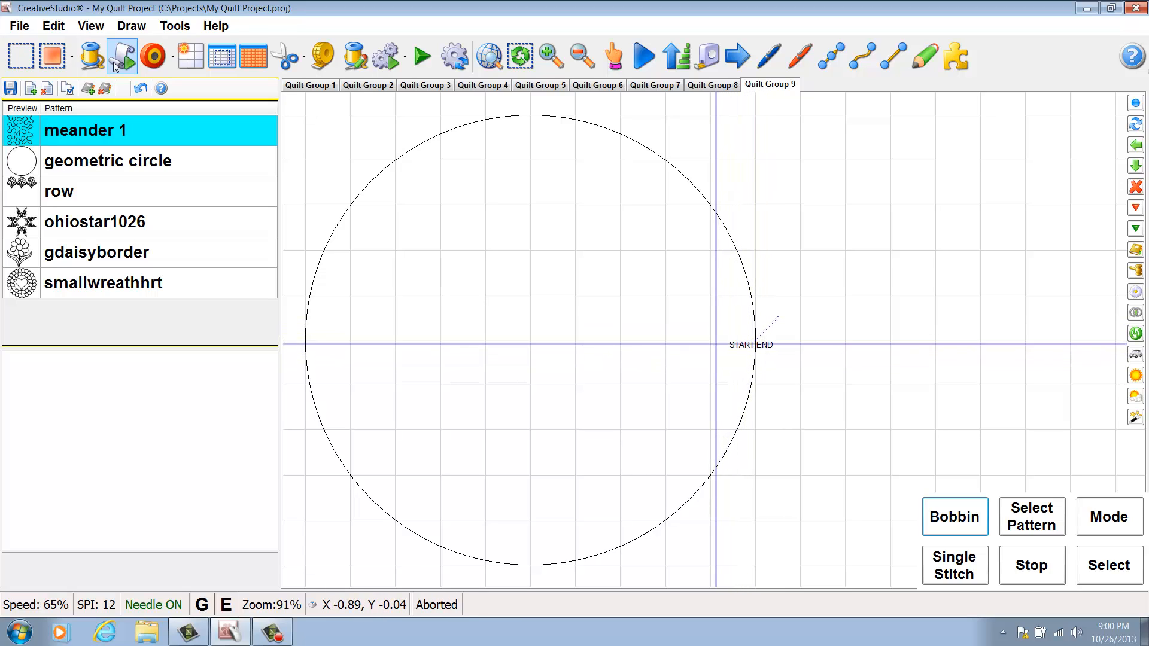
- Start Regulated Sewing in Quilt Group 9 and toggle stitch recording, leaving it on
{"action": "left_click", "coordinate": [115, 66]}
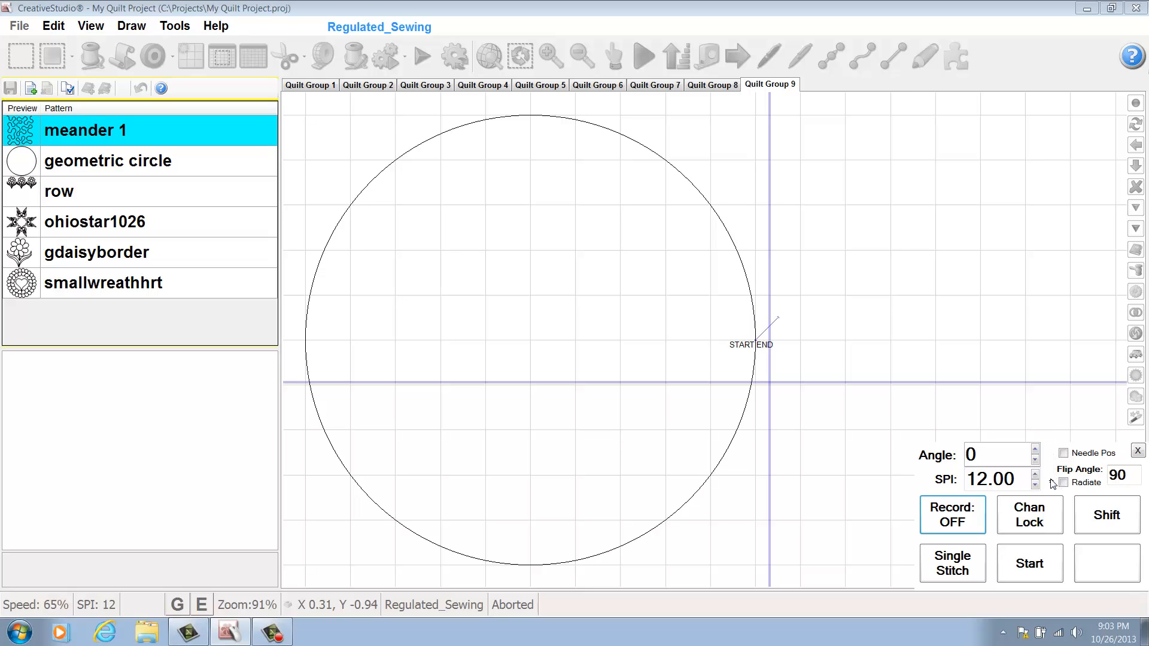
{"action": "left_click", "coordinate": [954, 520]}
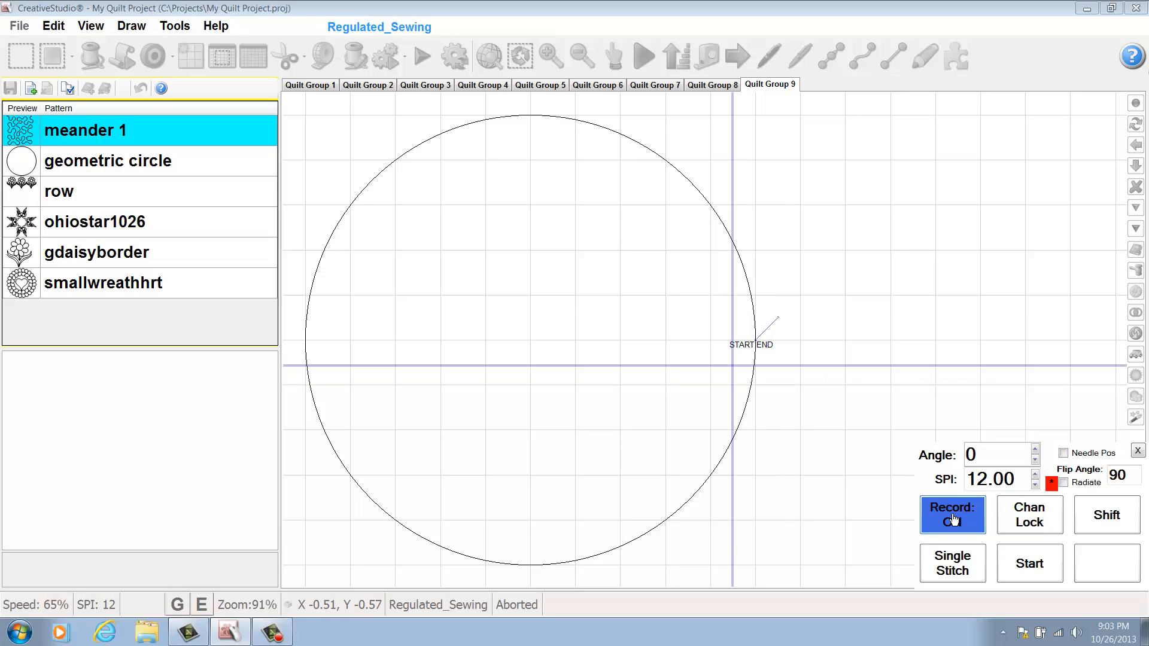
{"action": "left_click", "coordinate": [954, 520]}
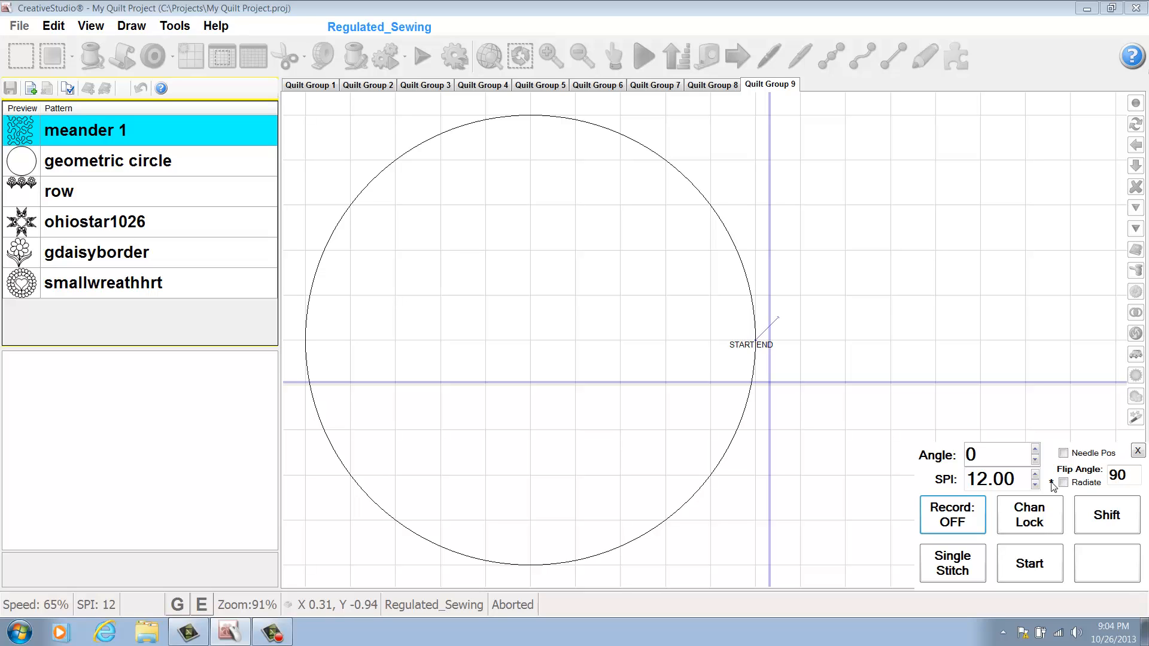
{"action": "left_click", "coordinate": [959, 522]}
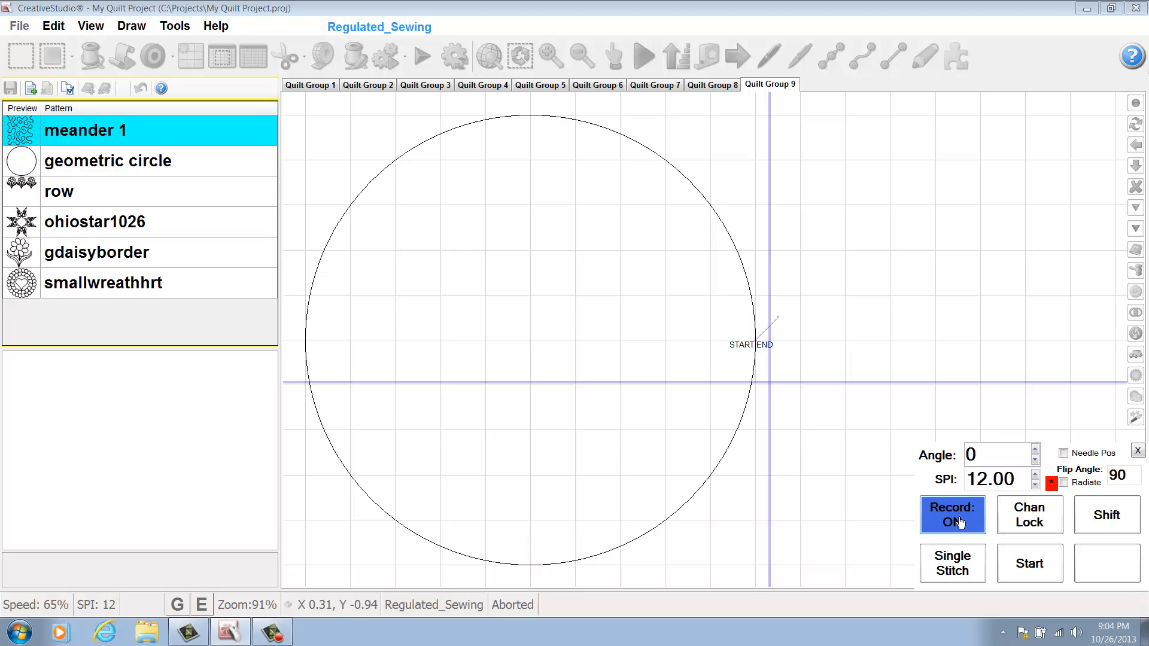
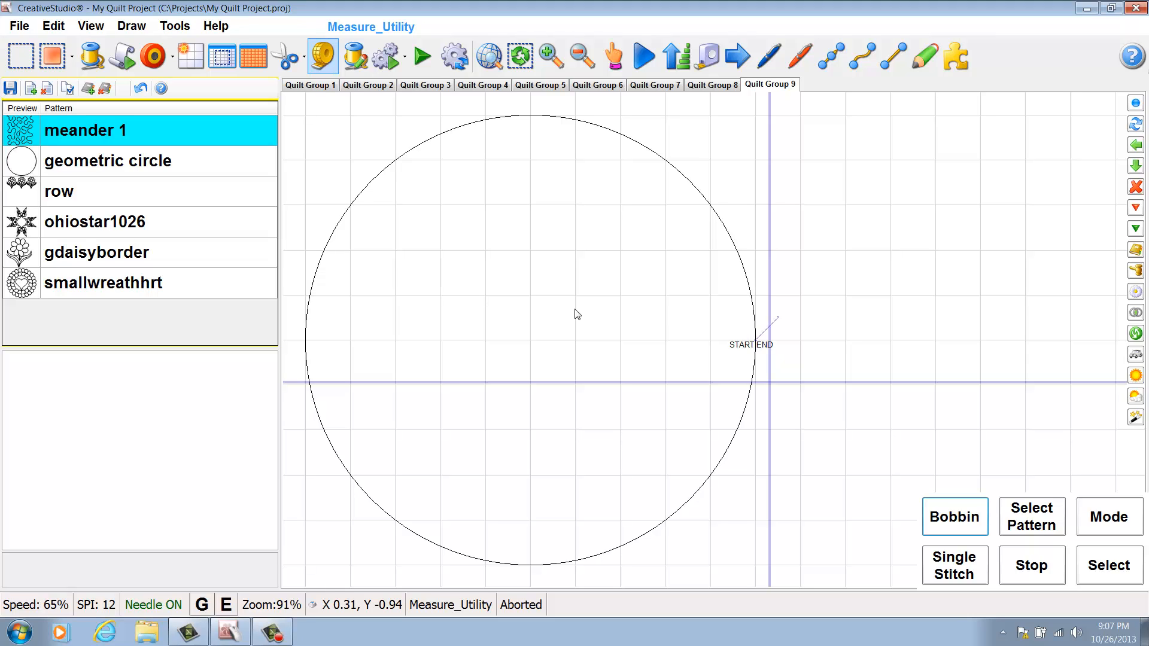
- Nudge the large circle in Quilt Group 9 slightly and close the point-to-point line setup
{"action": "left_click", "coordinate": [538, 379]}
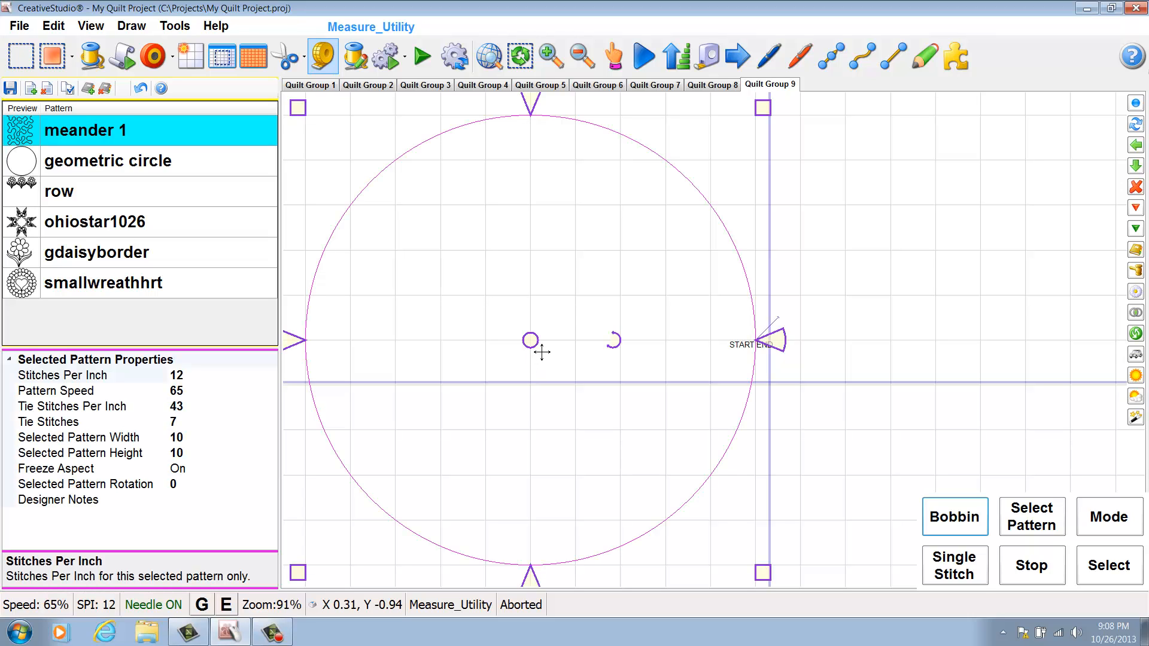
{"action": "mouse_move", "coordinate": [541, 353]}
{"action": "left_mouse_down"}
{"action": "mouse_move", "coordinate": [587, 331]}
{"action": "mouse_move", "coordinate": [543, 352]}
{"action": "left_mouse_up"}
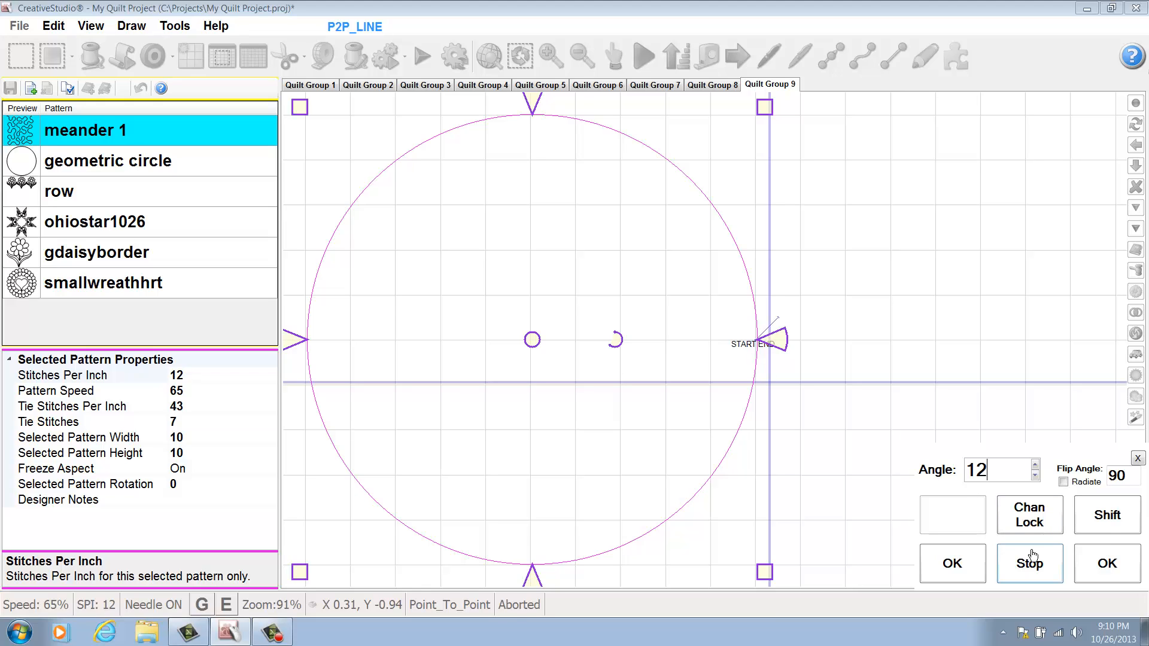
{"action": "left_click", "coordinate": [1108, 564]}
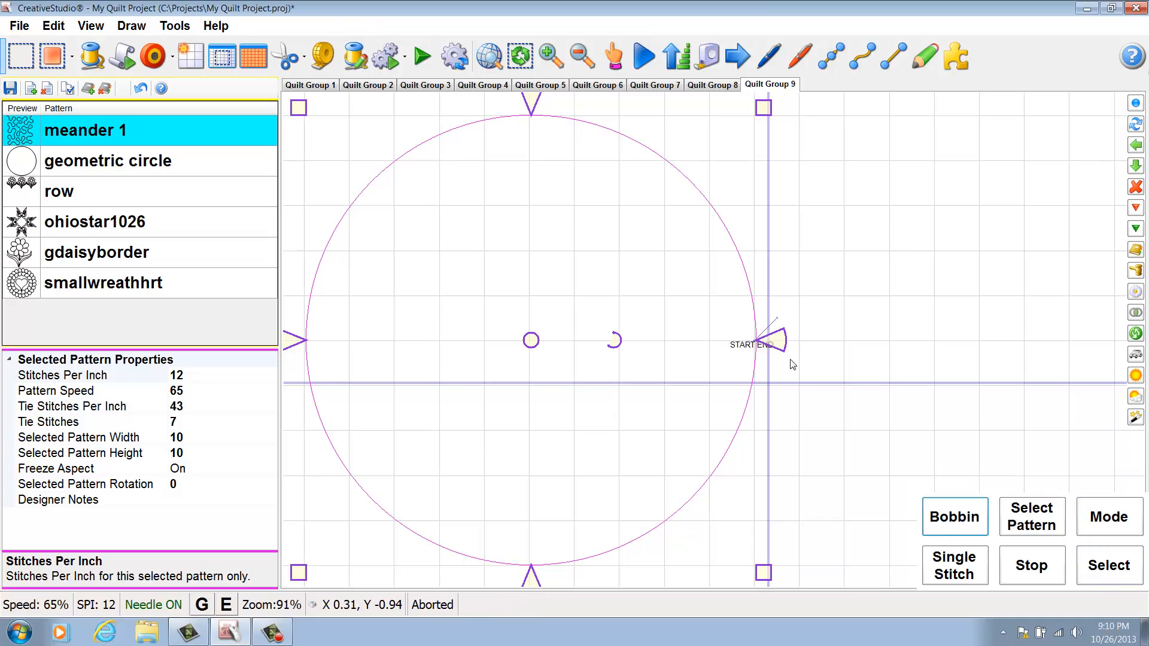
- Turn off the display of start and end marks for the large circle in Quilt Group 9
{"action": "right_click", "coordinate": [752, 361]}
{"action": "mouse_move", "coordinate": [804, 609]}
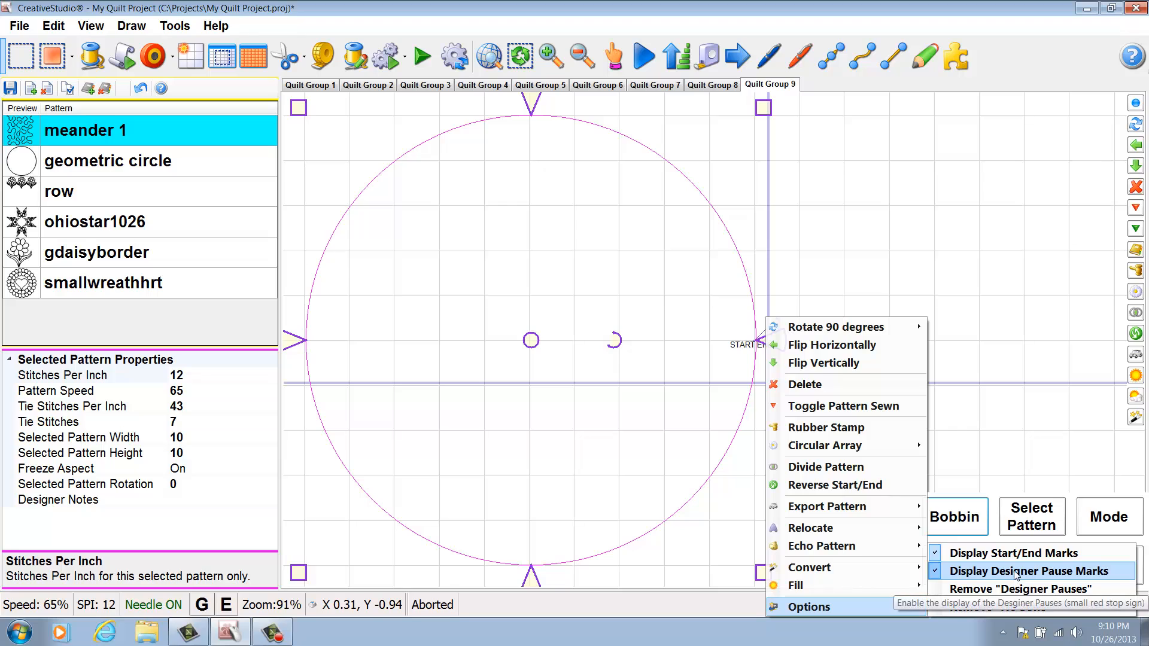
{"action": "left_click", "coordinate": [937, 556]}
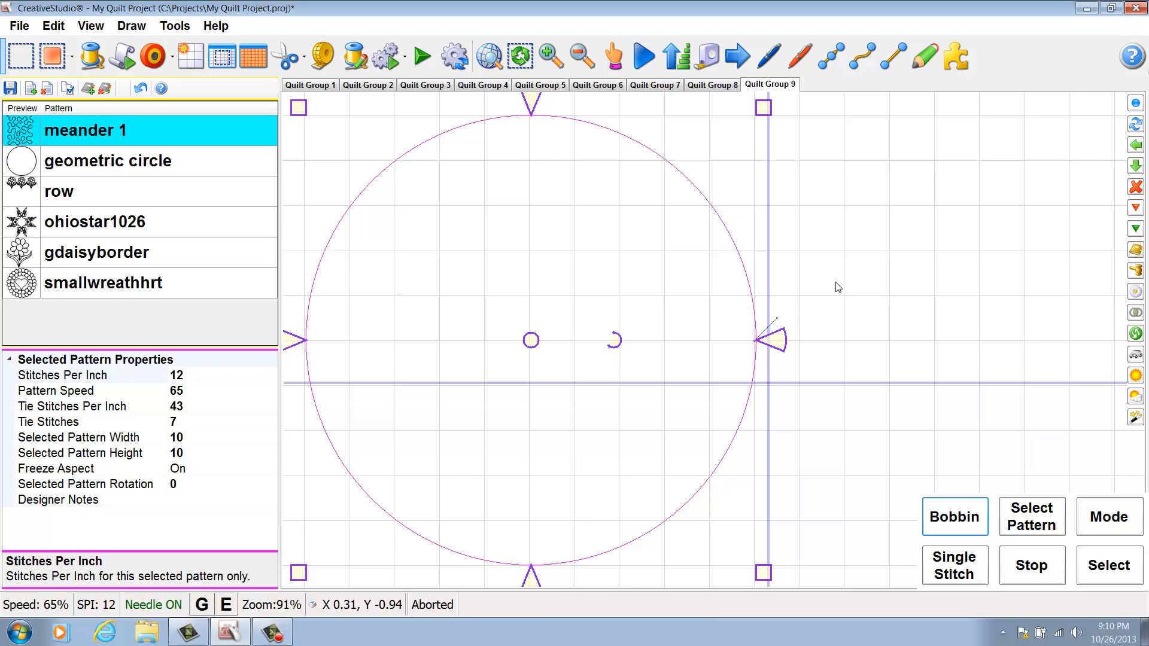
- Narrow the circle in Quilt Group 9 to a width of 2.5 inches, keeping its height
{"action": "left_click", "coordinate": [323, 57]}
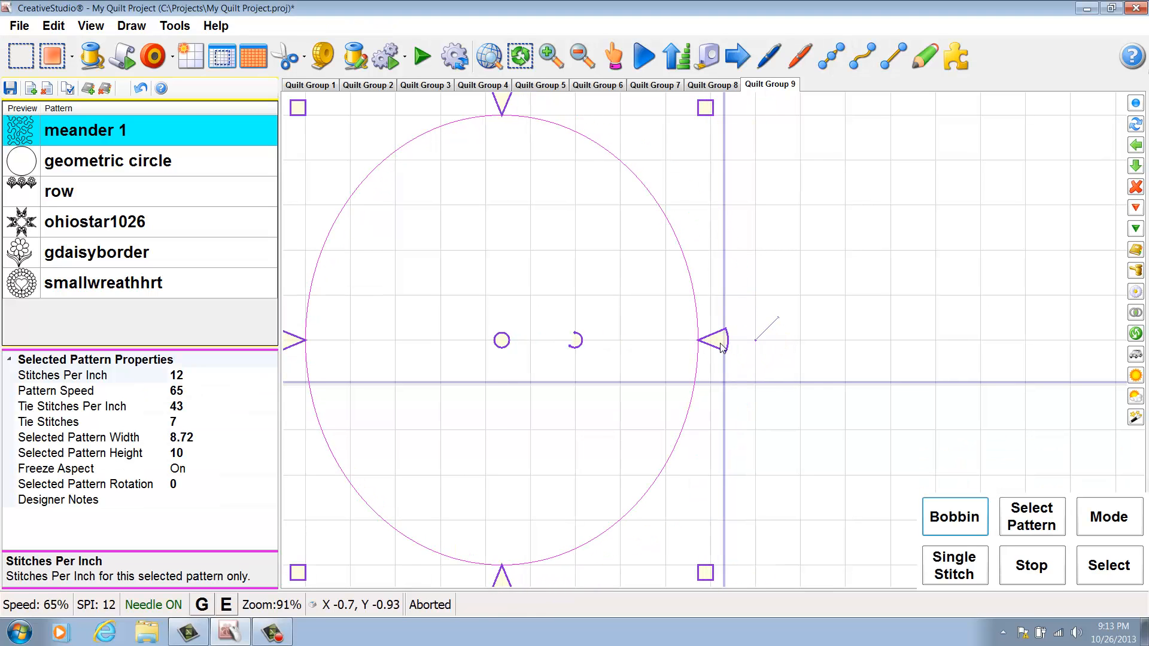
{"action": "left_click_drag", "start_coordinate": [720, 342], "coordinate": [449, 347]}
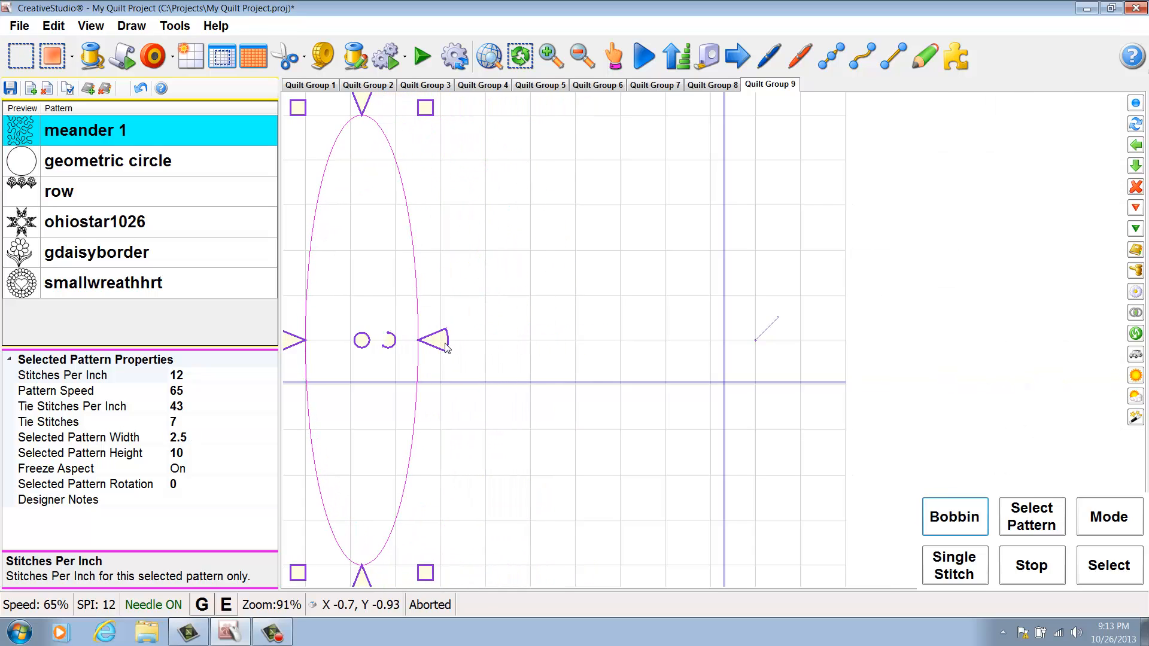
- Delete the three heart wreaths in the third column of Quilt Group 8
{"action": "left_click", "coordinate": [713, 85]}
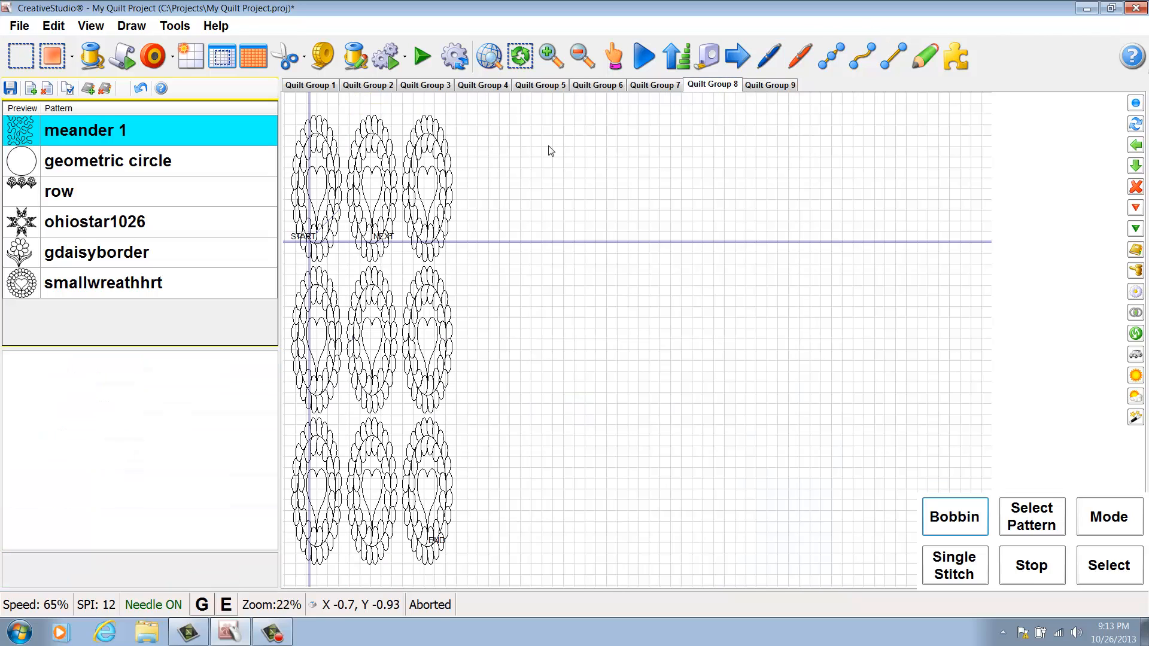
{"action": "left_click", "coordinate": [439, 197]}
{"action": "key", "text": "Delete"}
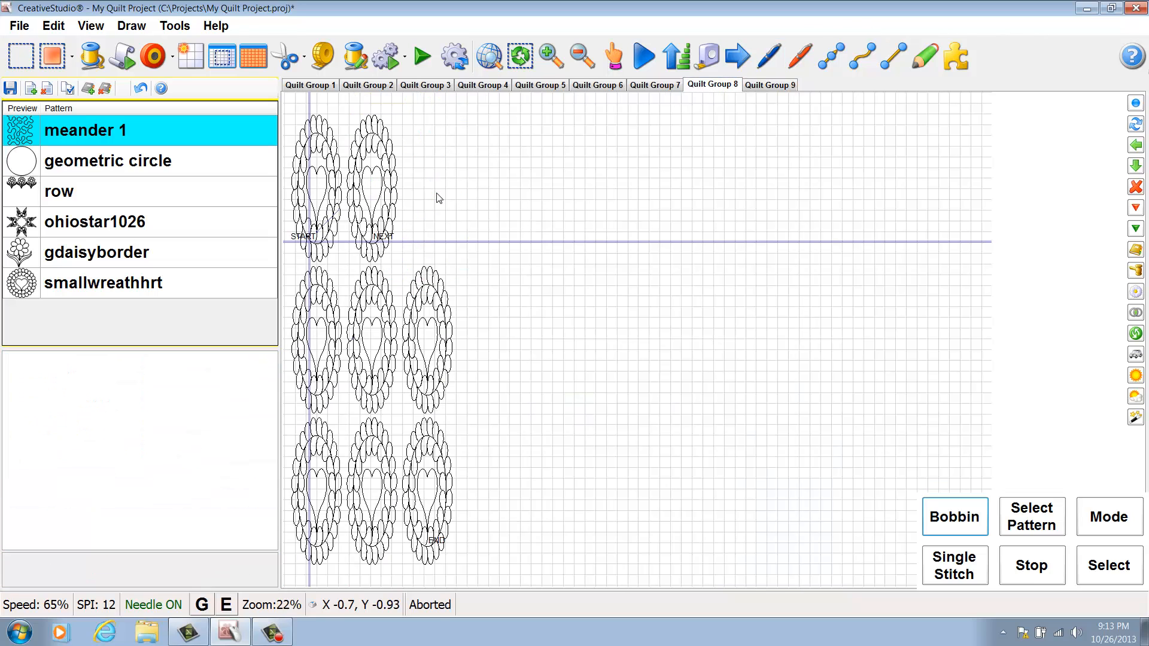
{"action": "left_click", "coordinate": [432, 309]}
{"action": "key", "text": "Delete"}
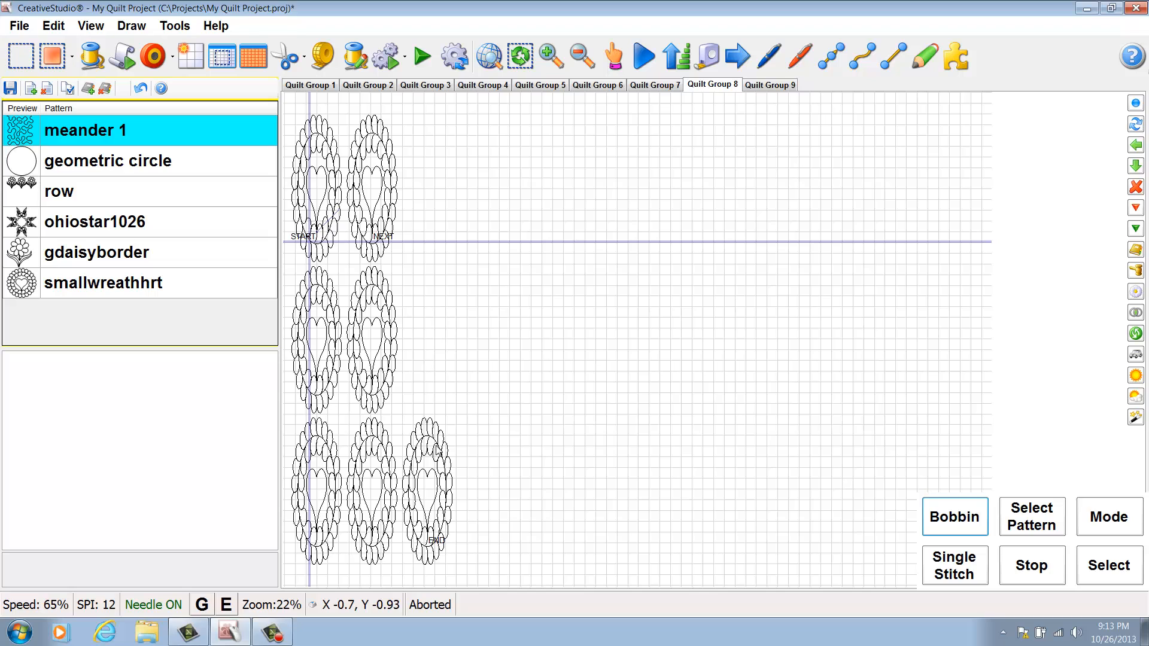
{"action": "left_click", "coordinate": [435, 477]}
{"action": "key", "text": "Delete"}
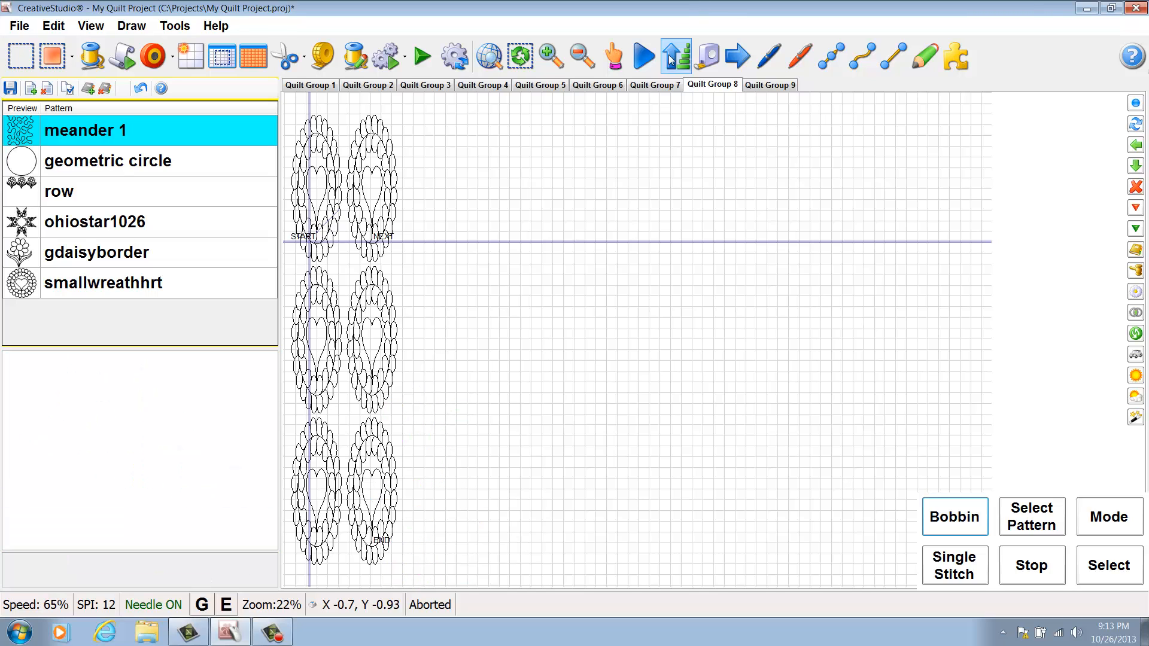
- Stretch the meander pattern in Quilt Group 7 horizontally to a width of 25.32 inches
{"action": "left_click", "coordinate": [646, 87]}
{"action": "left_click", "coordinate": [645, 187]}
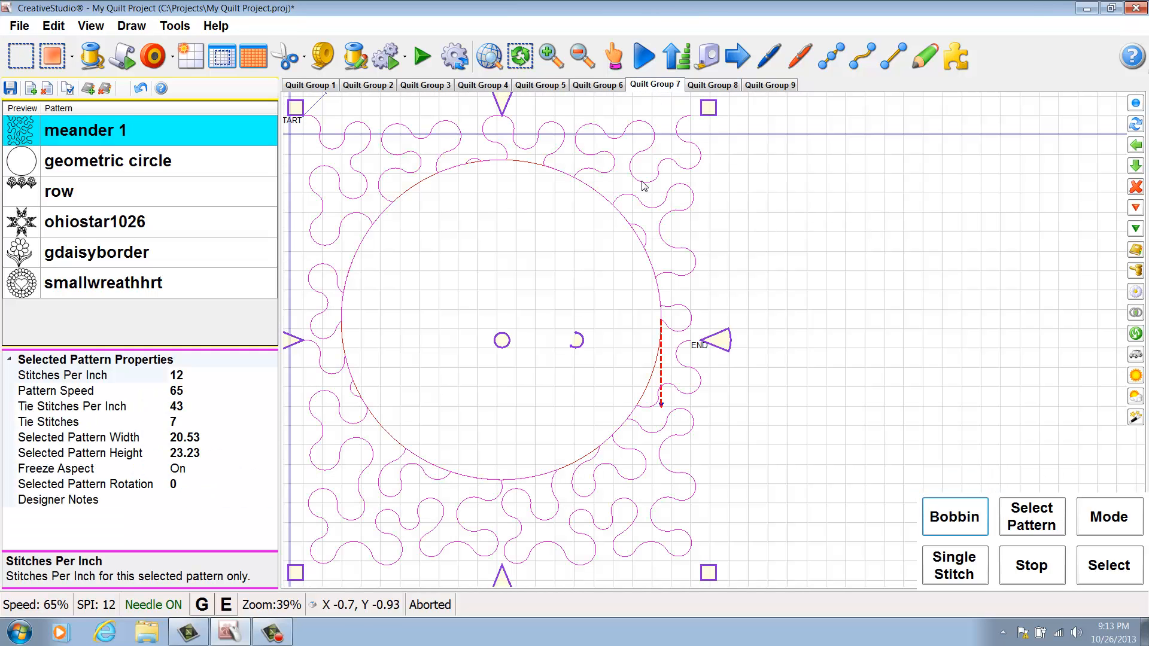
{"action": "left_click_drag", "start_coordinate": [729, 352], "coordinate": [816, 340]}
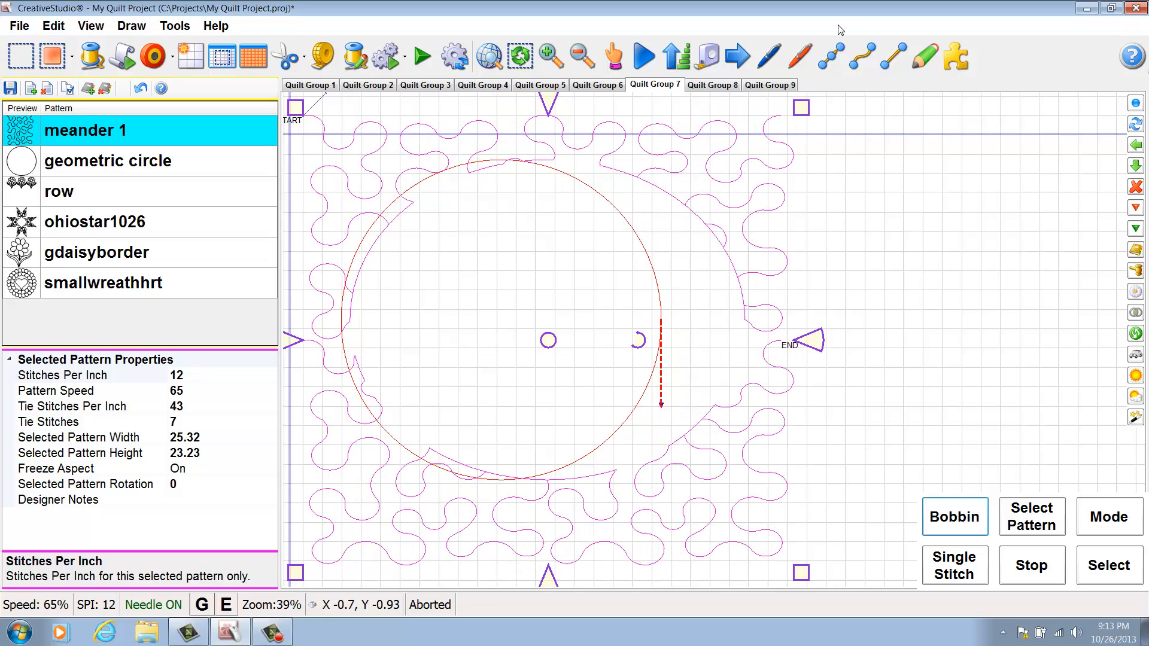
- Delete three circles in Quilt Group 6: the fifth in the top row, fourth in the middle row and third in the bottom row
{"action": "left_click", "coordinate": [646, 67]}
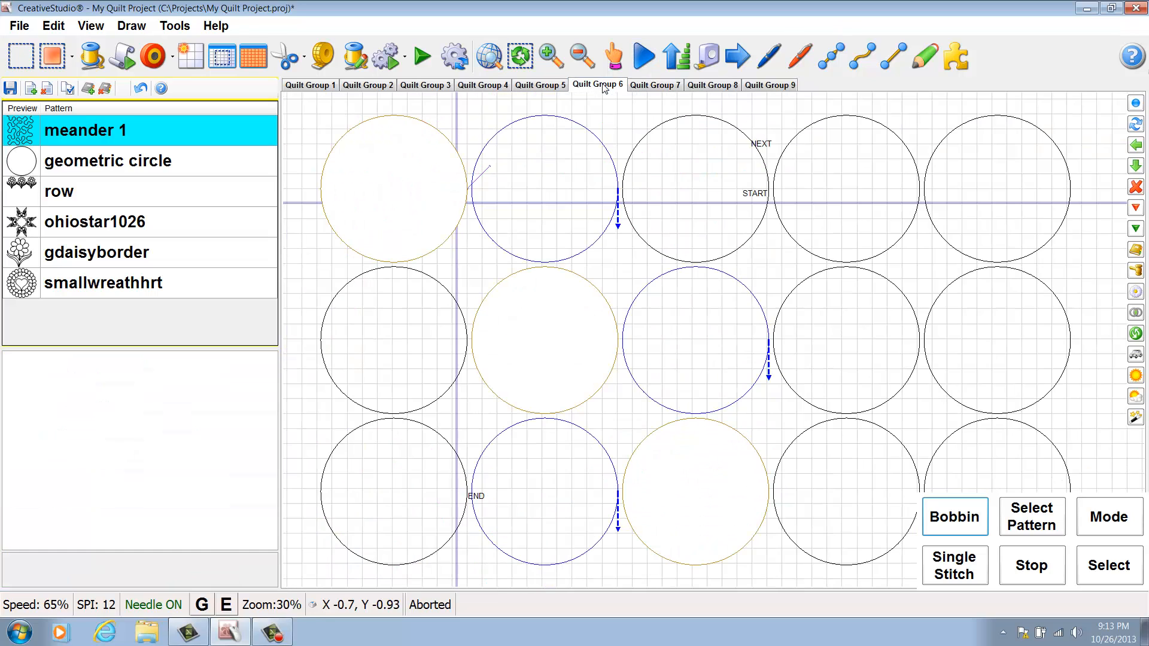
{"action": "left_click", "coordinate": [991, 203]}
{"action": "left_click", "coordinate": [992, 203]}
{"action": "left_click", "coordinate": [870, 381]}
{"action": "key", "text": "Delete"}
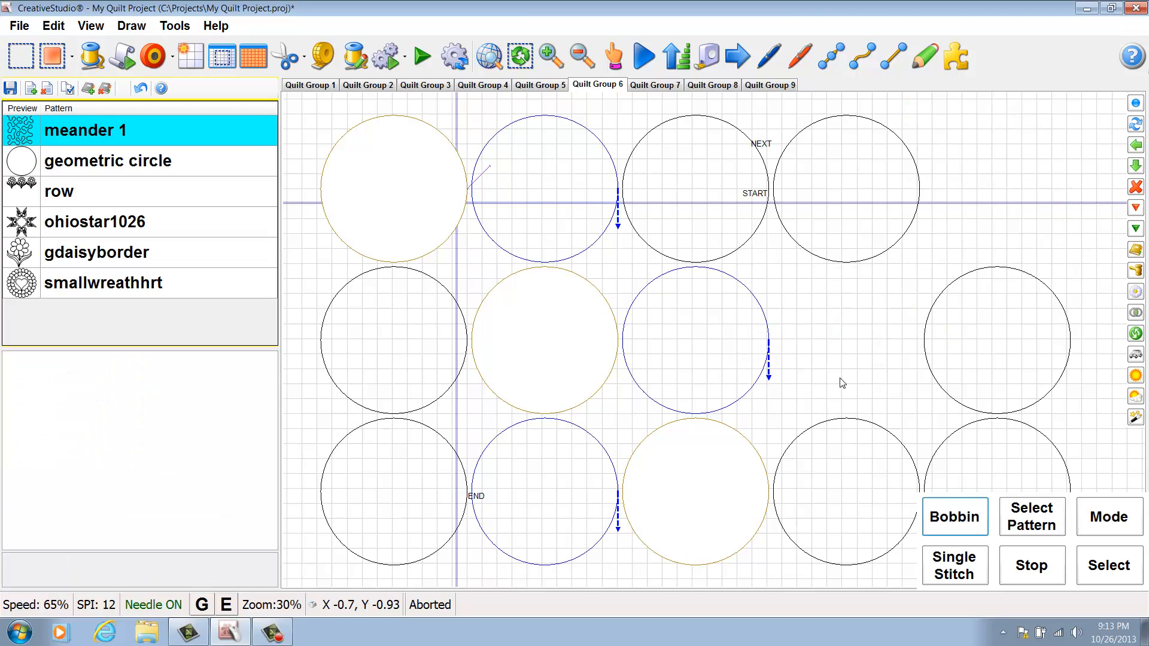
{"action": "left_click", "coordinate": [742, 462]}
{"action": "key", "text": "Delete"}
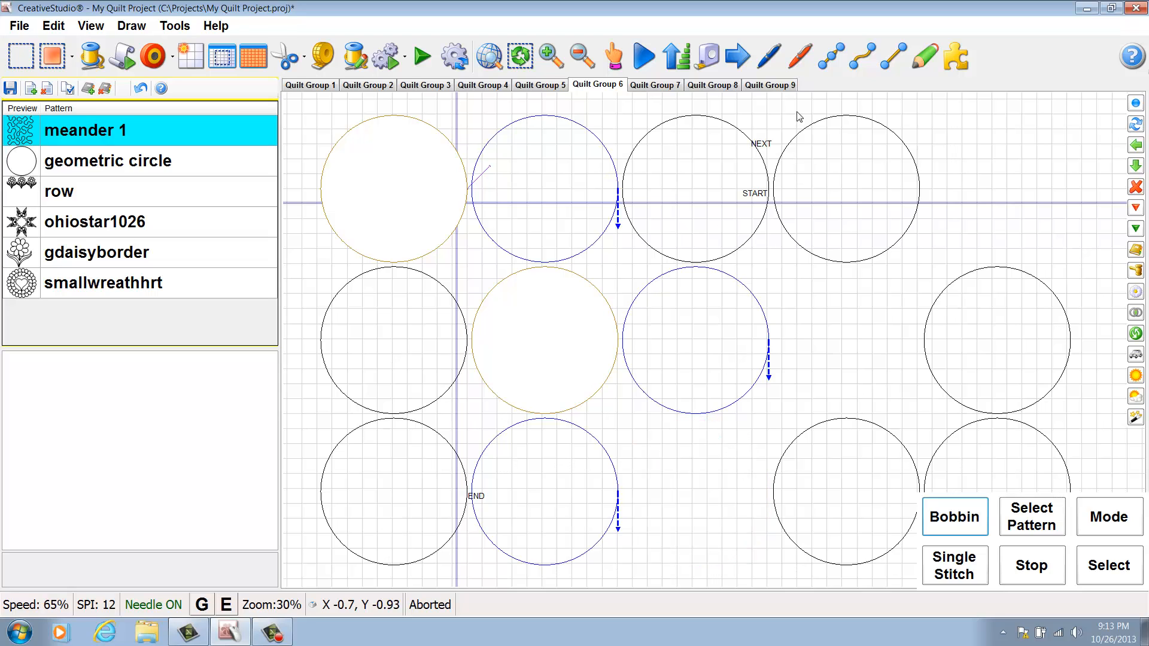
- Look through Quilt Groups 7 and 8 and undo the last narrowing of the circle in Quilt Group 9
{"action": "left_click", "coordinate": [640, 88]}
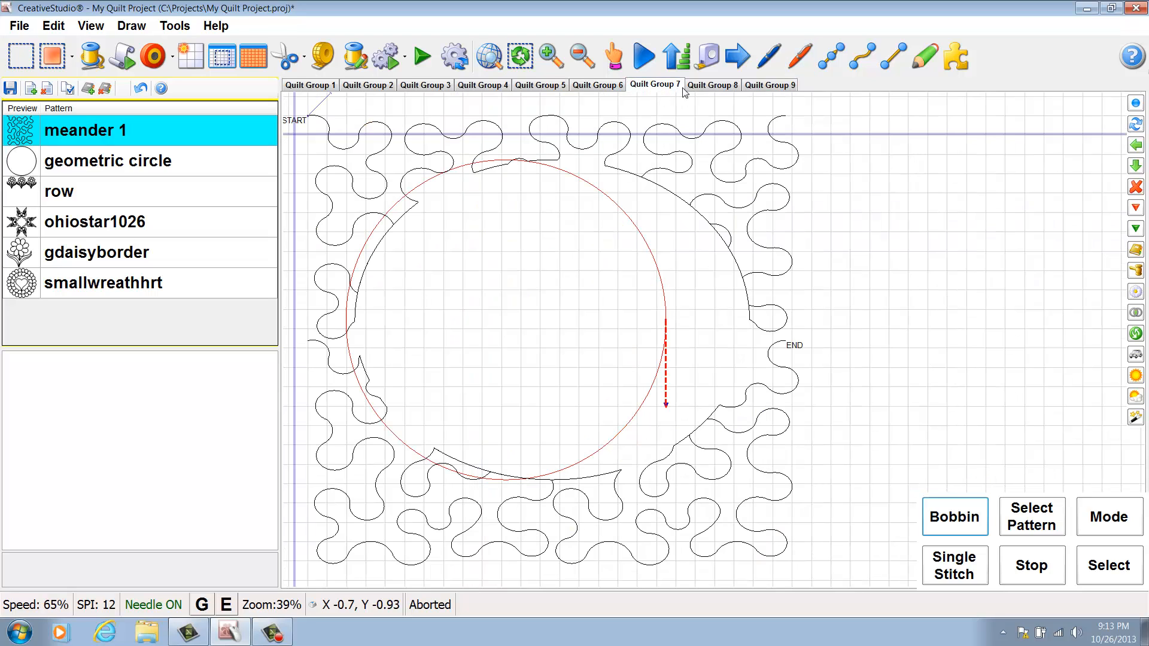
{"action": "left_click", "coordinate": [715, 85]}
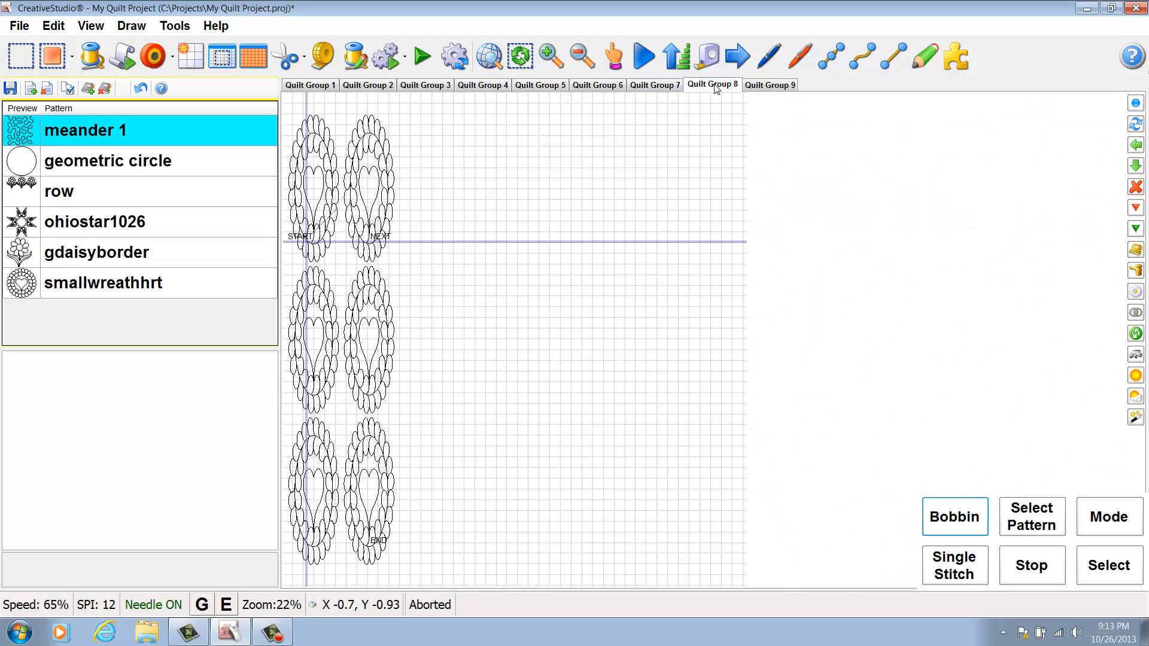
{"action": "left_click", "coordinate": [771, 87]}
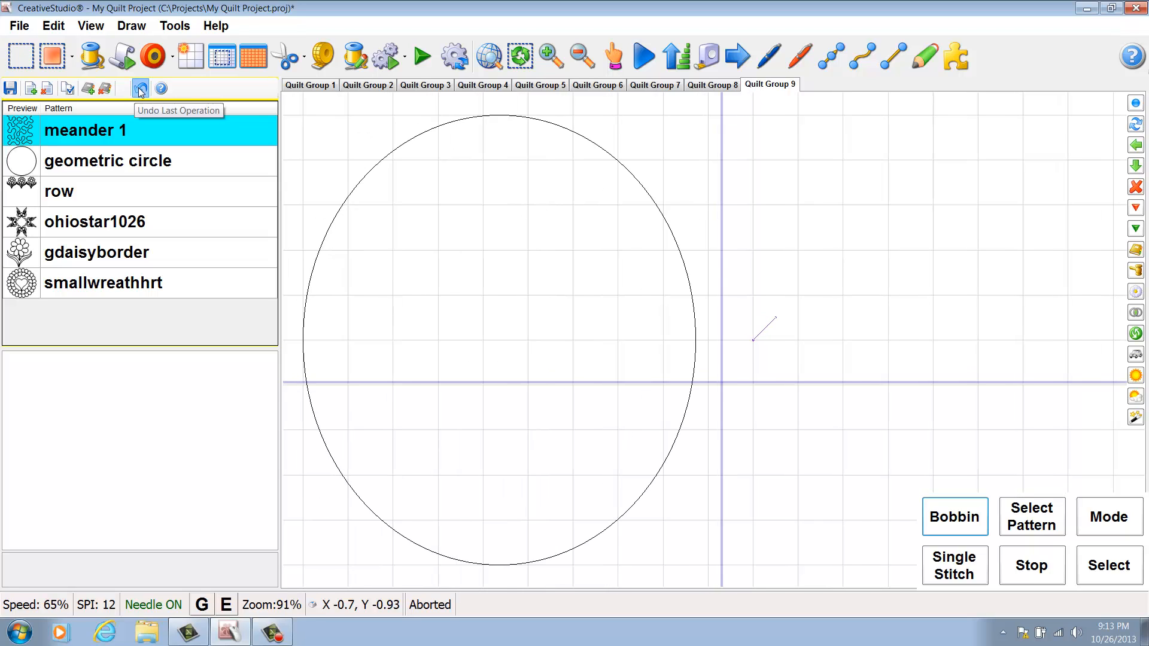
- Undo the three wreath deletions in Quilt Group 8 and redo the last undone change
{"action": "left_click", "coordinate": [716, 86]}
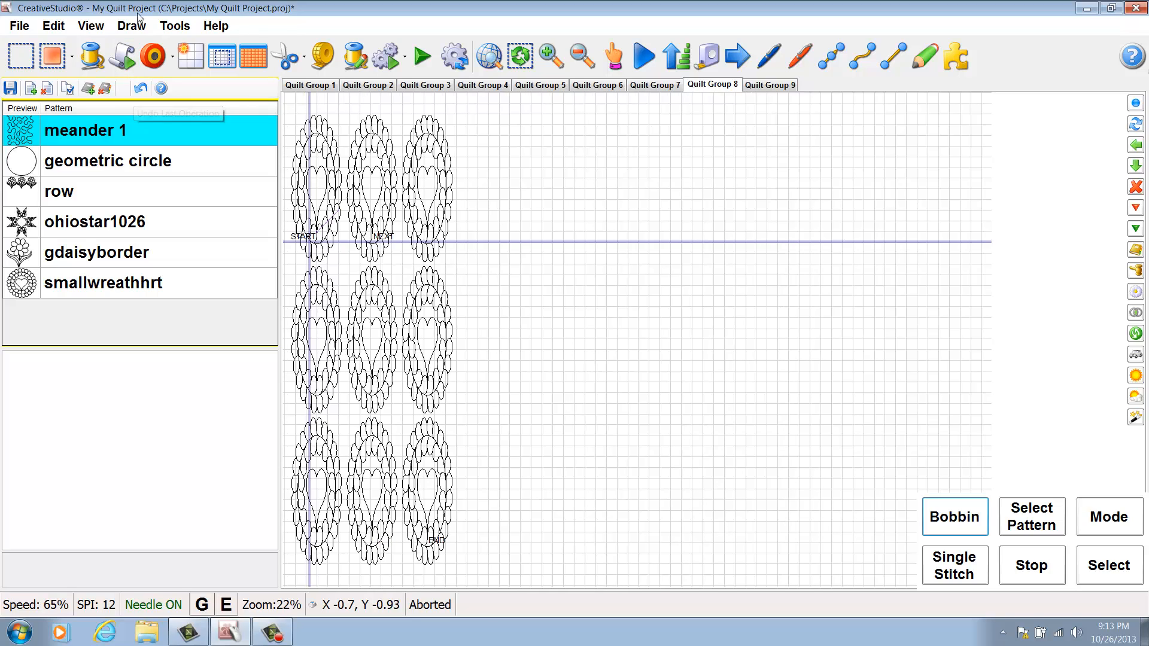
{"action": "left_click", "coordinate": [53, 25]}
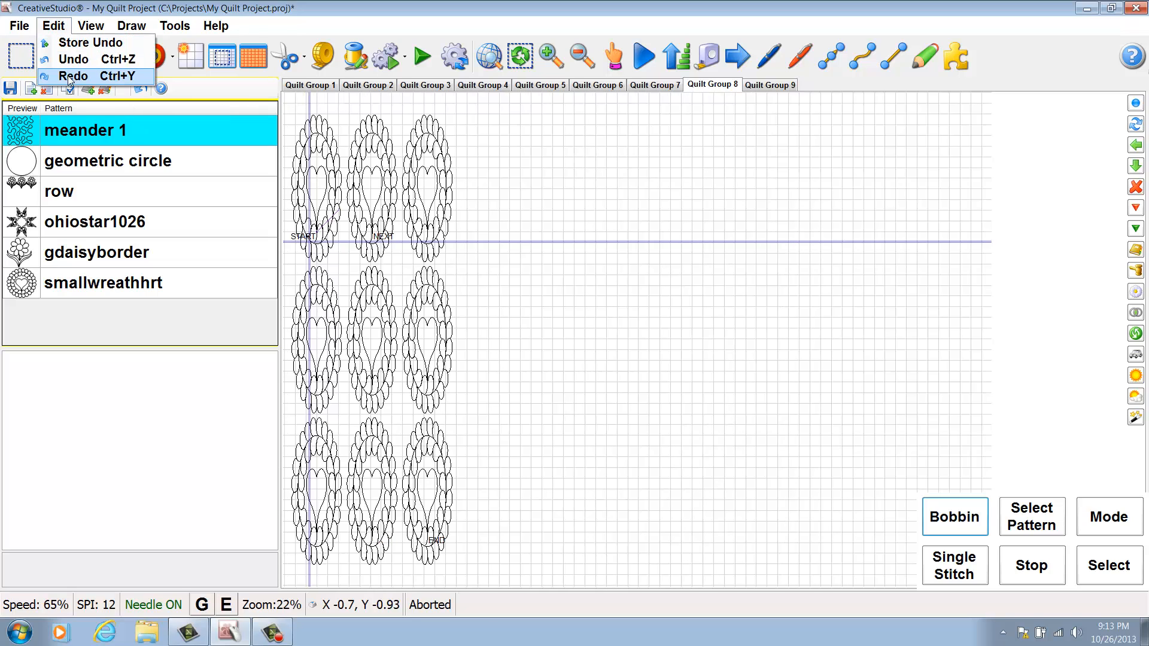
{"action": "left_click", "coordinate": [68, 76]}
- Undo the meander stretch in Quilt Group 7 and the three circle deletions in Quilt Group 6
{"action": "left_click", "coordinate": [669, 87]}
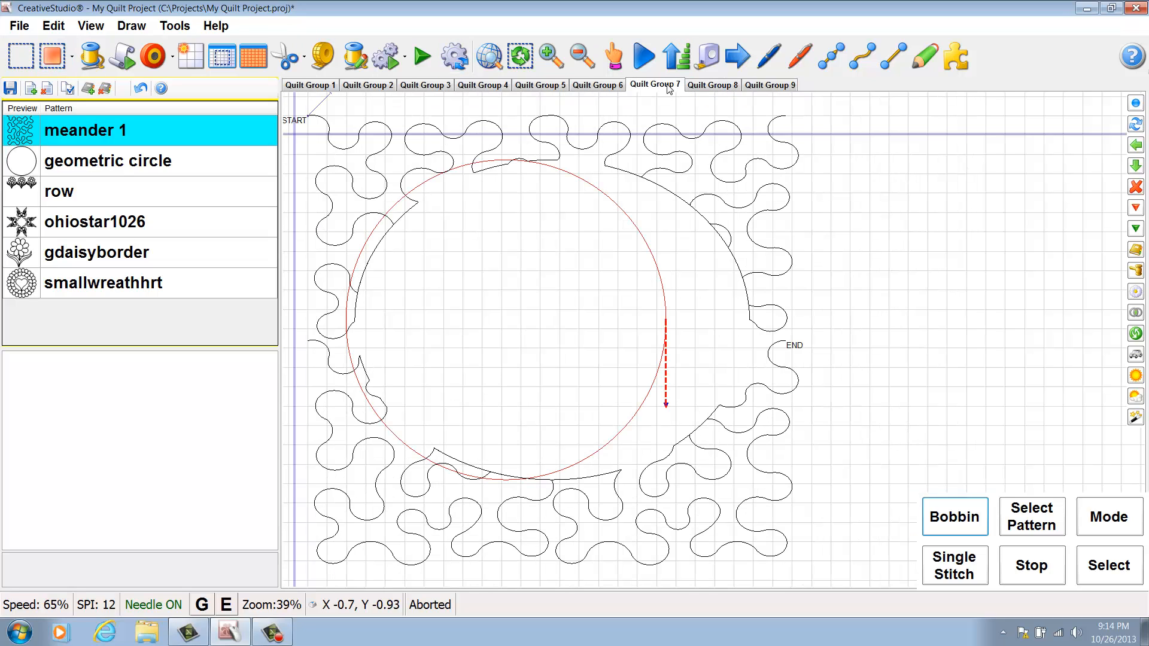
{"action": "left_click", "coordinate": [140, 90]}
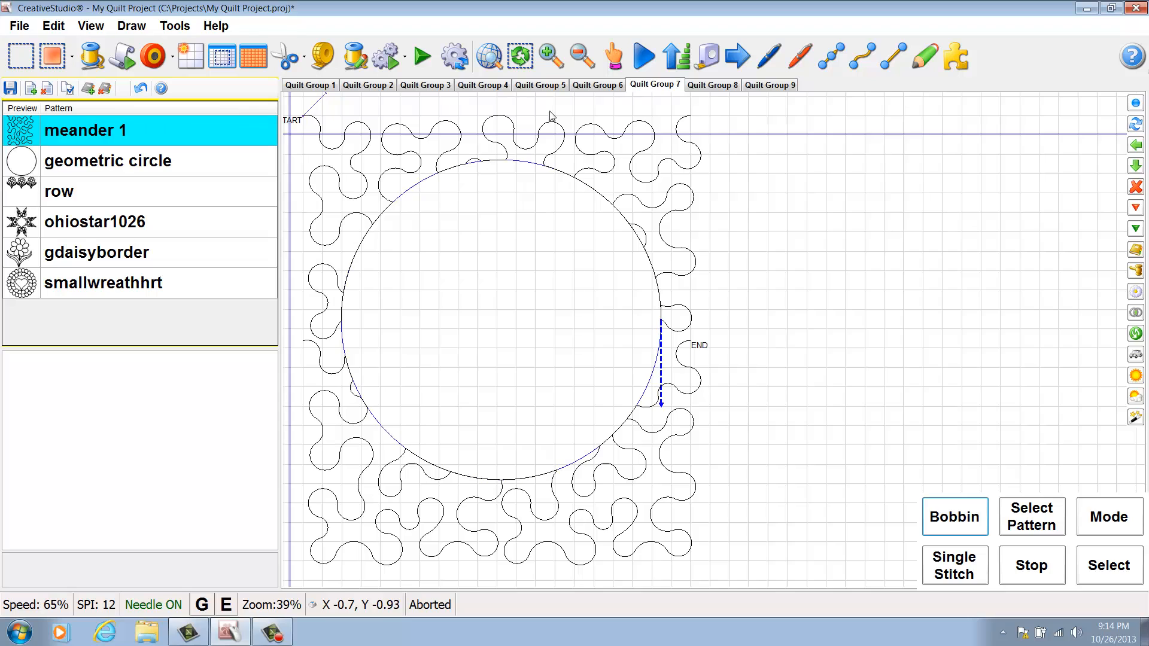
{"action": "left_click", "coordinate": [595, 85]}
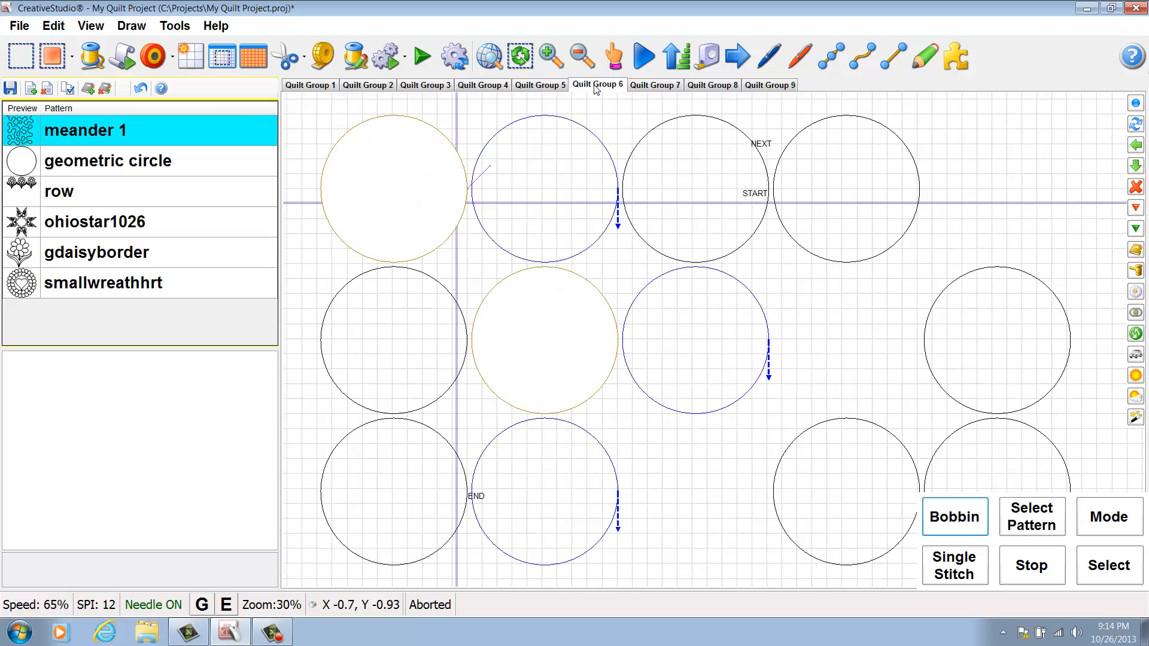
{"action": "left_click", "coordinate": [141, 88]}
{"action": "left_click", "coordinate": [141, 89]}
{"action": "left_click", "coordinate": [141, 88]}
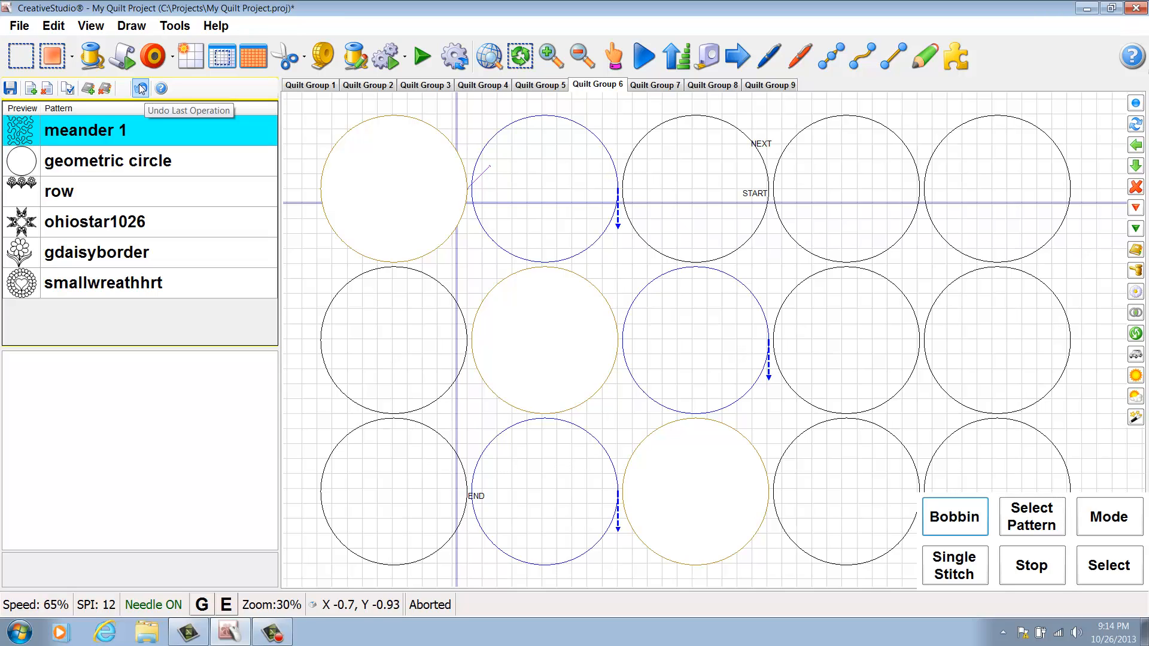
- Start Regulated Sewing in Quilt Group 6 and use Channel Lock with the angle set to 30
{"action": "left_click", "coordinate": [386, 57]}
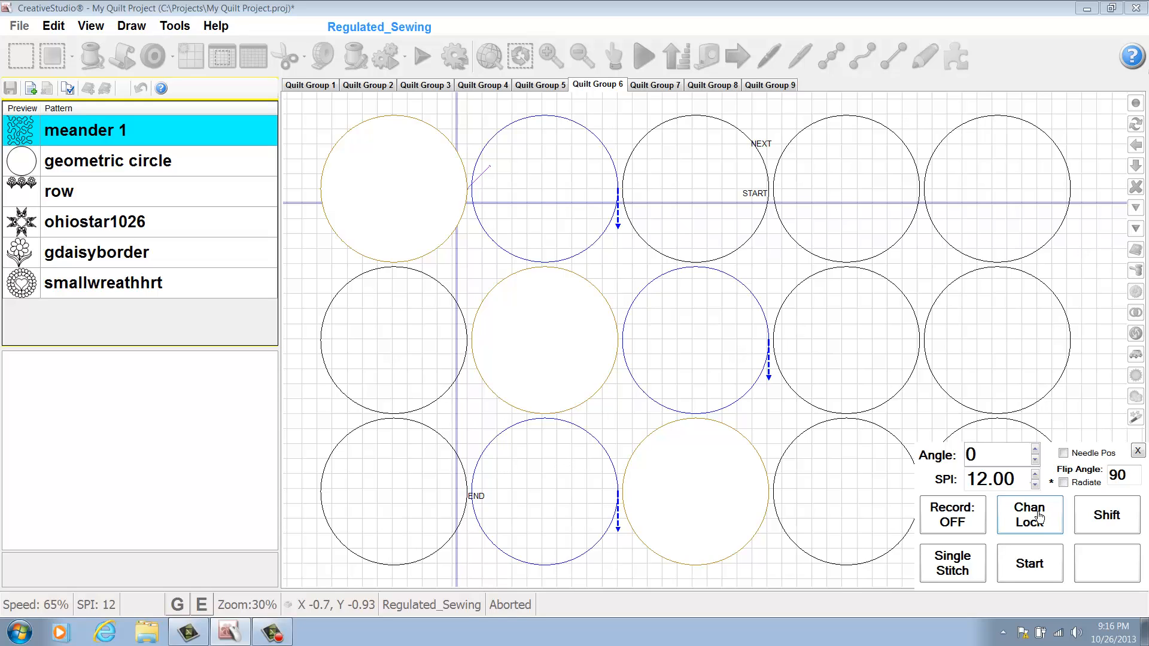
{"action": "left_click", "coordinate": [1039, 519]}
{"action": "double_click", "coordinate": [1008, 457]}
{"action": "type", "text": "30"}
{"action": "left_click", "coordinate": [1051, 513]}
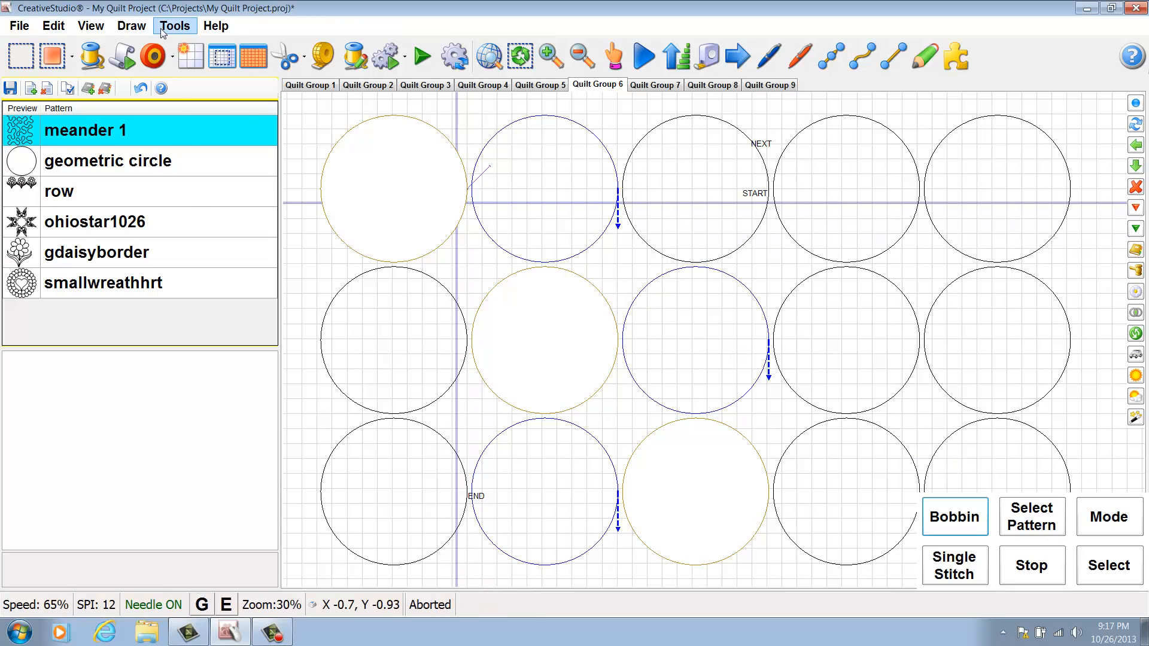
- Examine the calibration commands for the stitcher motor, power assist and recording
{"action": "left_click", "coordinate": [175, 28]}
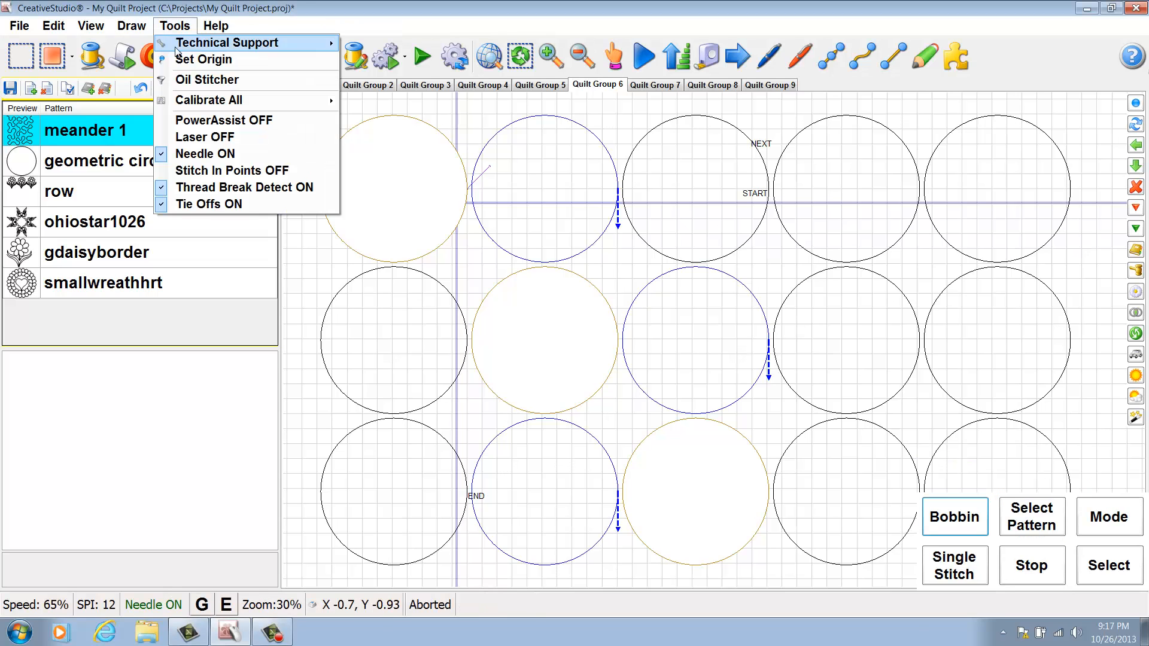
{"action": "mouse_move", "coordinate": [194, 103]}
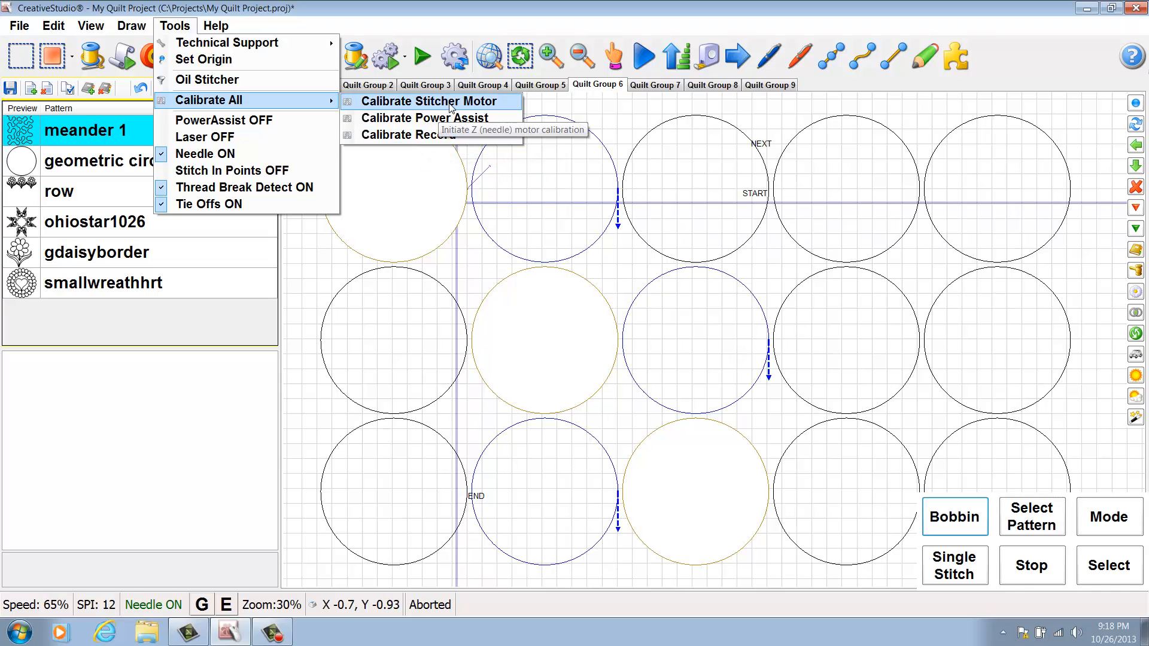
{"action": "left_click", "coordinate": [446, 123]}
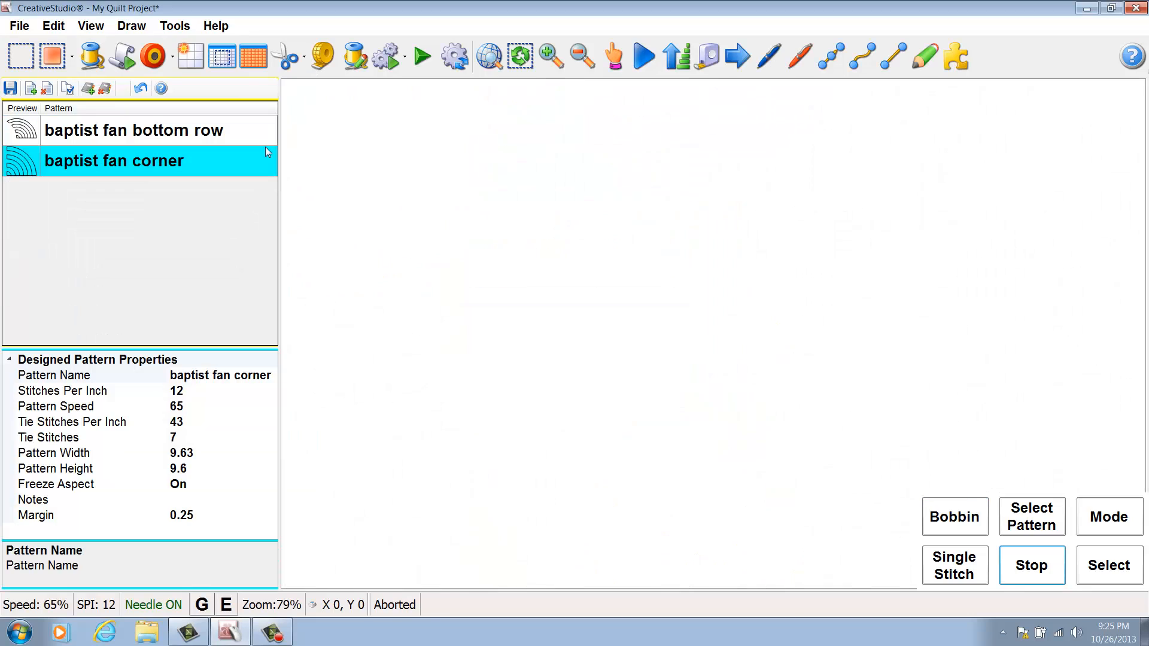
- Try to define an L-shaped, upper-left border corner with the baptist fan corner pattern, marking its outer corners at the same point
{"action": "left_click", "coordinate": [229, 63]}
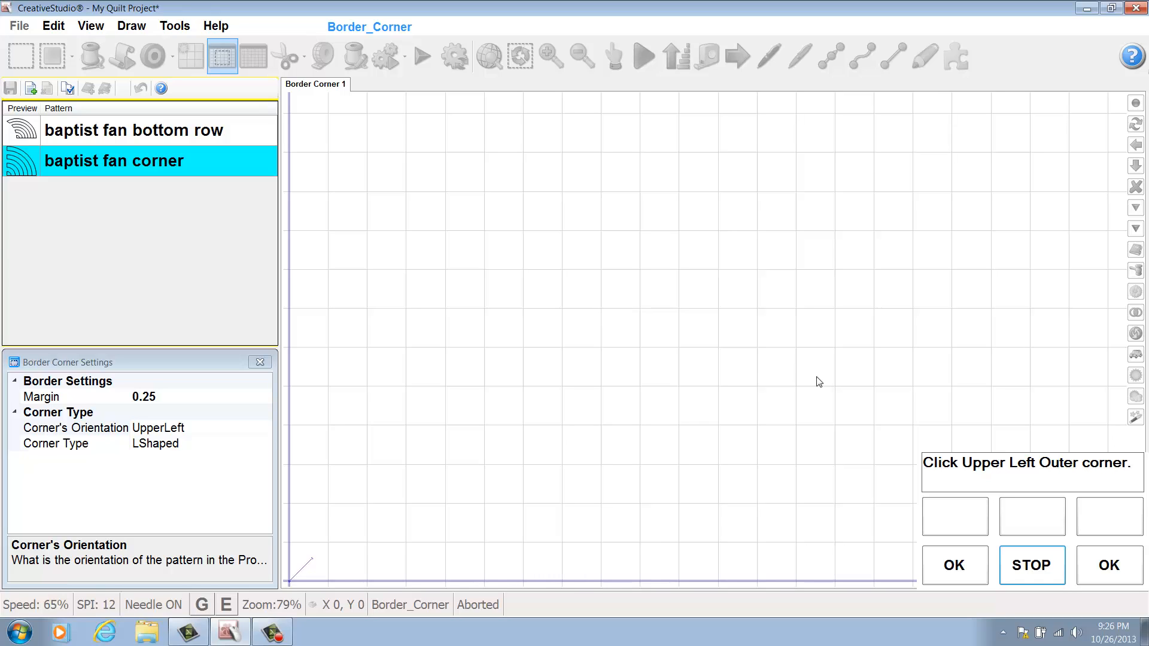
{"action": "left_click", "coordinate": [960, 576]}
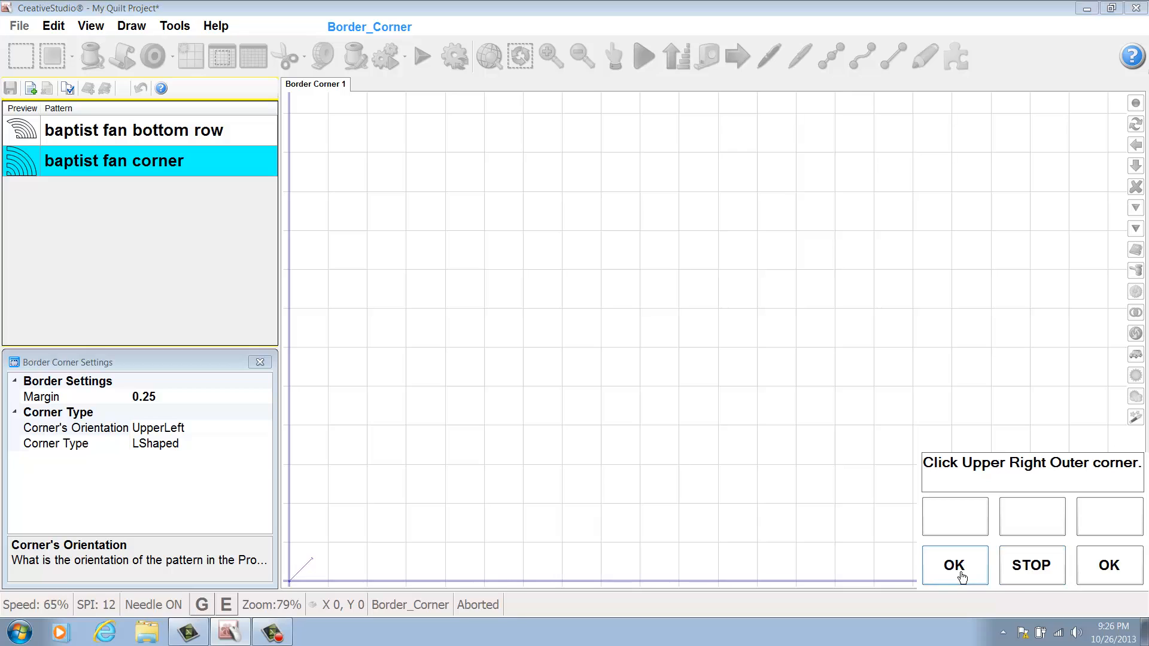
{"action": "left_click", "coordinate": [960, 577]}
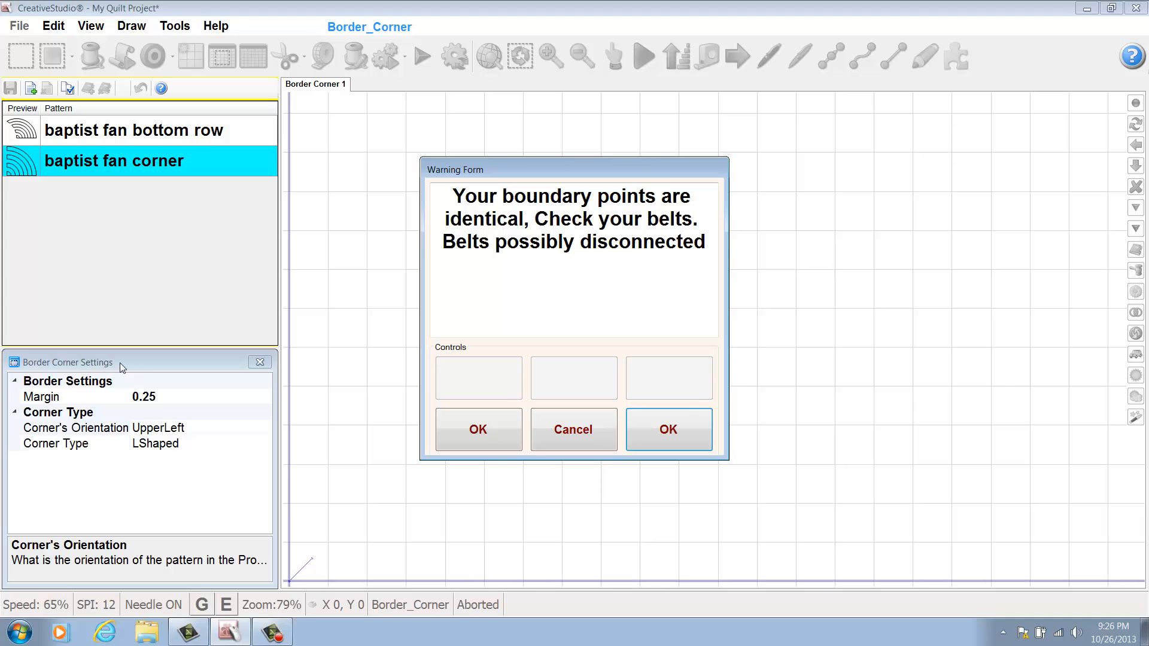
{"action": "left_click", "coordinate": [513, 443]}
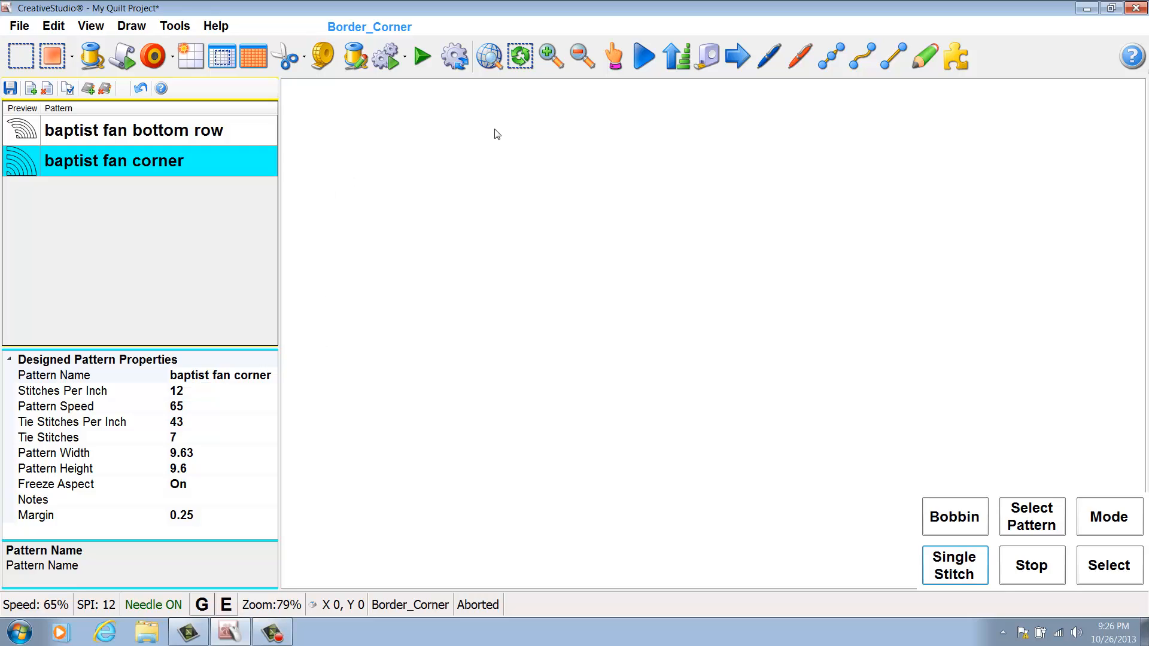
- Examine the Edge to Edge setup for the baptist fan corner pattern twice, stopping it each time without placing corners
{"action": "left_click", "coordinate": [249, 70]}
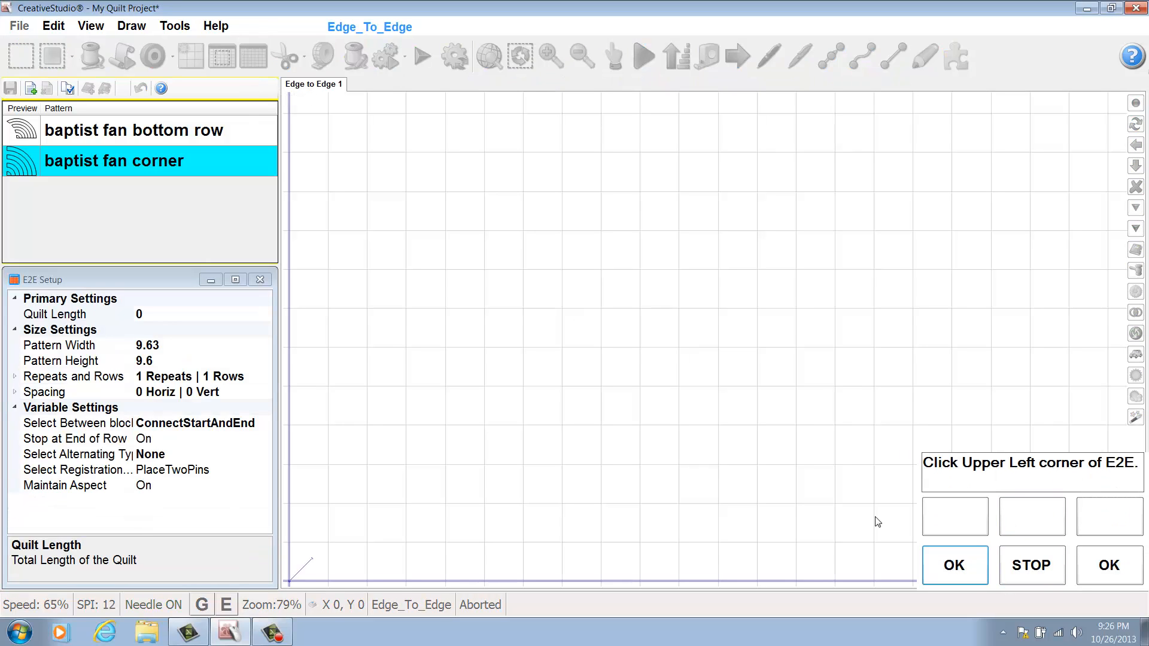
{"action": "left_click", "coordinate": [1045, 581]}
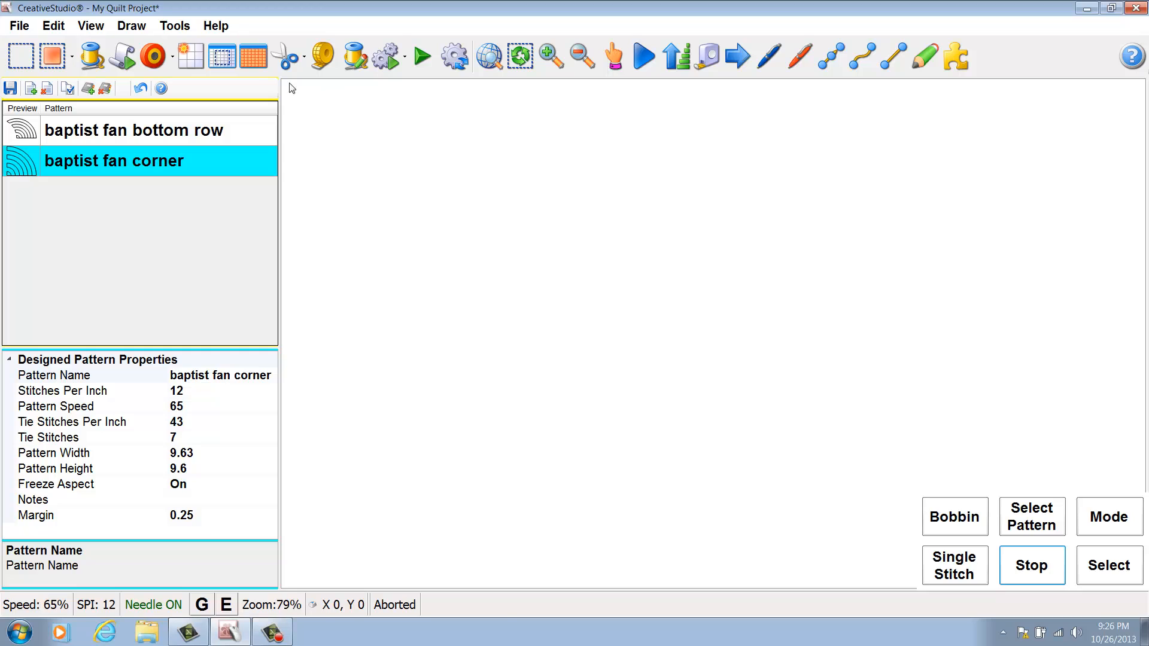
{"action": "left_click", "coordinate": [253, 57]}
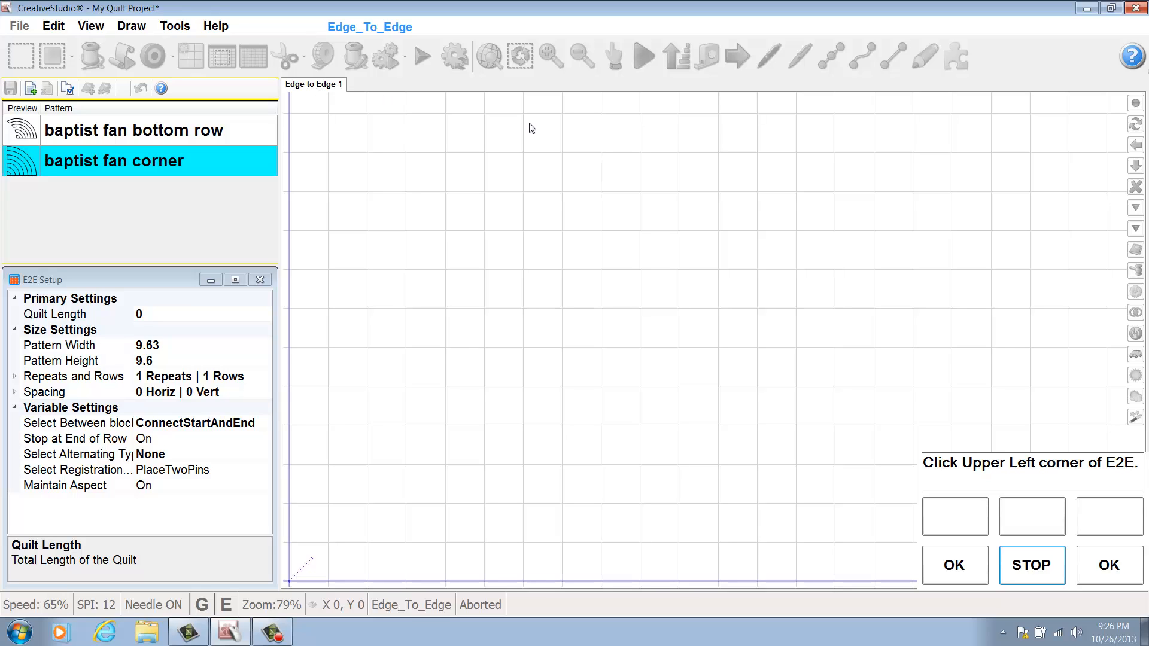
{"action": "left_click", "coordinate": [1048, 574]}
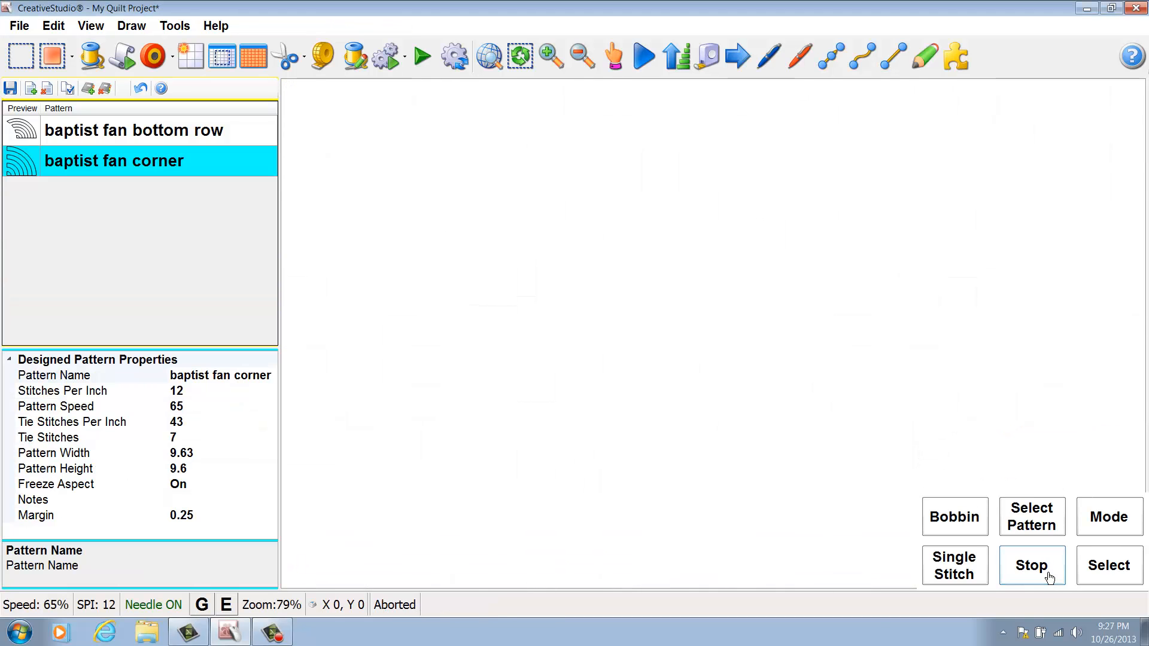